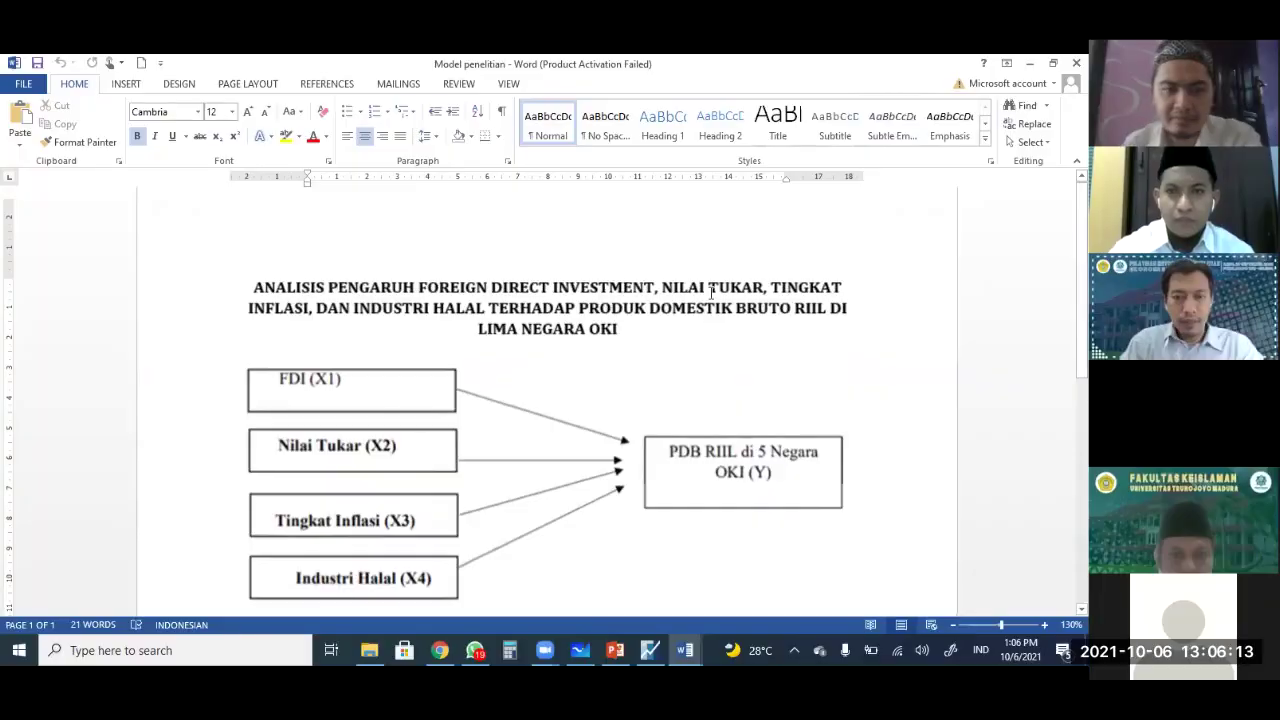
- Open the Data Panel workbook from the 3. Panel data regression folder and dismiss the Office activation wizard
scroll(791, 286, "down", 1)
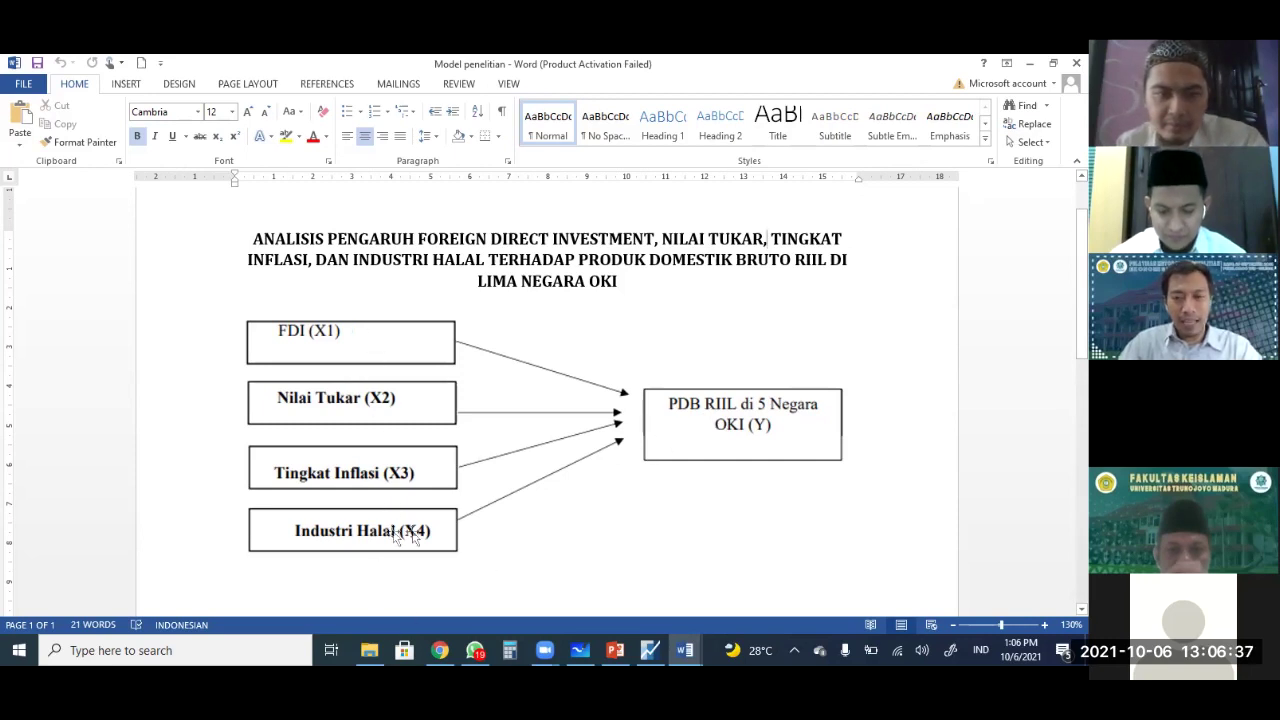
left_click(369, 652)
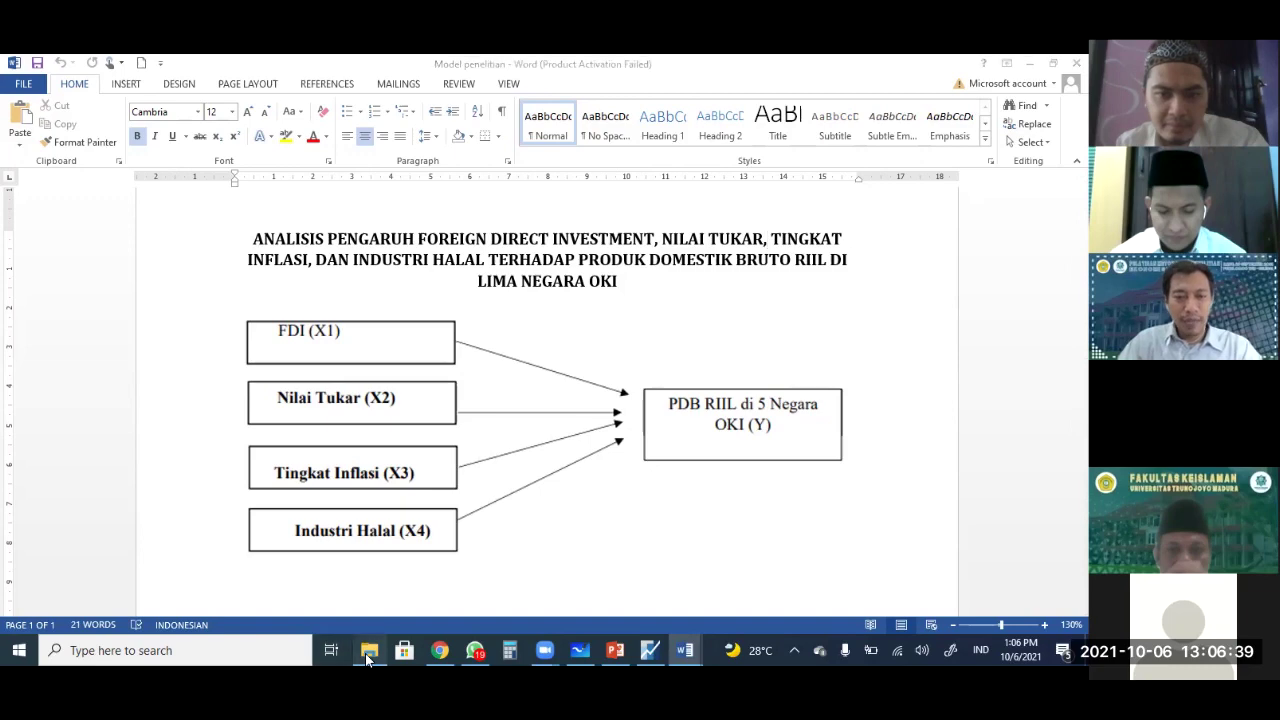
double_click(203, 249)
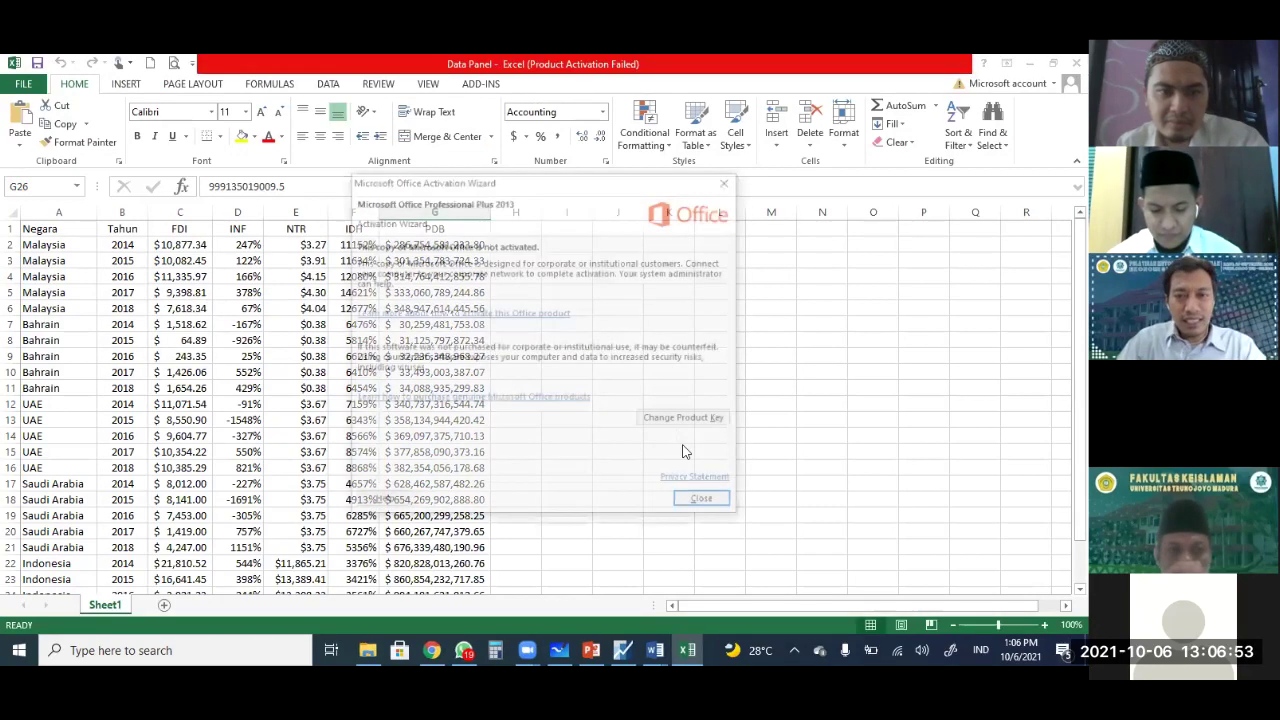
left_click(706, 506)
- Review the Negara column, going through the rows of each country in the panel data
left_click(64, 231)
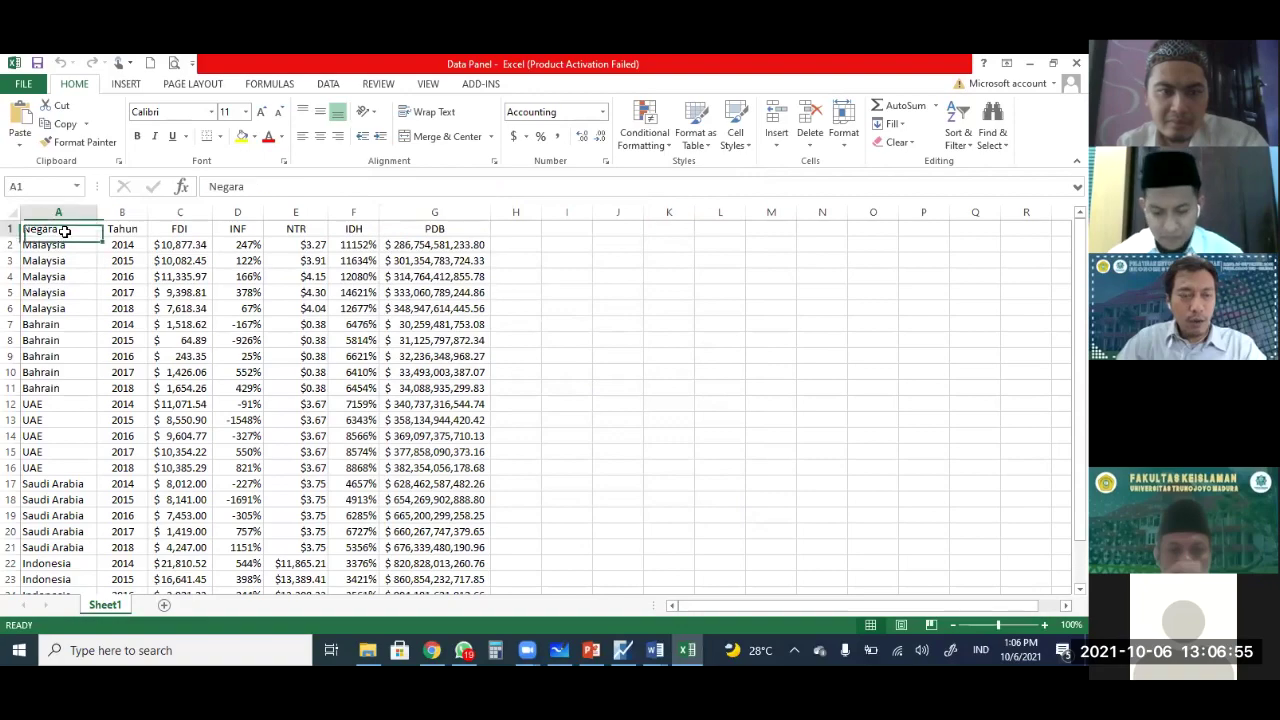
scroll(73, 300, "down", 2)
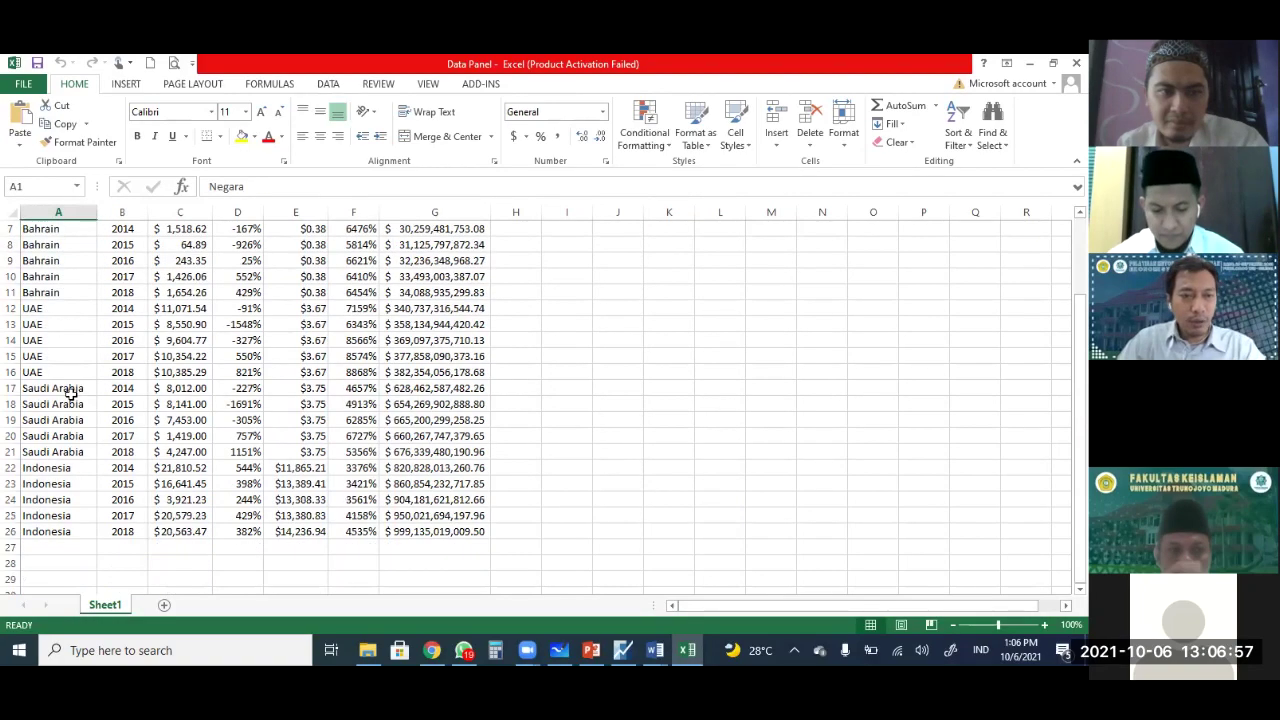
scroll(54, 340, "up", 2)
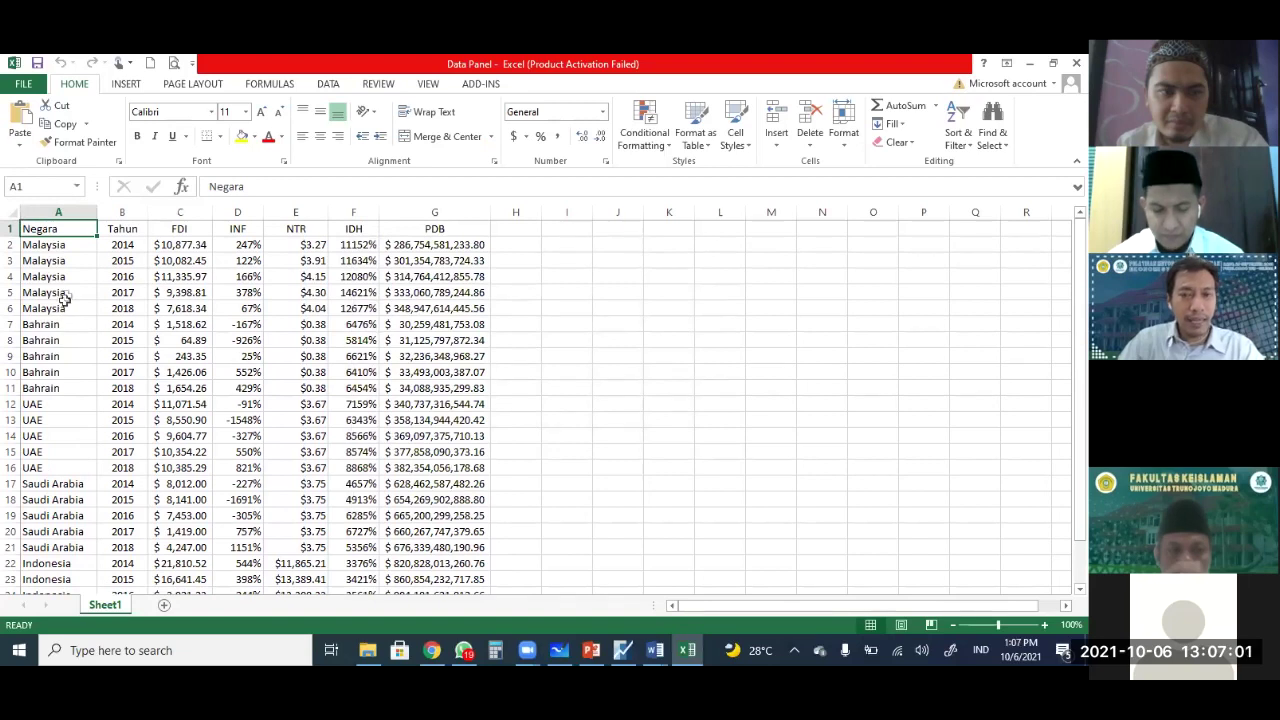
left_click(58, 262)
left_click(50, 355)
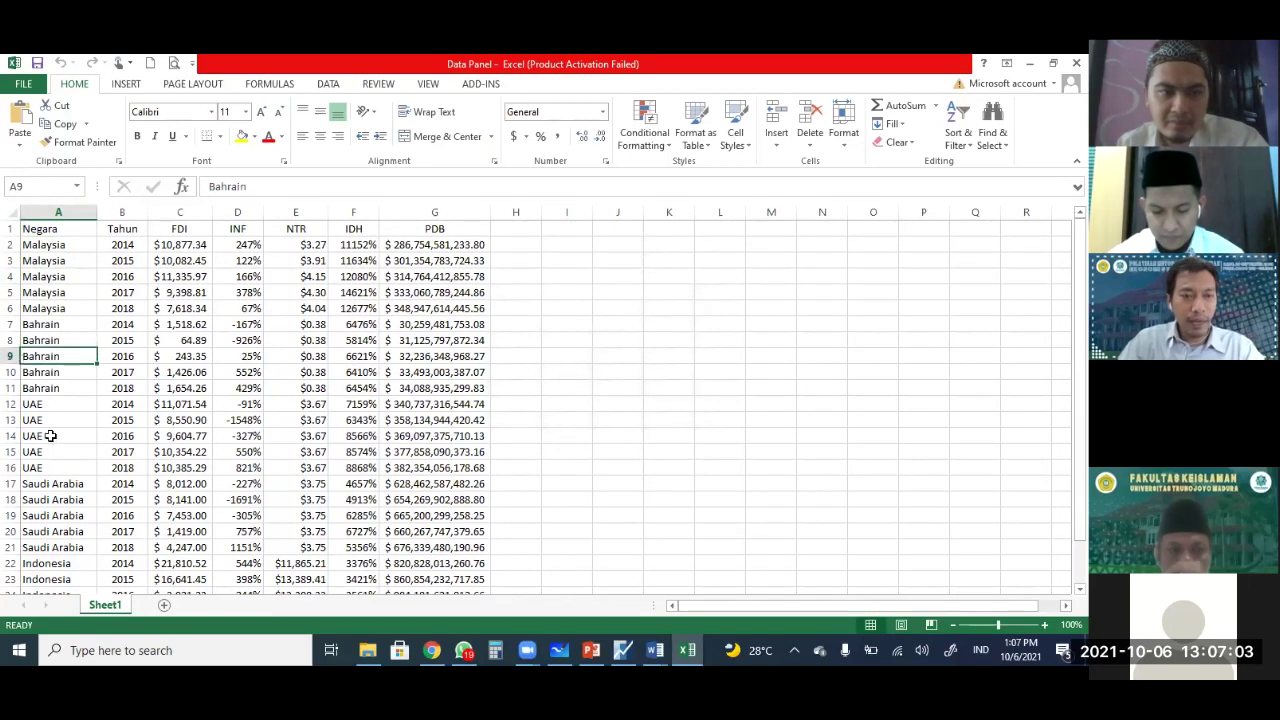
left_click(50, 436)
left_click(52, 497)
left_click(58, 578)
- Examine how the years in the Tahun column repeat for each country
left_click_drag(118, 243, 118, 305)
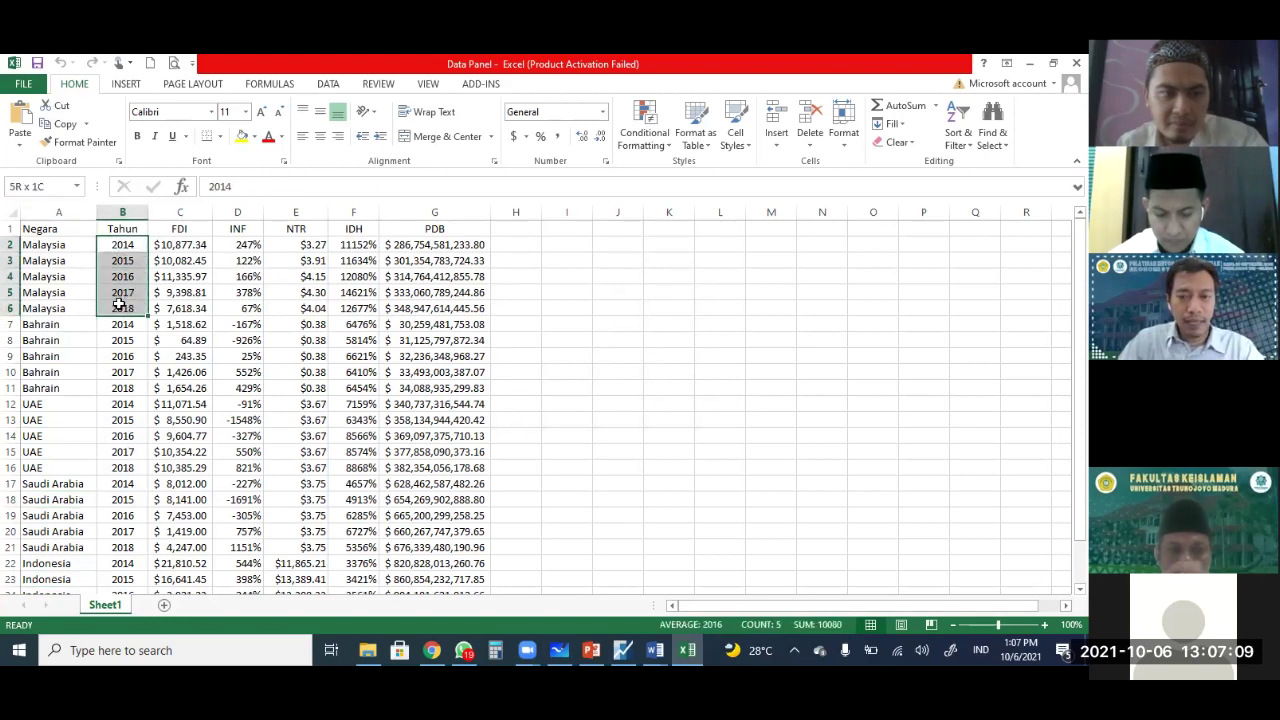
left_click(117, 340)
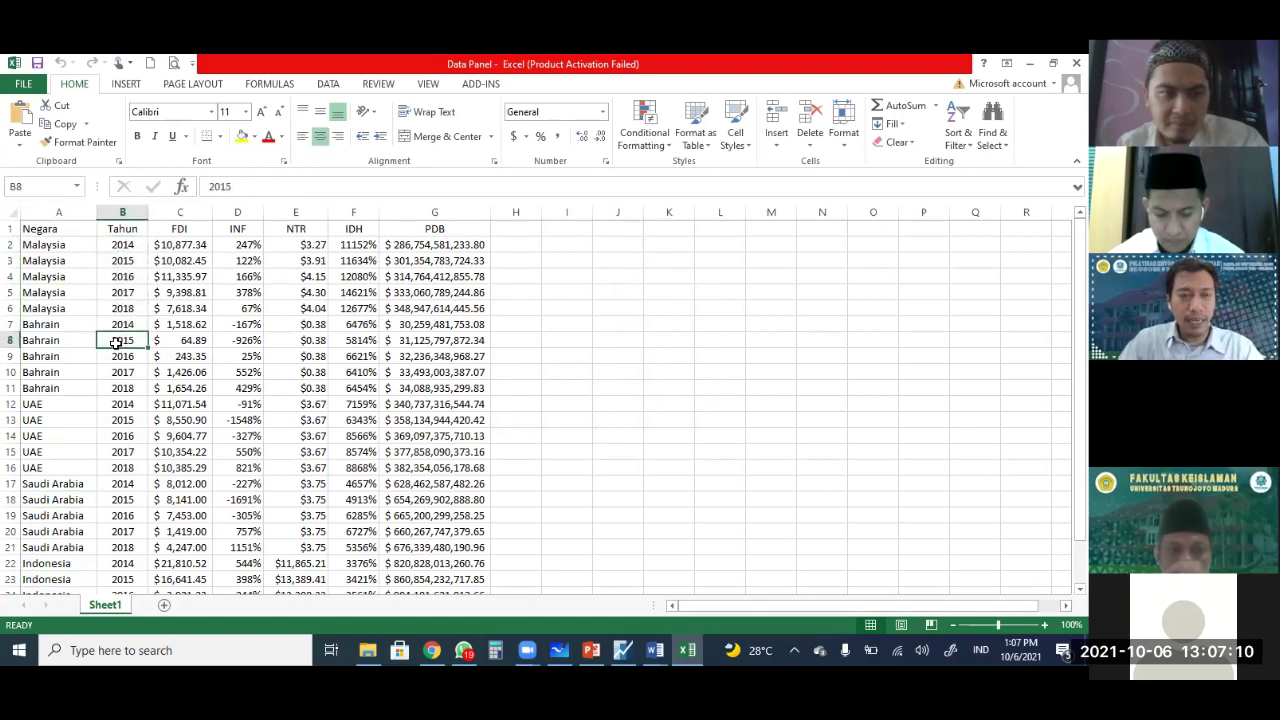
left_click(63, 212)
left_click(122, 212)
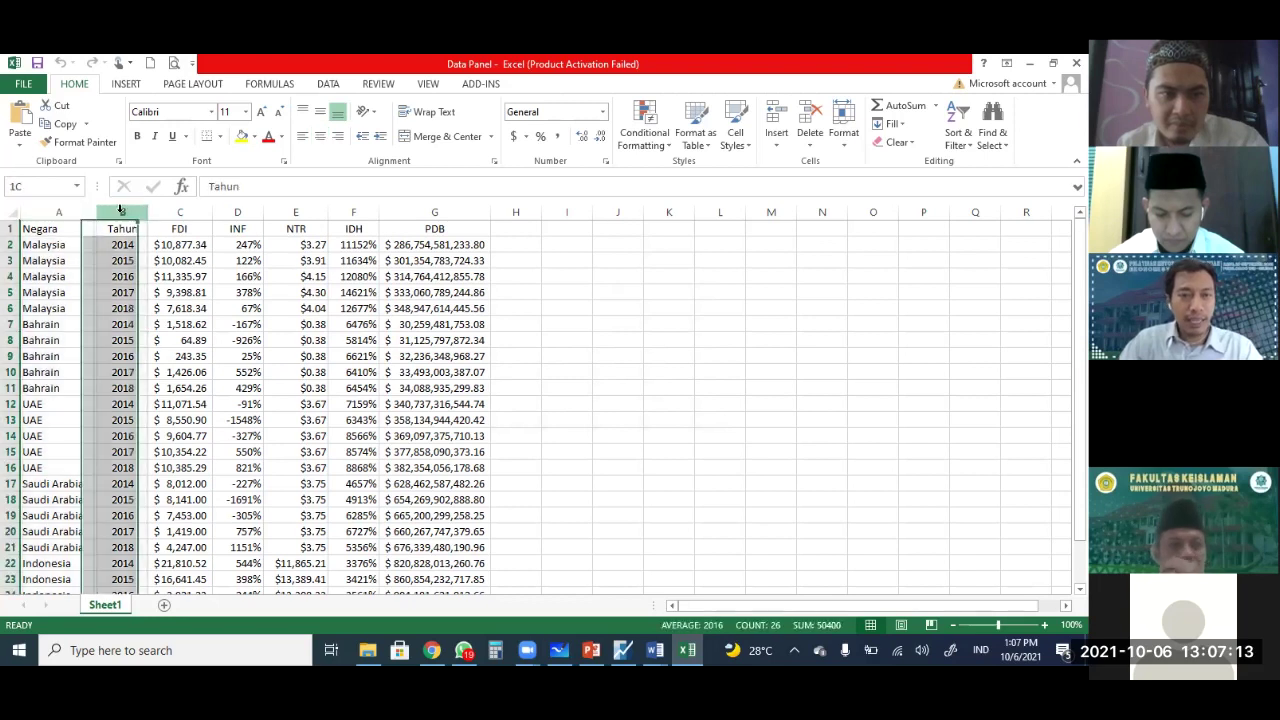
left_click(110, 242)
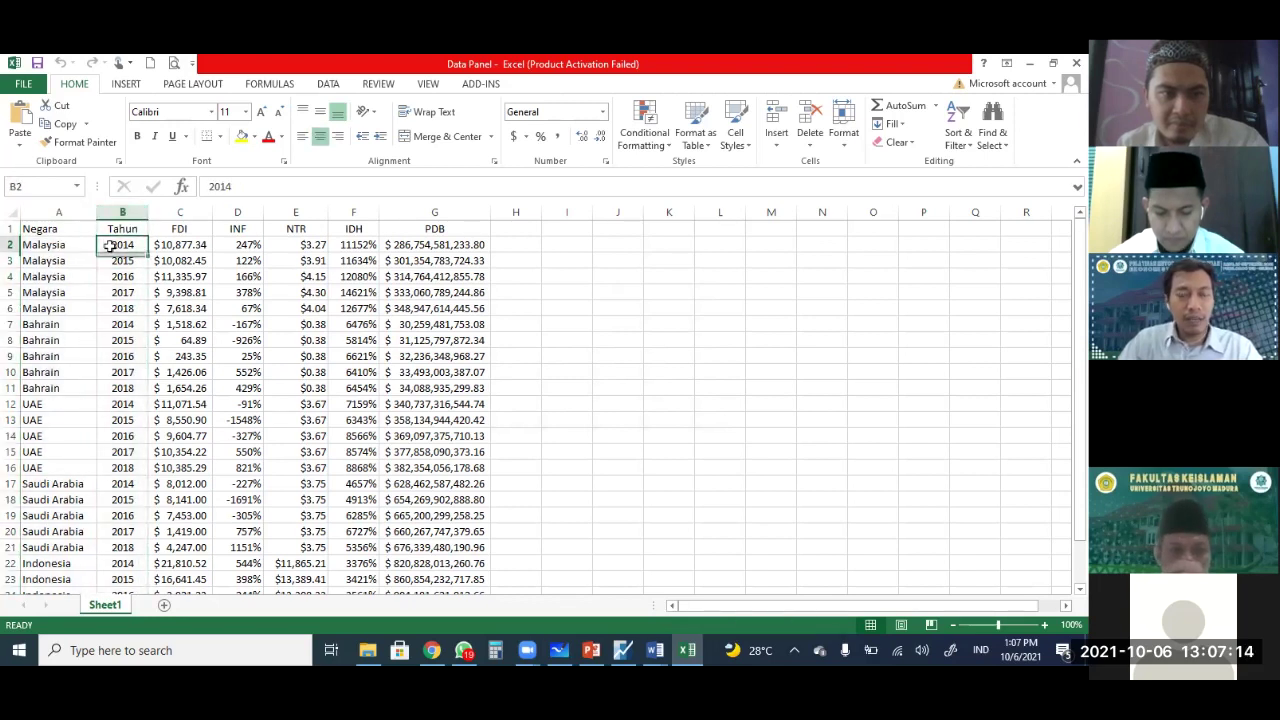
- Examine the dependent variable column PDB and the independent variable columns FDI, INF, NTR and IDH
left_click(457, 210)
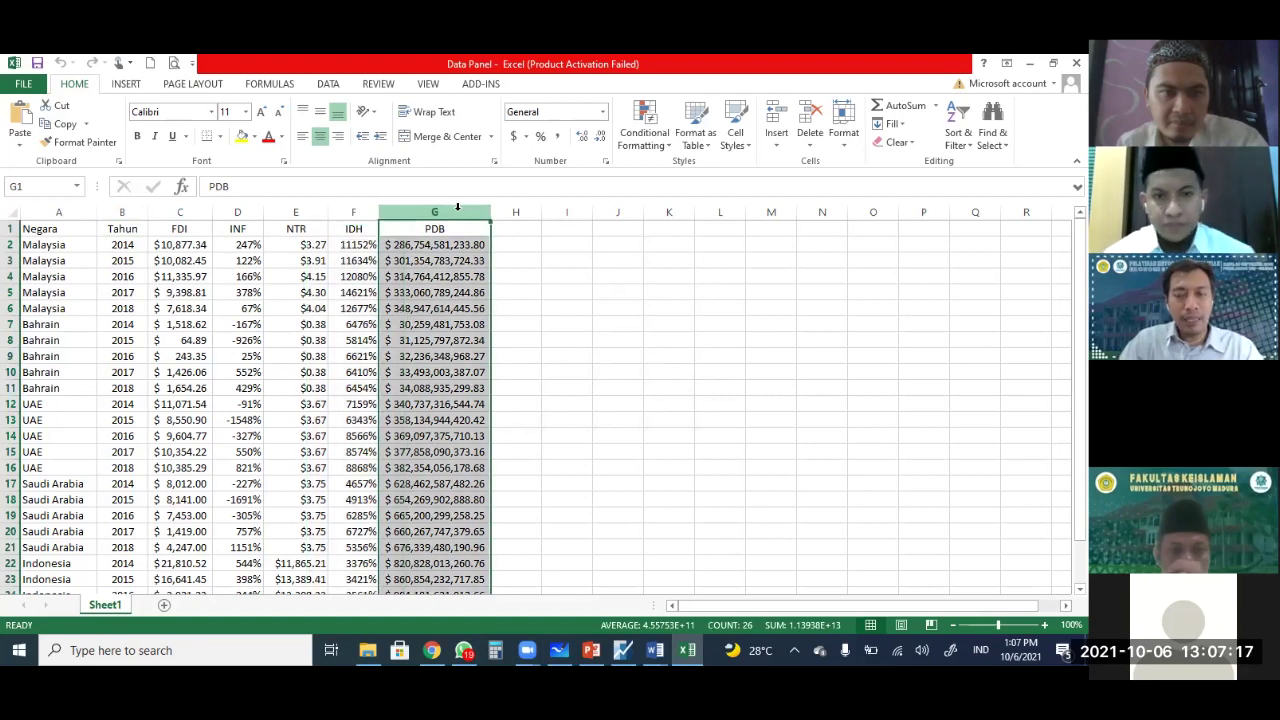
left_click_drag(181, 212, 349, 213)
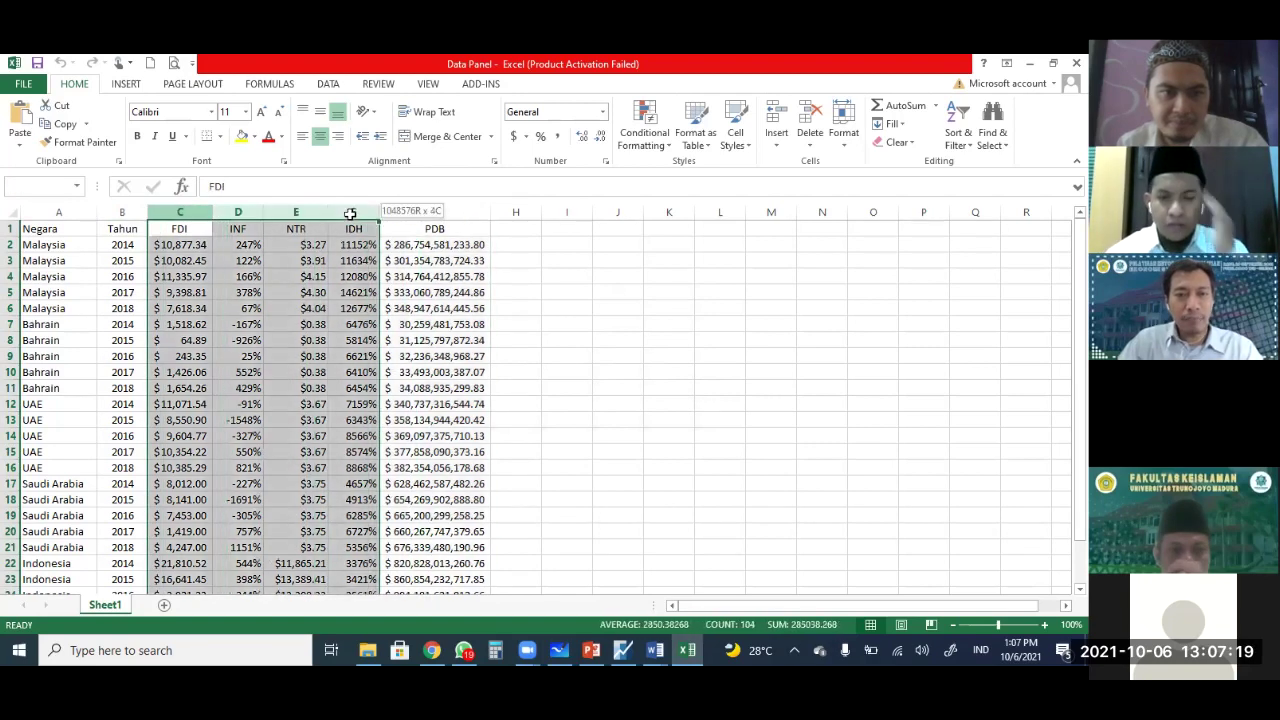
left_click(165, 231)
left_click(245, 229)
left_click(280, 229)
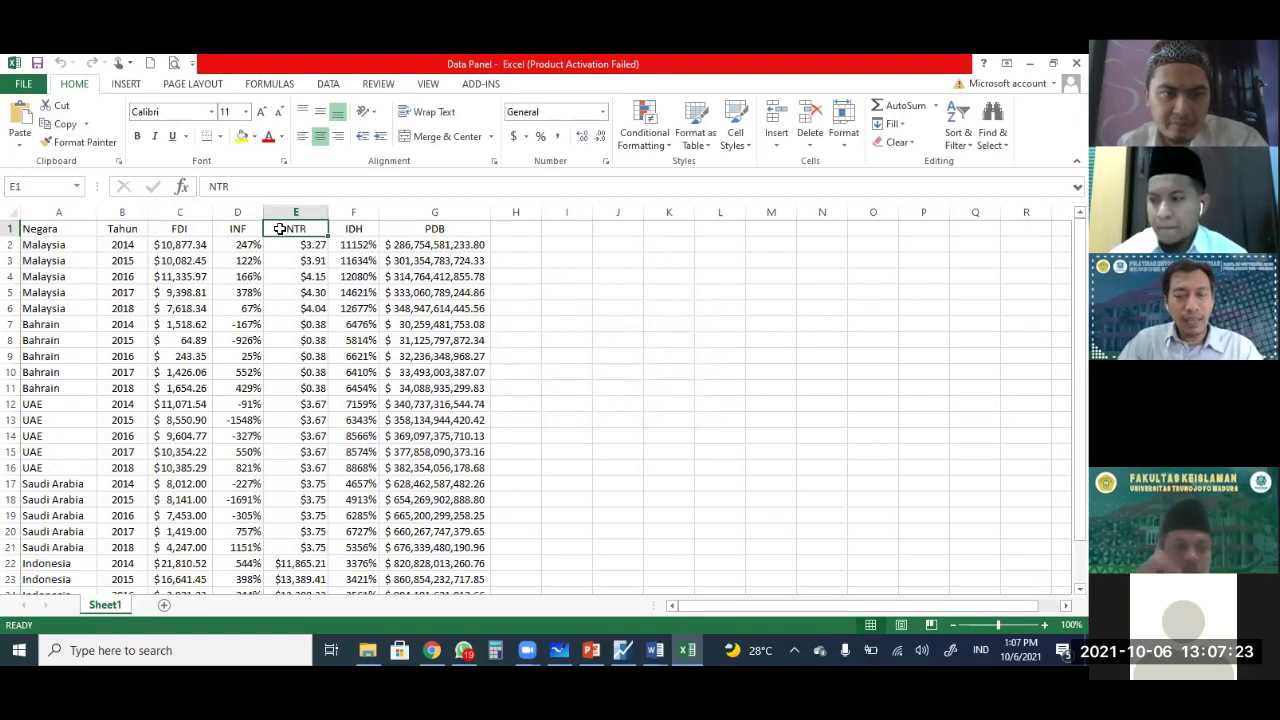
left_click(352, 229)
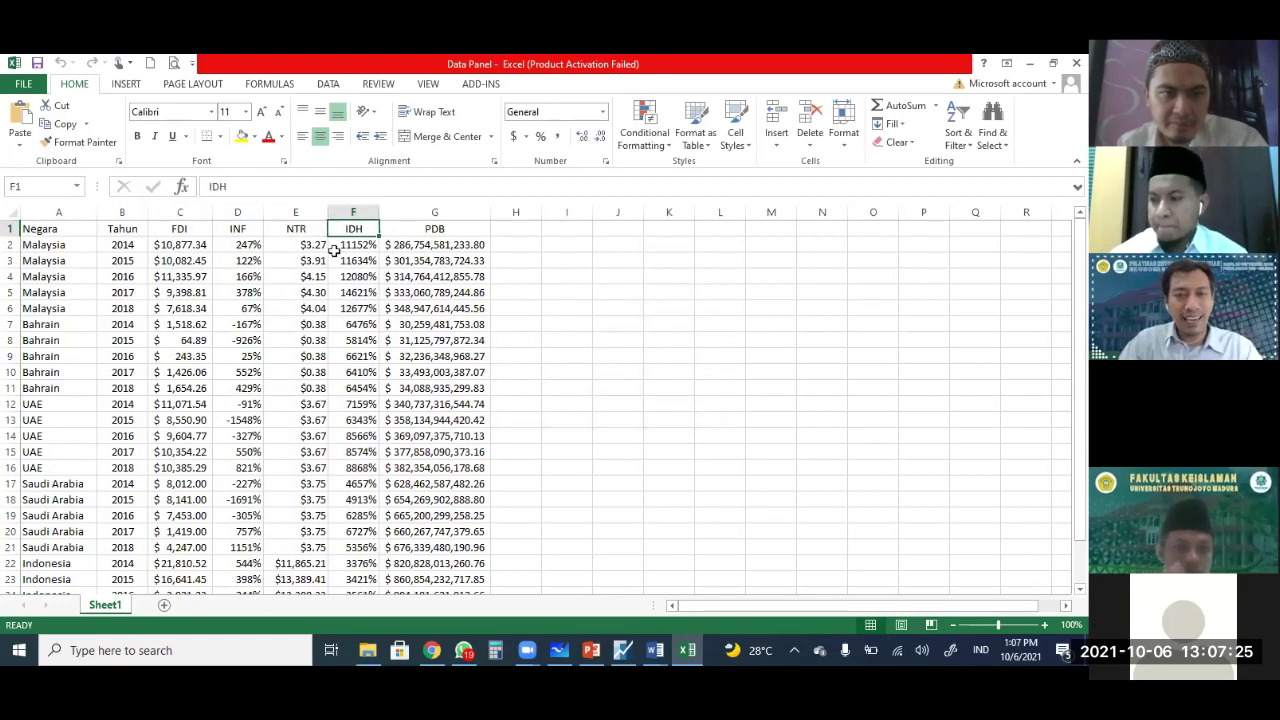
scroll(191, 323, "down", 2)
scroll(191, 323, "up", 2)
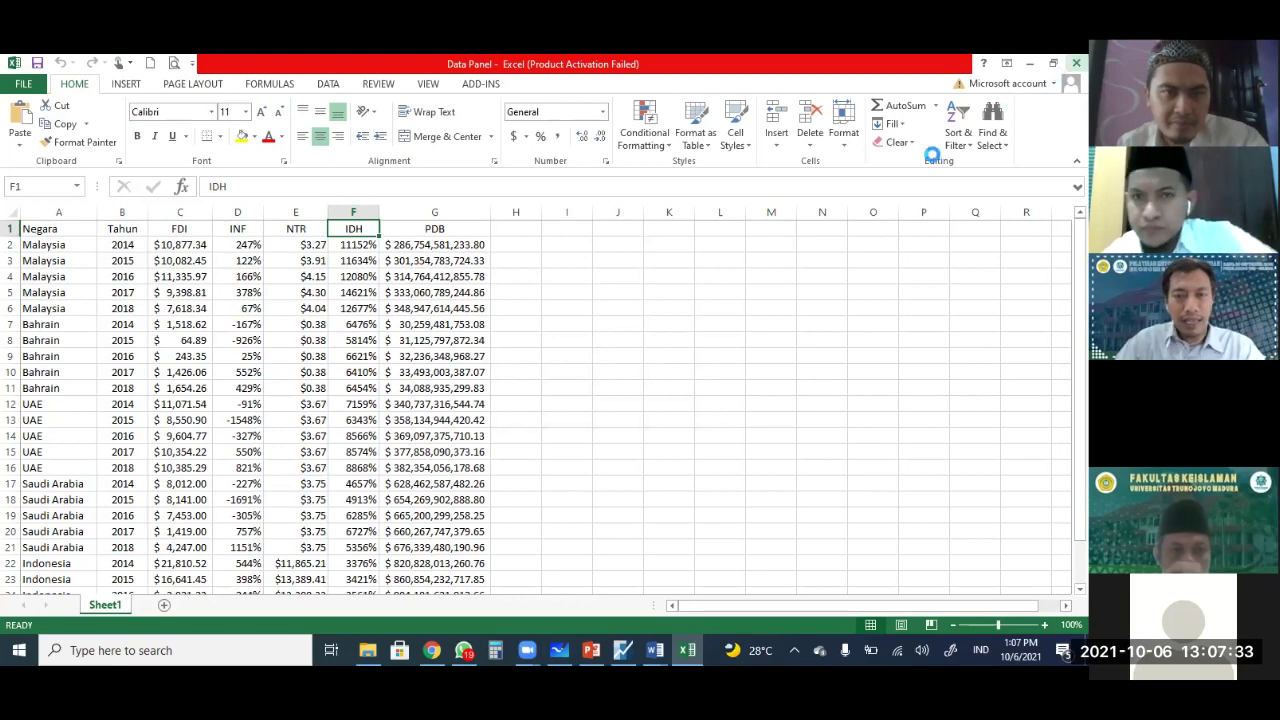
- Close the Data Panel workbook and switch to EViews
key("alt+F4")
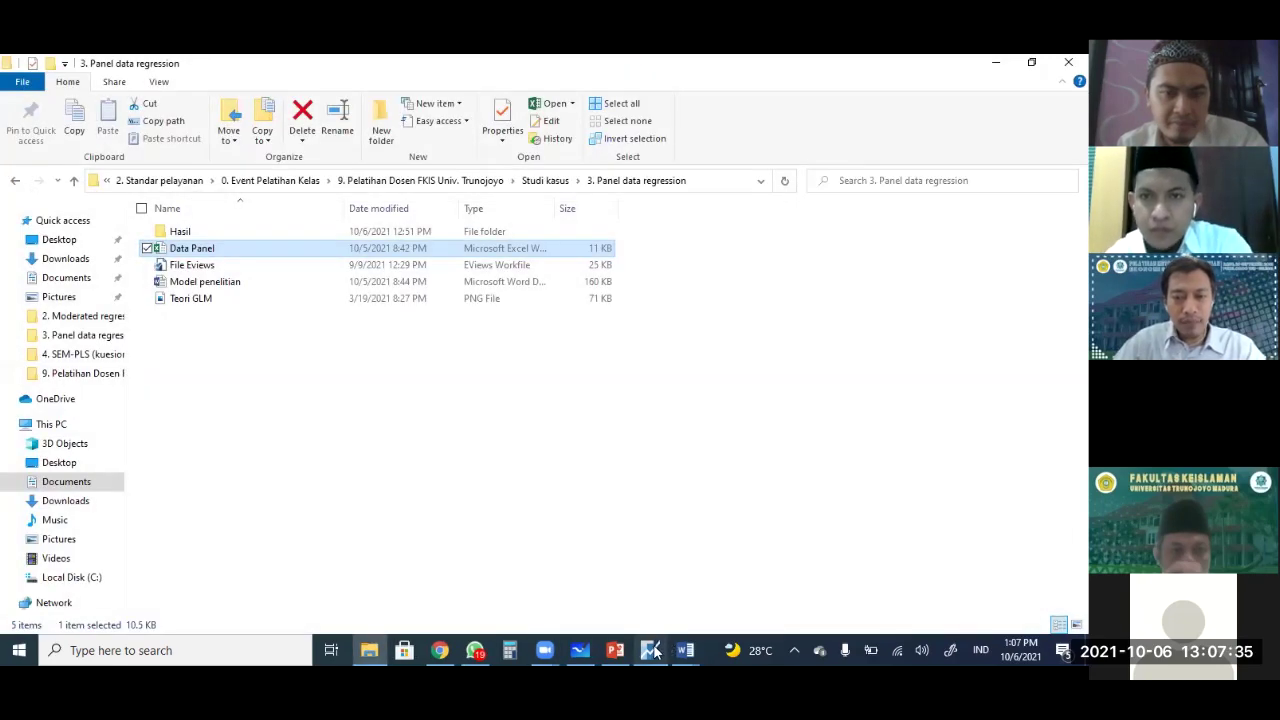
left_click(650, 650)
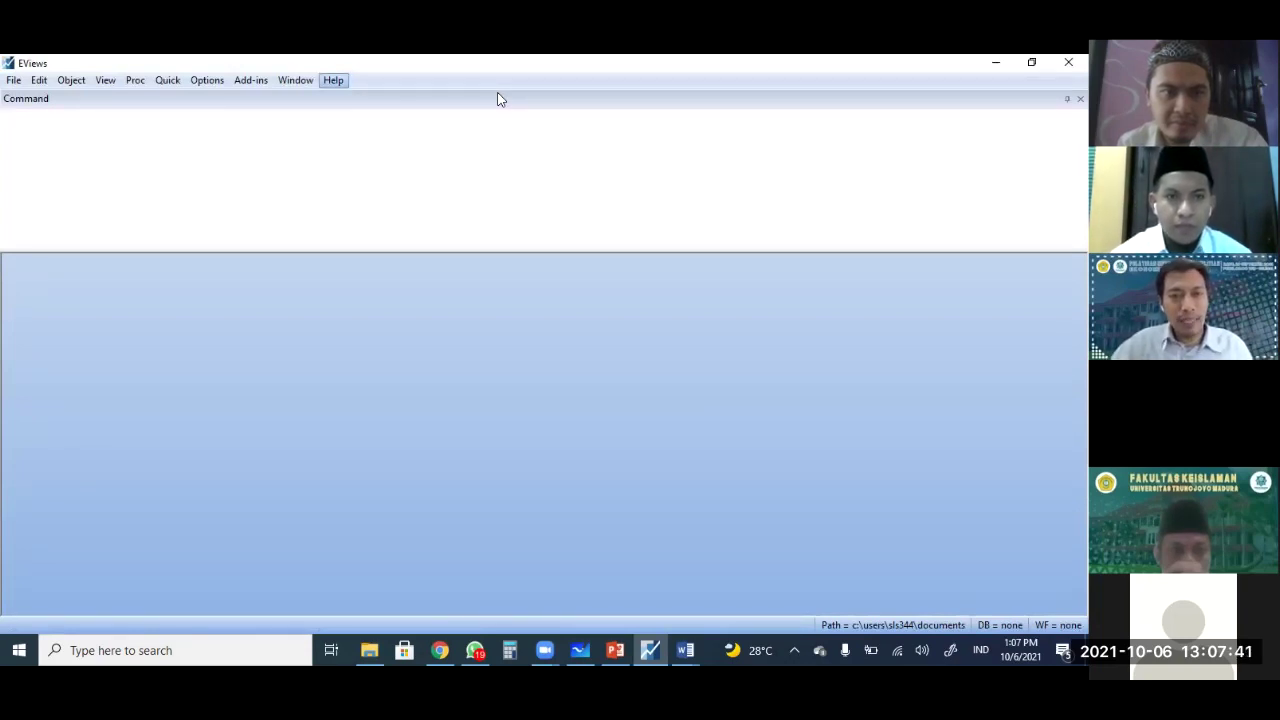
- View the EViews version information and close it again
key("alt+h")
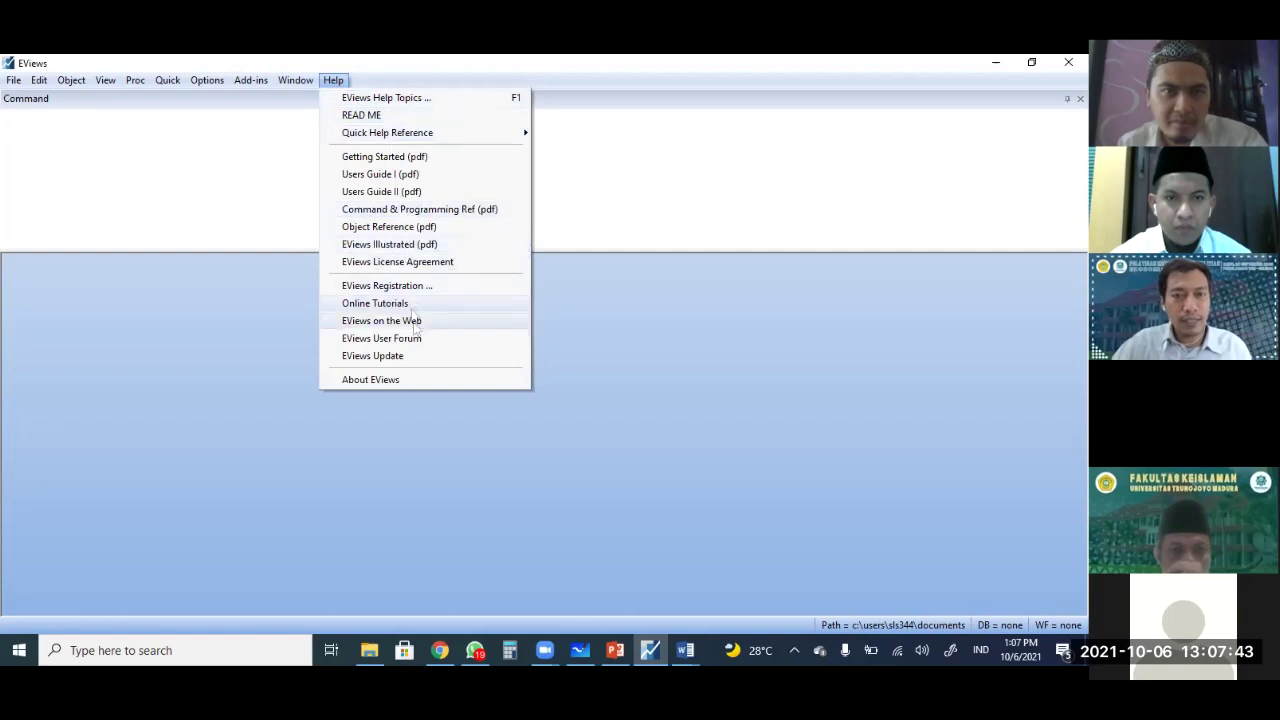
left_click(413, 380)
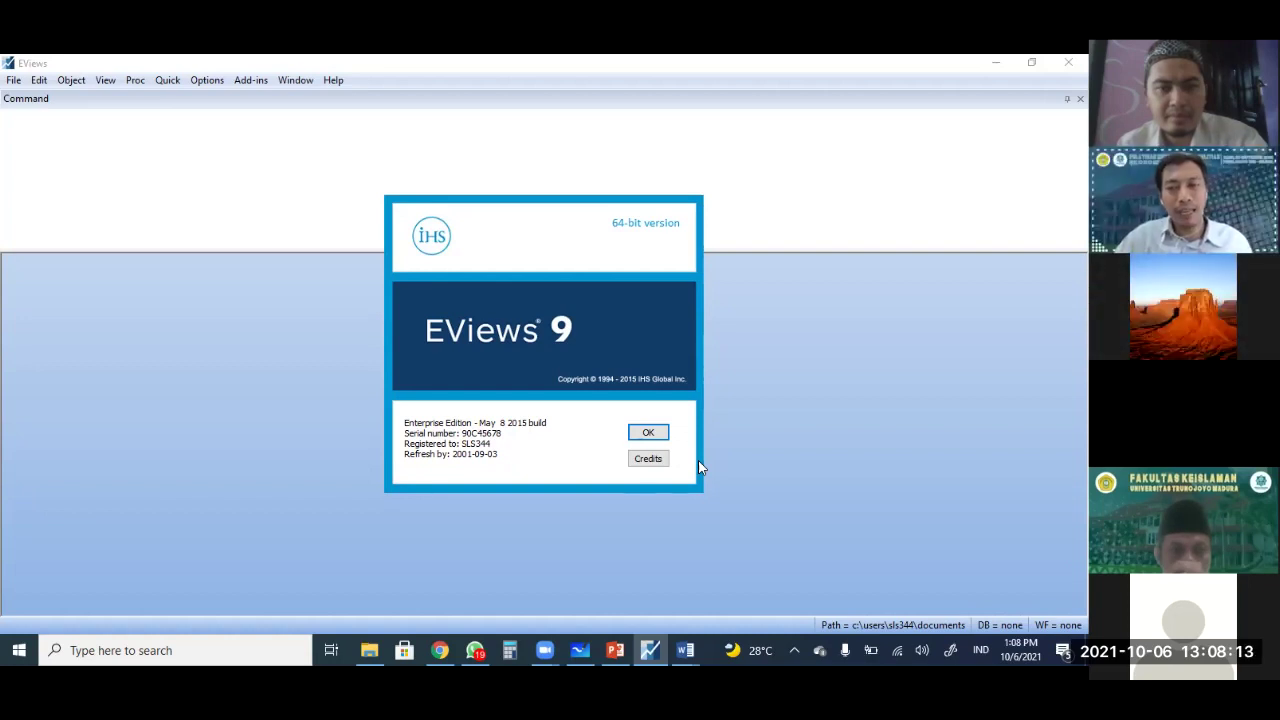
left_click(648, 432)
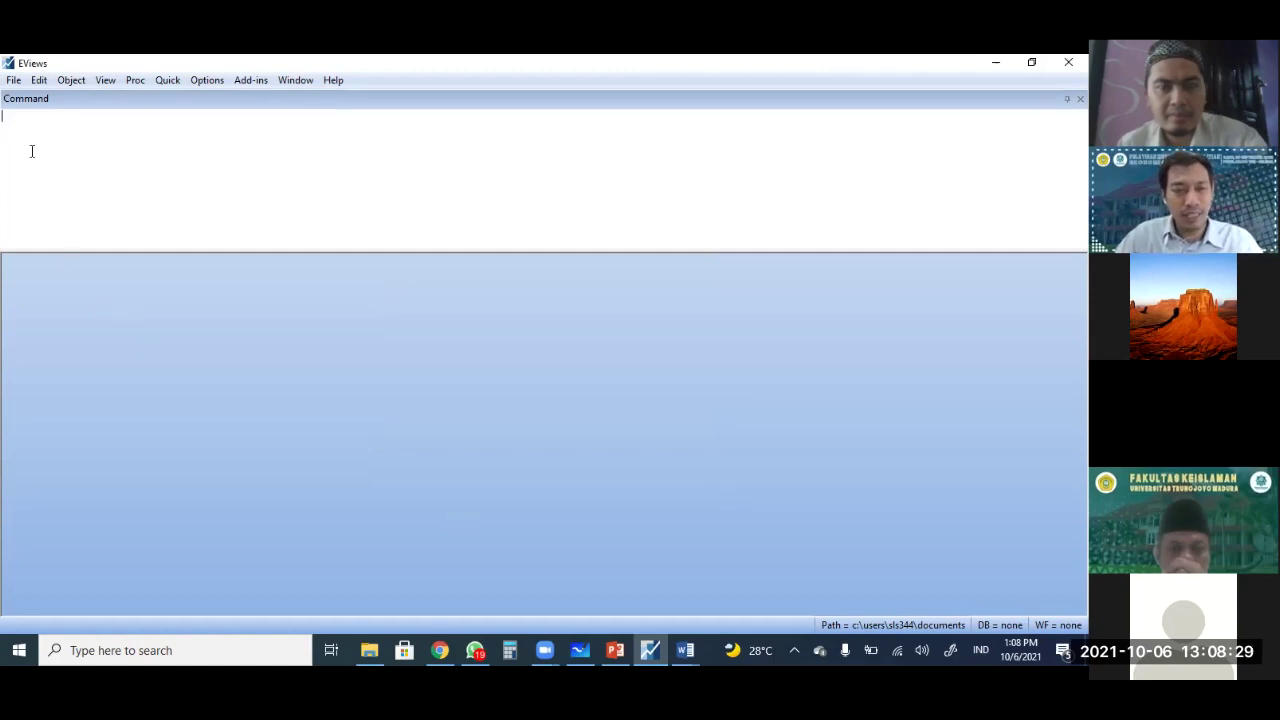
- Import the Data Panel Excel file from the Studi kasus subfolder 3. Panel data regression
left_click(14, 80)
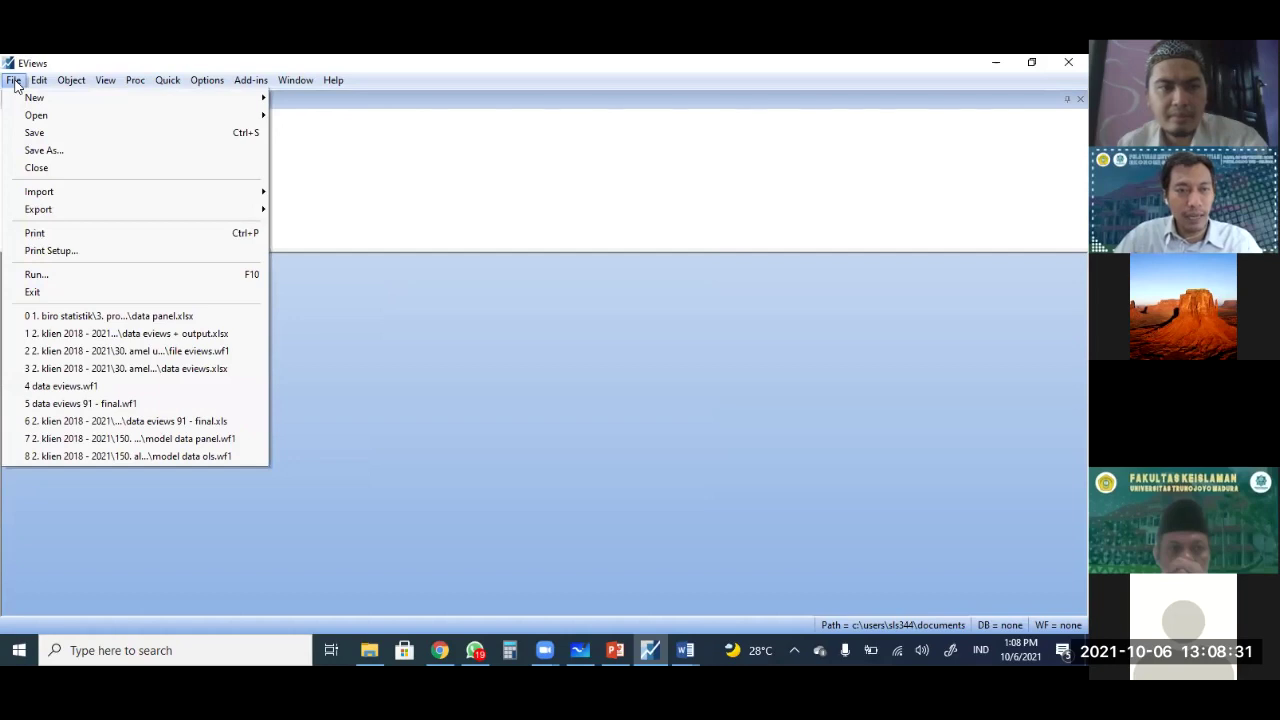
mouse_move(71, 191)
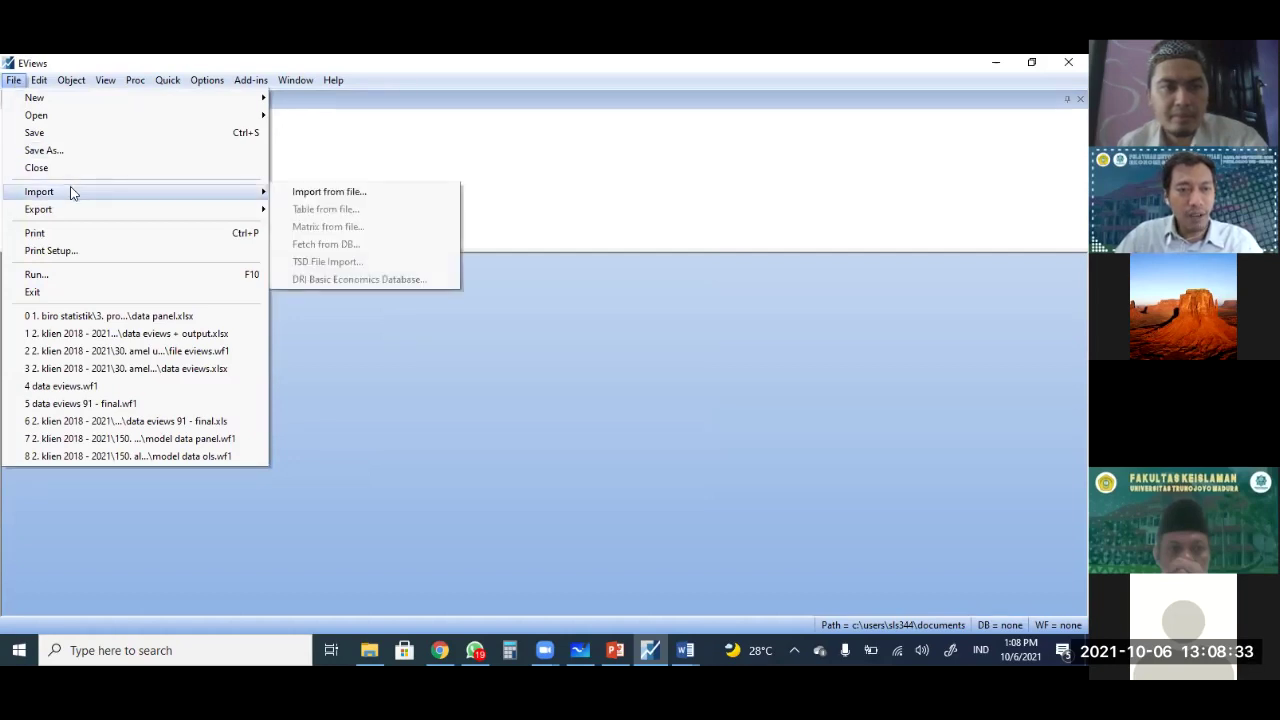
left_click(330, 192)
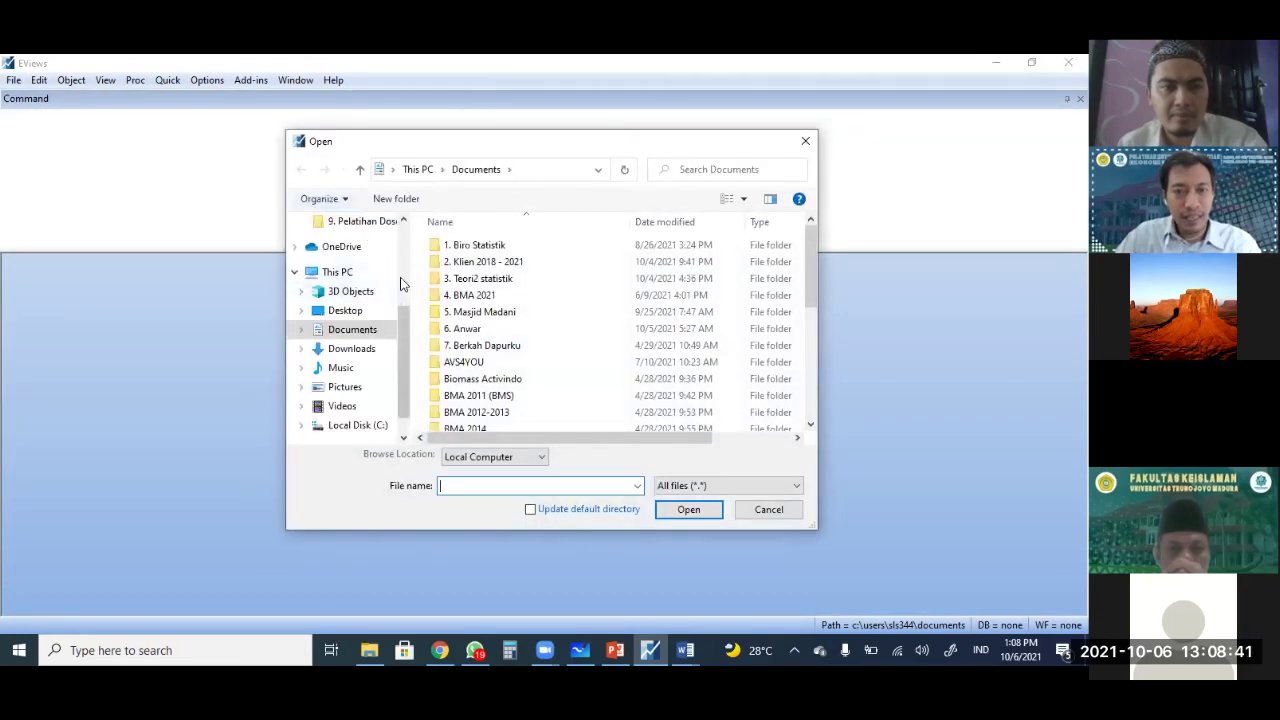
scroll(362, 226, "up", 3)
left_click(360, 387)
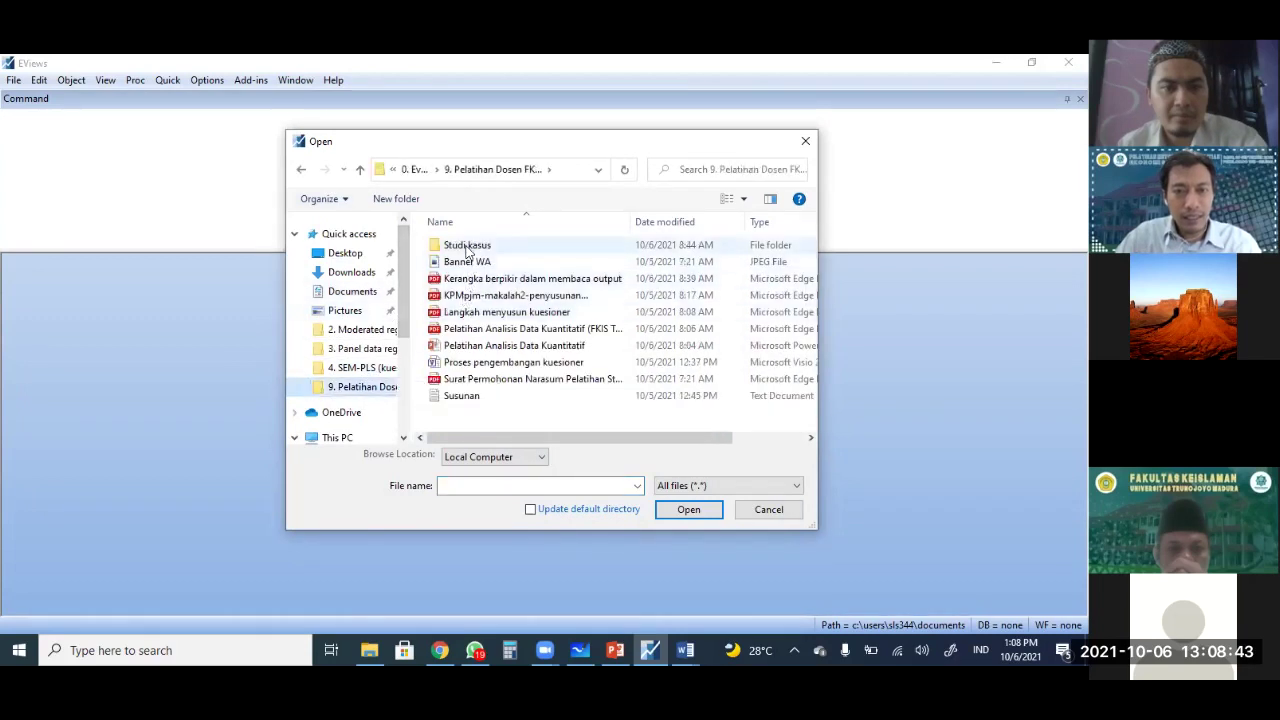
double_click(470, 245)
double_click(490, 279)
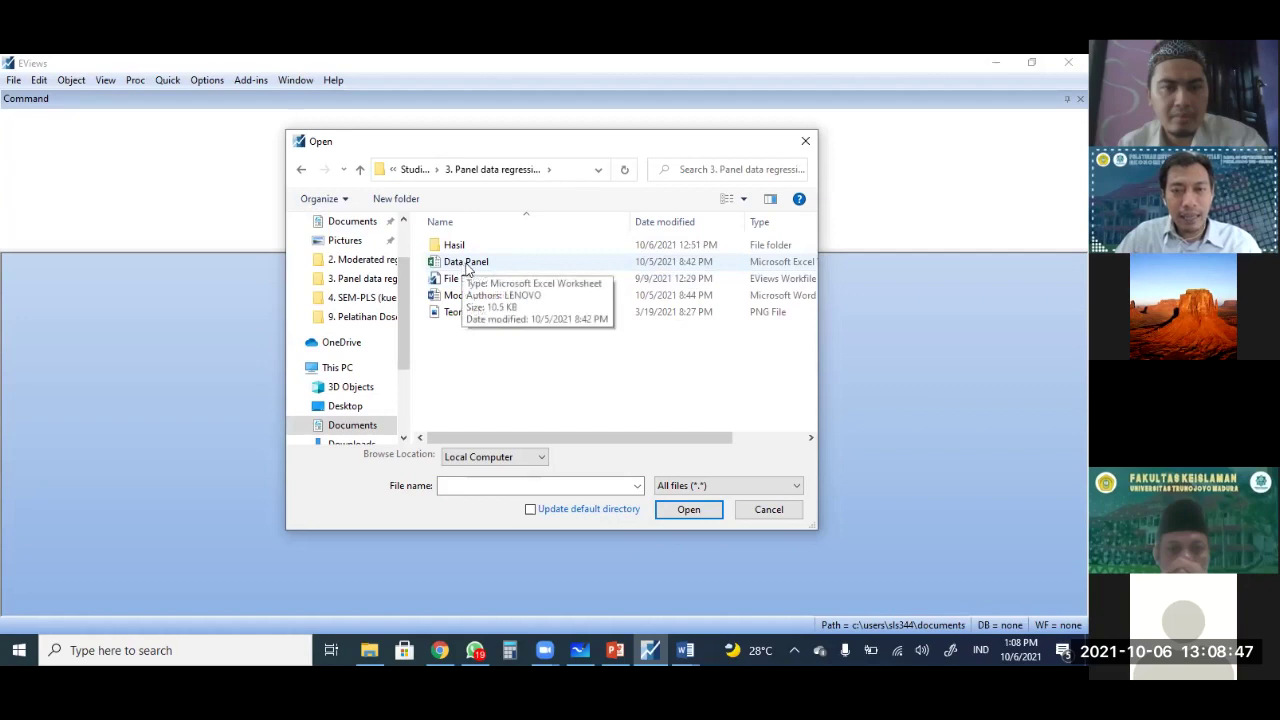
left_click(466, 264)
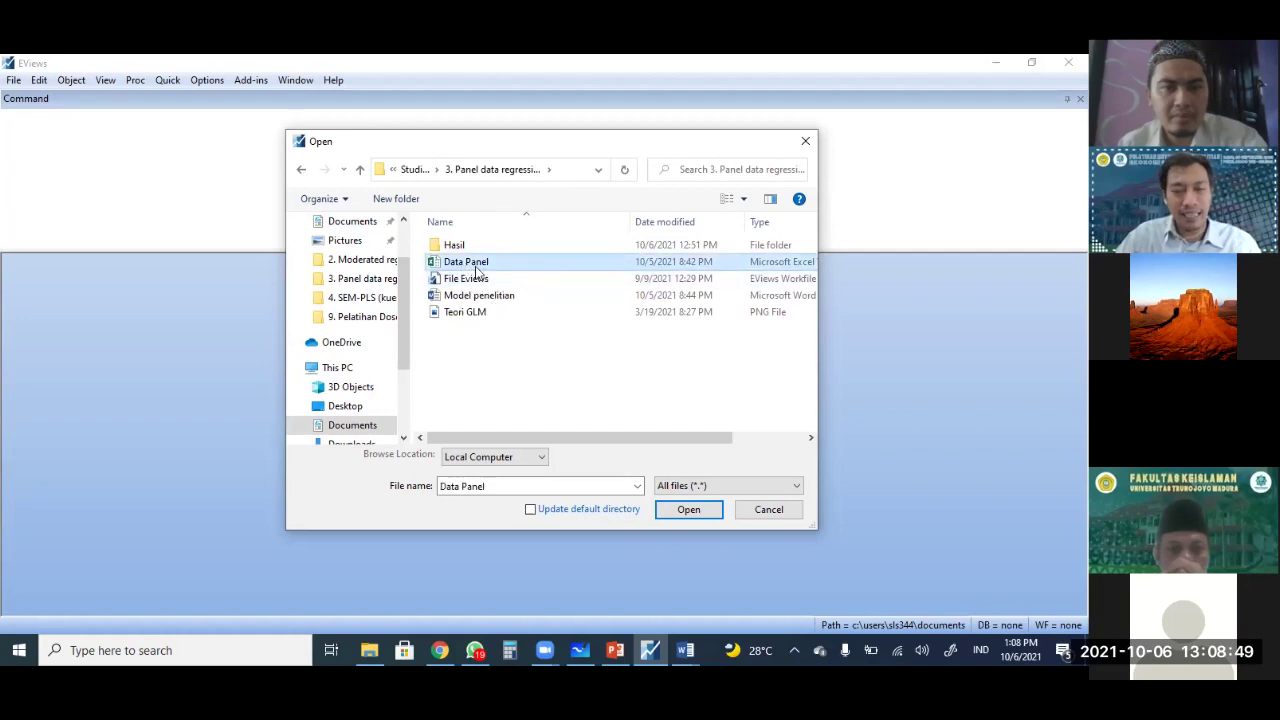
left_click(689, 510)
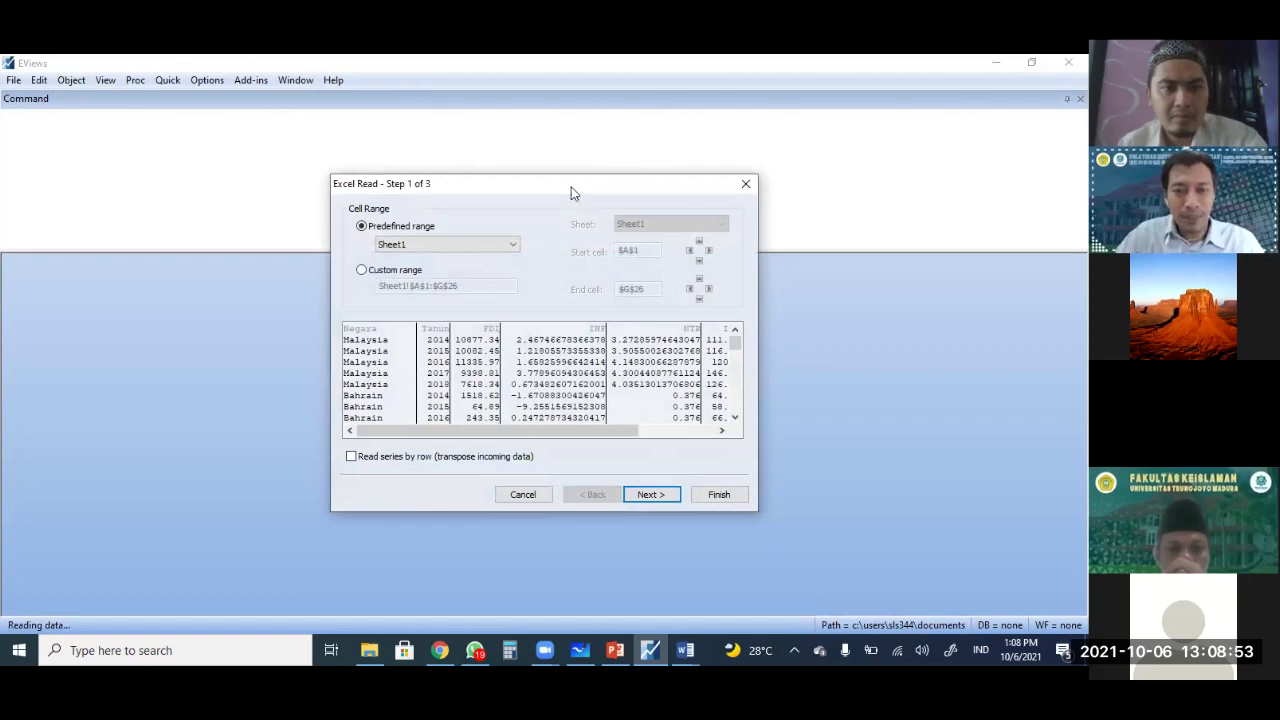
- Check the custom cell range option, and choose the predefined range Sheet1 for the Excel import
left_click_drag(573, 193, 472, 203)
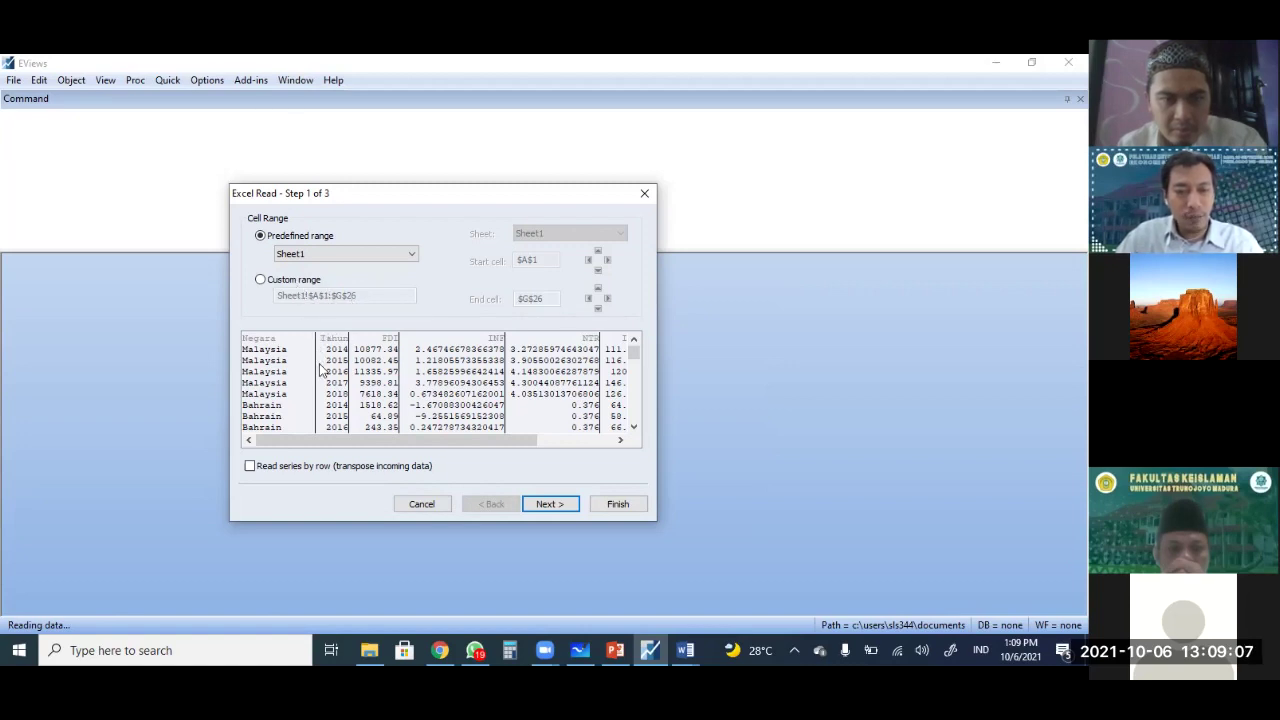
left_click(287, 282)
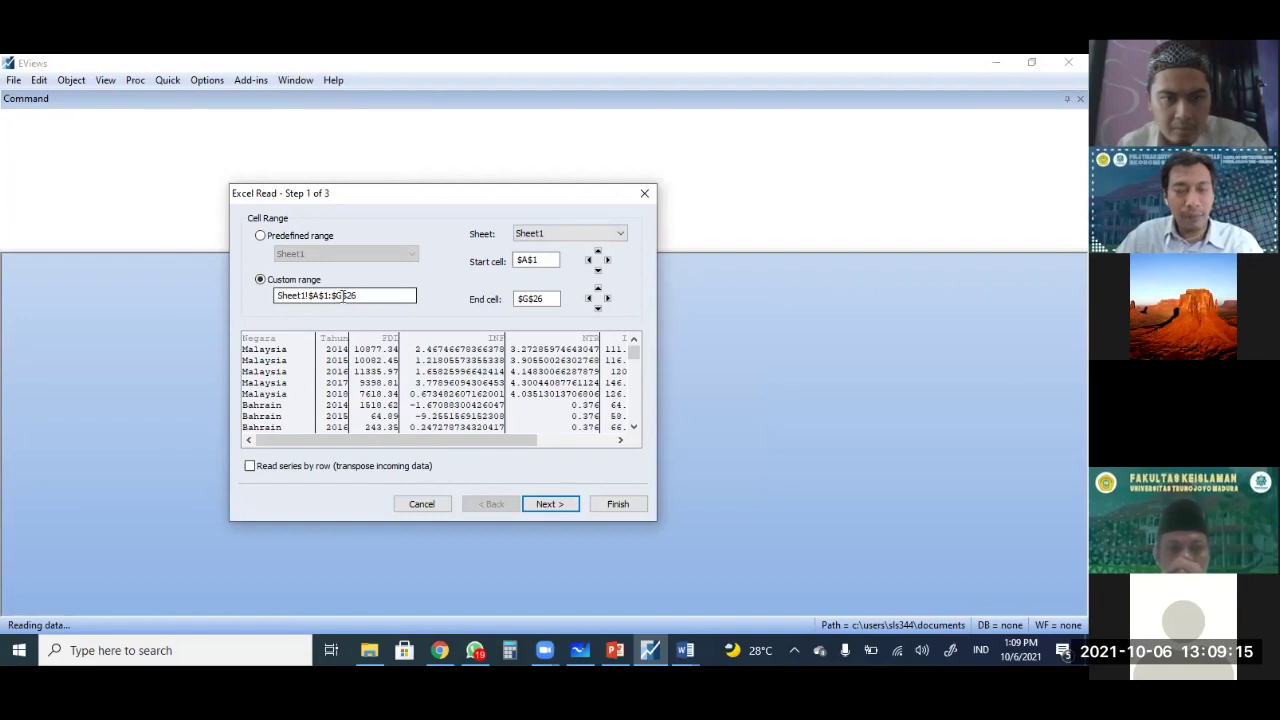
left_click(286, 239)
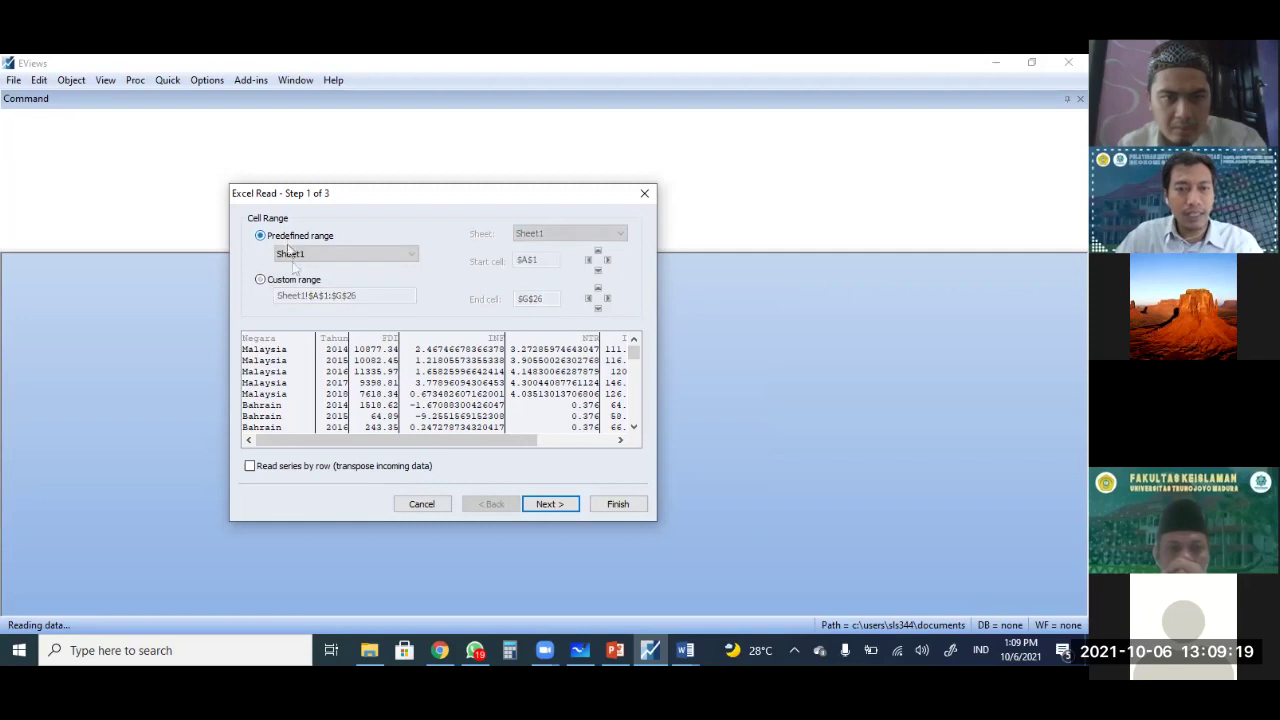
left_click(322, 262)
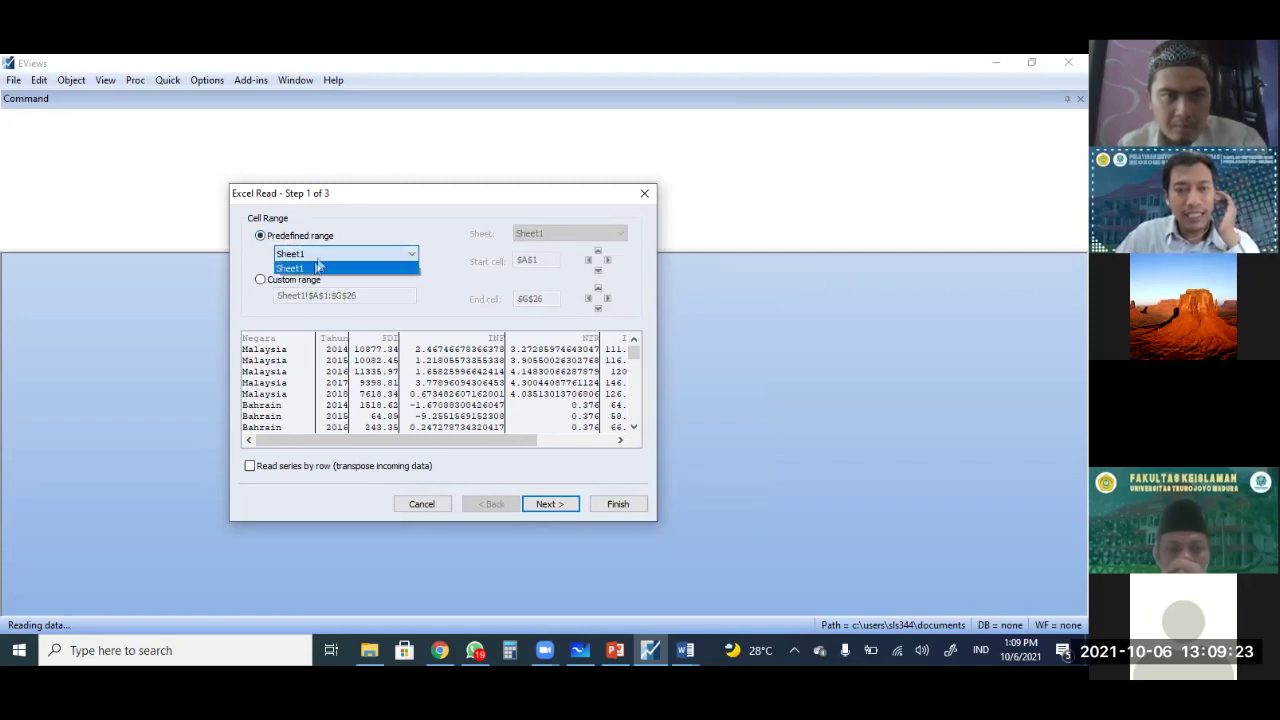
left_click(318, 266)
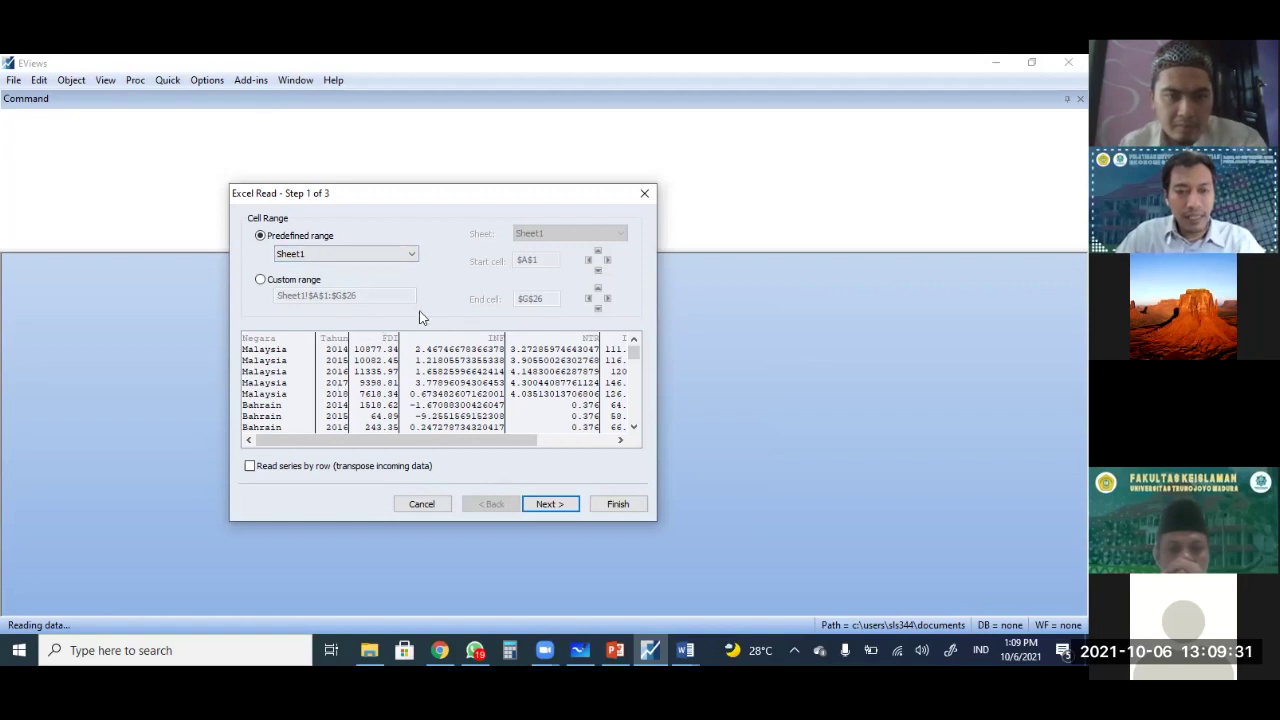
- Proceed to the column settings of the Excel import and review the column info of Negara, Tahun, FDI and INF
left_click(550, 504)
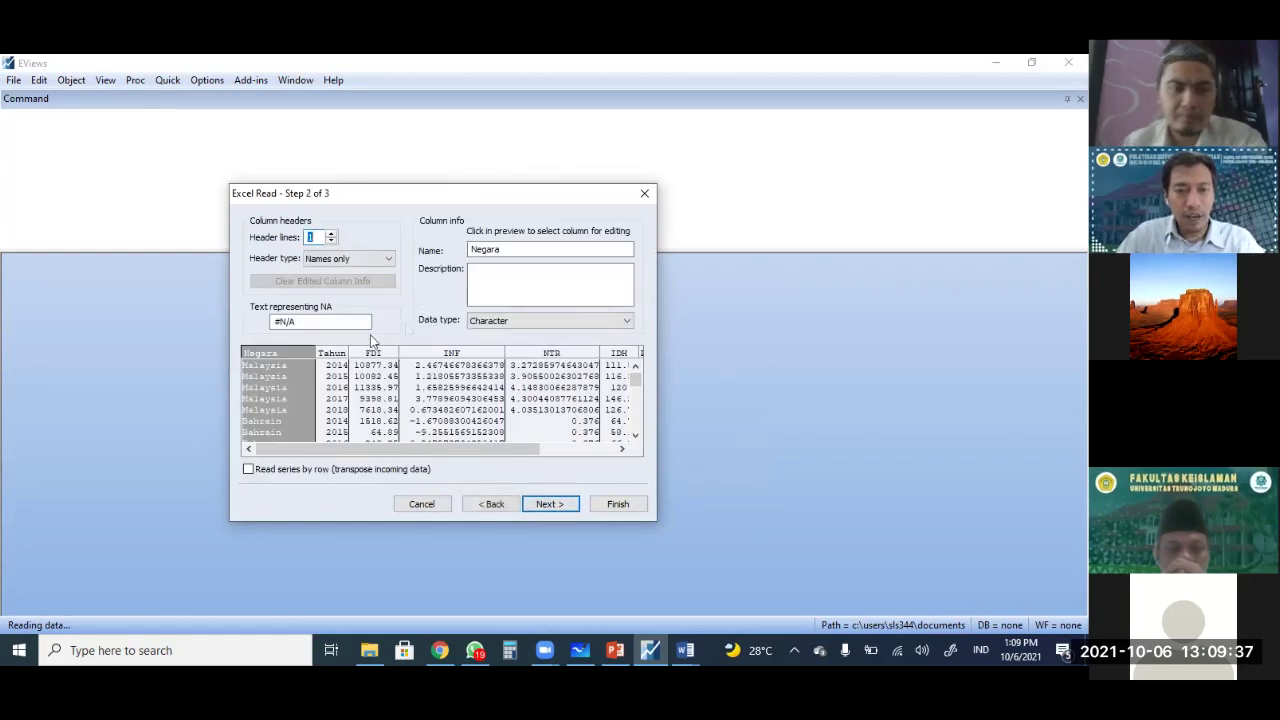
left_click(332, 380)
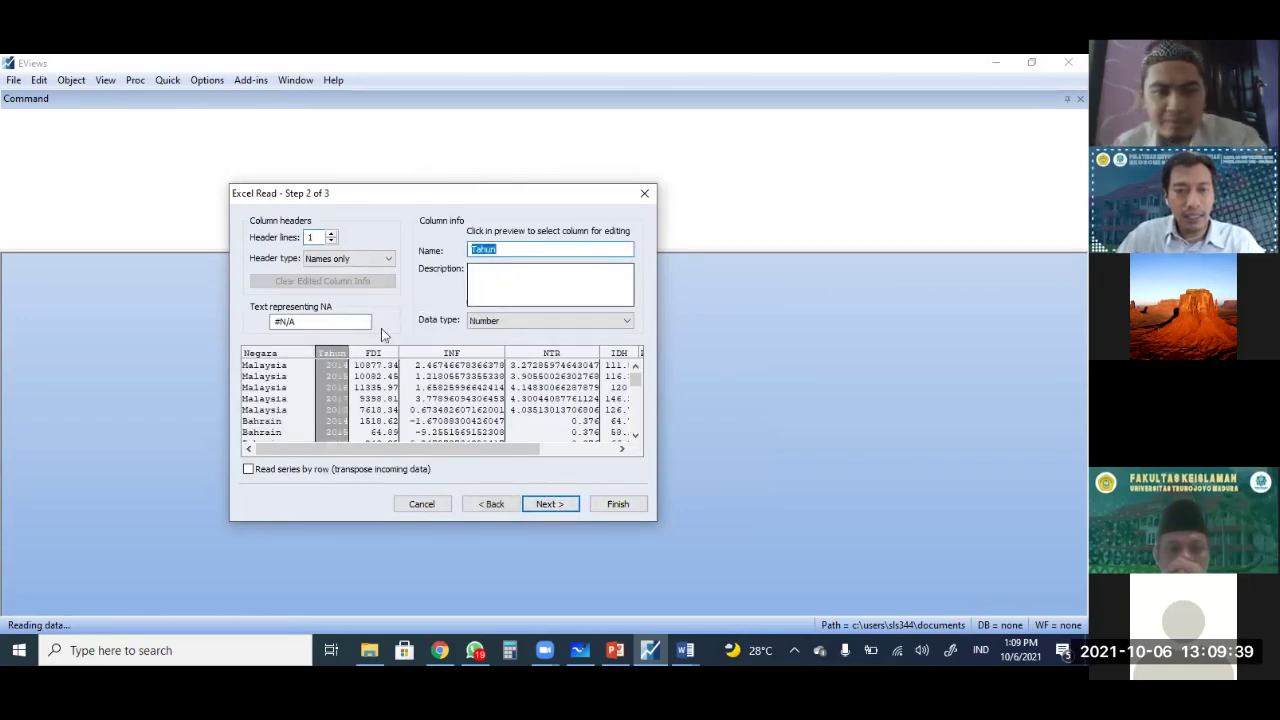
left_click(378, 360)
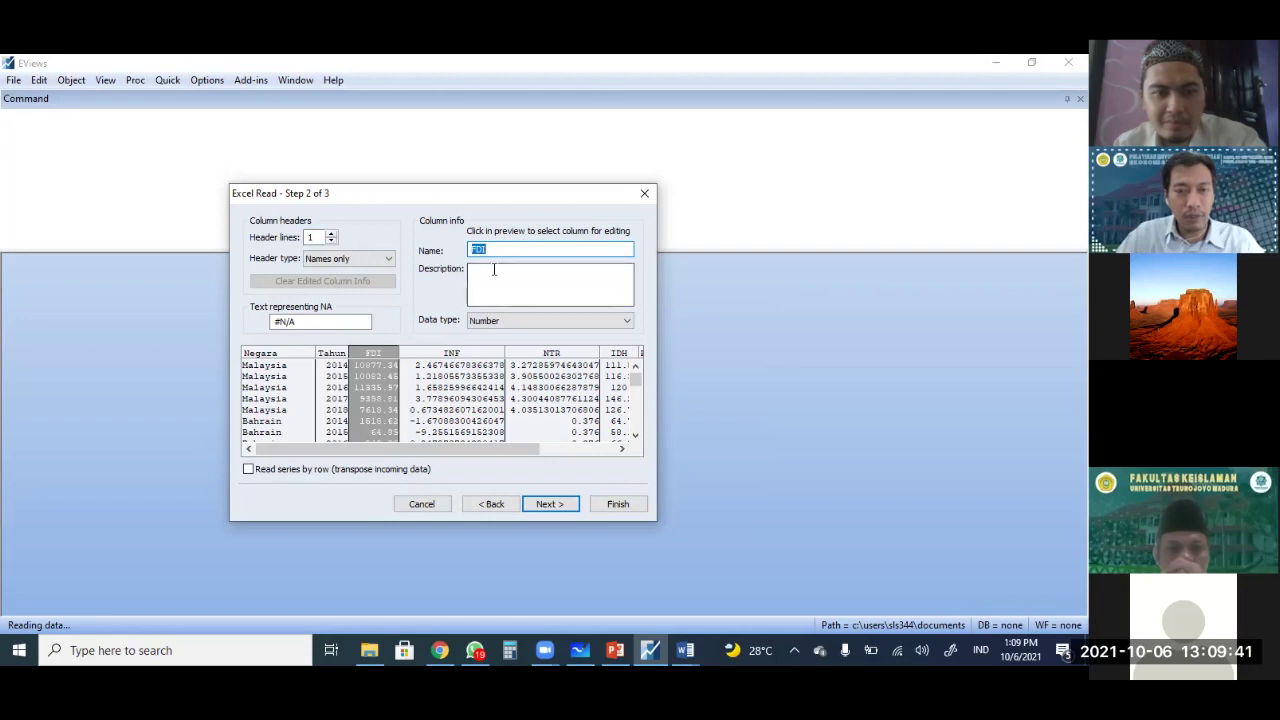
left_click(266, 360)
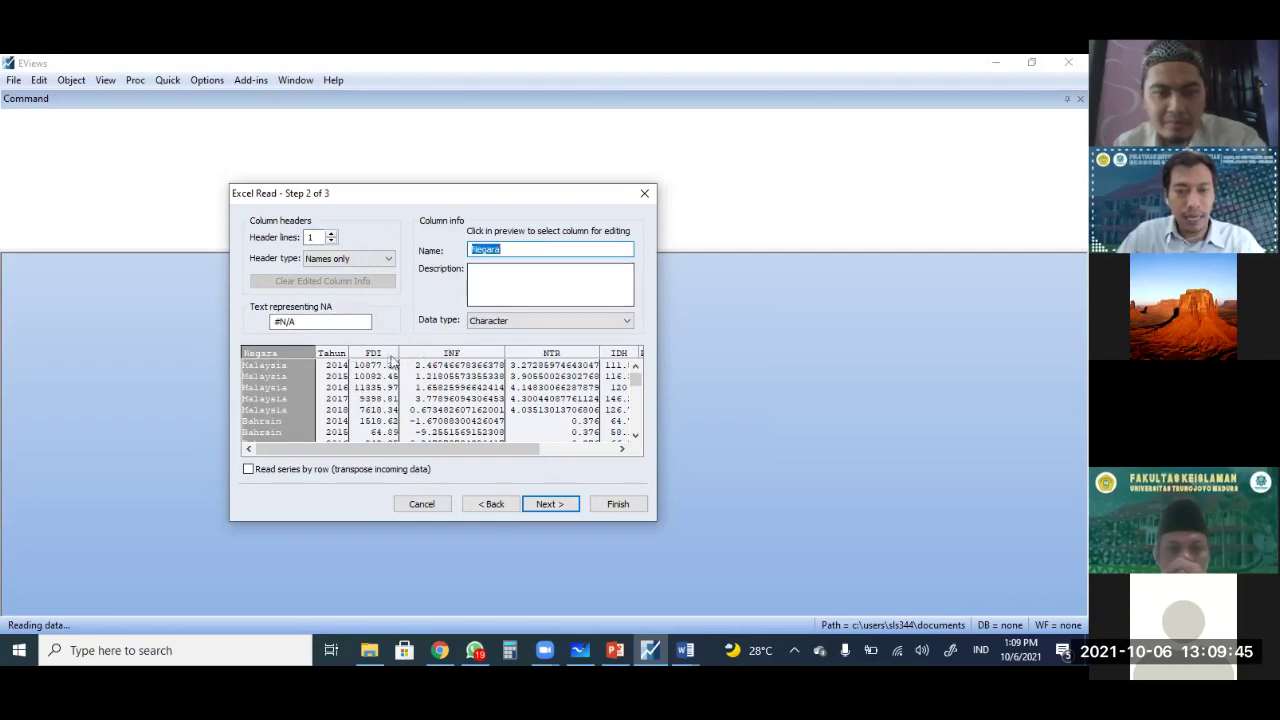
key("Right")
key("Right")
left_click(474, 274)
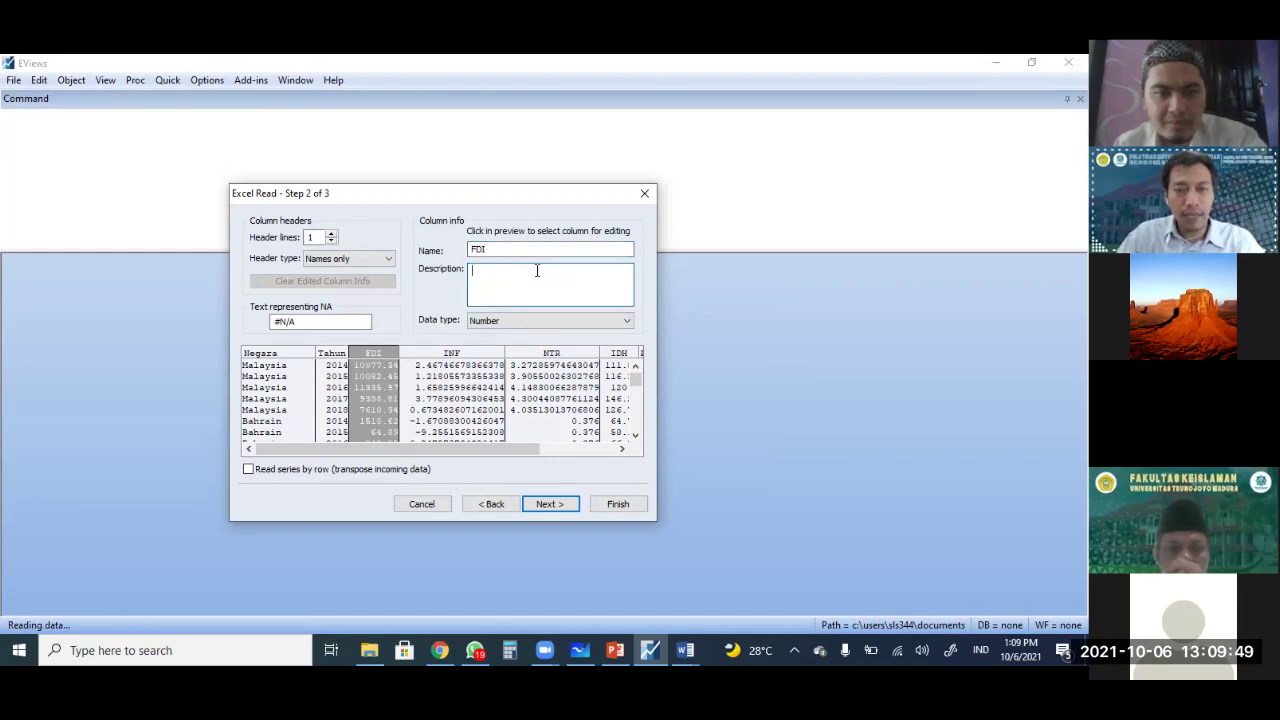
left_click(462, 365)
left_click(484, 288)
left_click(262, 354)
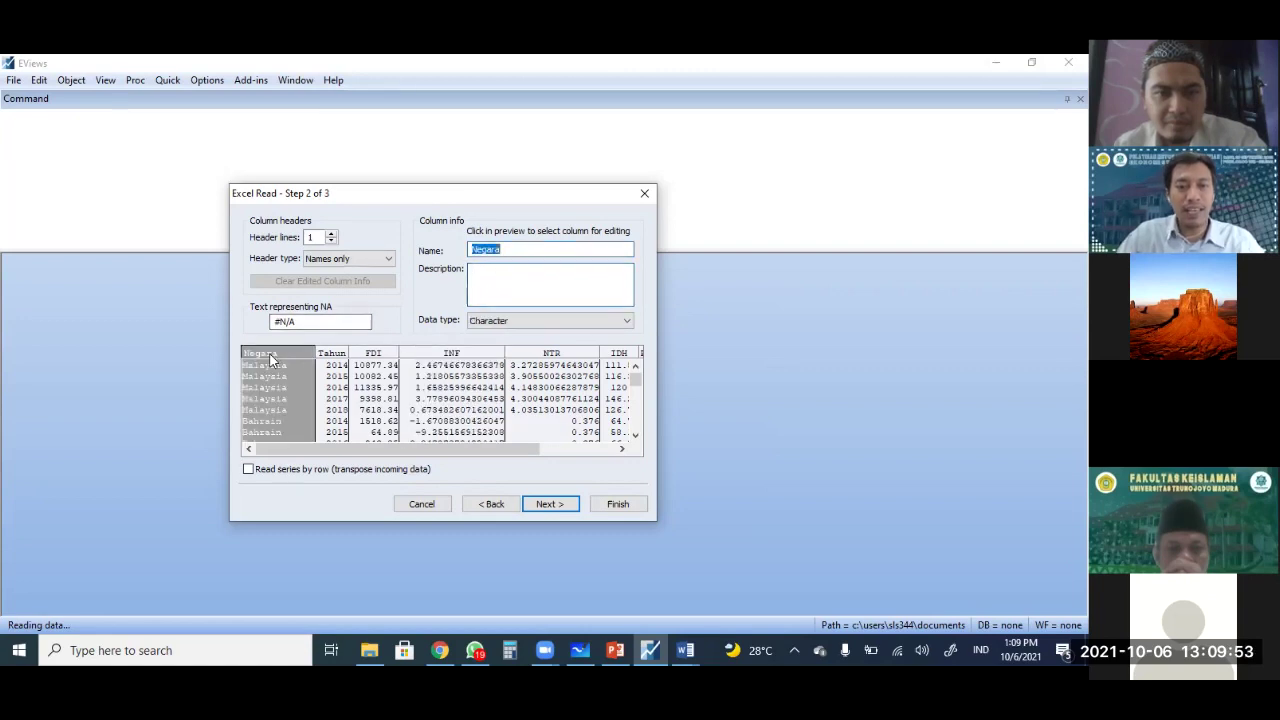
- Proceed to the data structure settings and choose Dated Panel as the basic structure, with negara as cross-section ID and tahun as date series
left_click(548, 504)
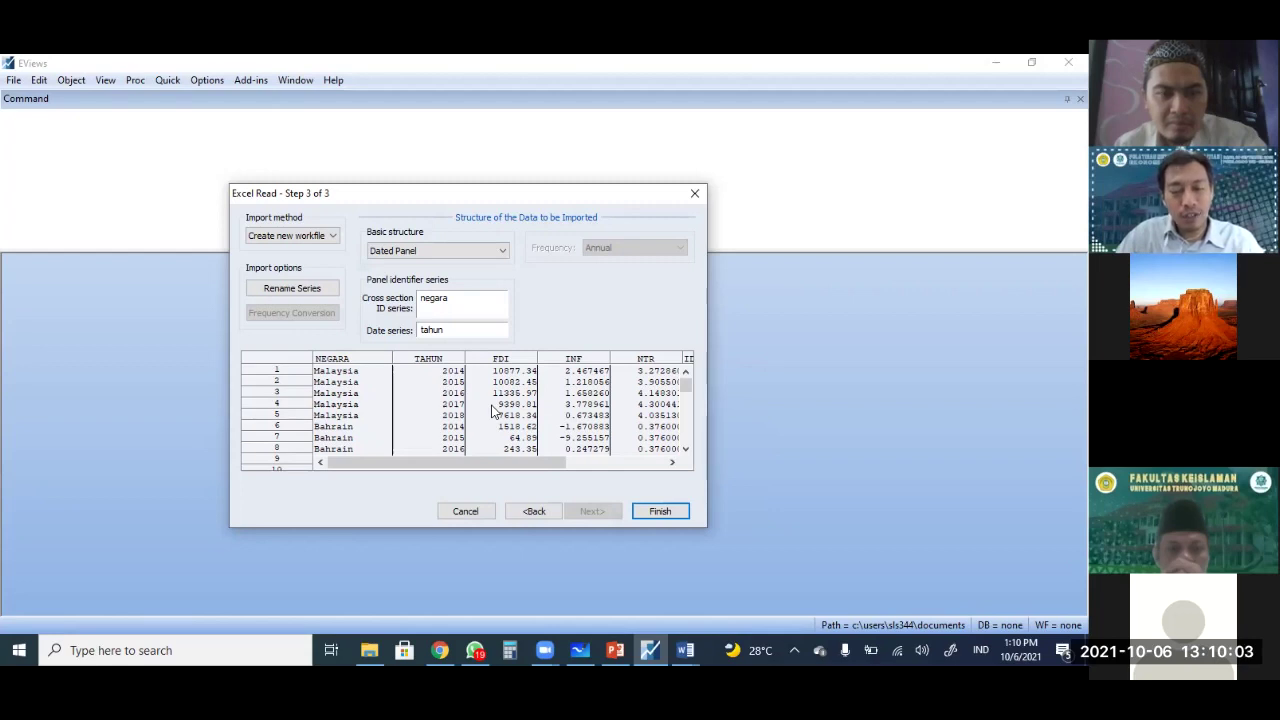
left_click(398, 254)
left_click(398, 254)
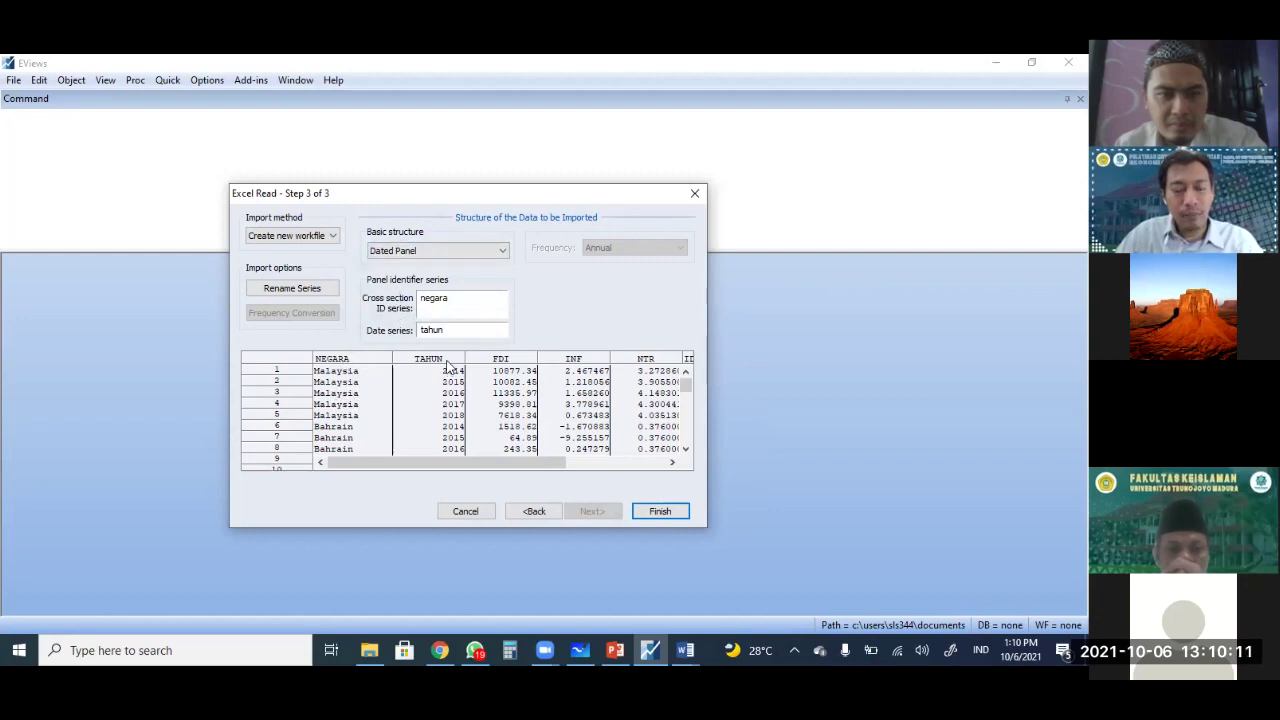
left_click(498, 252)
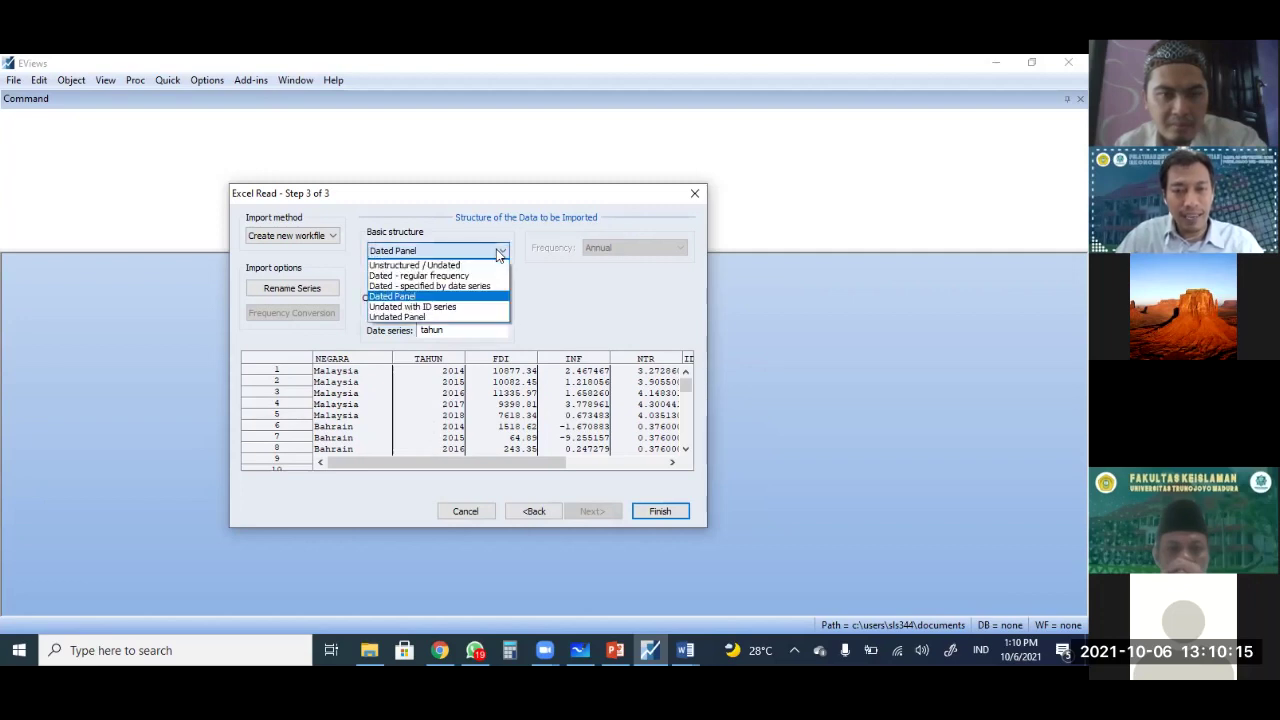
left_click(452, 297)
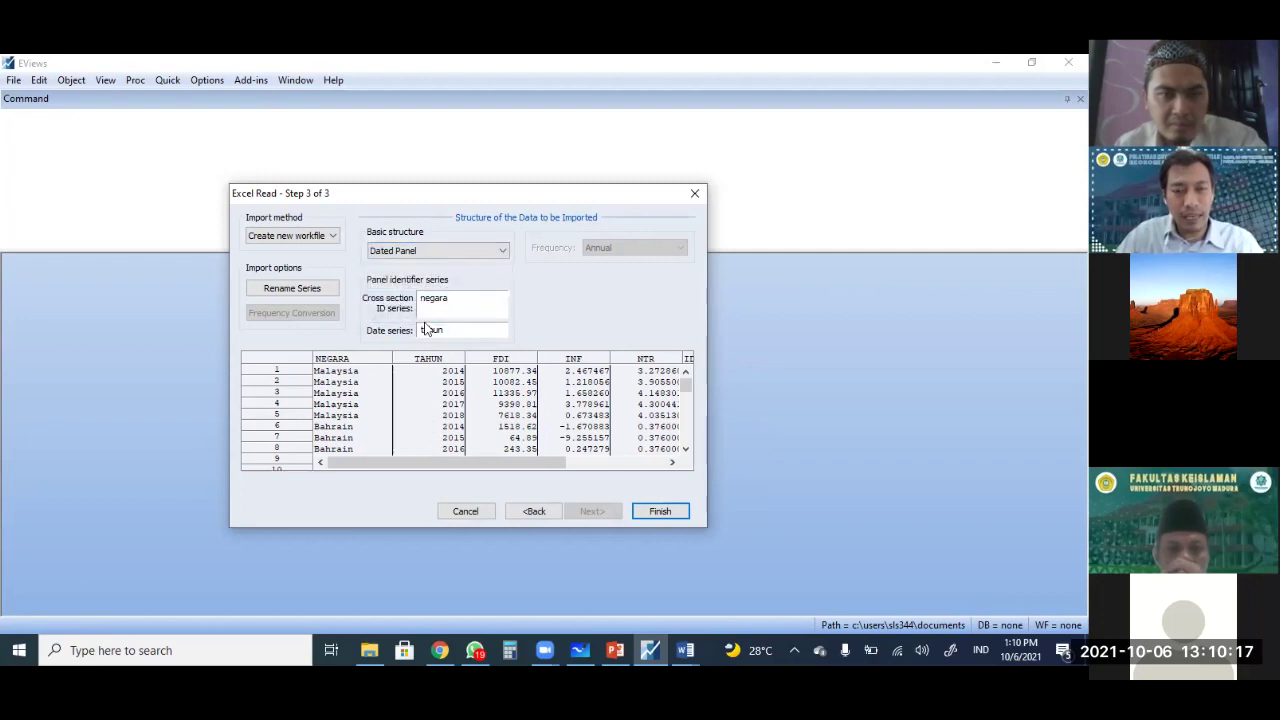
left_click(442, 251)
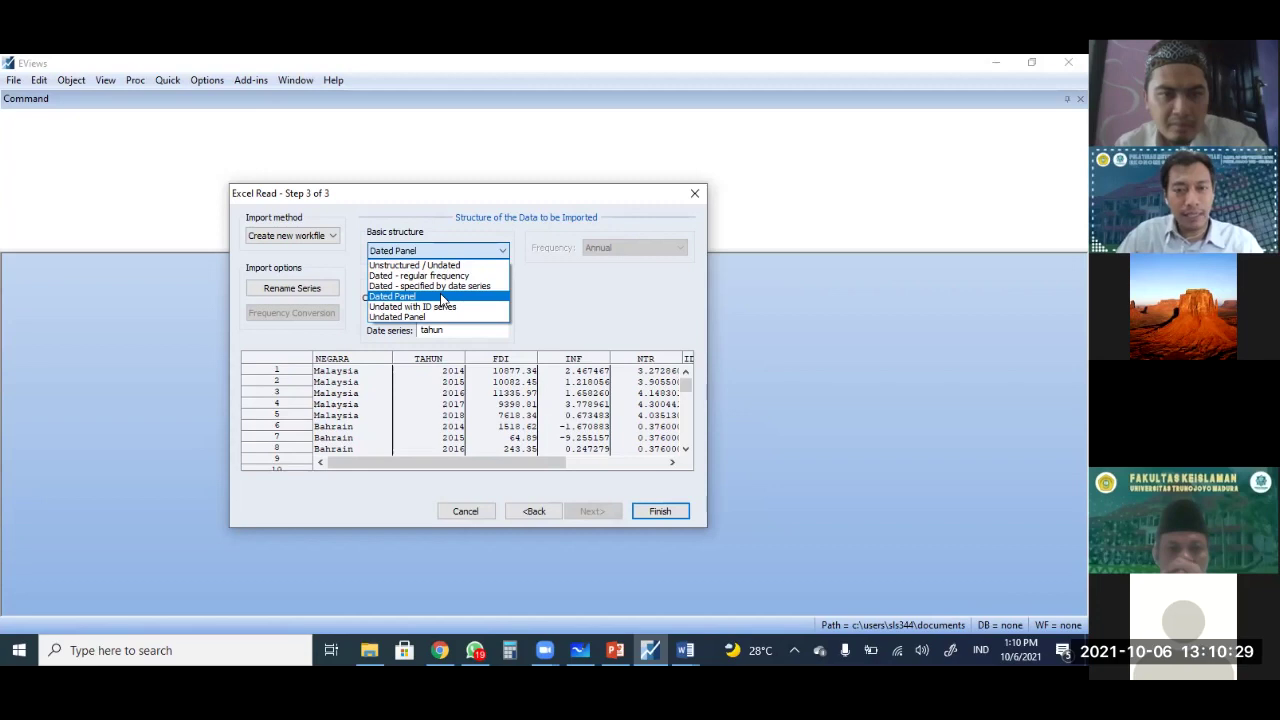
left_click(442, 298)
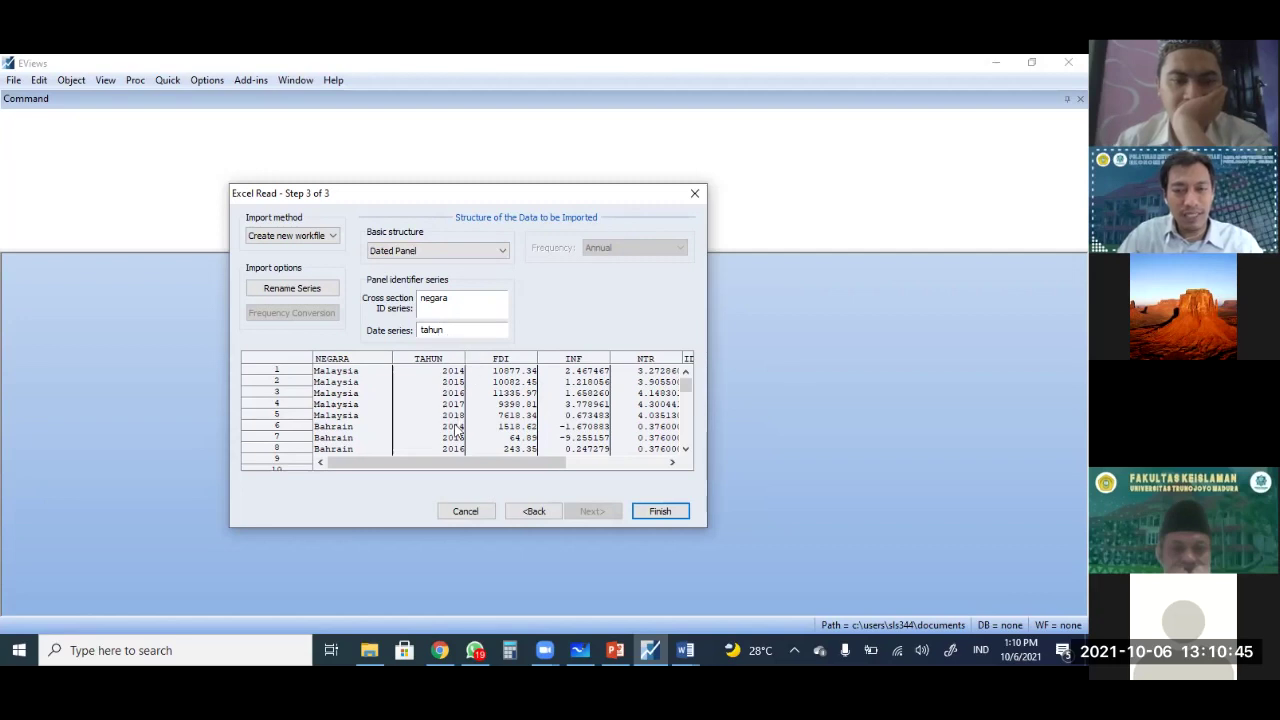
- Finish the Excel import without linking the imported series and alpha objects to the external source
left_click(657, 514)
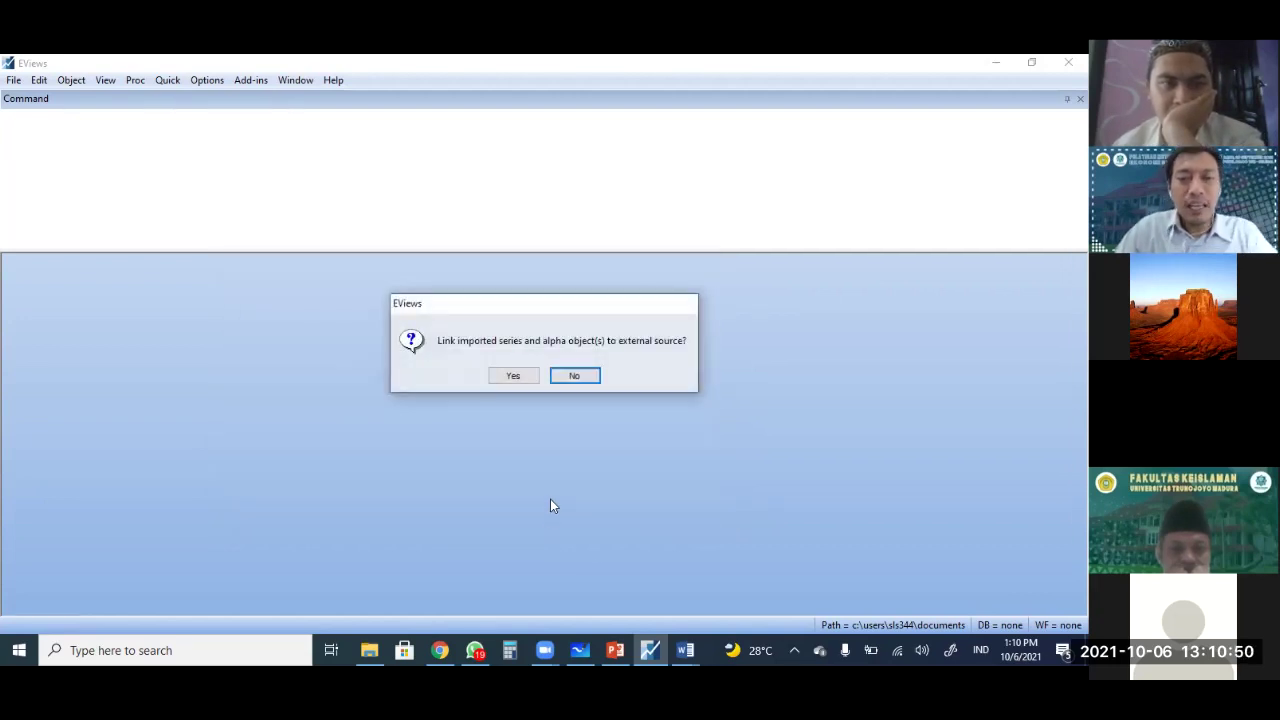
left_click_drag(528, 303, 482, 293)
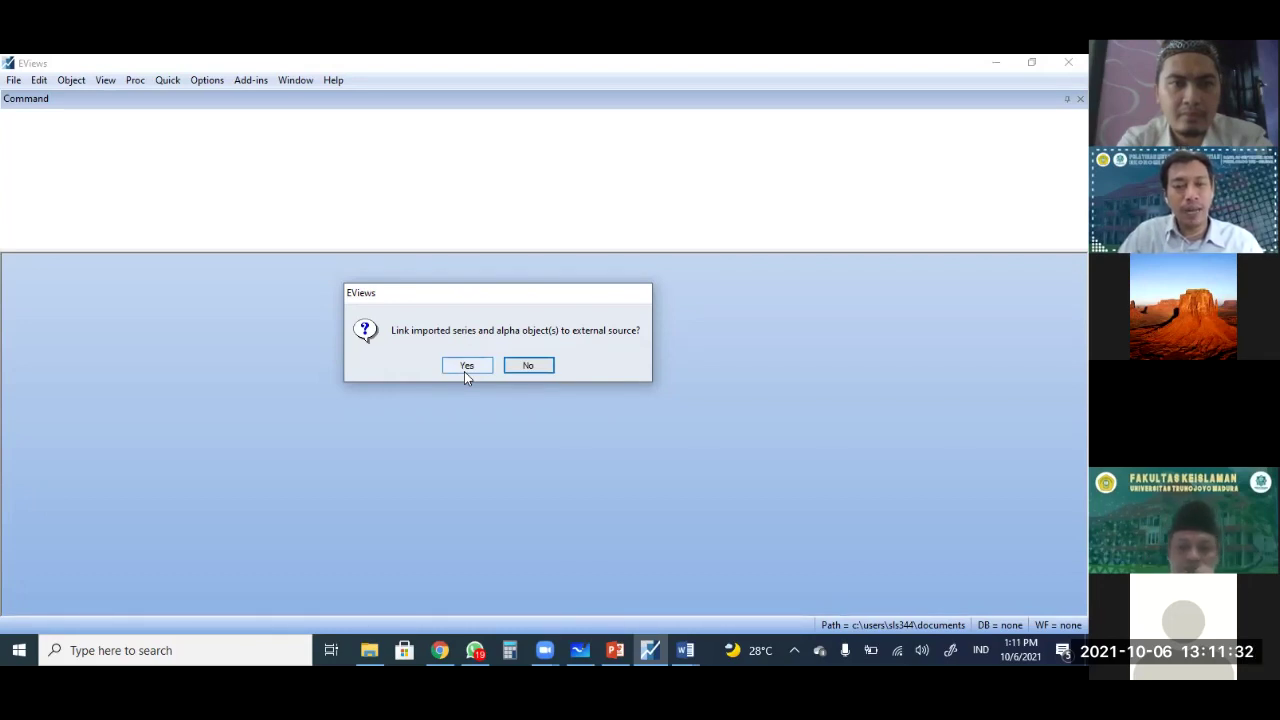
left_click(540, 367)
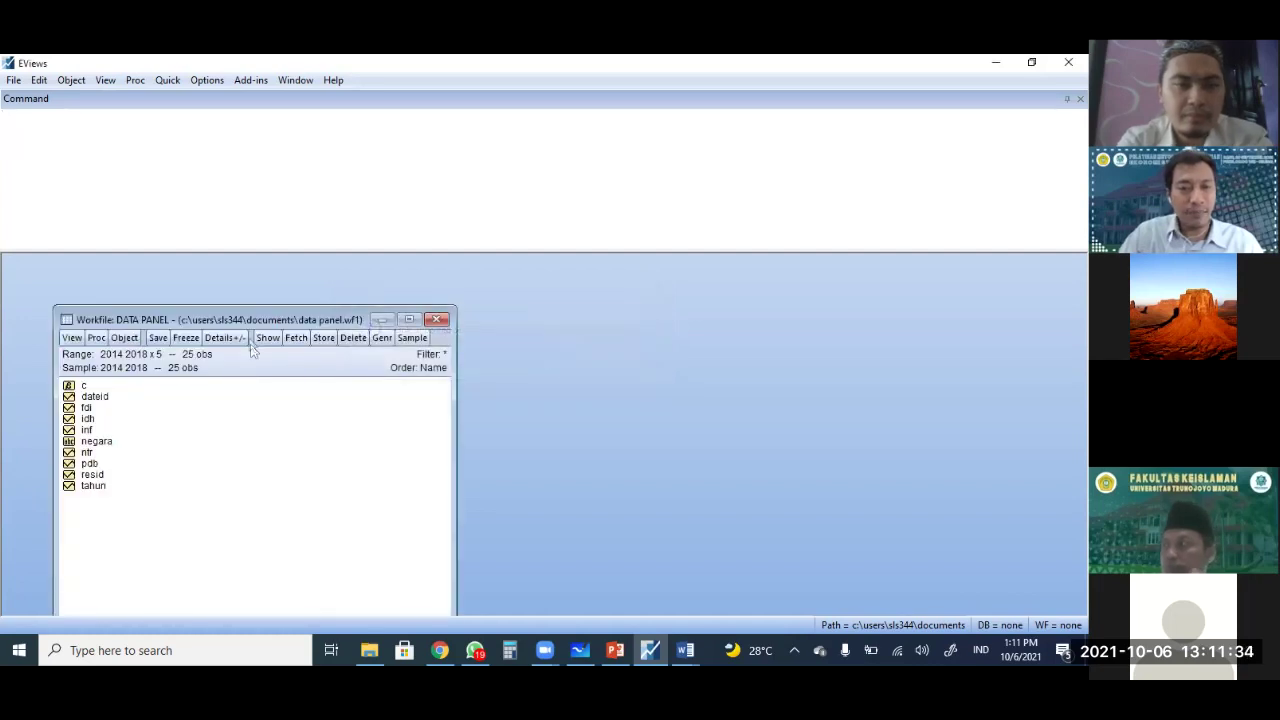
- Move the Data Panel workfile window higher, and view the fdi and pdb series and close them again
left_click_drag(246, 314, 254, 259)
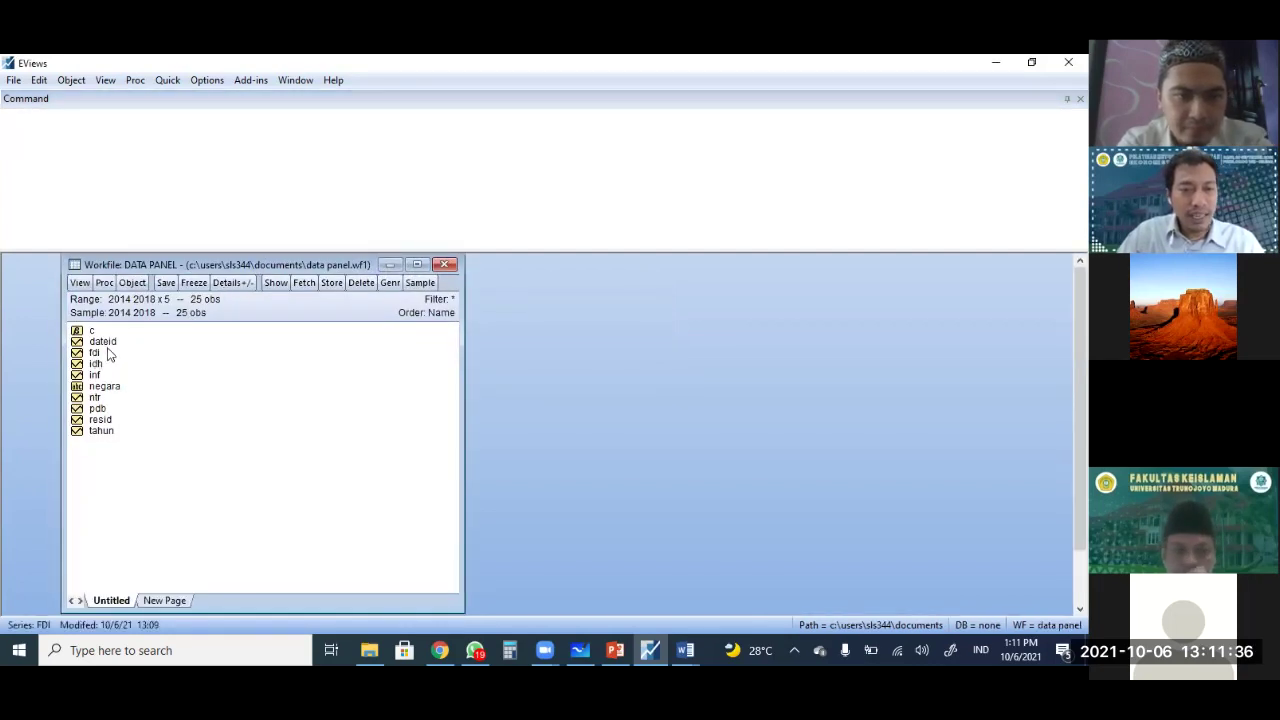
double_click(94, 353)
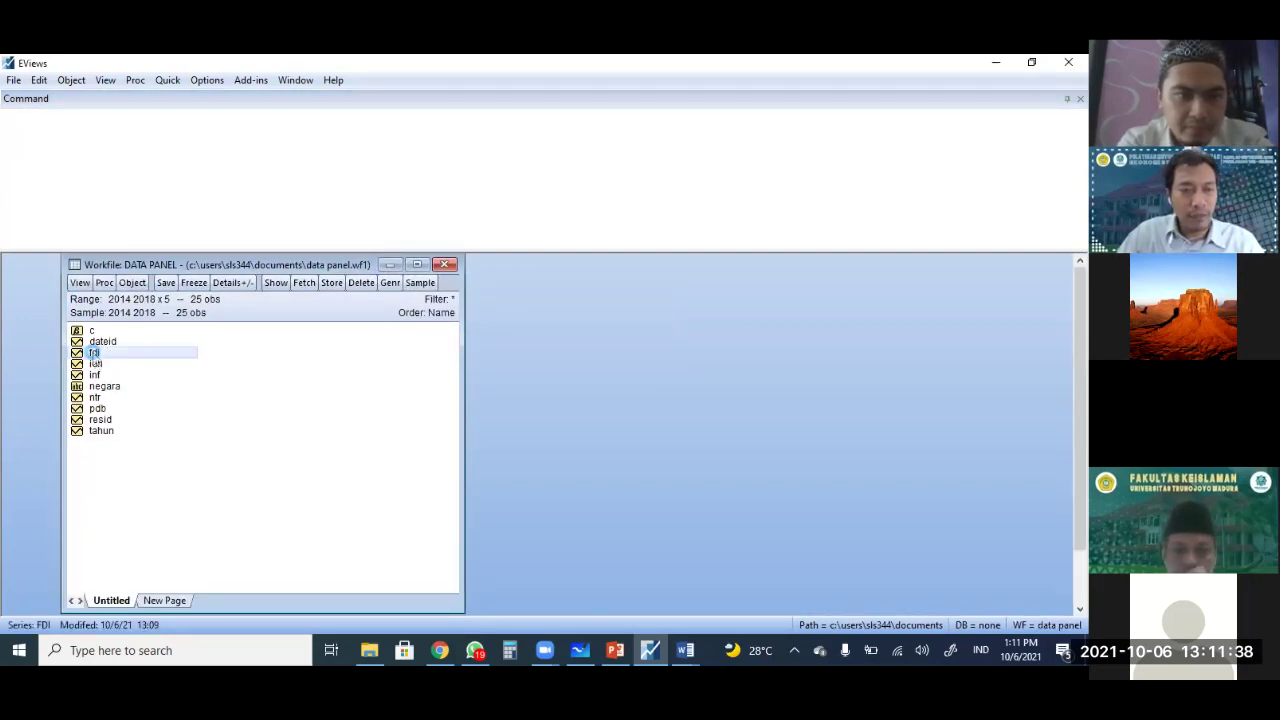
left_click(443, 342)
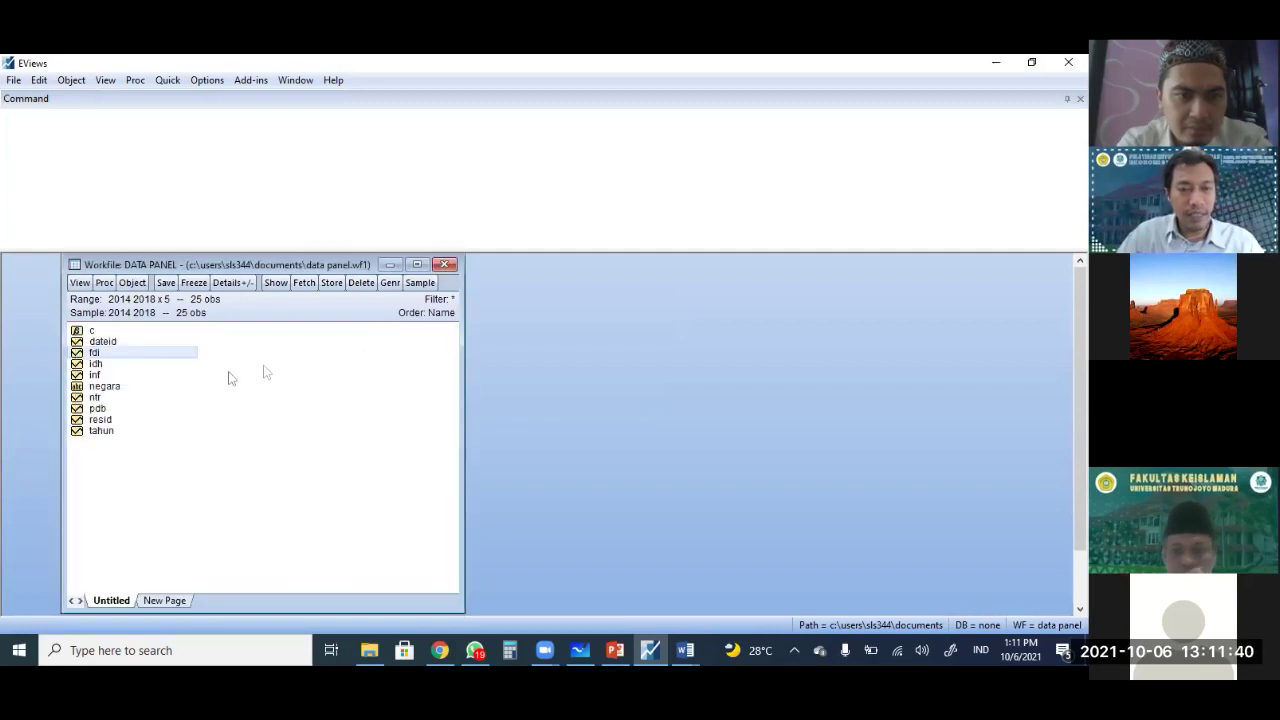
double_click(100, 408)
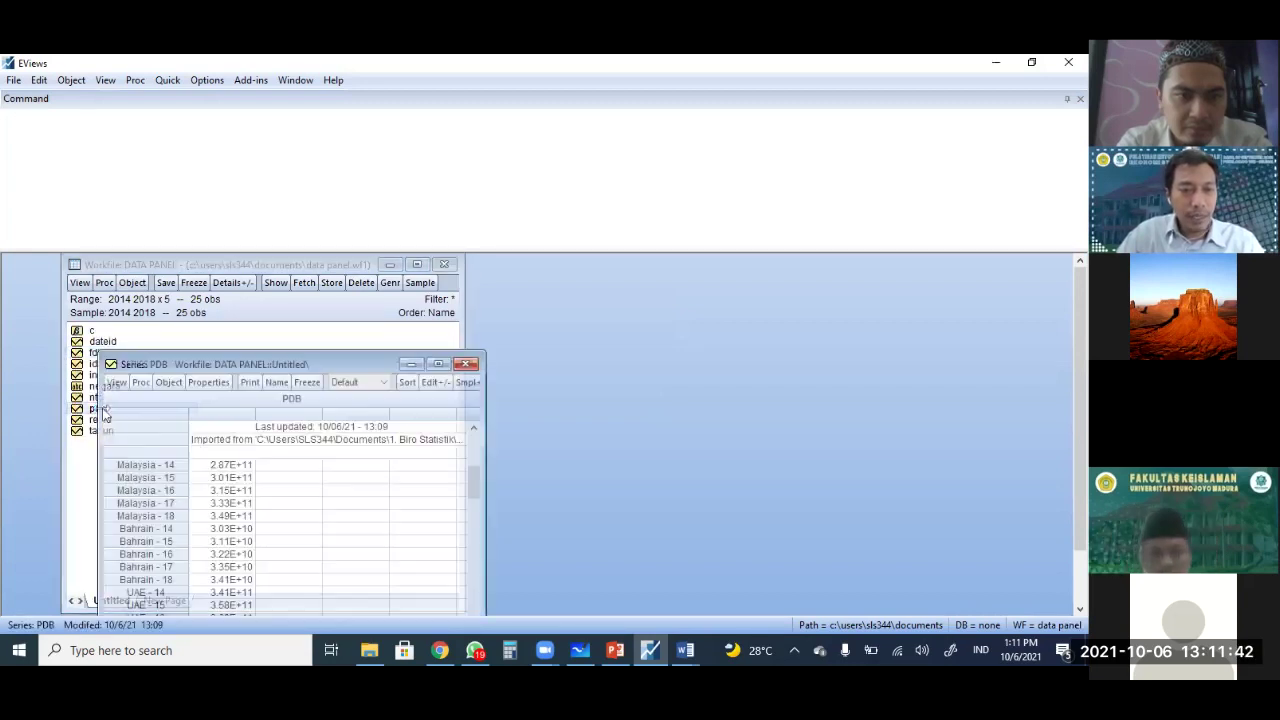
left_click(466, 364)
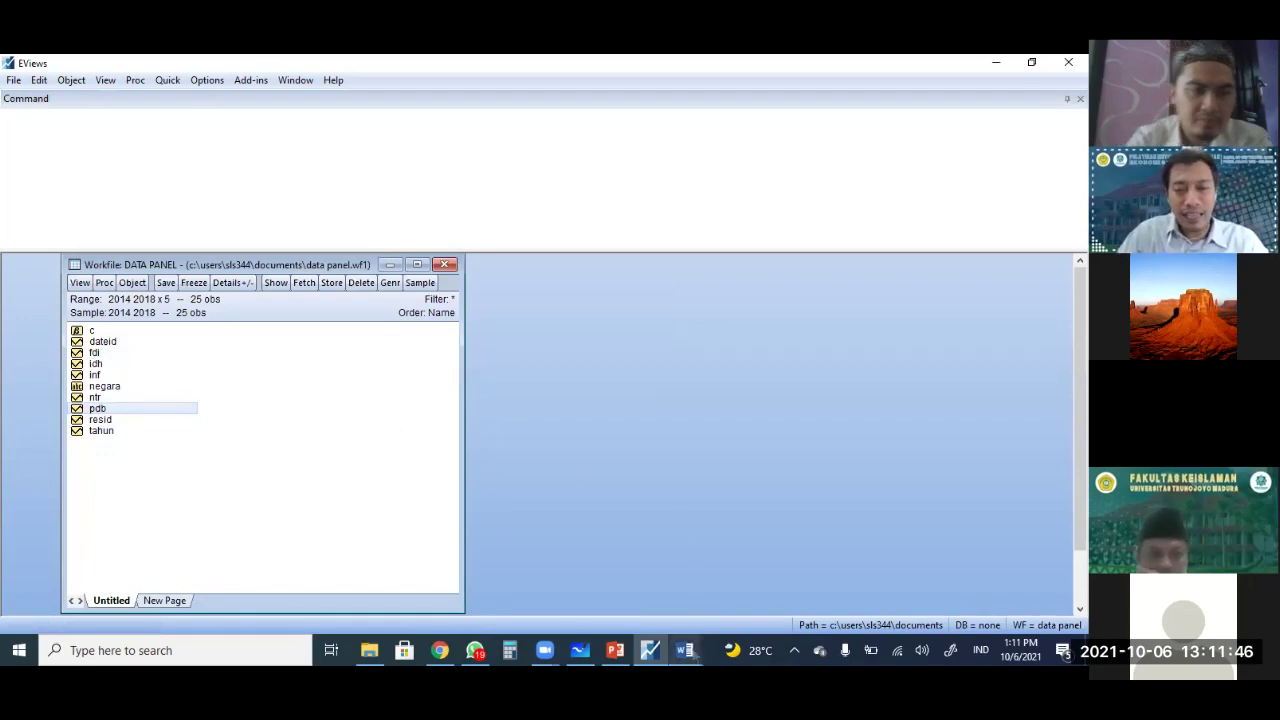
- Switch to the Model penelitian document in Word to check the research model's variables, and return to EViews
left_click(685, 650)
left_click(748, 602)
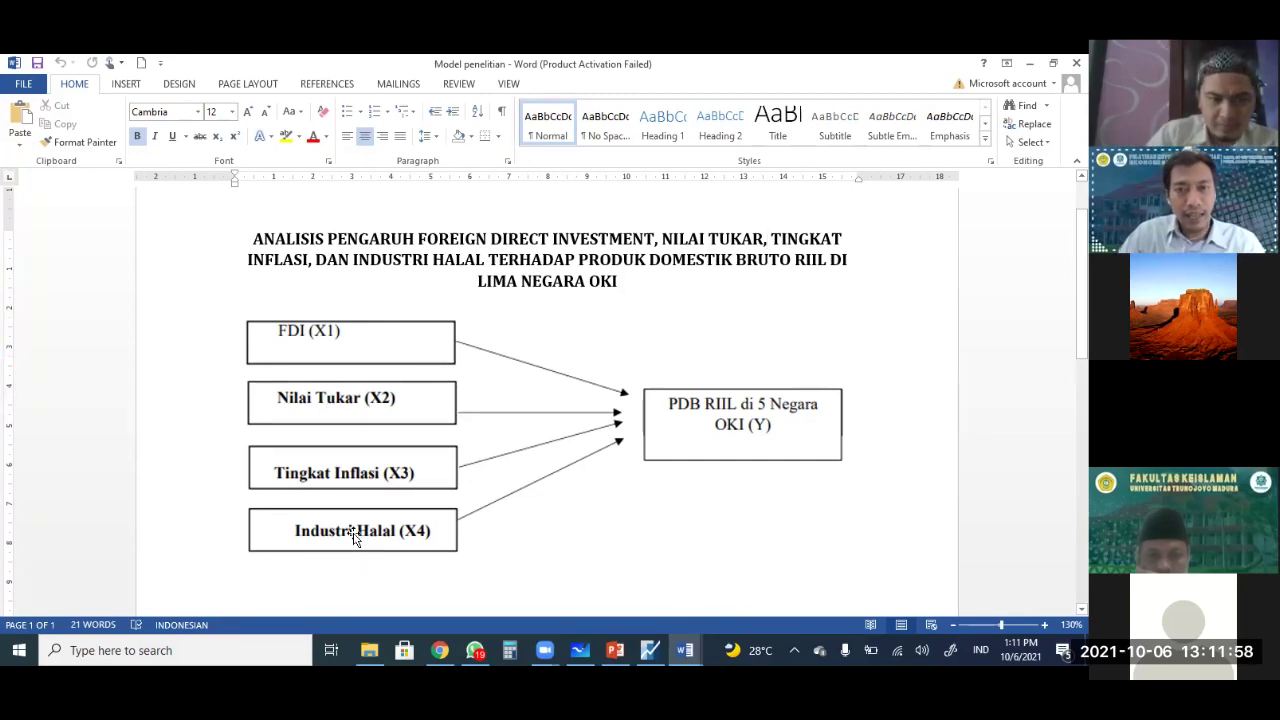
key("alt+Tab")
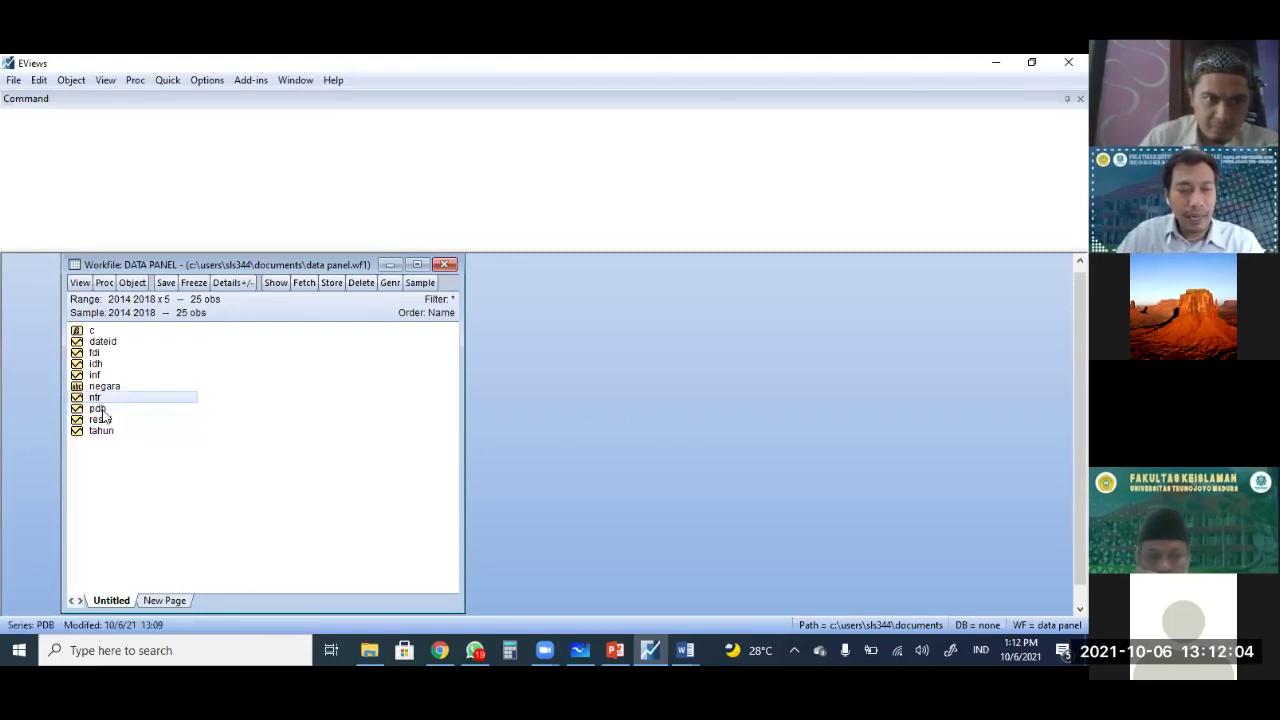
- Open the series pdb, fdi, ntr, inf and idh together as an equation, picking the dependent variable pdb first and checking the Word model's order
left_click(99, 354, "ctrl")
key("alt+Tab")
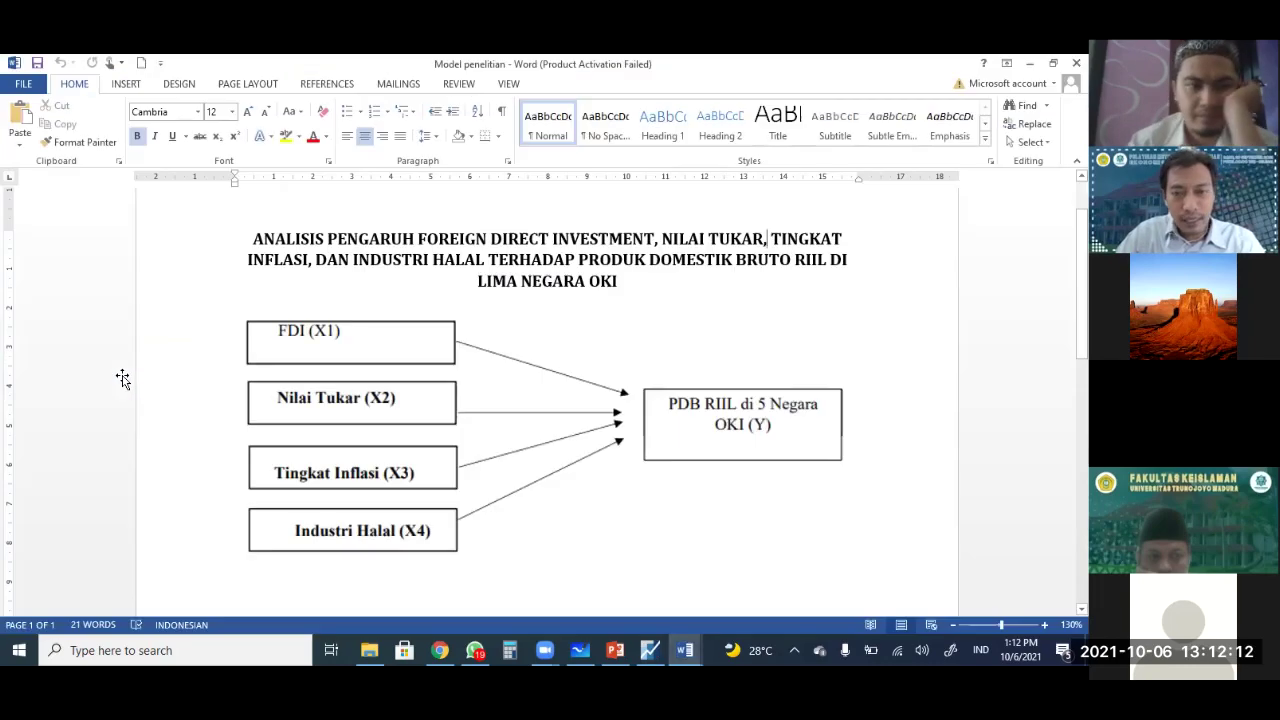
key("alt+Tab")
left_click(115, 396, "ctrl")
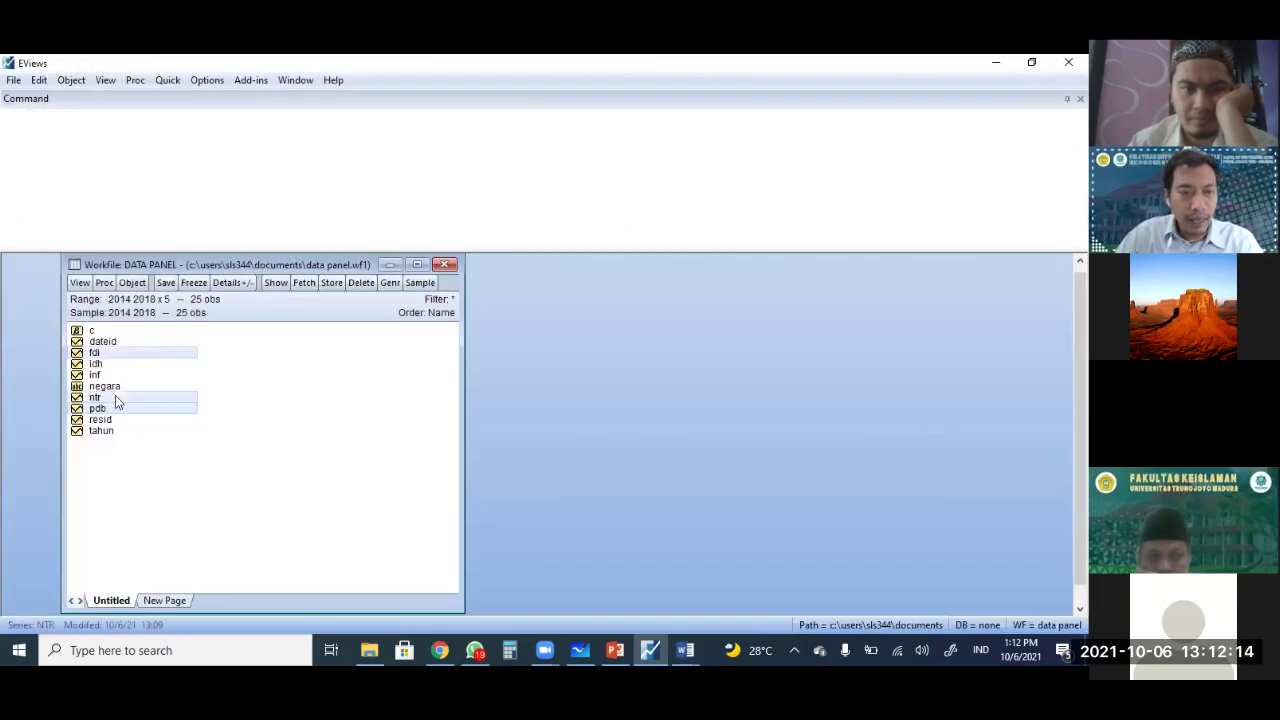
left_click(112, 376, "ctrl")
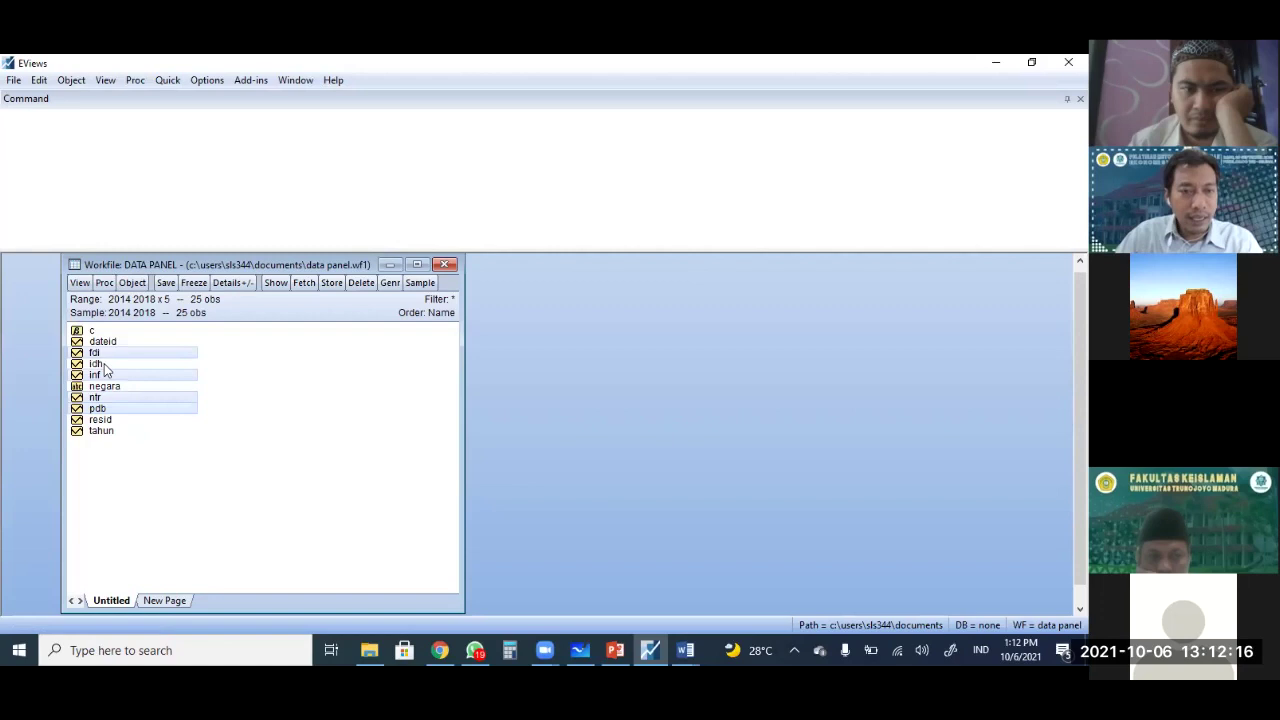
left_click(104, 363, "ctrl")
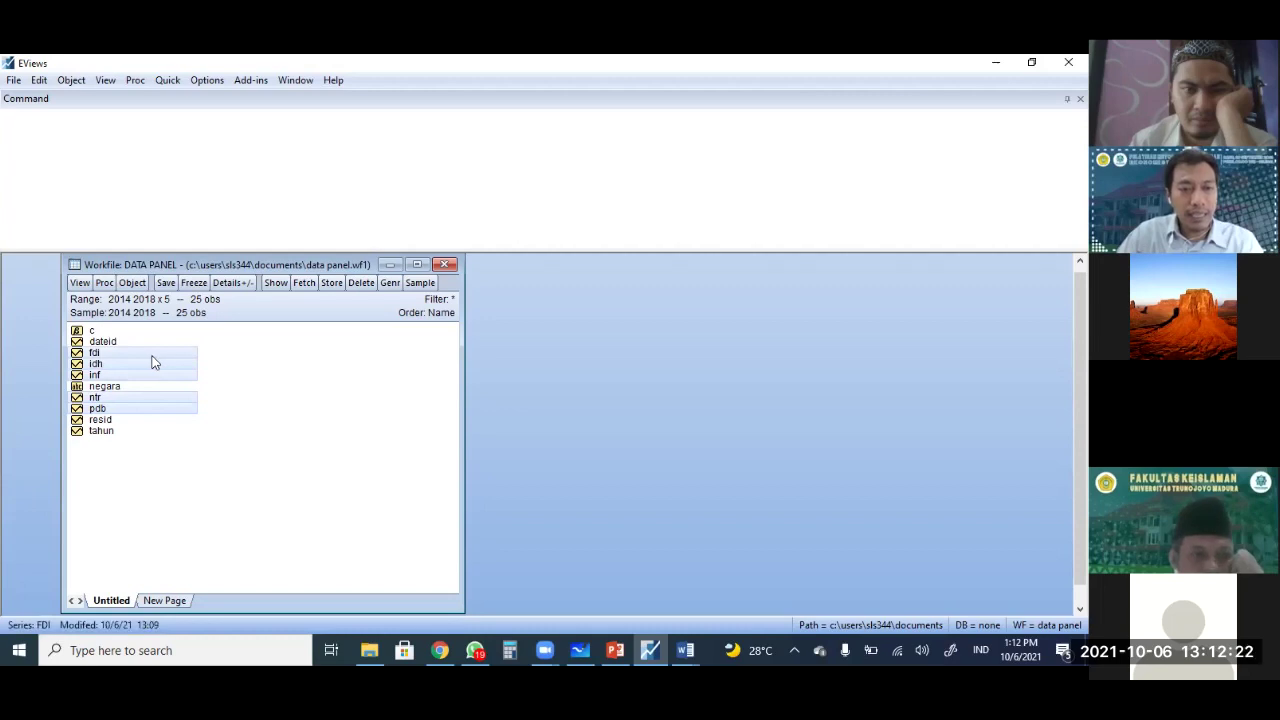
right_click(150, 359)
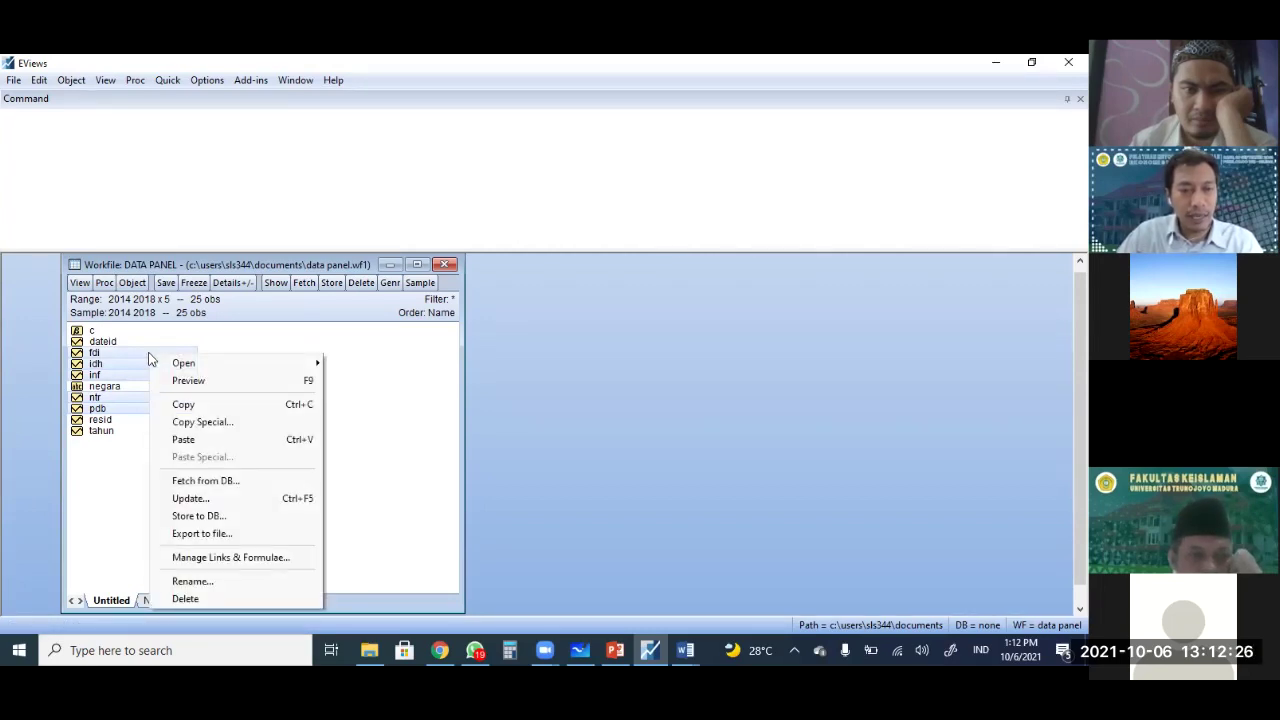
mouse_move(198, 362)
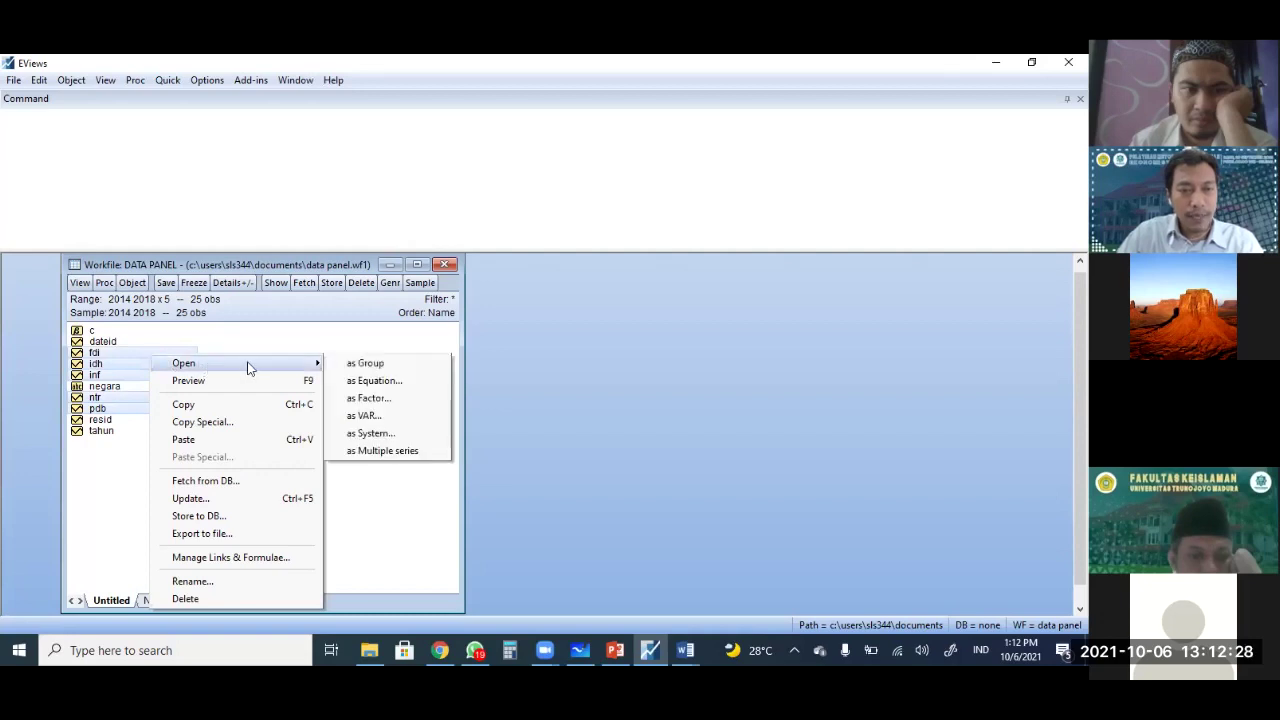
left_click(372, 380)
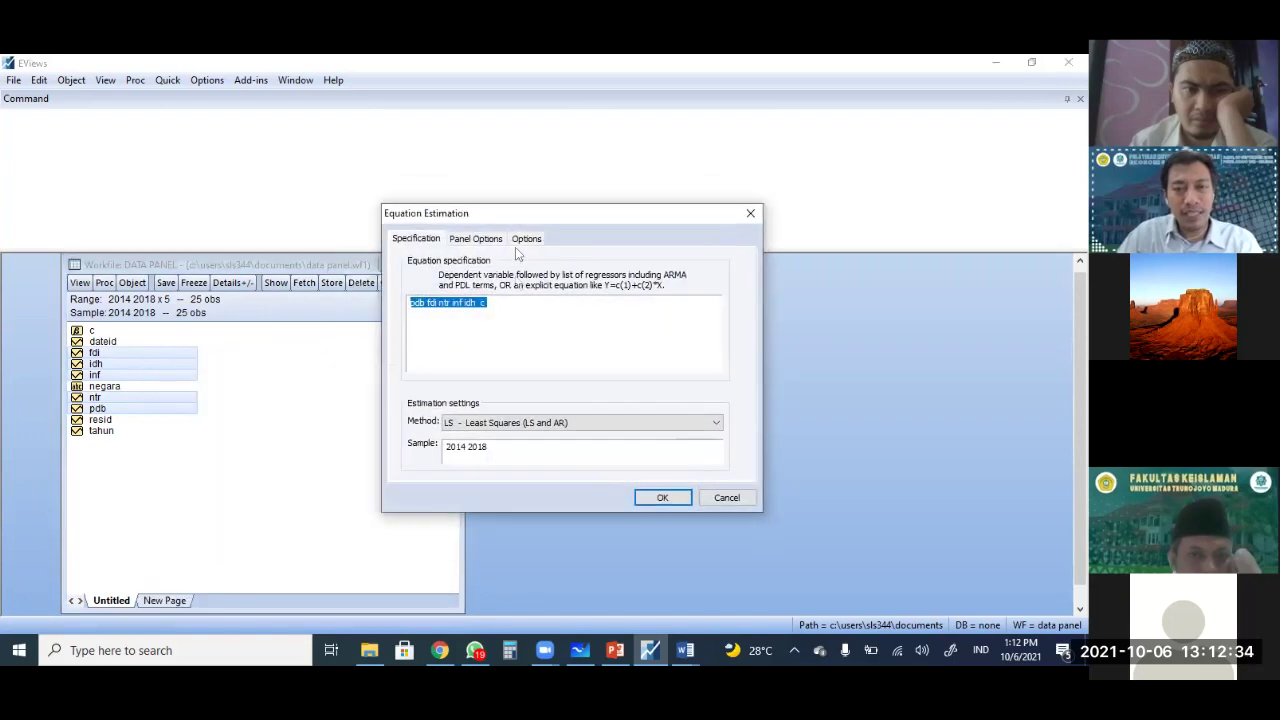
- Review the dependent variable and the list of regressors in the equation specification
left_click(515, 305)
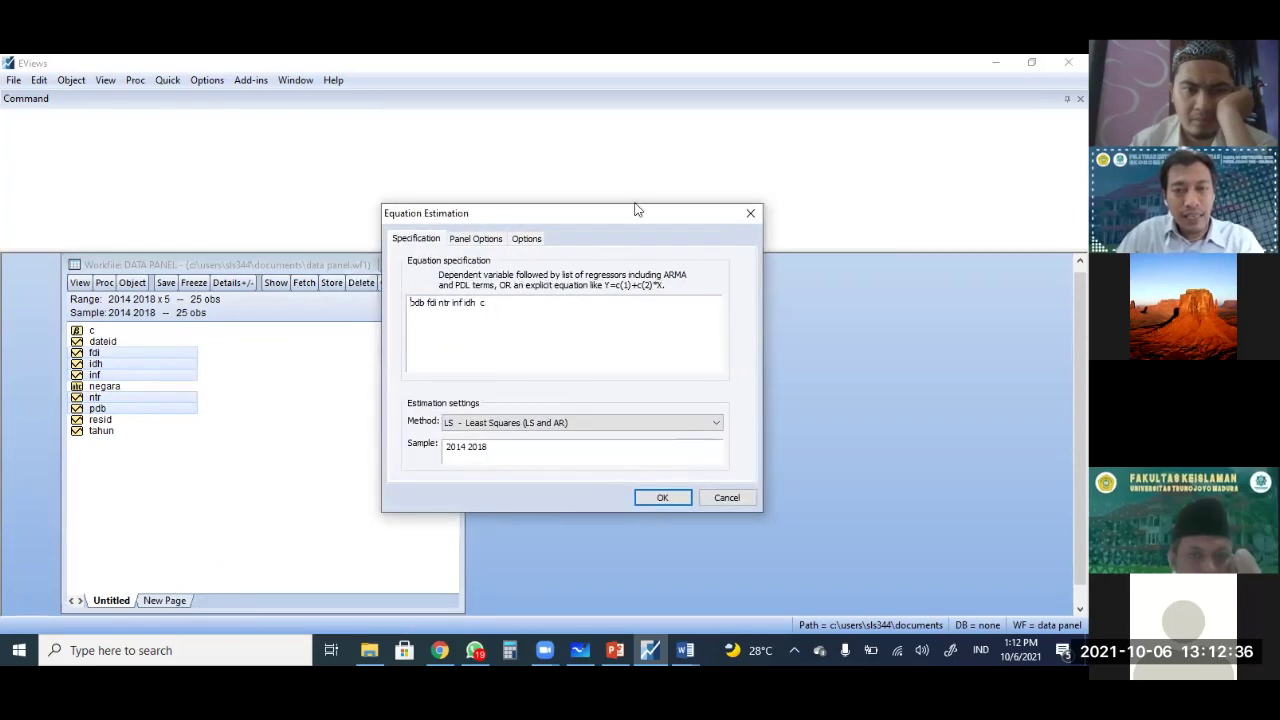
key("ctrl+shift+Right")
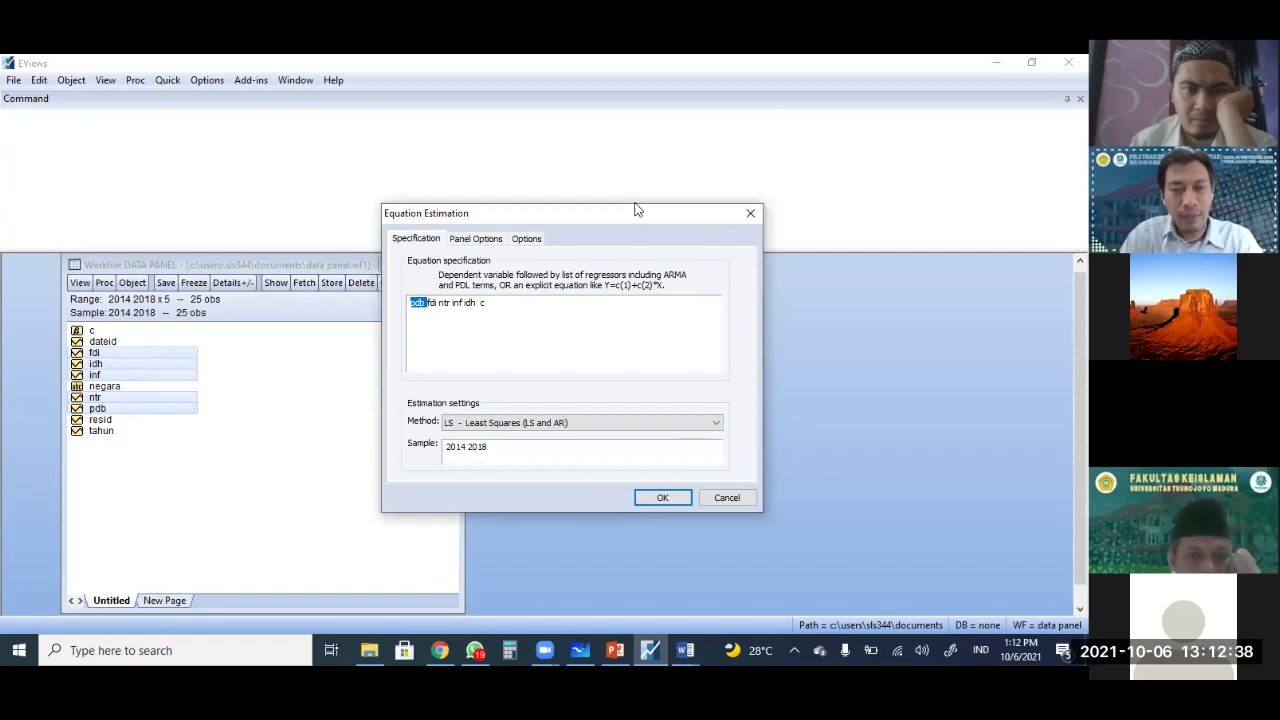
key("ctrl+shift+Right")
key("ctrl+shift+Right")
key("ctrl+shift+Right")
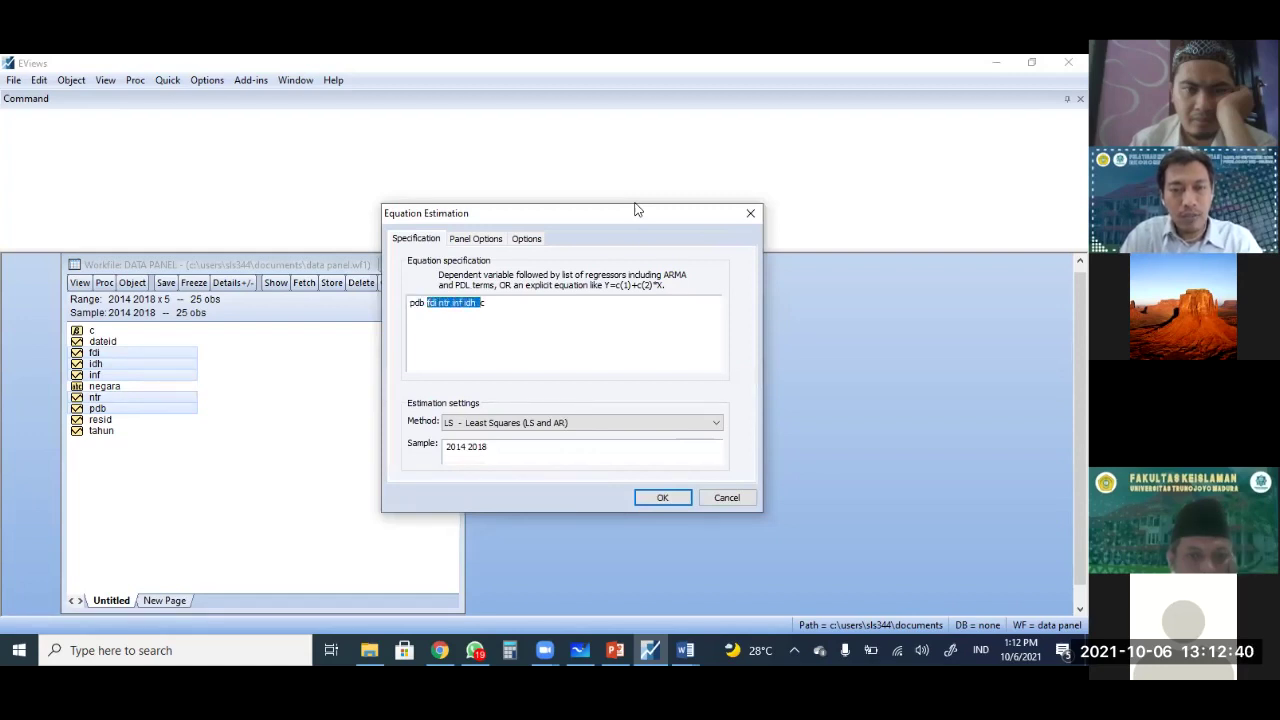
key("Right")
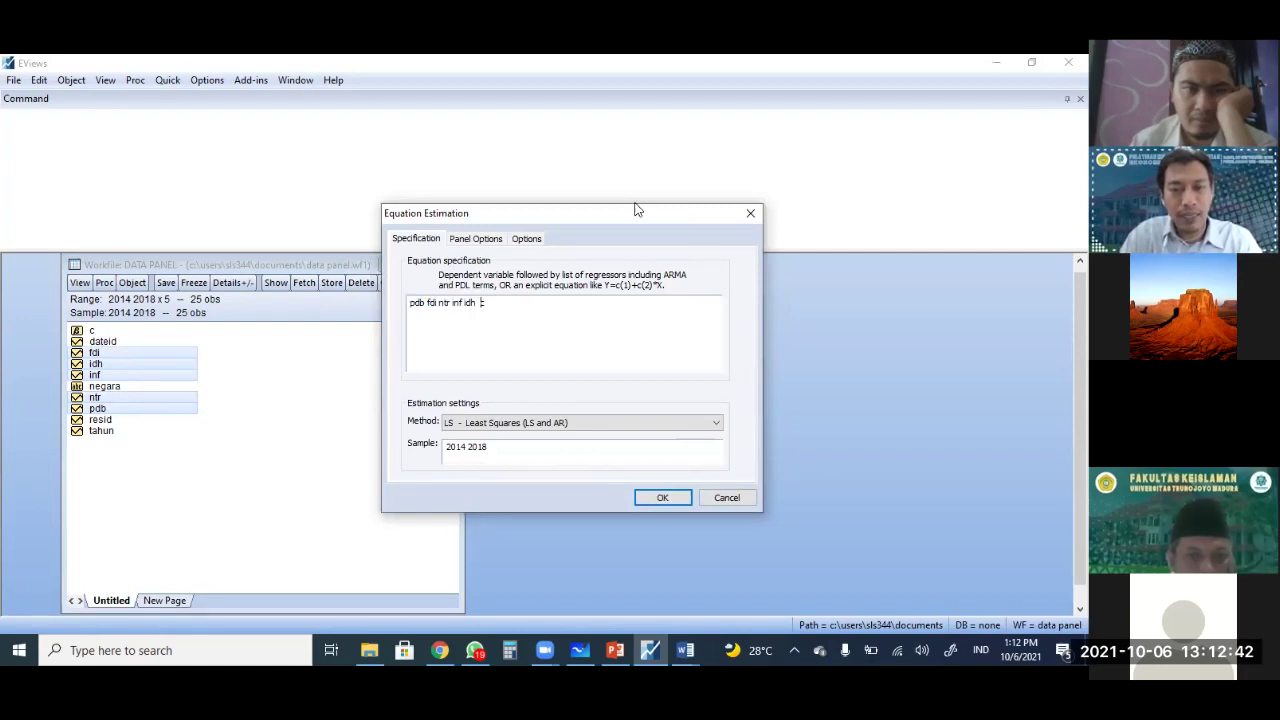
- Estimate the pdb equation by least squares with cross-section effects set to None, and place its output beside the workfile
left_click(494, 309)
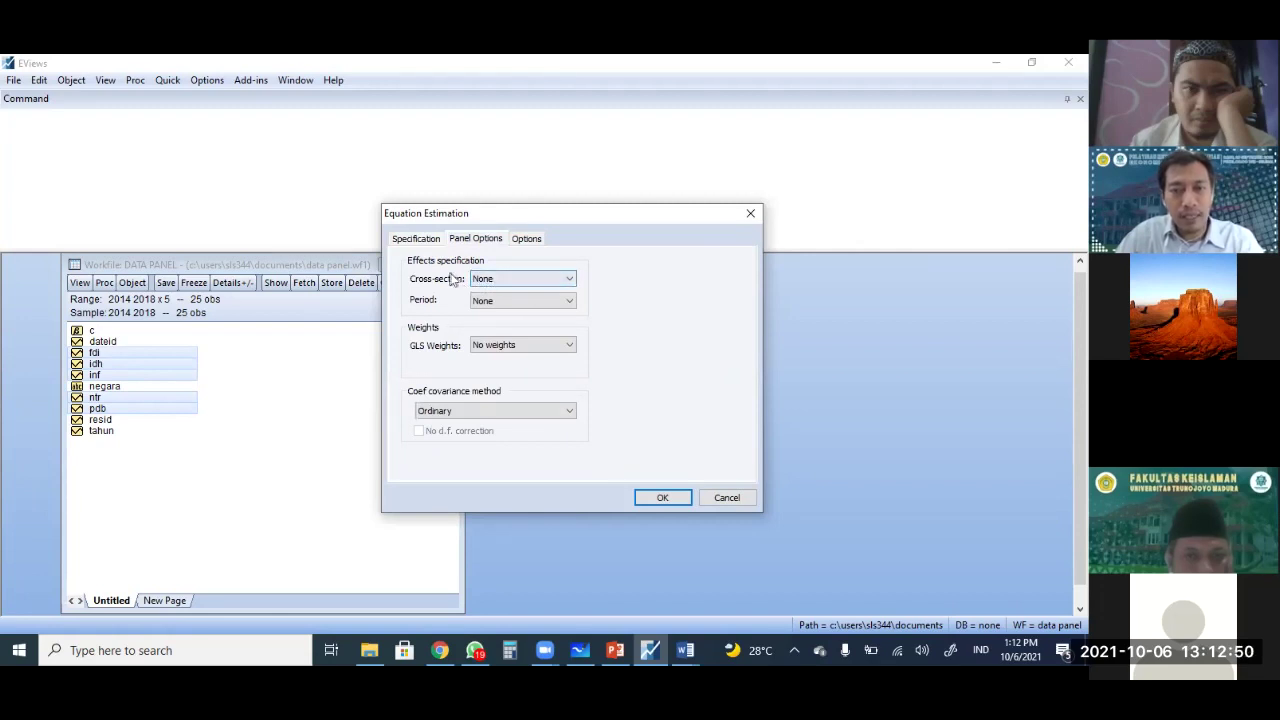
left_click(519, 280)
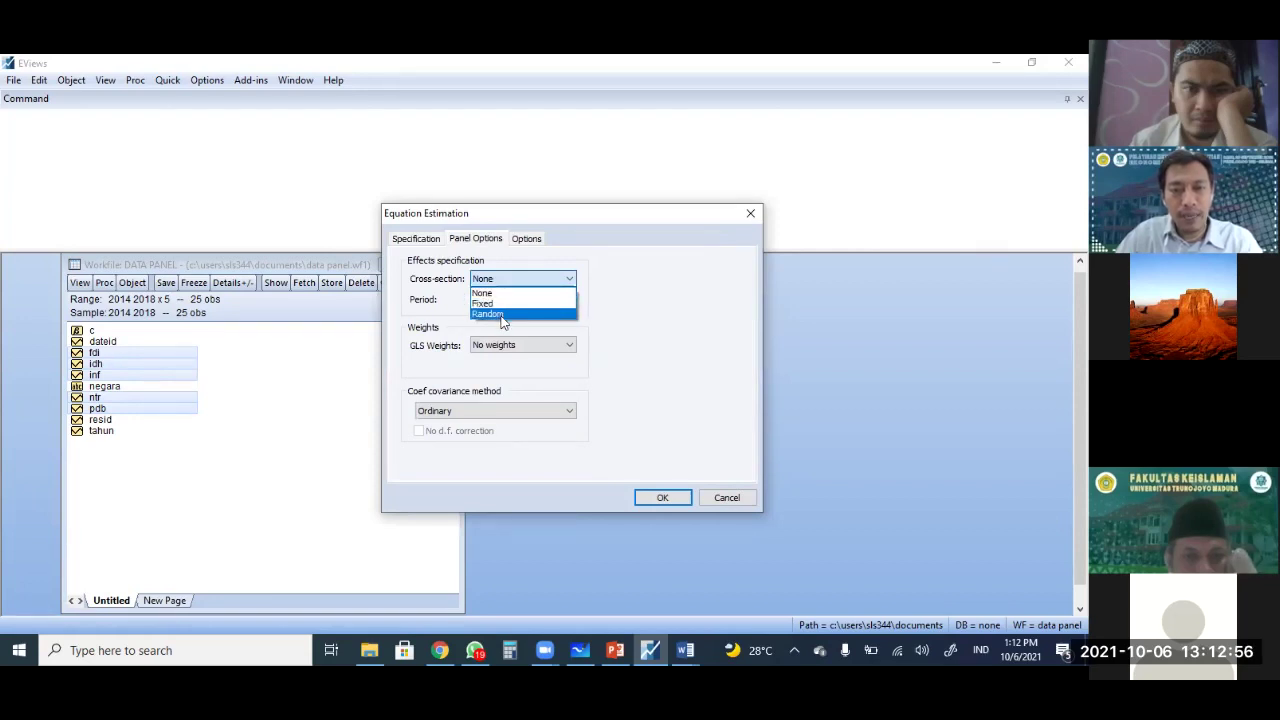
left_click(503, 295)
left_click(416, 238)
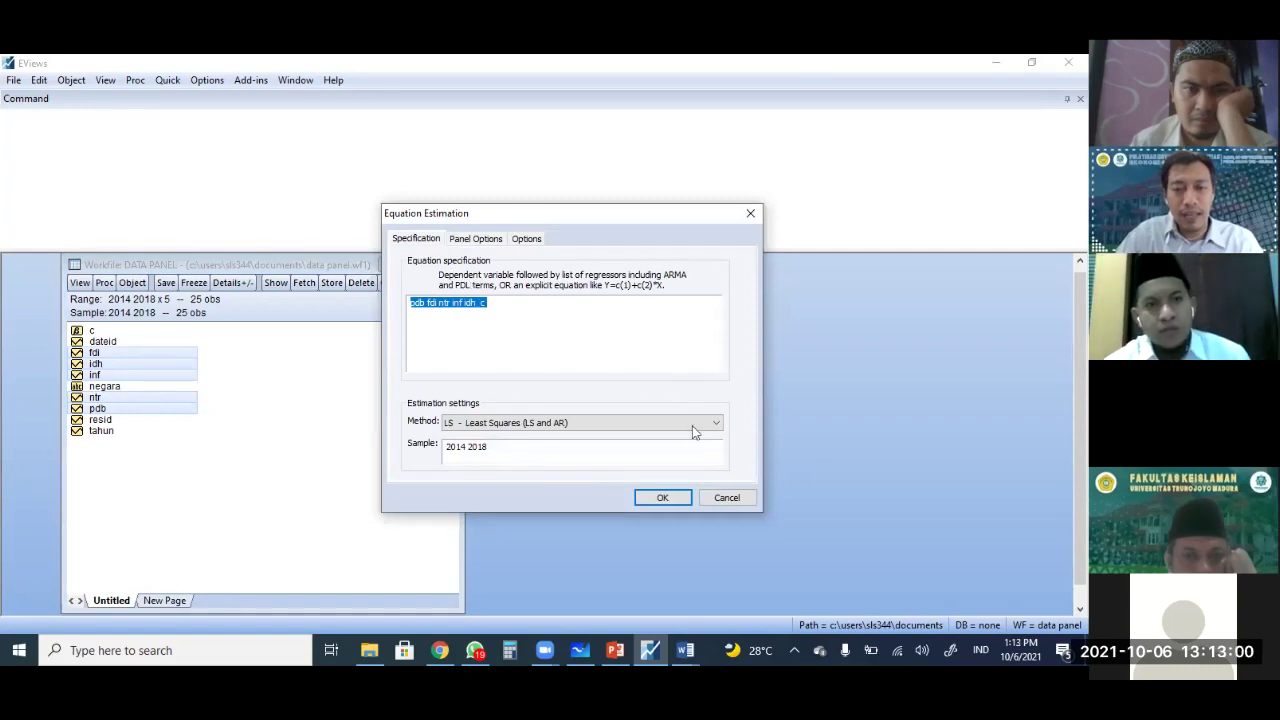
left_click(664, 498)
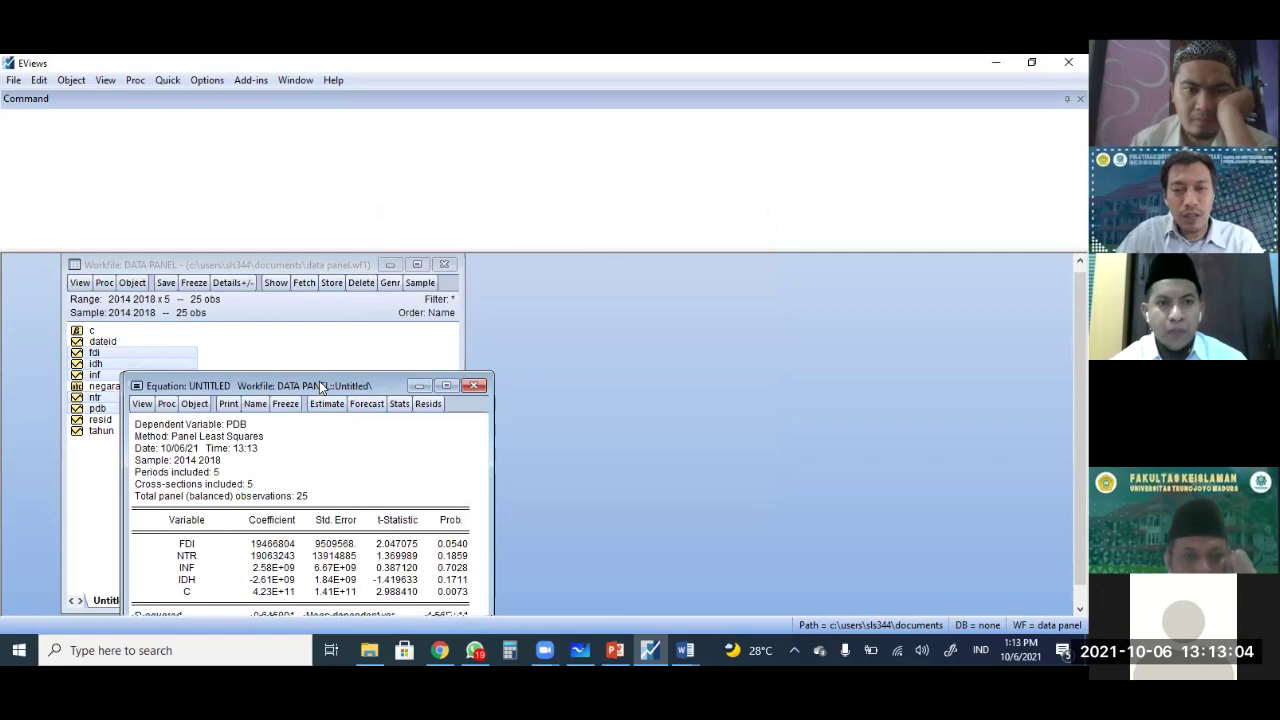
left_click_drag(319, 385, 621, 273)
left_click_drag(605, 171, 660, 199)
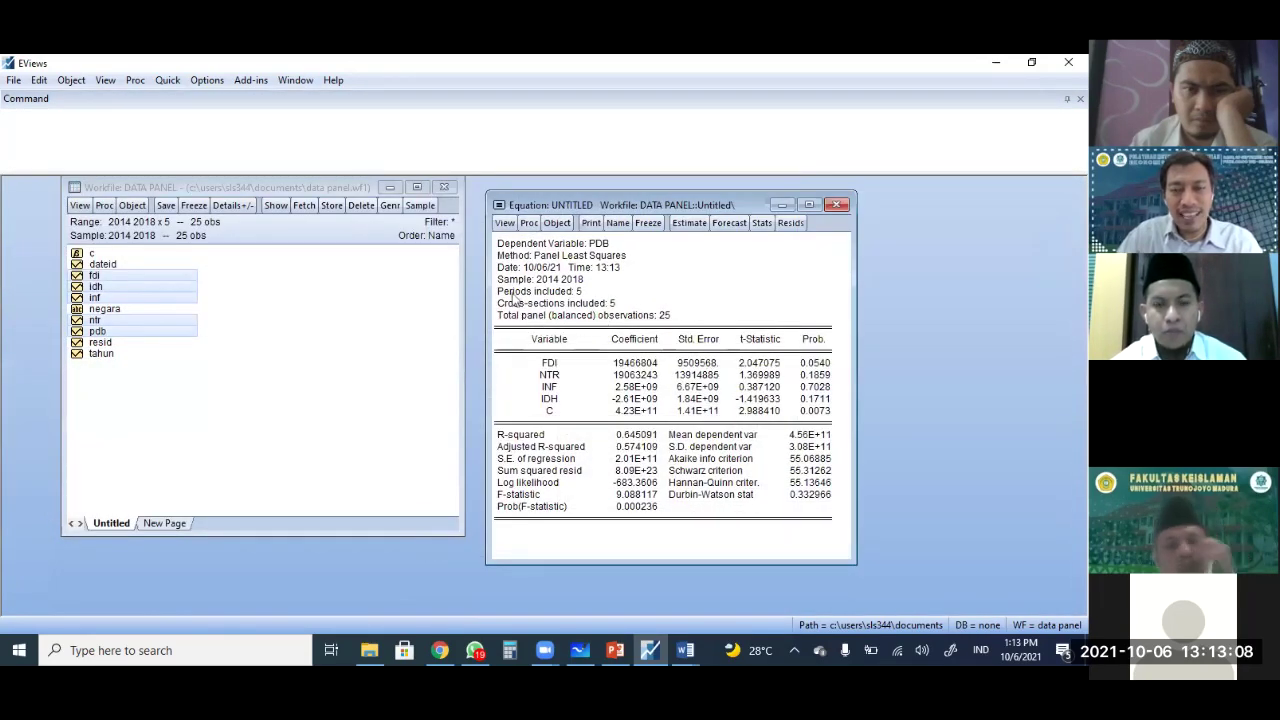
- Examine the coefficients, t-statistics and probabilities of FDI, NTR, INF, IDH and the constant in the common effect output
left_click_drag(498, 334, 820, 420)
left_click(551, 411)
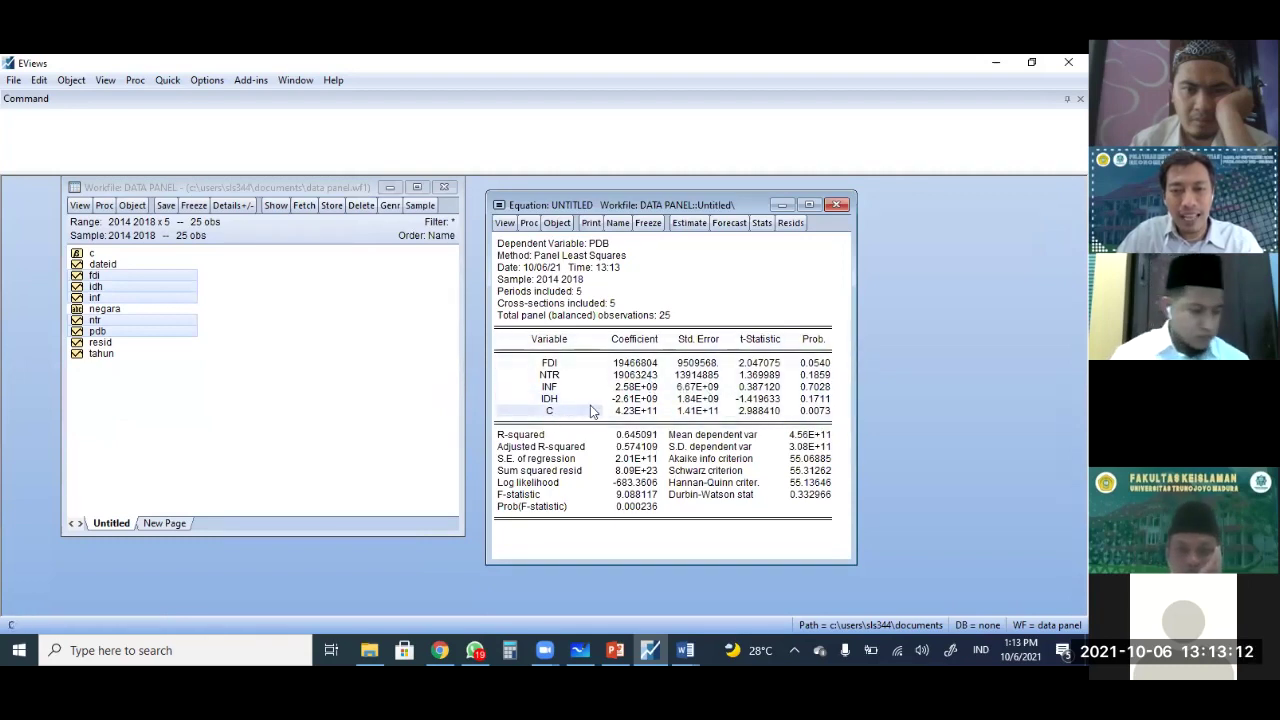
left_click(641, 410)
left_click(634, 364)
left_click(636, 375)
left_click(634, 388)
left_click(634, 399)
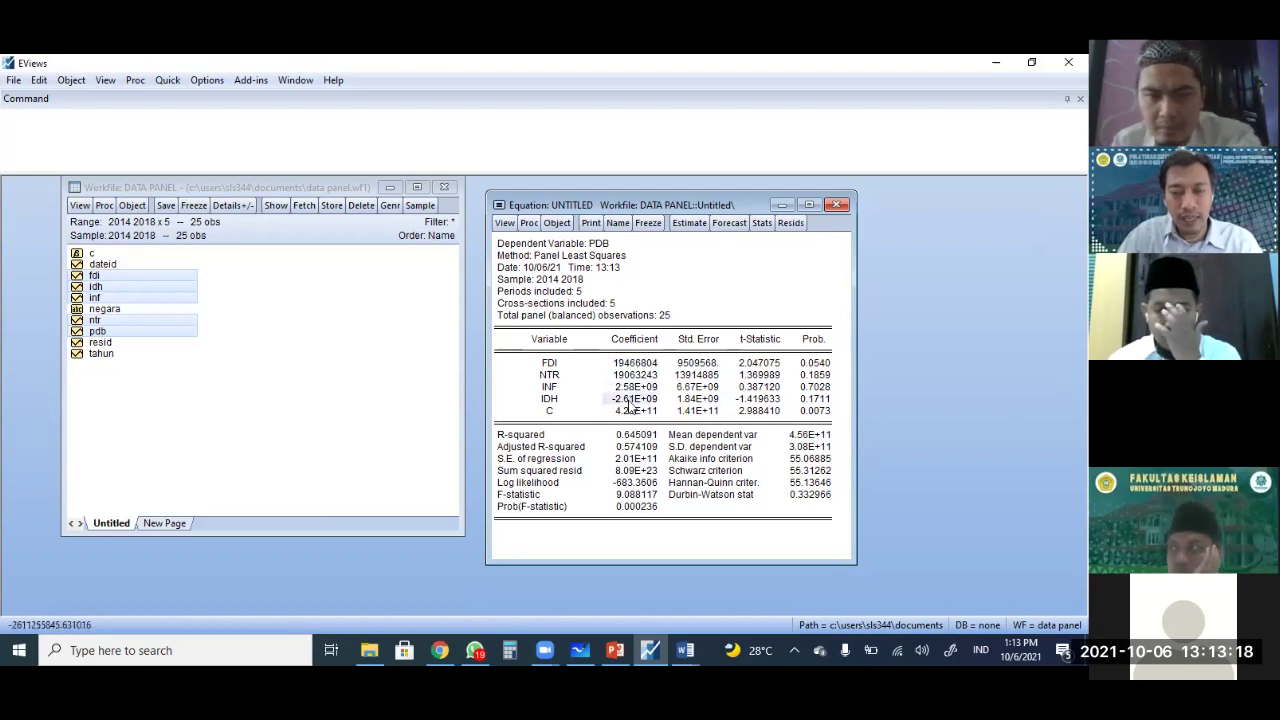
left_click_drag(776, 366, 778, 415)
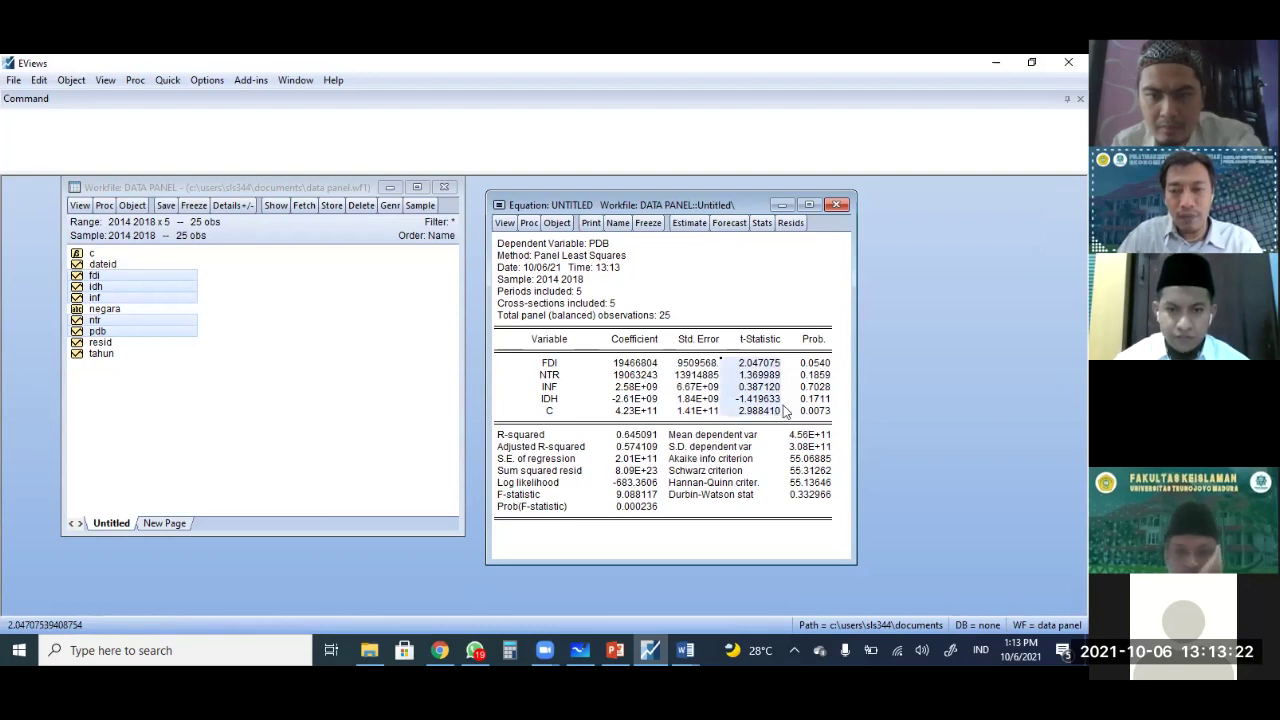
left_click_drag(815, 363, 818, 412)
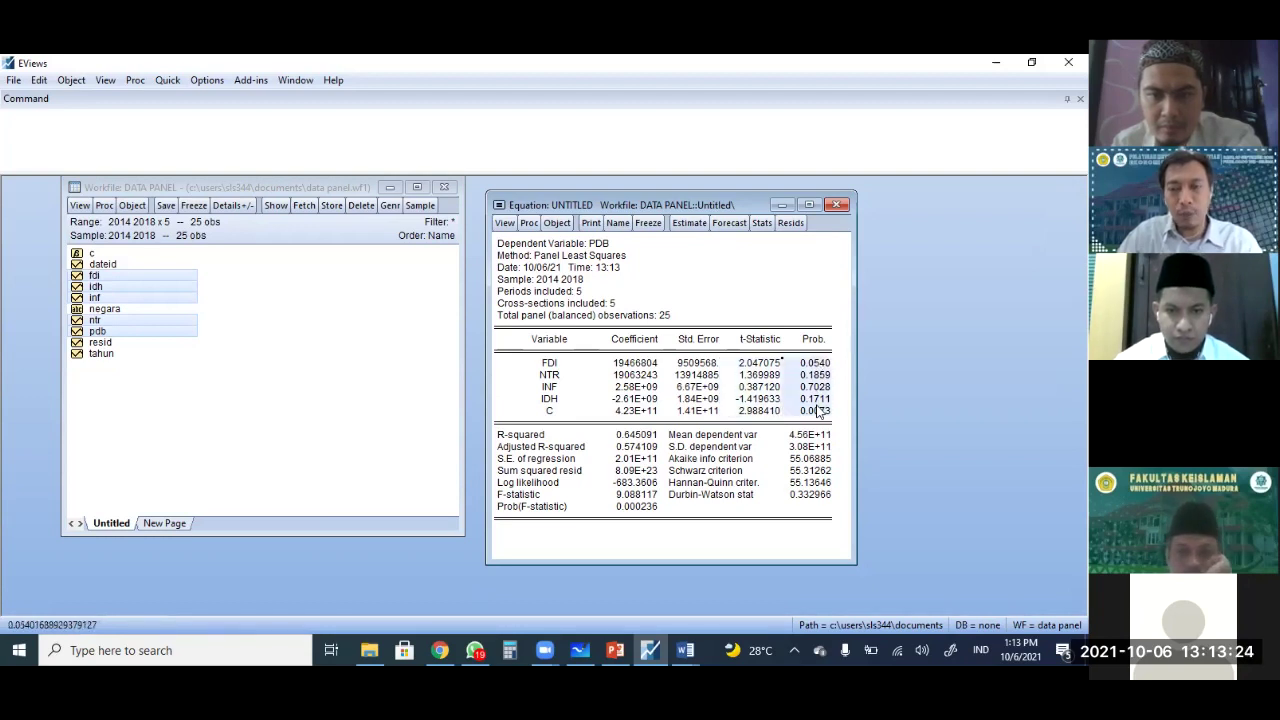
left_click(794, 377)
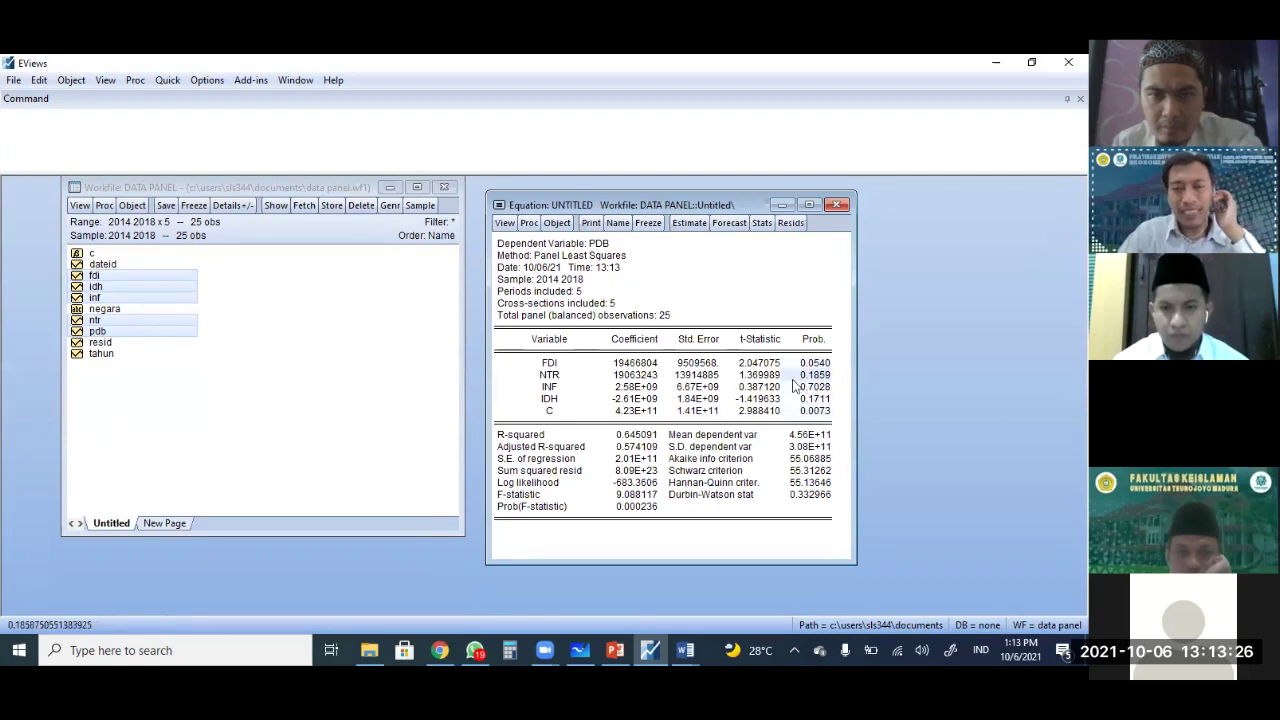
left_click(551, 366)
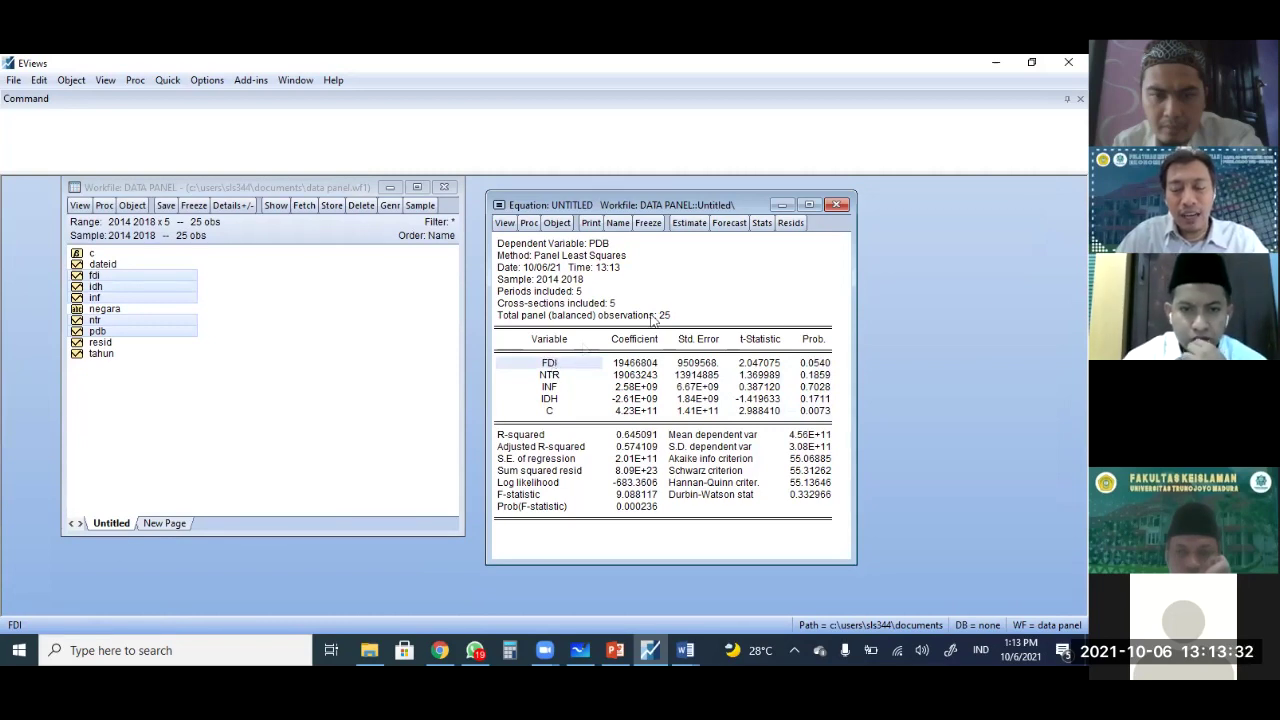
- Re-estimate the equation with Fixed cross-section effects and review its coefficient table
left_click(529, 223)
left_click(541, 205)
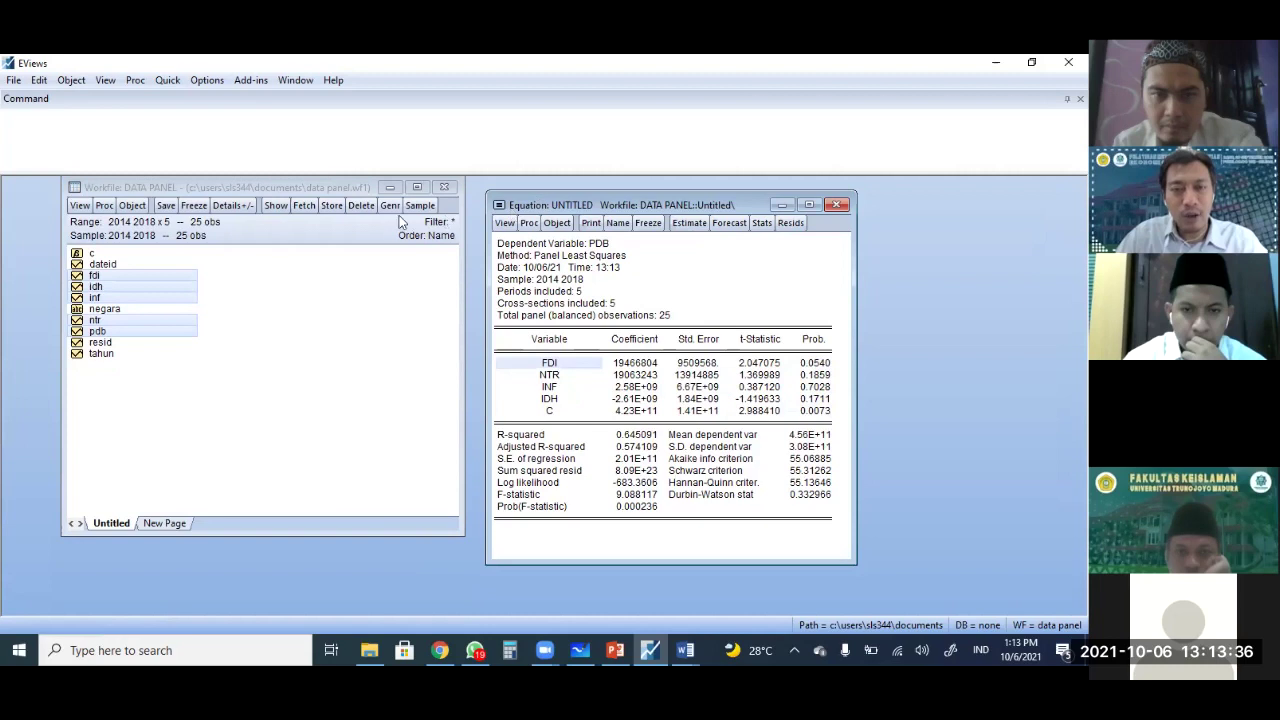
left_click(530, 223)
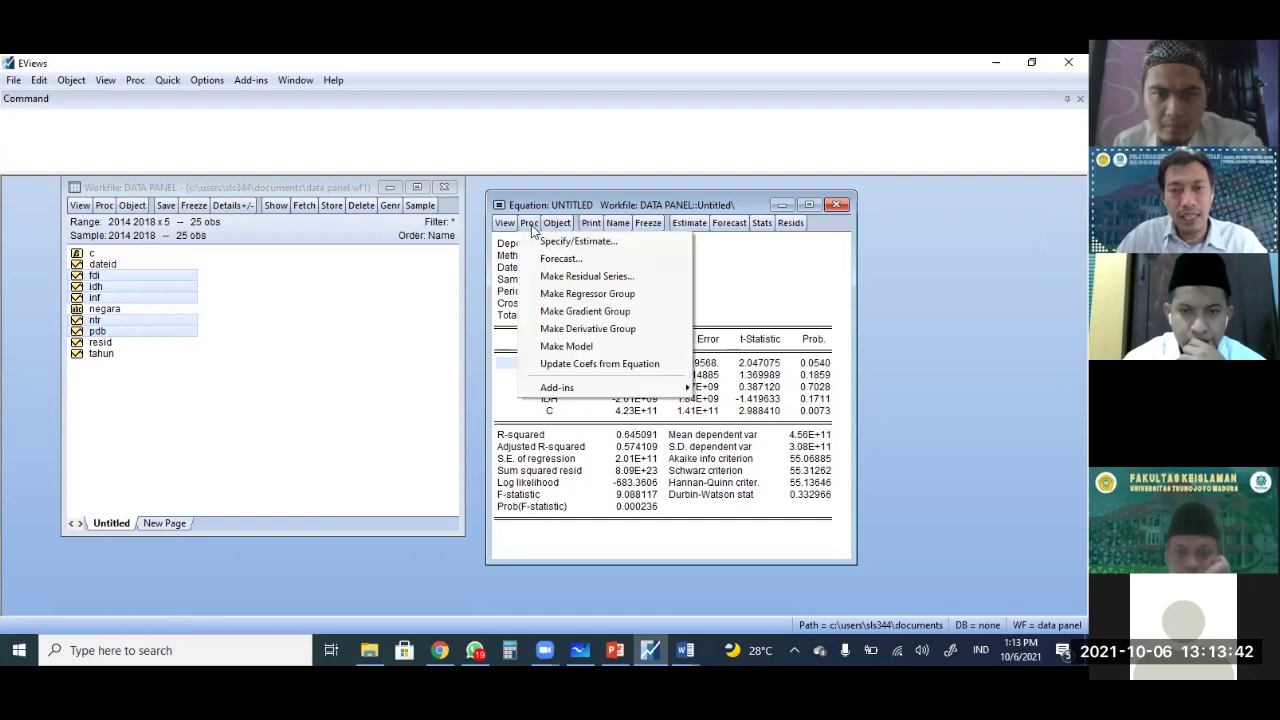
left_click(578, 243)
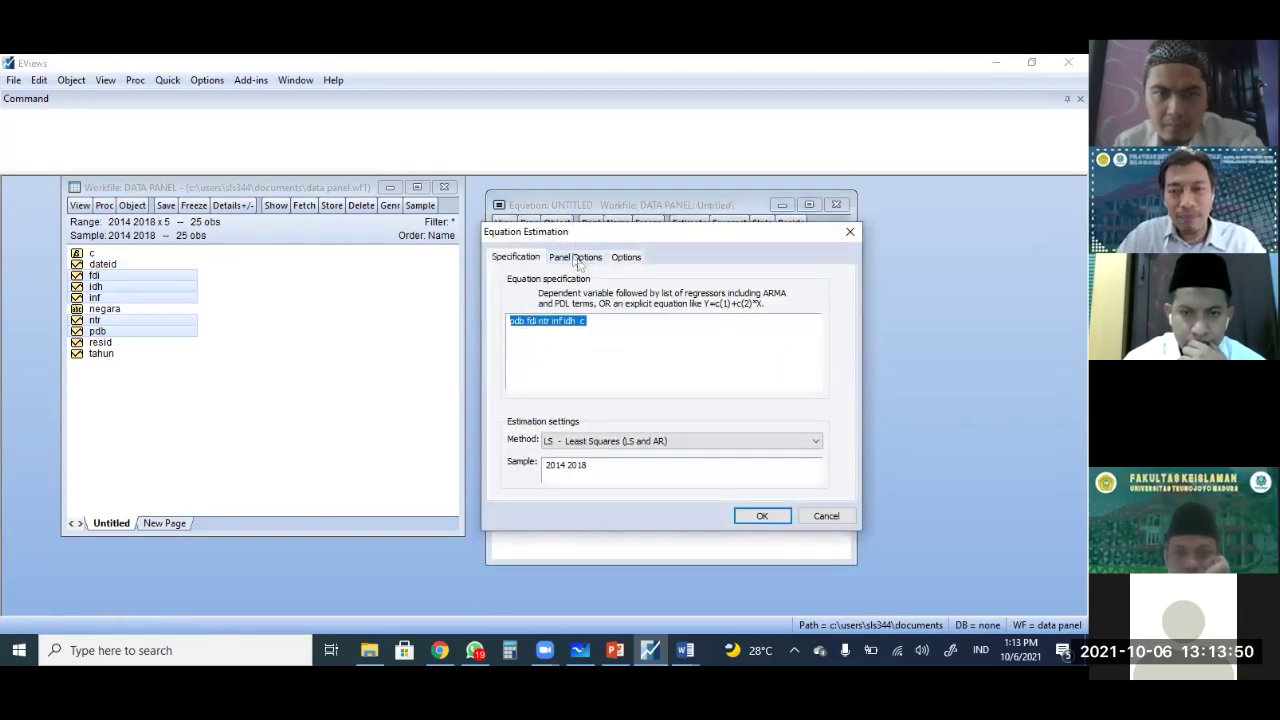
left_click(578, 258)
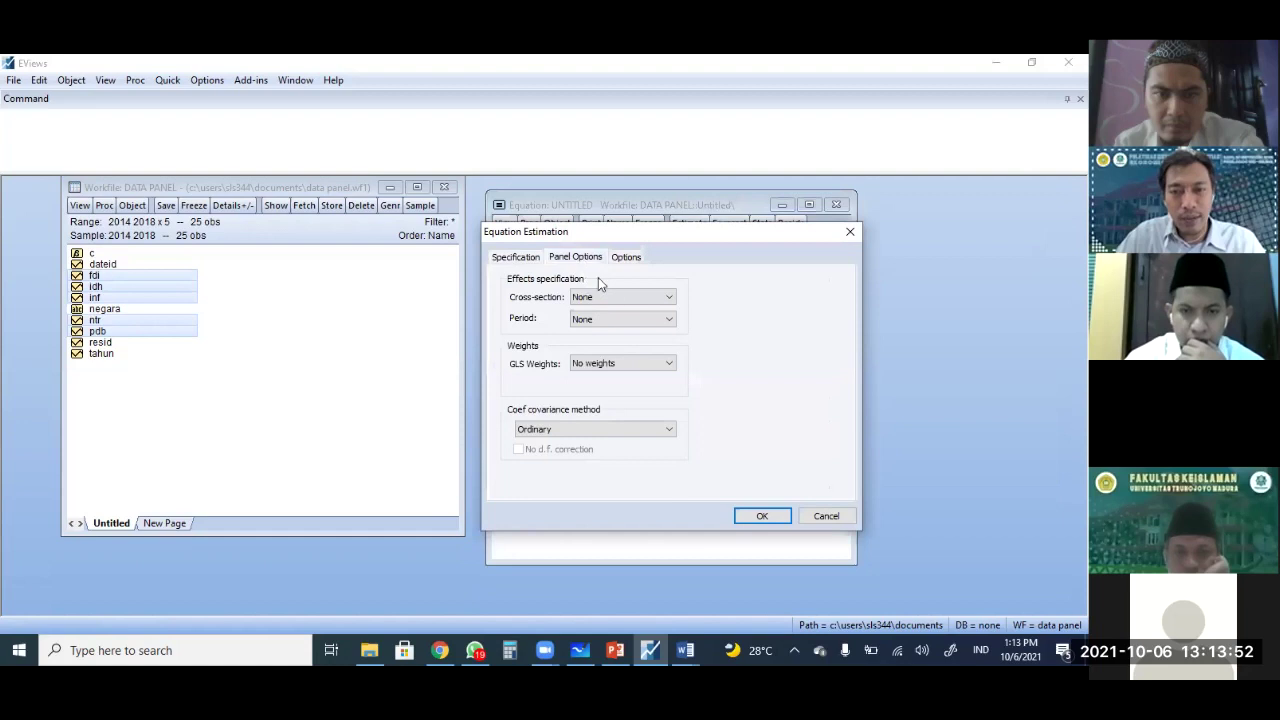
left_click(636, 297)
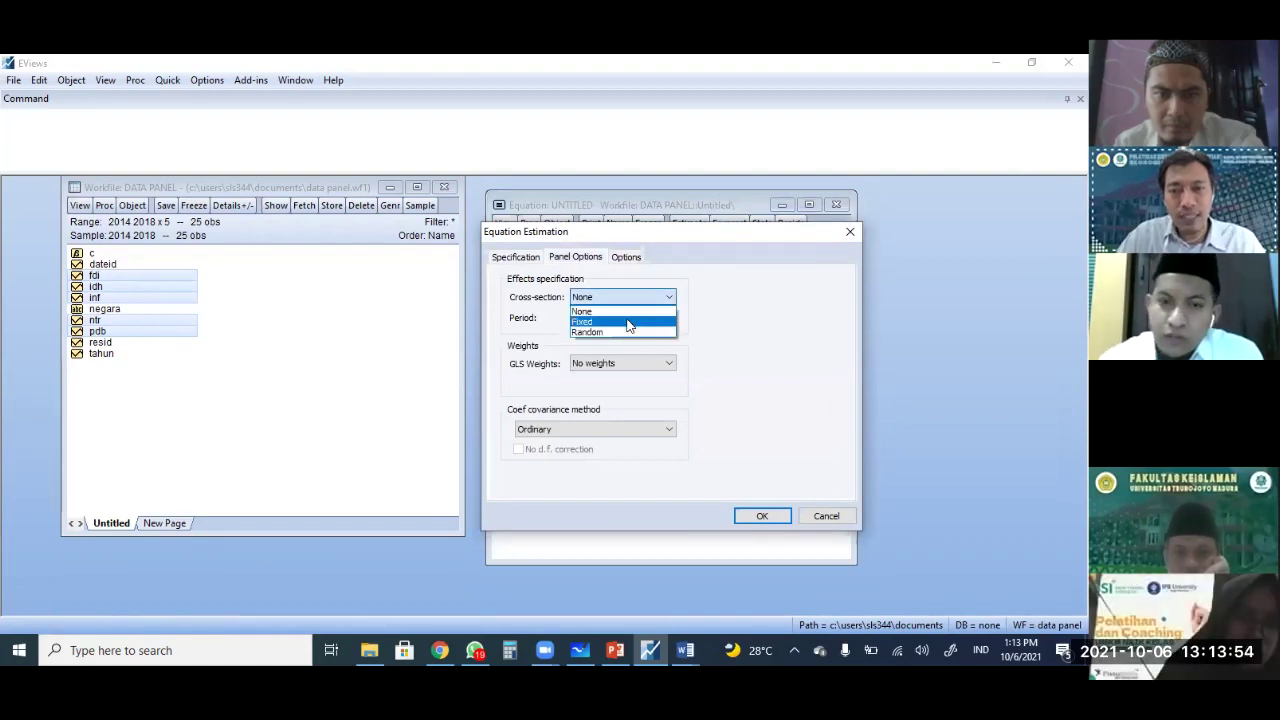
left_click(628, 322)
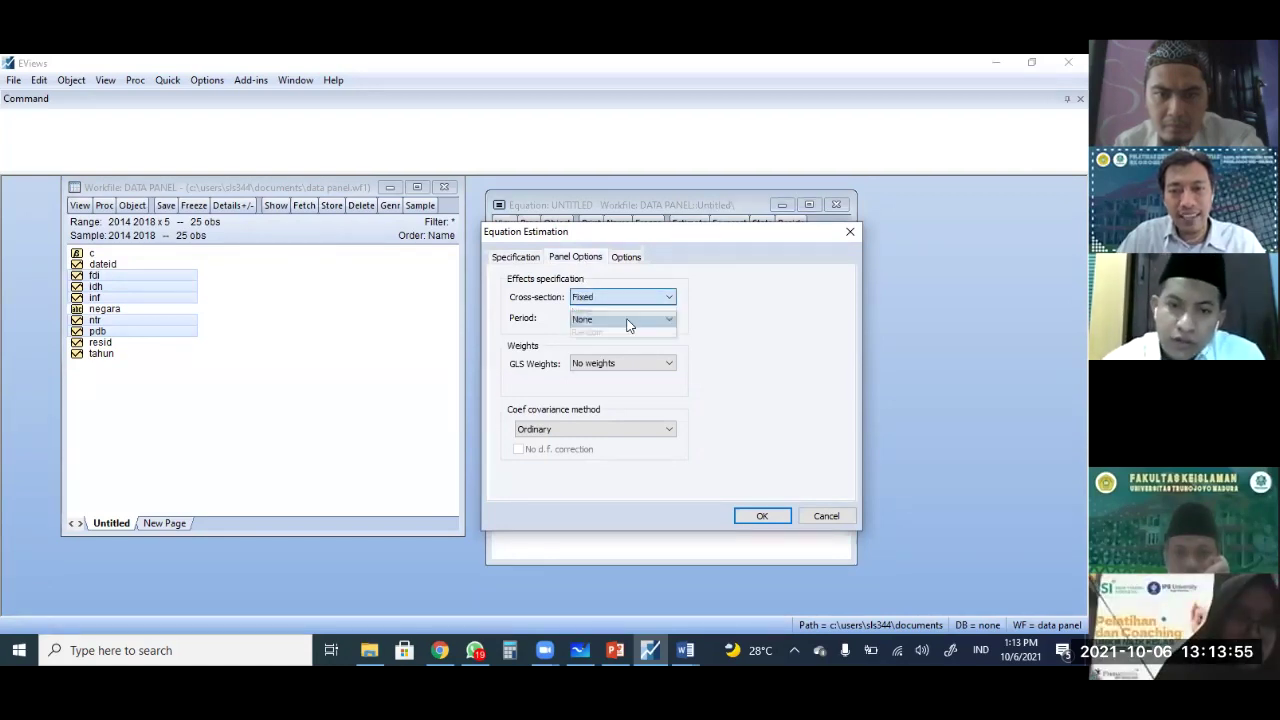
left_click(768, 517)
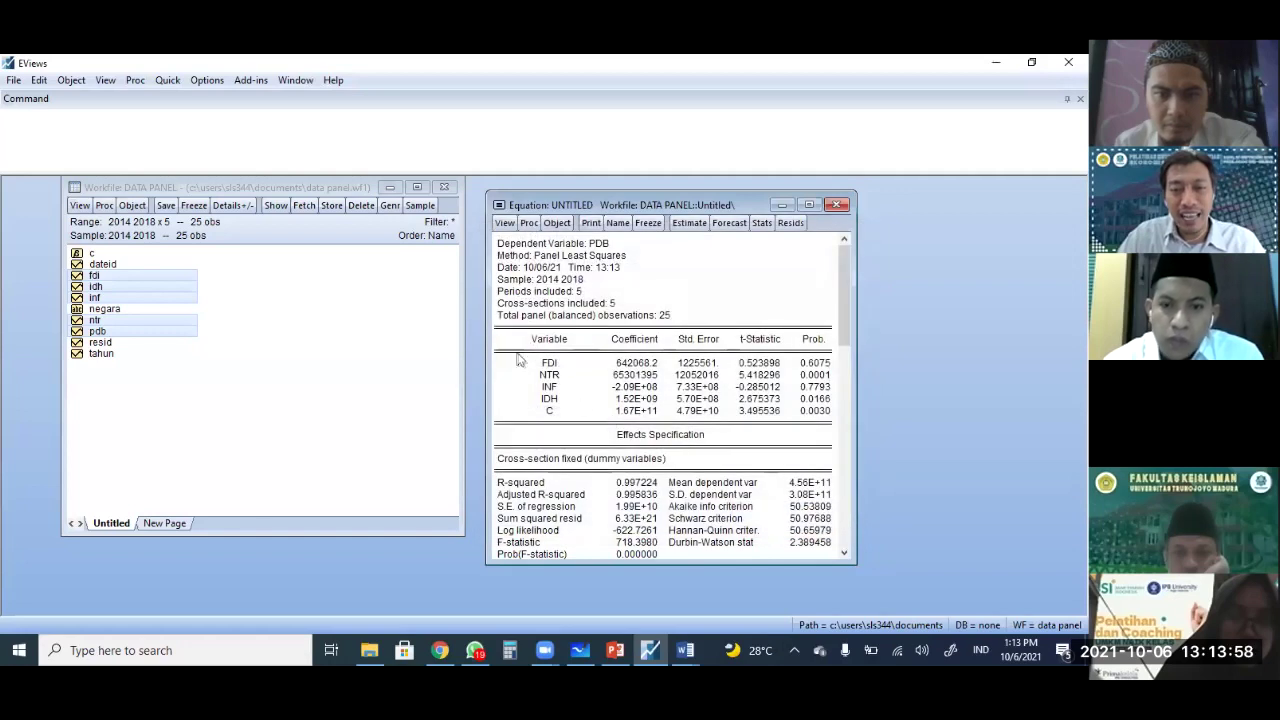
left_click_drag(498, 335, 822, 418)
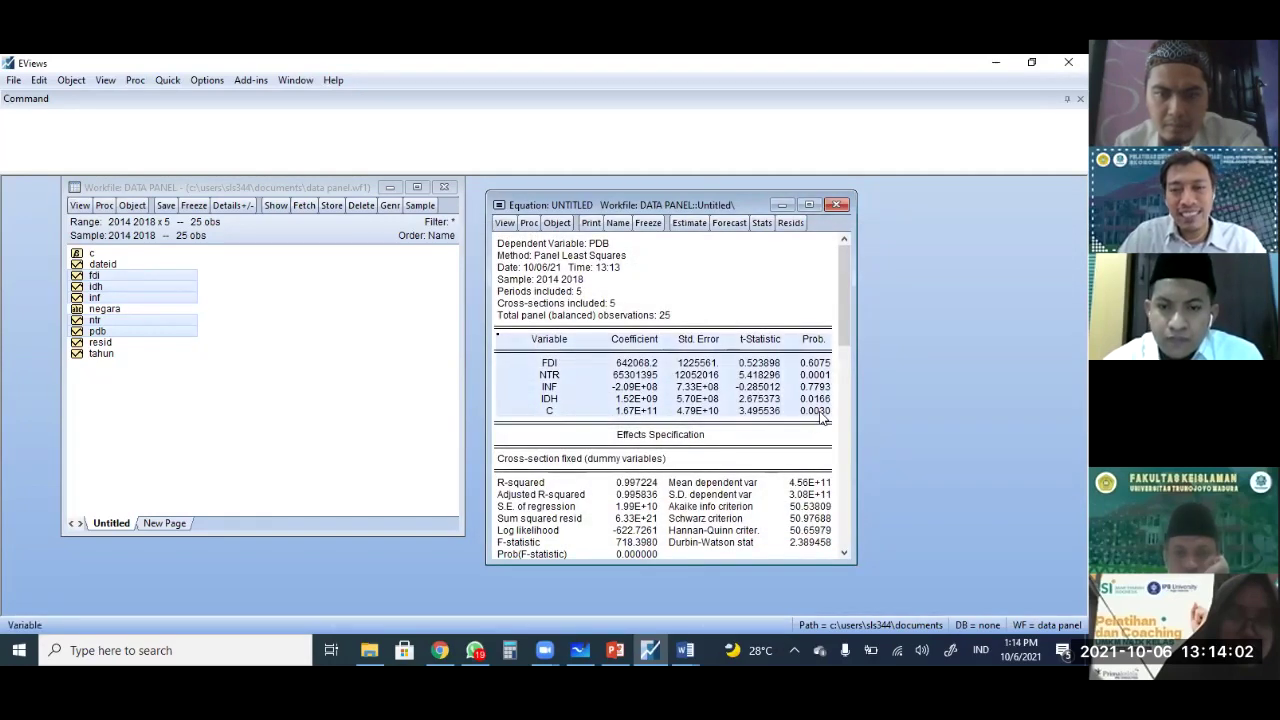
left_click(576, 317)
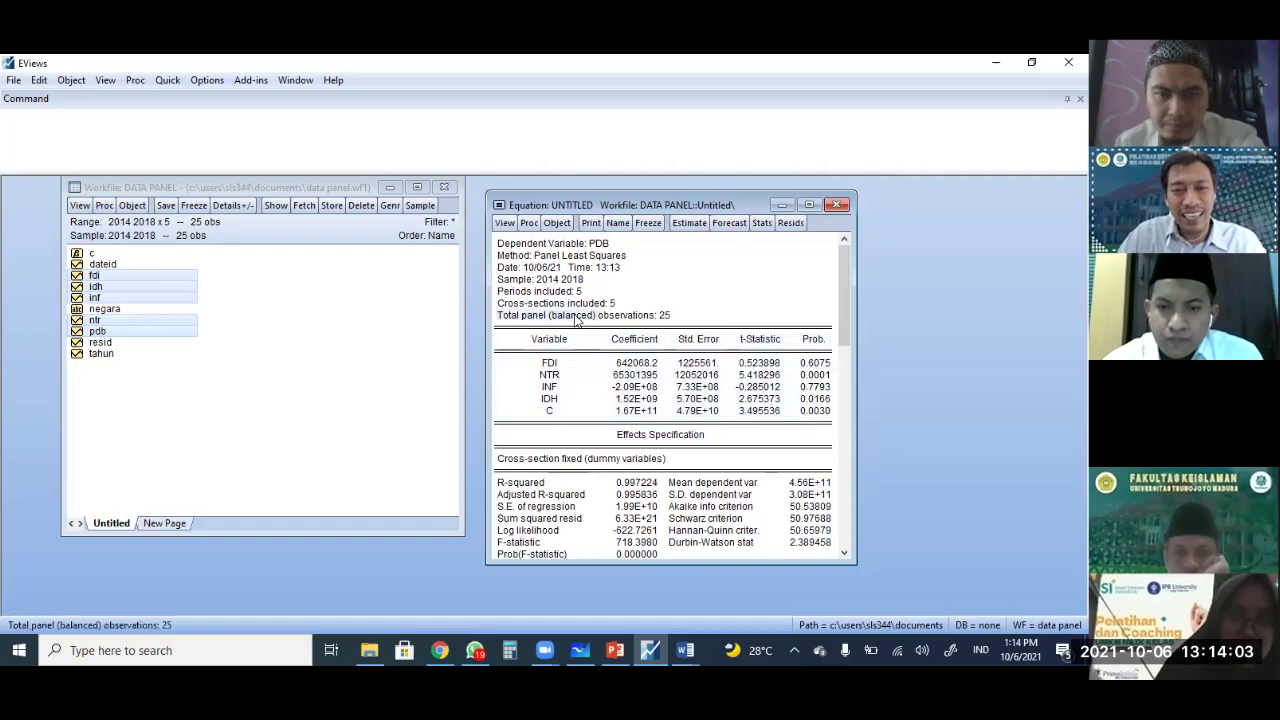
- Re-estimate the equation with Random cross-section effects and look over the resulting coefficient table
left_click(525, 223)
left_click(541, 245)
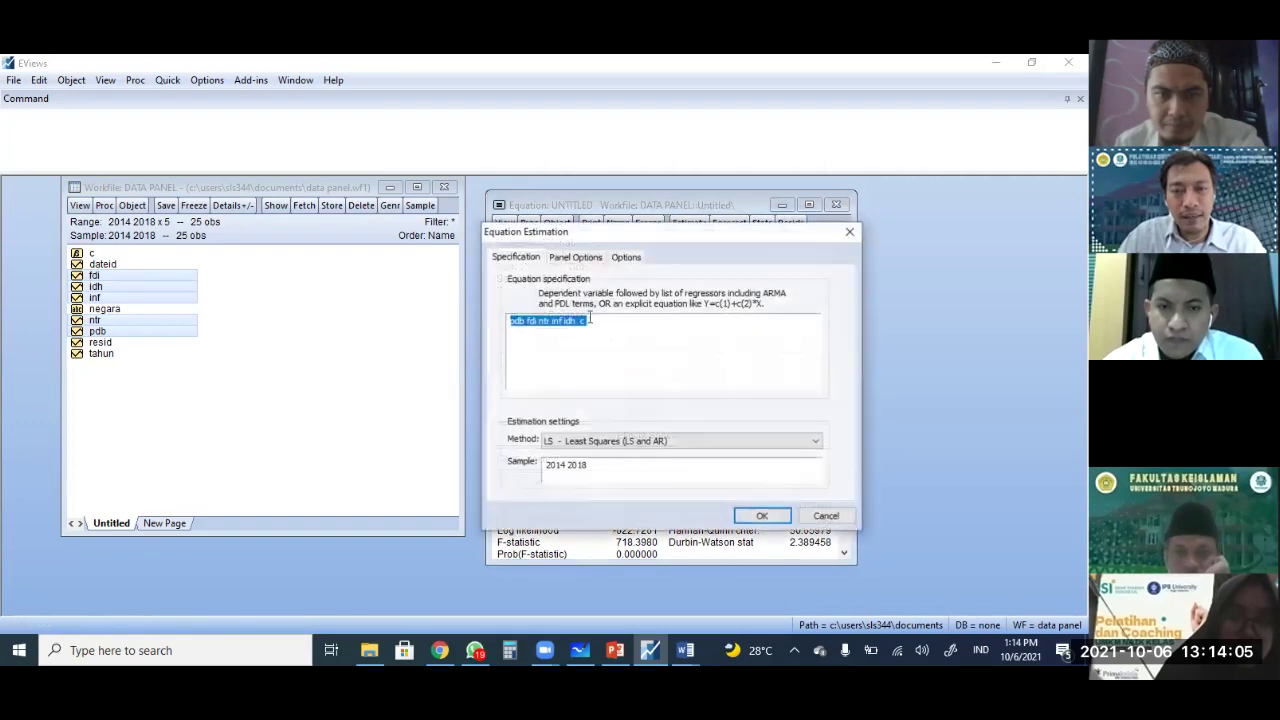
left_click(575, 257)
left_click(600, 297)
left_click(606, 332)
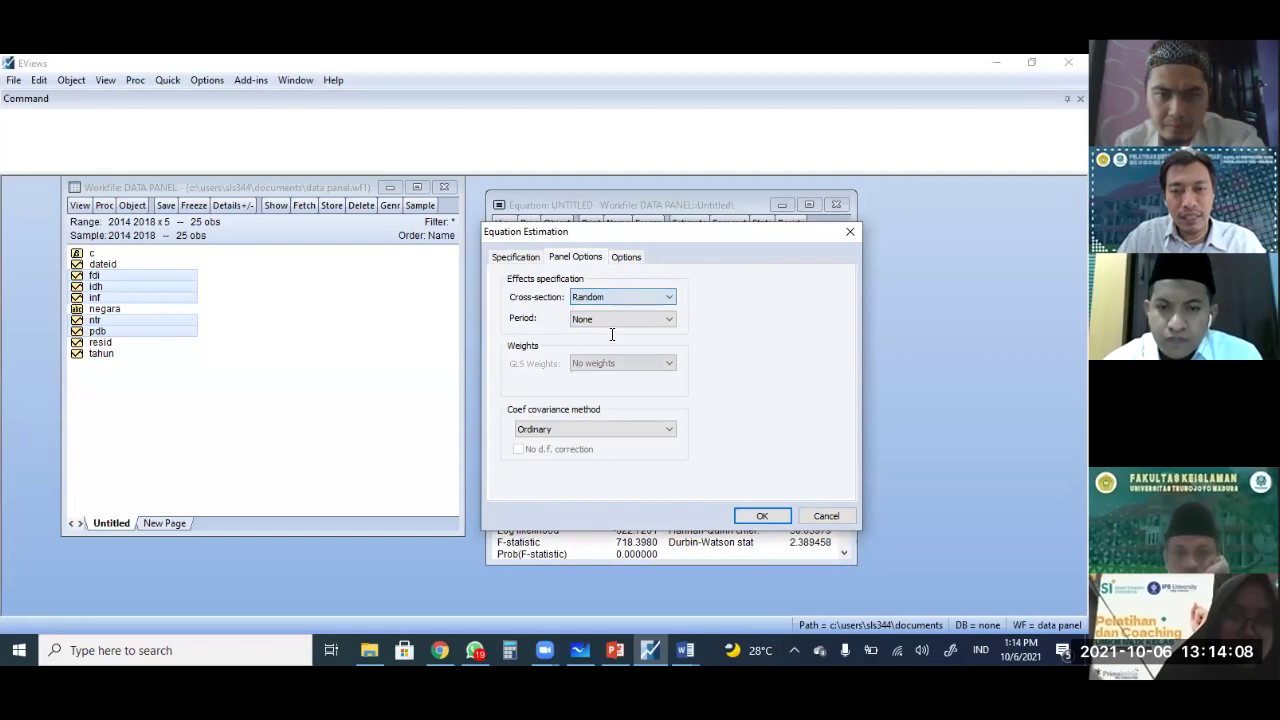
left_click(762, 515)
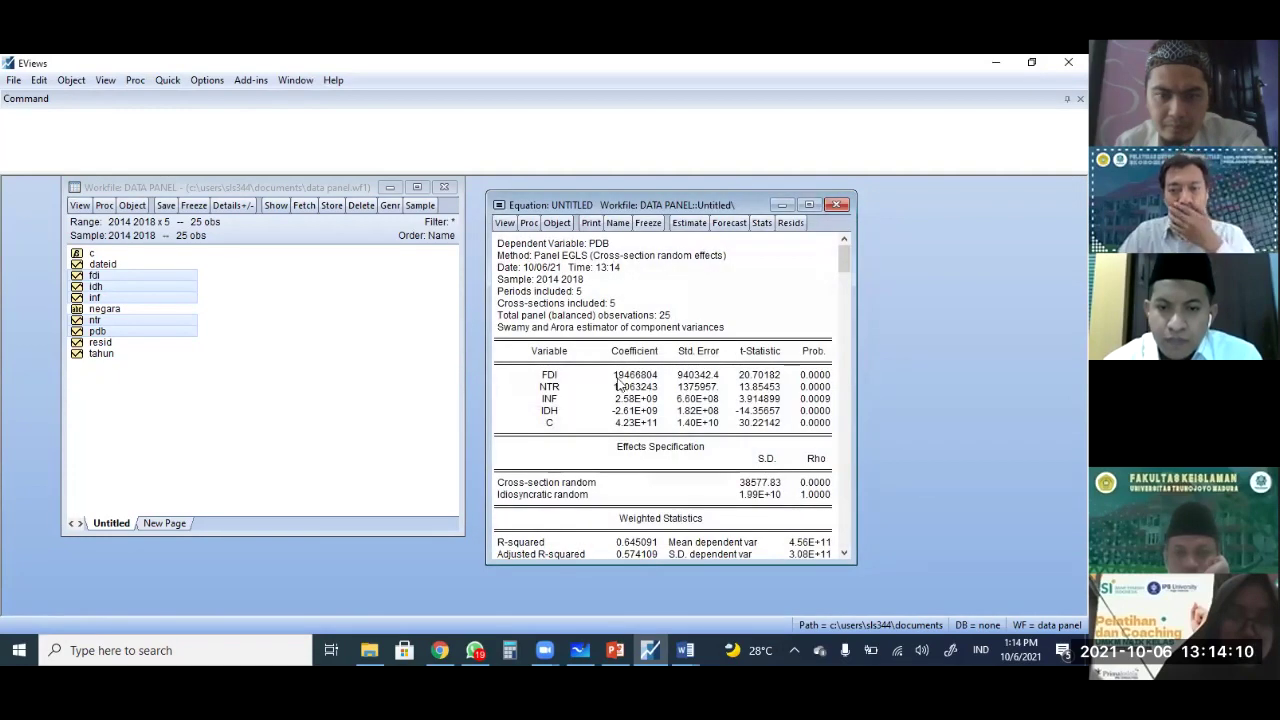
left_click_drag(497, 347, 813, 437)
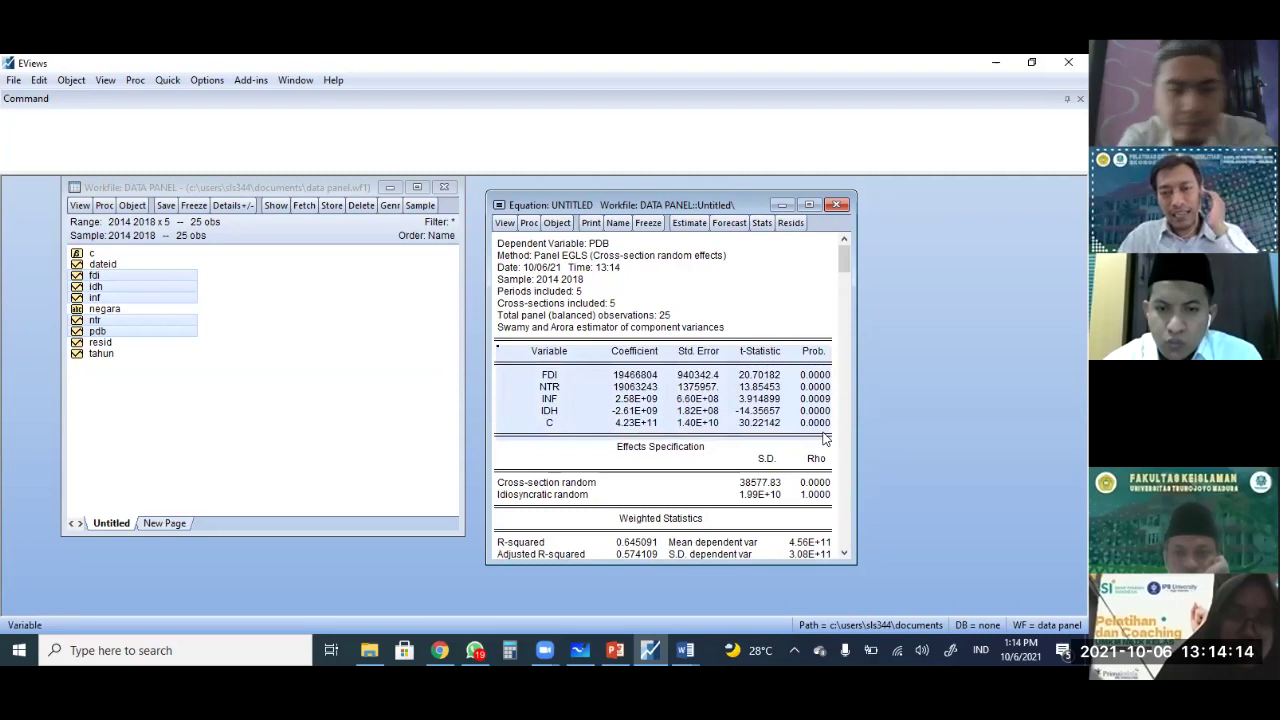
left_click(724, 303)
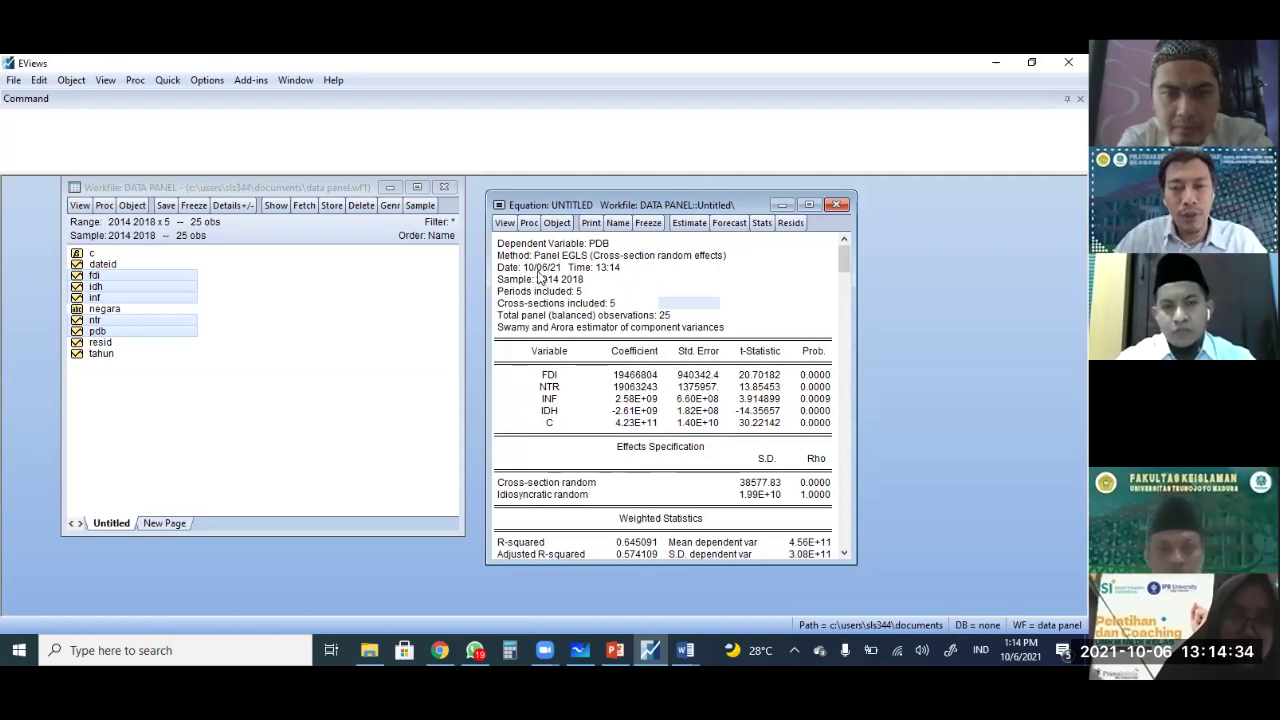
- Return the equation to Fixed cross-section effects and run the Redundant Fixed Effects - Likelihood Ratio test on it
left_click(533, 224)
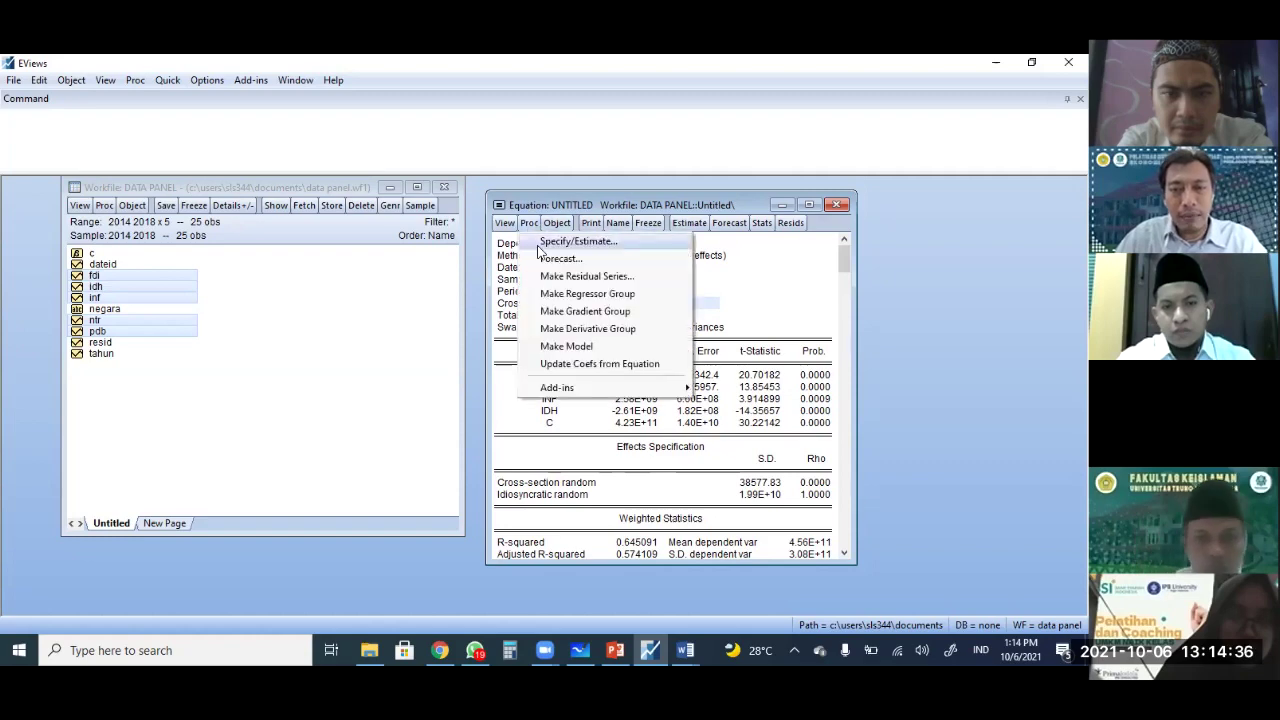
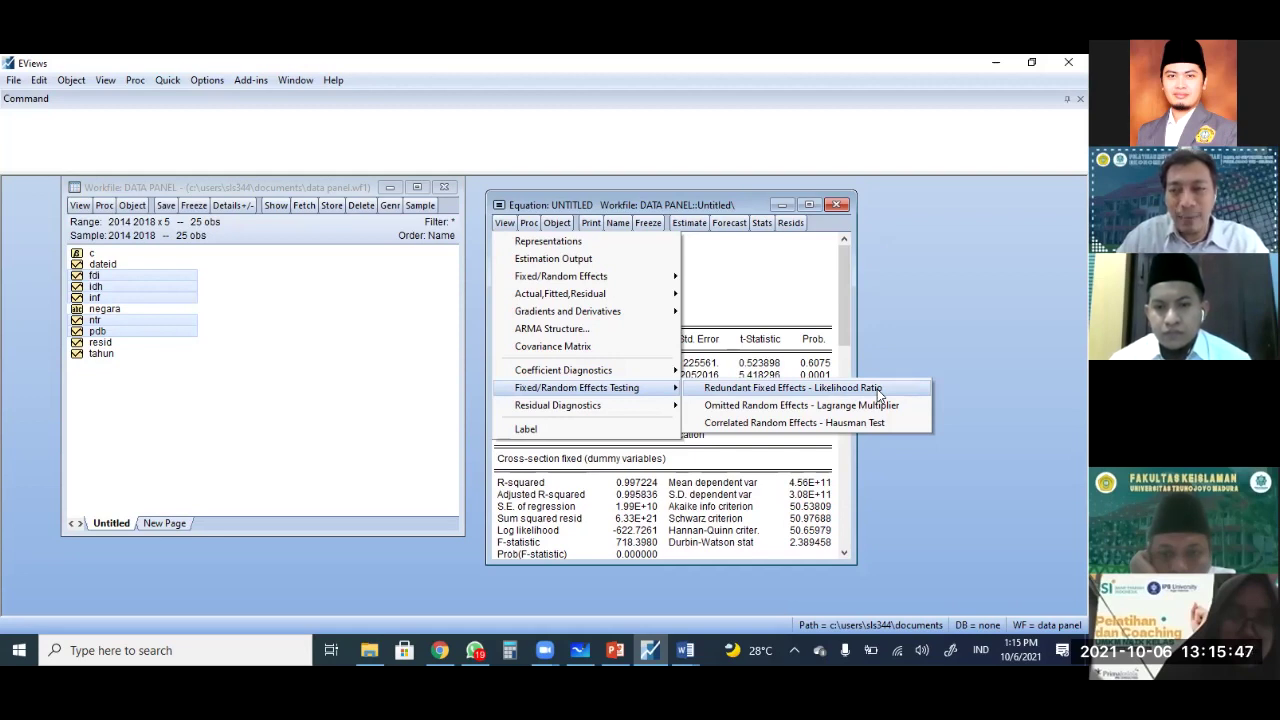
left_click(879, 389)
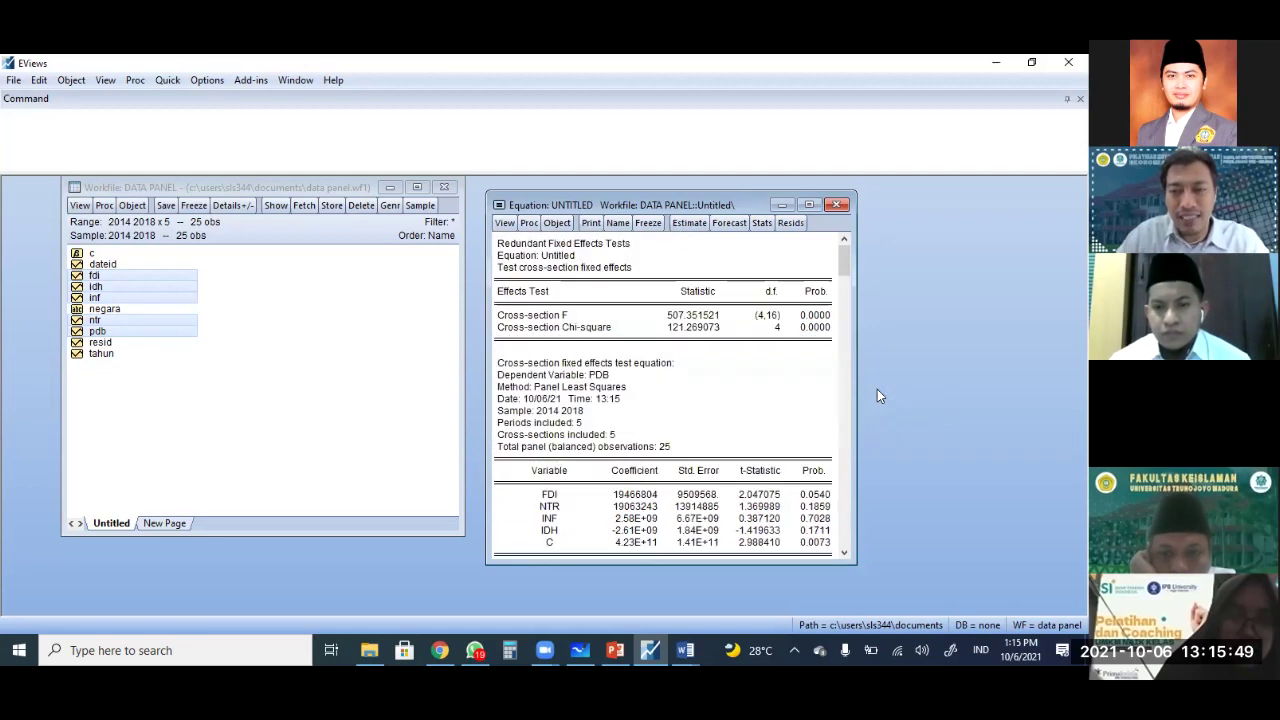
- Examine the cross-section F and Chi-square probabilities, check the model selection triangle slide in PowerPoint, and return to EViews
left_click_drag(497, 242, 814, 327)
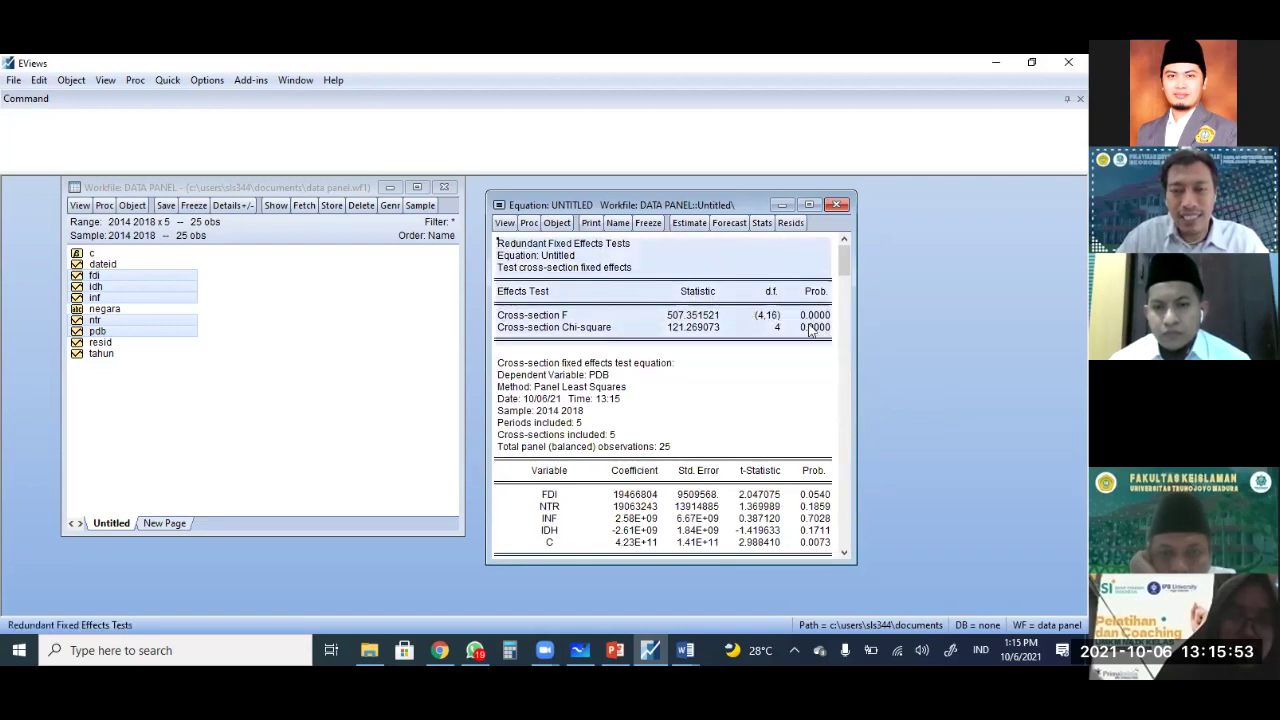
left_click(806, 316)
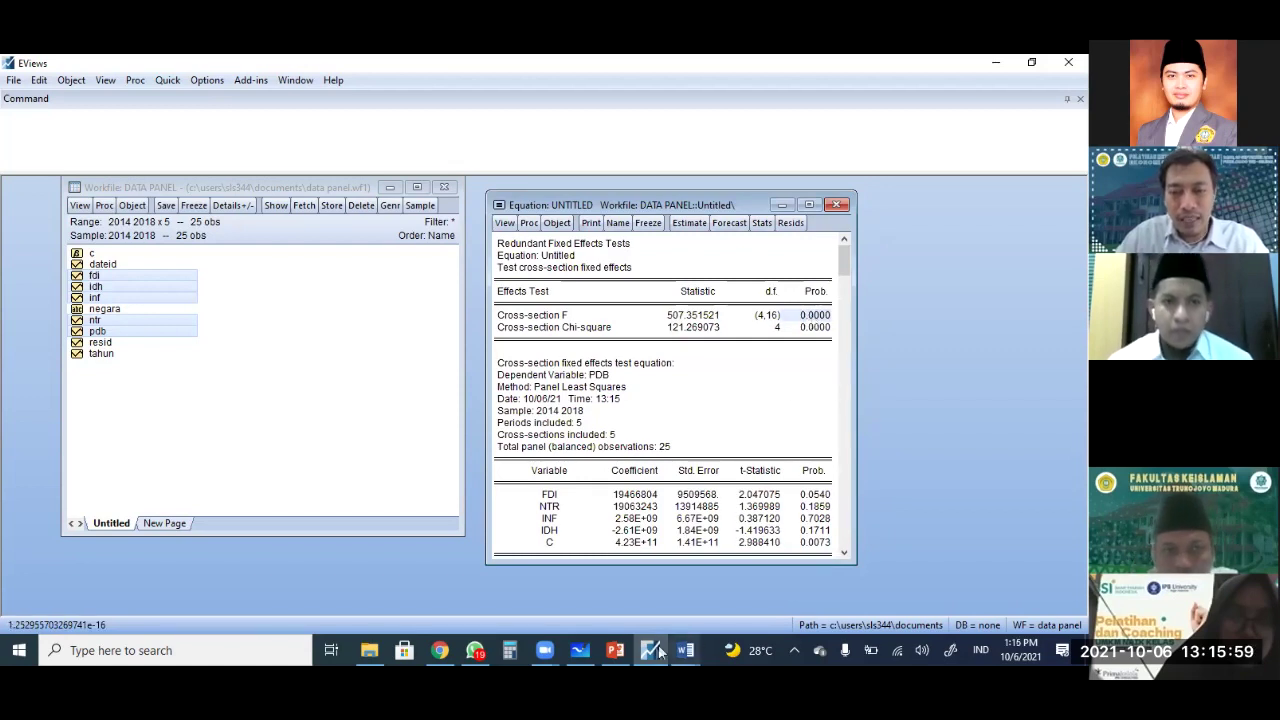
left_click(615, 650)
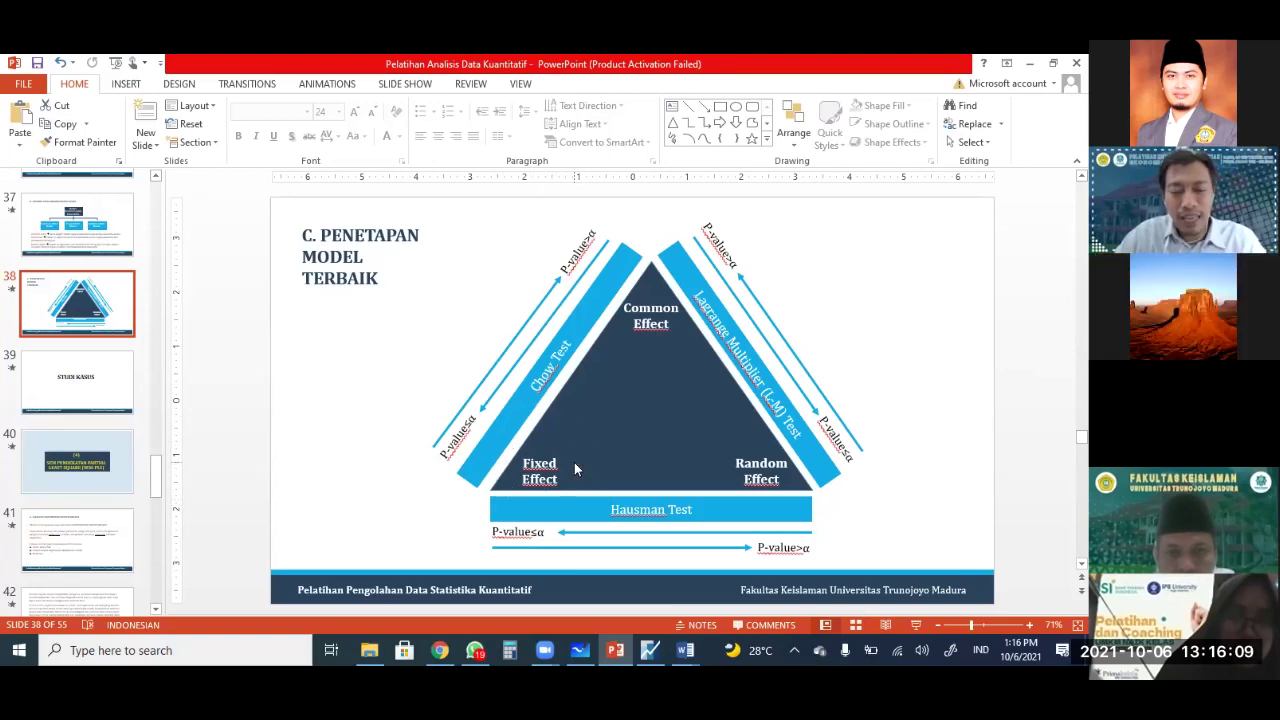
key("alt+Tab")
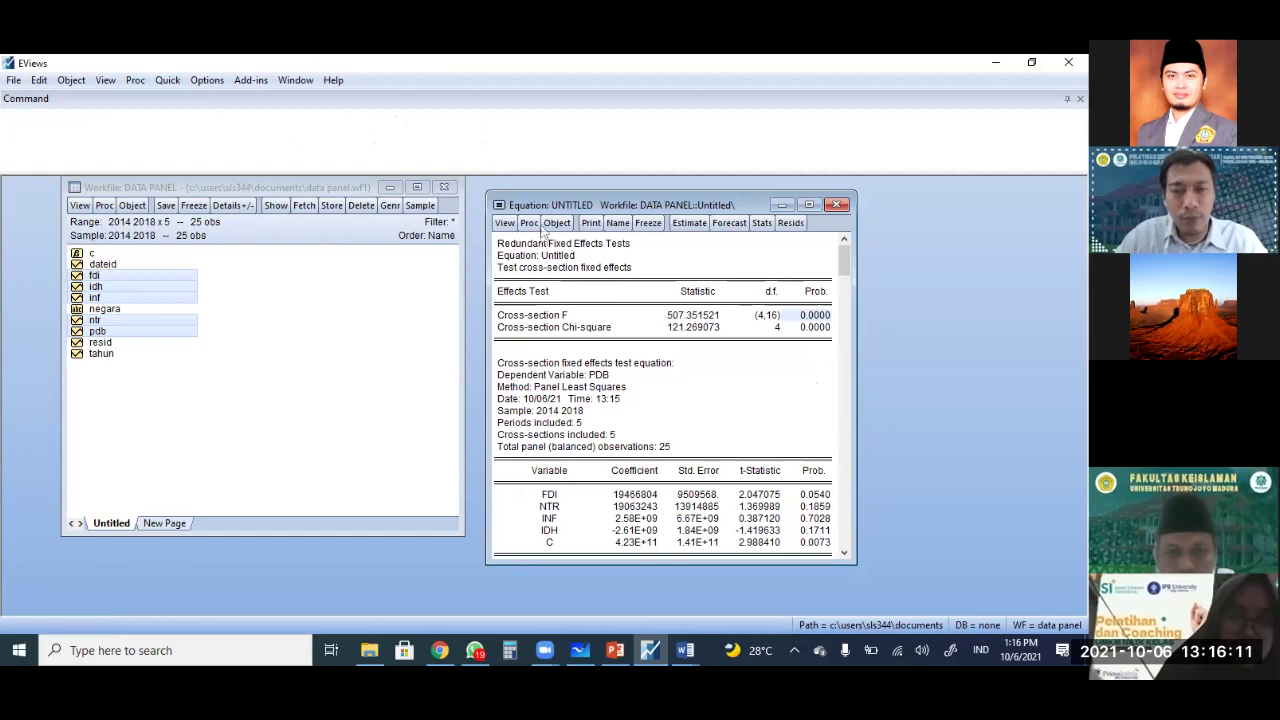
- Specify the equation again with Random cross-section effects and estimate it, replacing the redundant fixed effects test output
left_click(528, 222)
left_click(566, 244)
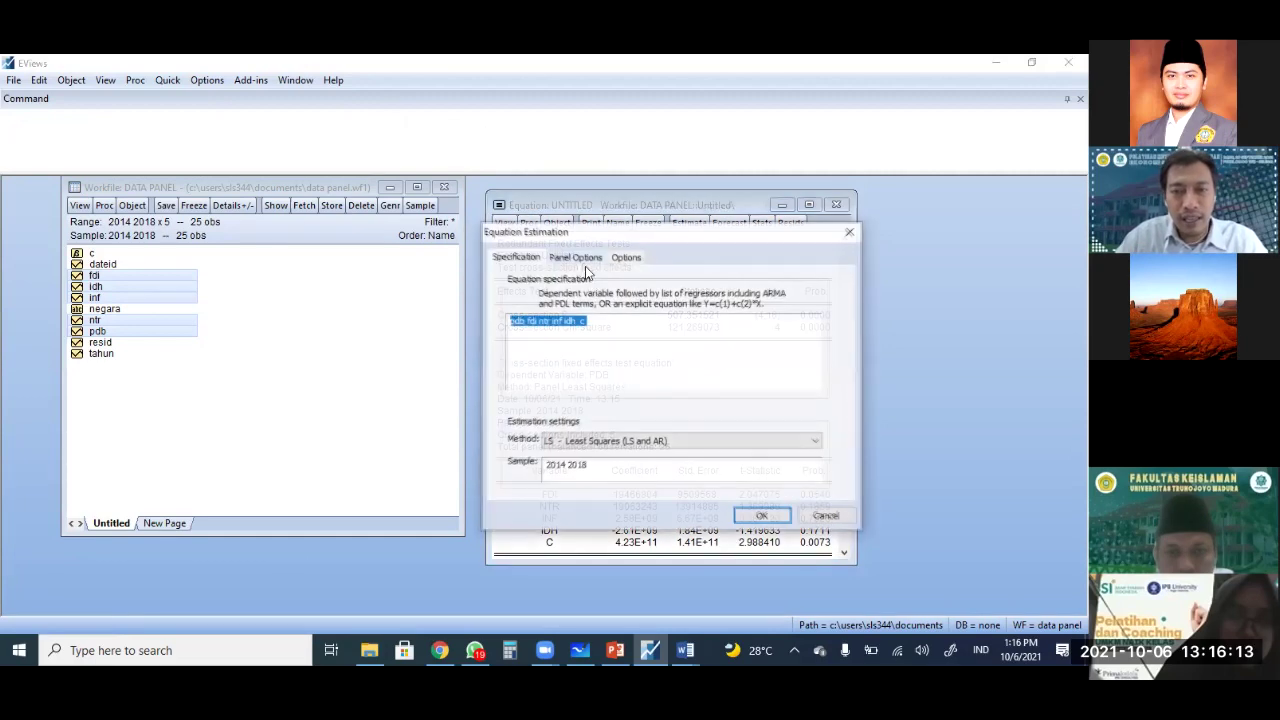
left_click(575, 257)
left_click(592, 297)
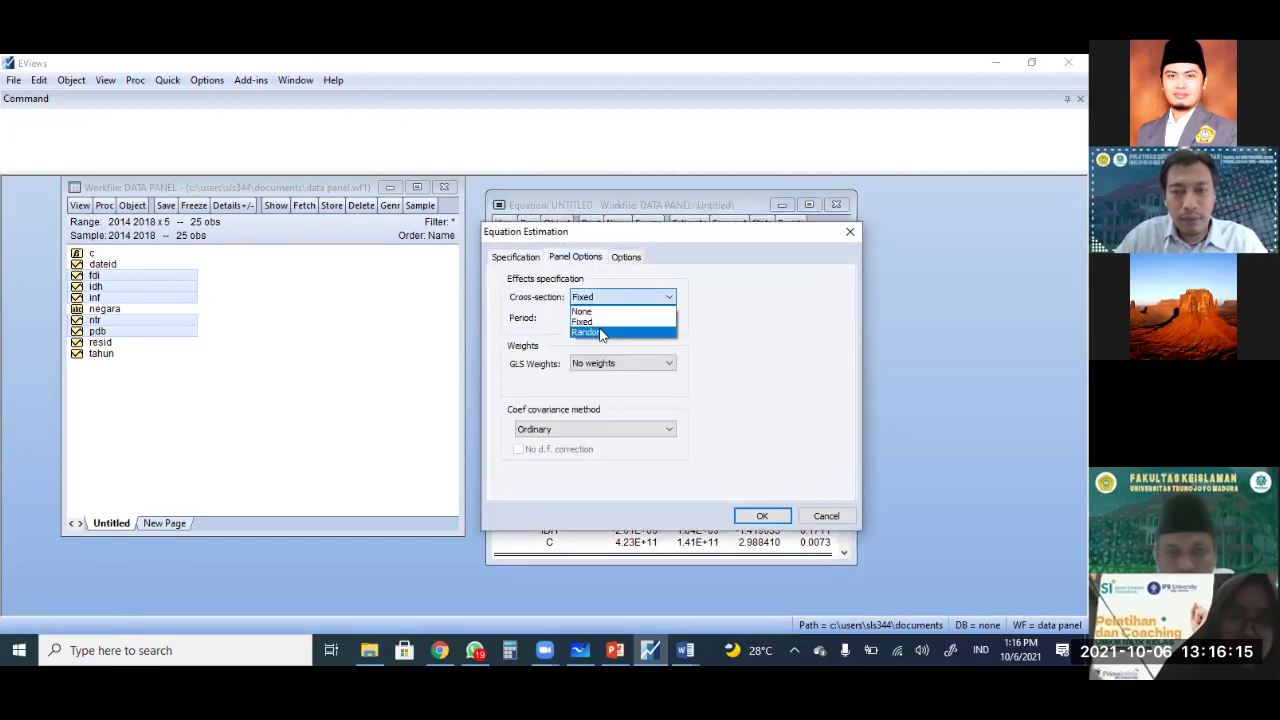
left_click(590, 331)
left_click(760, 514)
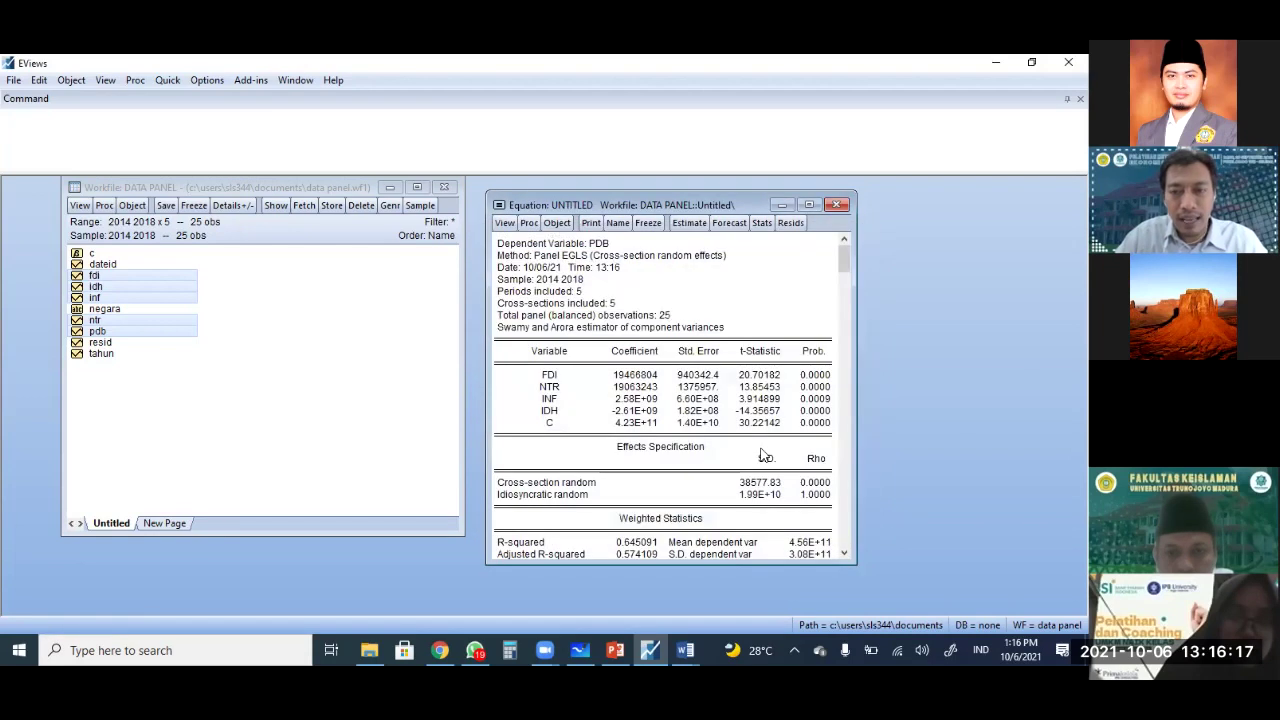
- Run the Correlated Random Effects - Hausman Test on the random effects equation and highlight its test summary up to the cross-section random probability
left_click(505, 223)
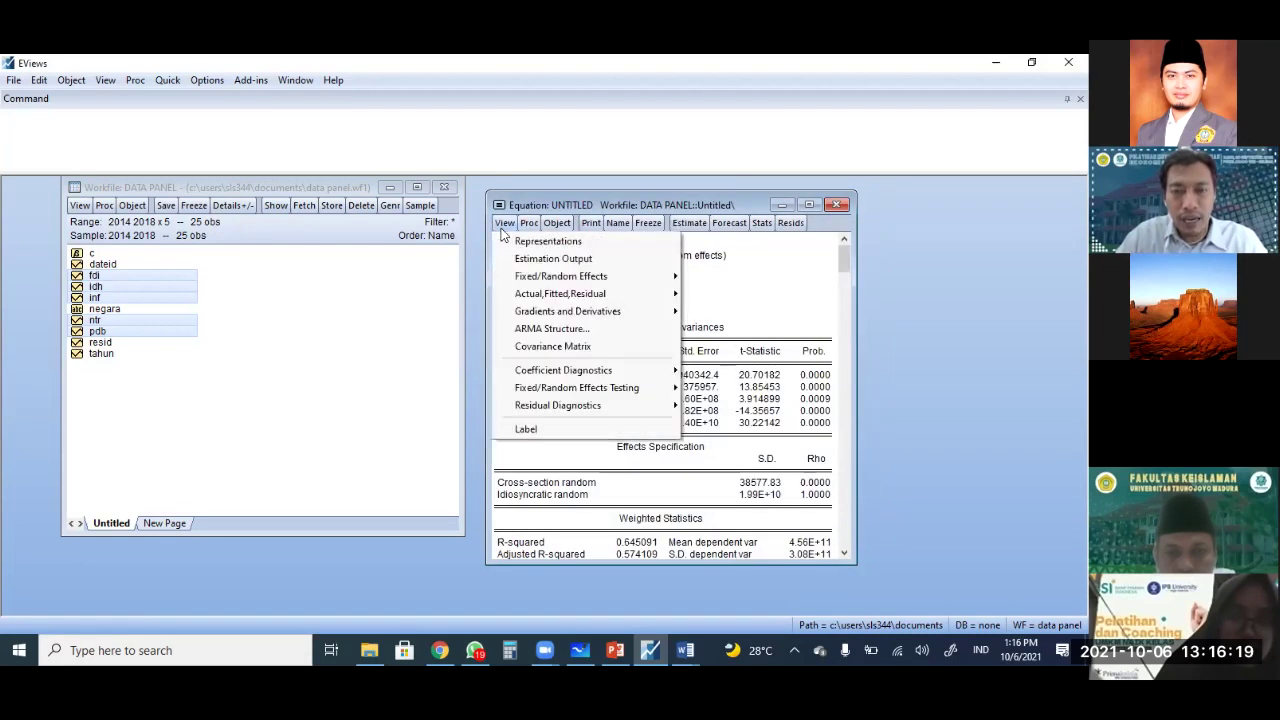
mouse_move(605, 396)
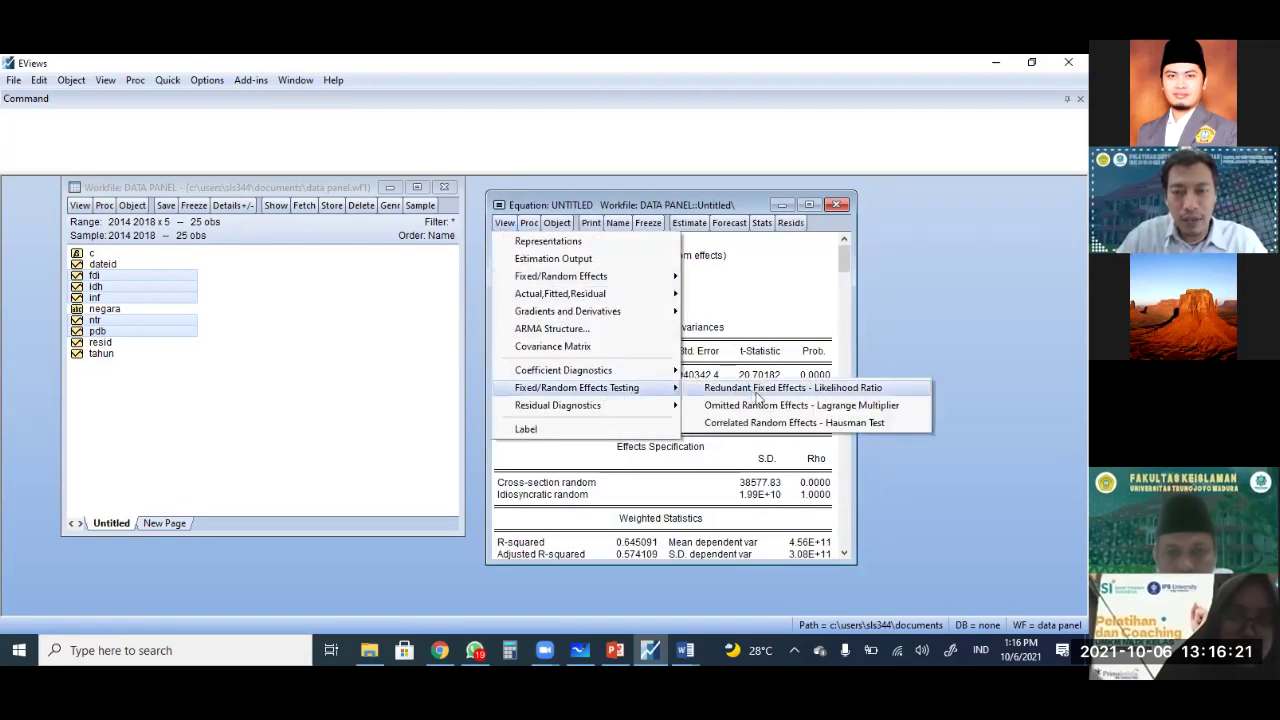
left_click(810, 423)
left_click_drag(496, 246, 813, 313)
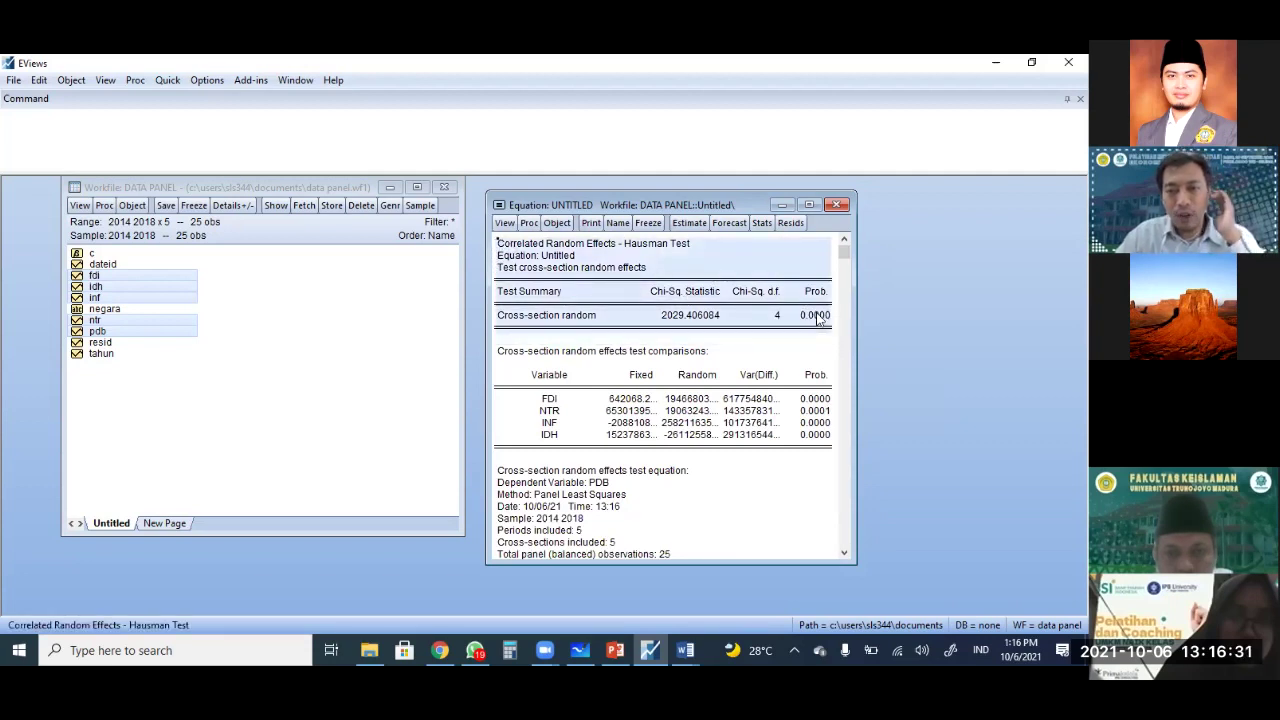
- Switch to the model selection triangle in PowerPoint and trace the Chow Test and Hausman Test sides with arrows towards Fixed Effect, marking that corner
left_click(615, 651)
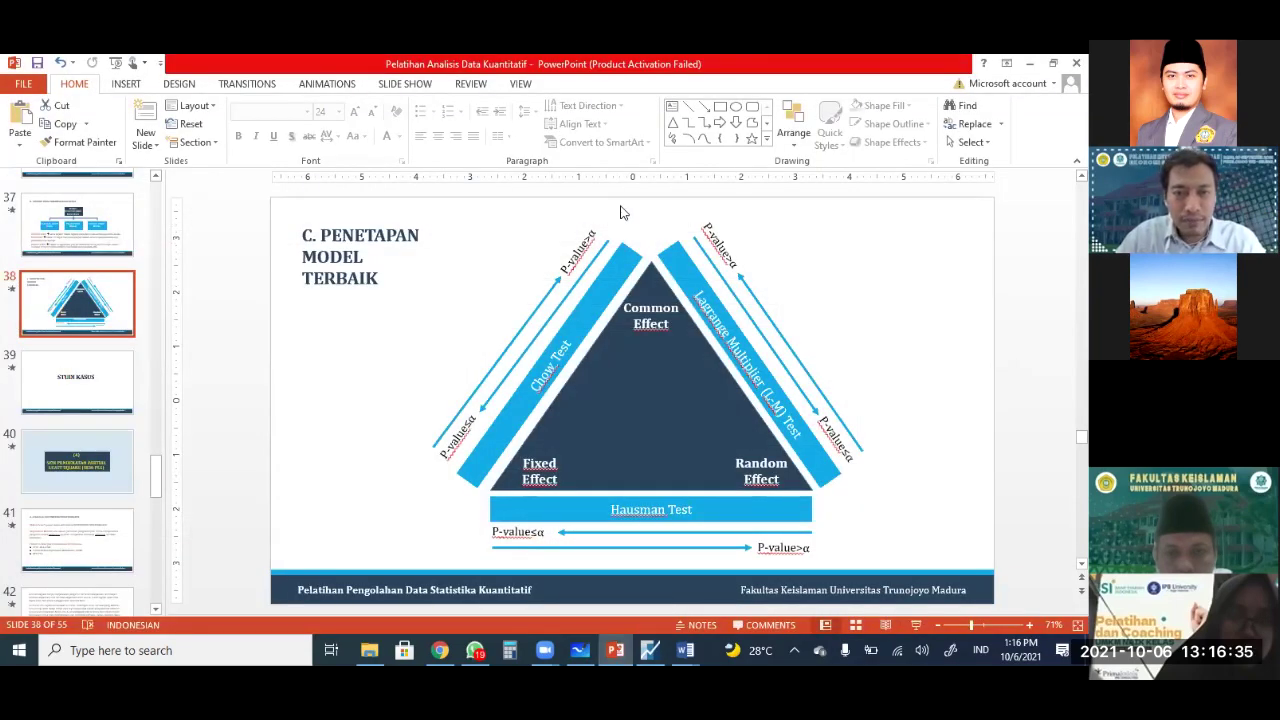
left_click_drag(609, 262, 472, 467)
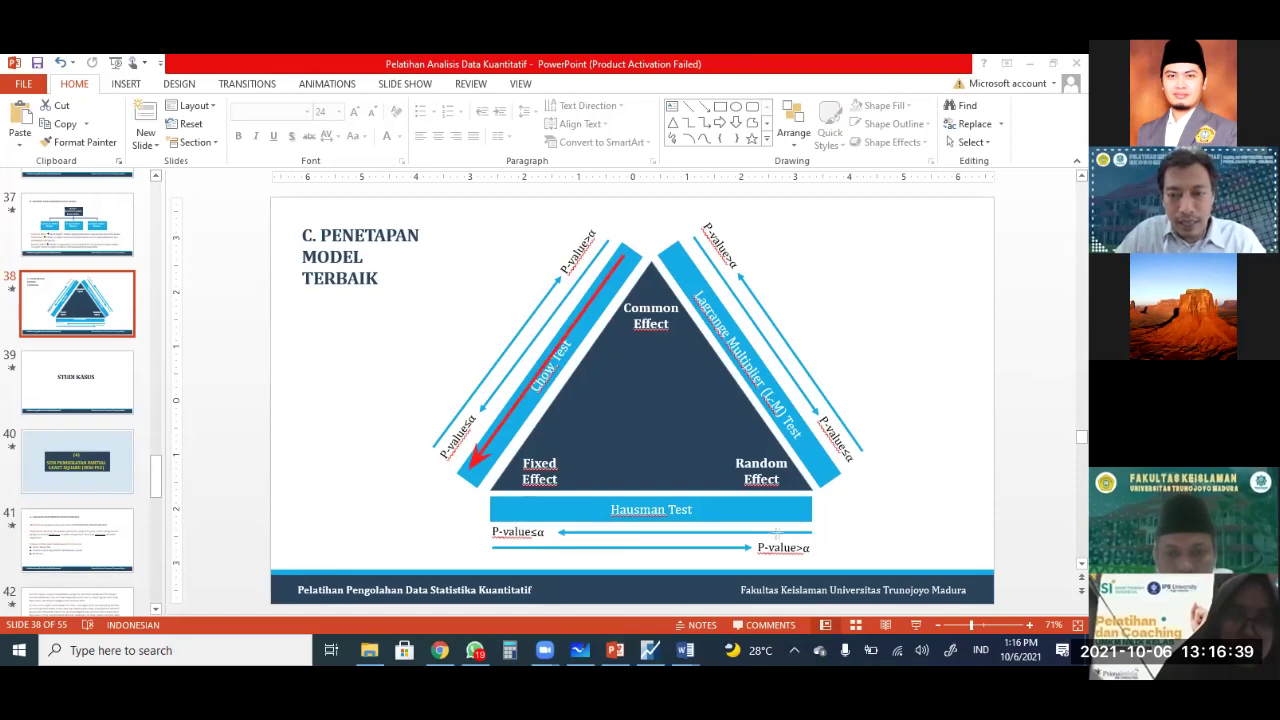
mouse_move(808, 511)
left_mouse_down()
mouse_move(607, 521)
mouse_move(490, 511)
left_mouse_up()
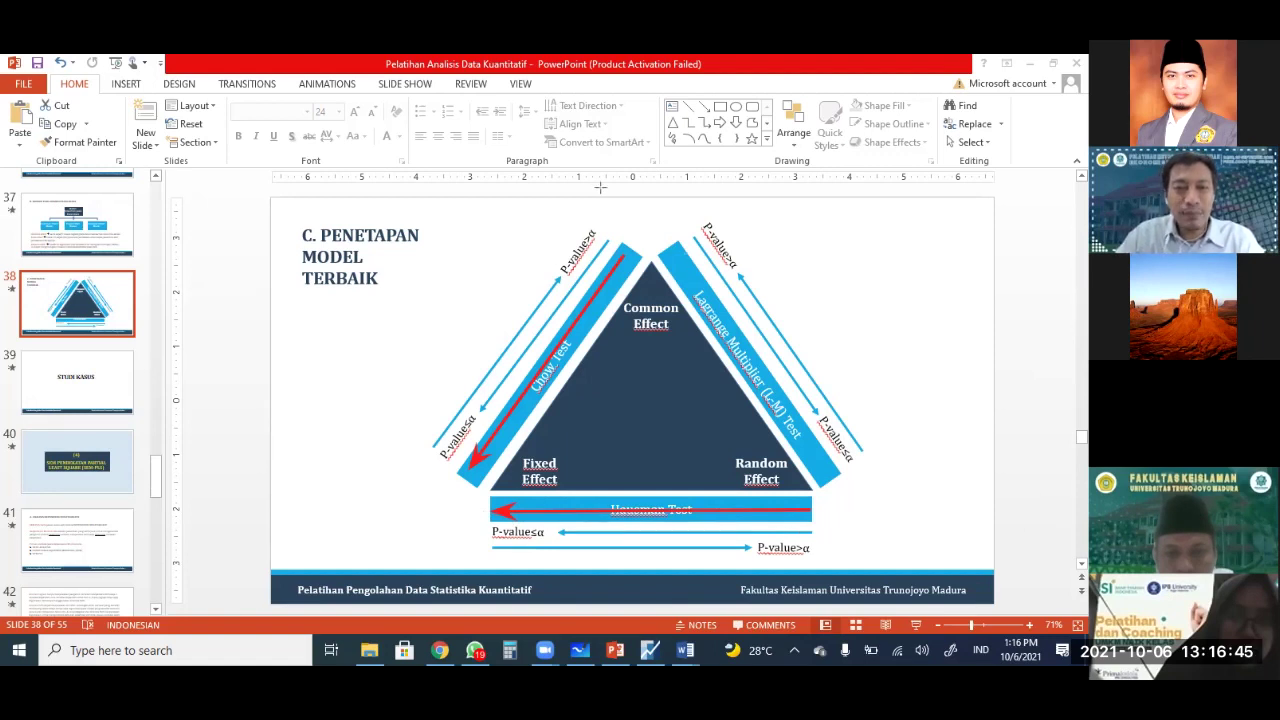
mouse_move(502, 437)
left_mouse_down()
mouse_move(522, 470)
mouse_move(582, 500)
left_mouse_up()
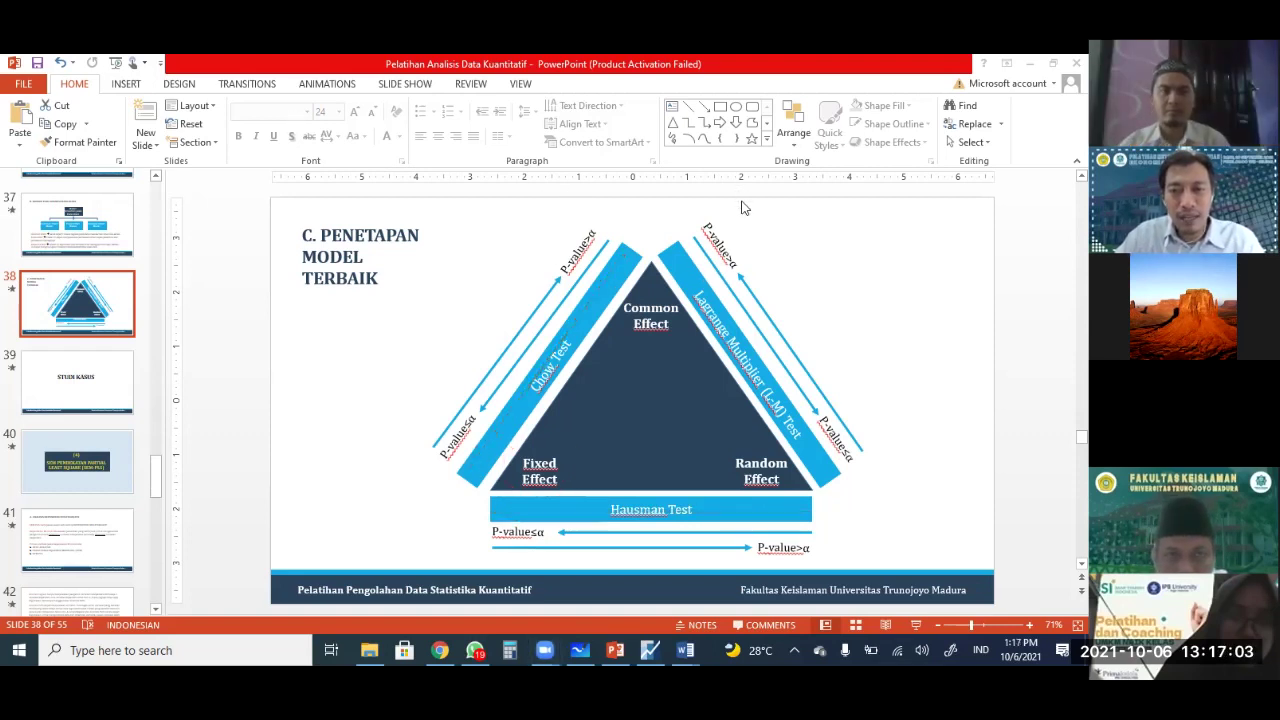
- Switch back to EViews and re-estimate the equation with the cross-section effects set to None
left_click(651, 651)
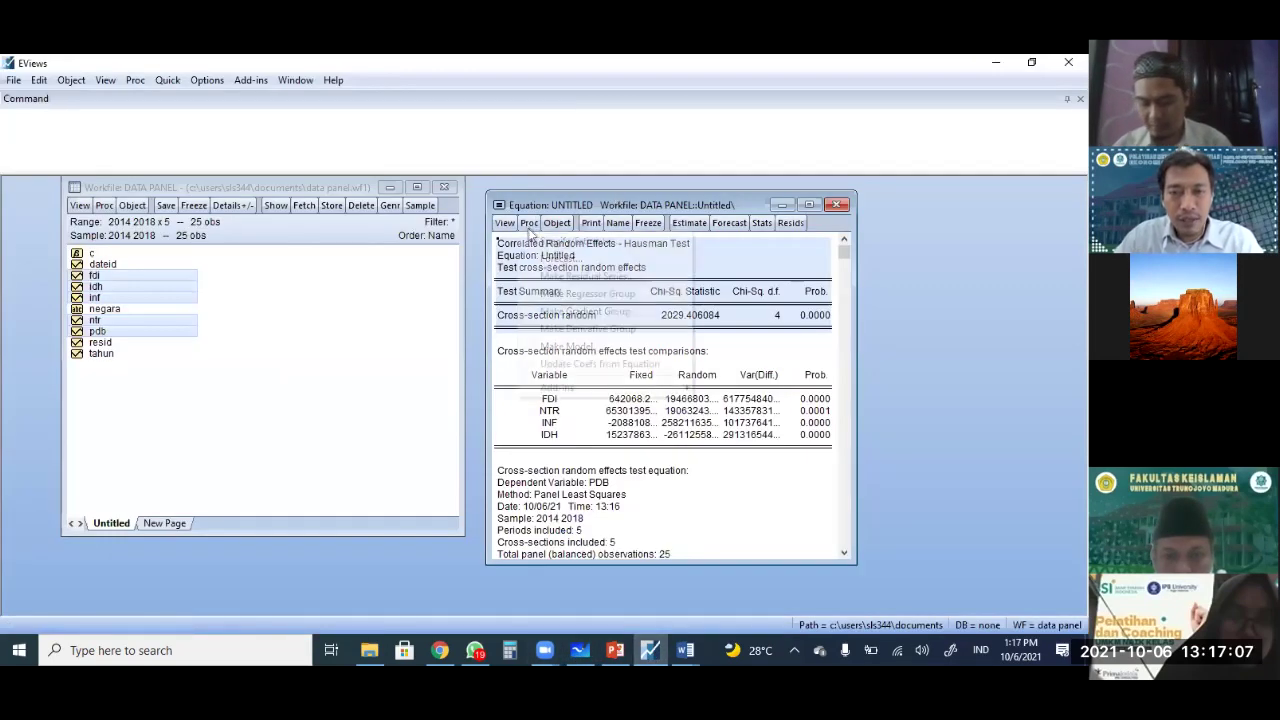
left_click(682, 222)
left_click(575, 257)
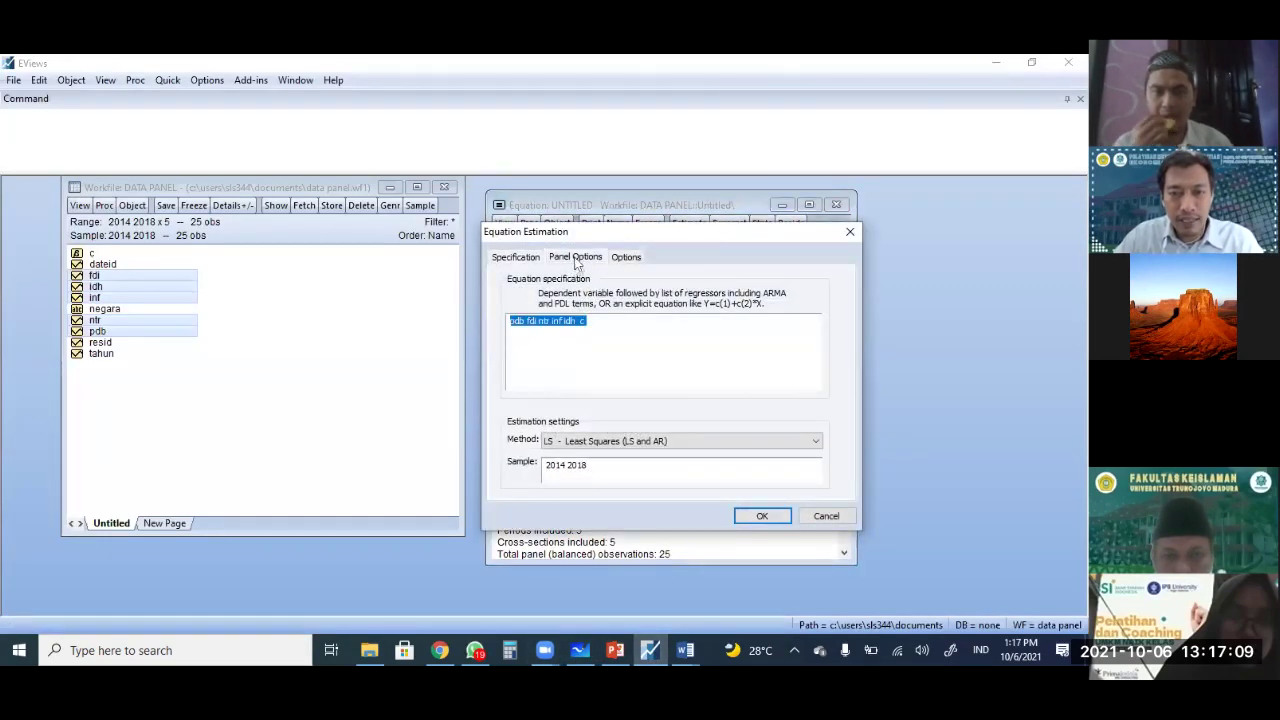
left_click(620, 297)
left_click(590, 310)
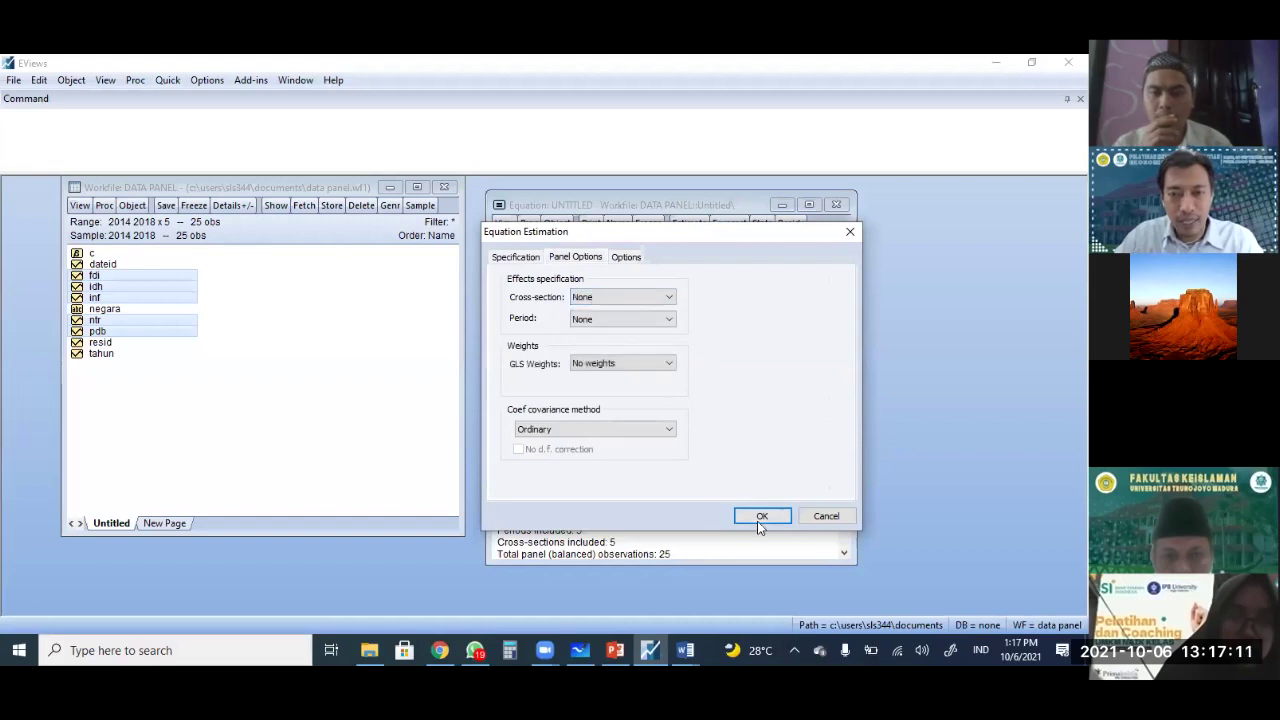
left_click(762, 516)
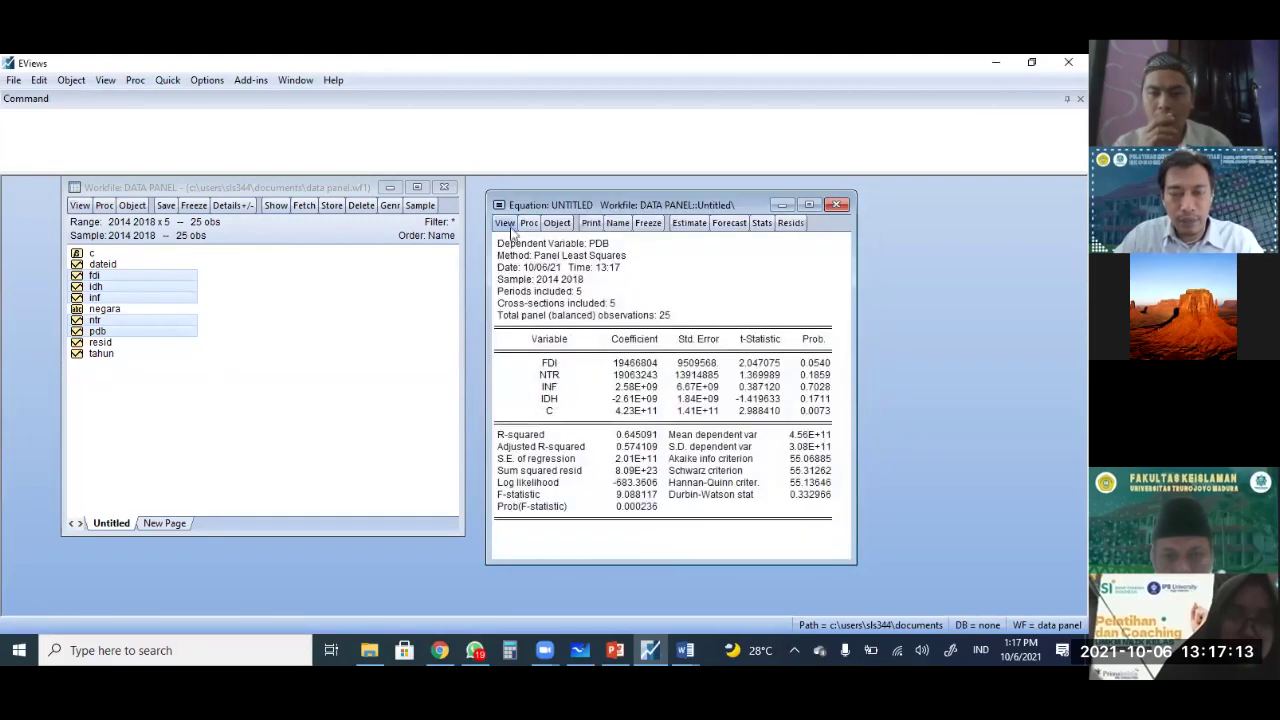
- Run the Omitted Random Effects - Lagrange Multiplier test and highlight the Breusch-Pagan row and its cross-section probability
left_click(505, 223)
mouse_move(590, 388)
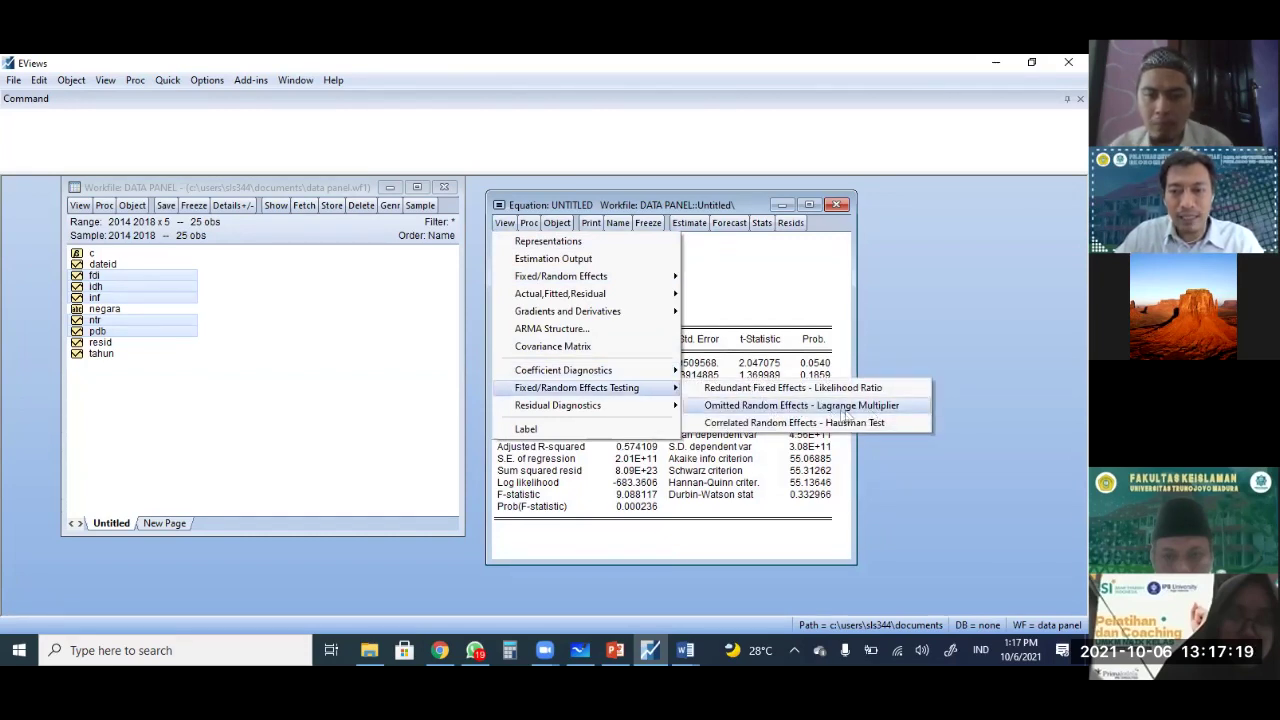
left_click(880, 408)
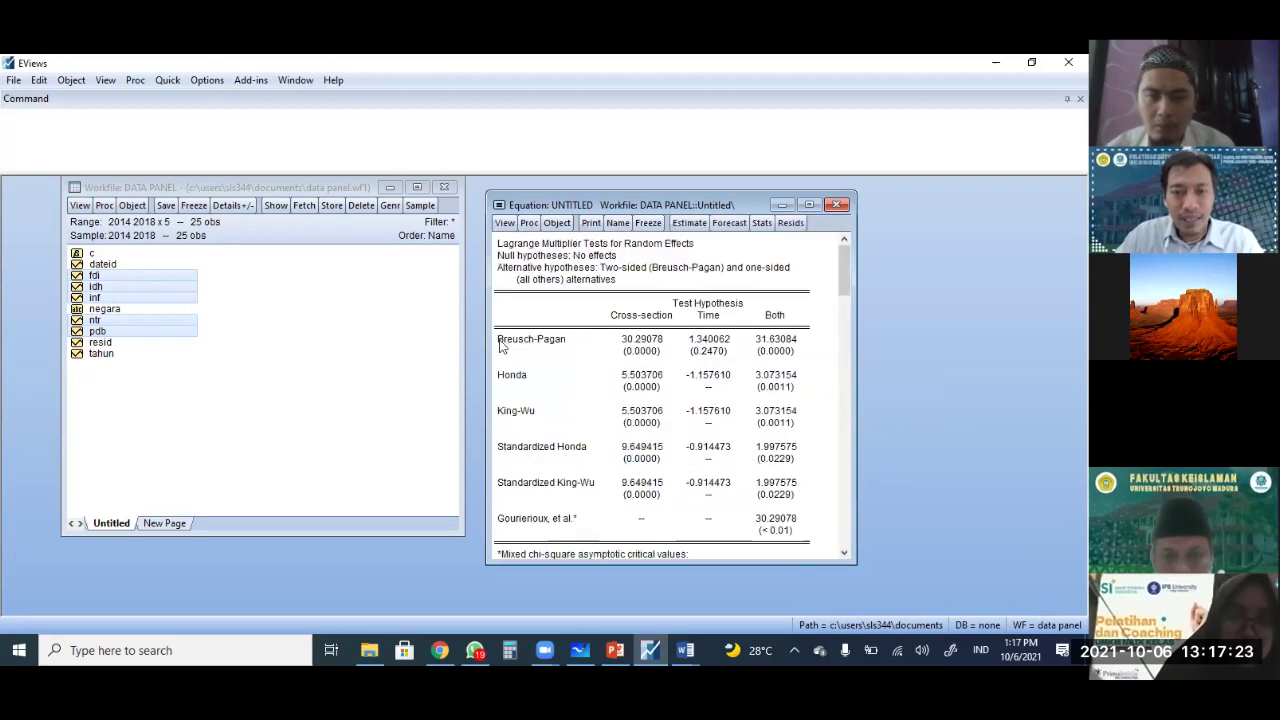
left_click_drag(498, 344, 796, 360)
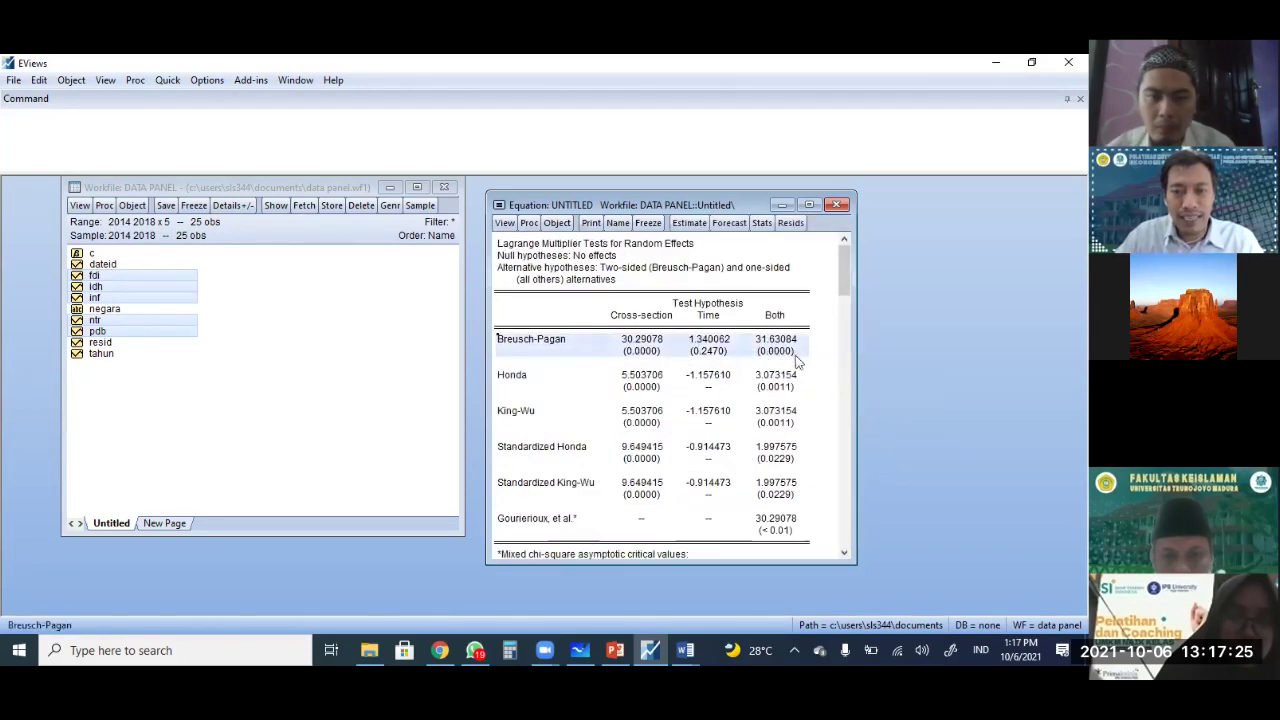
left_click(648, 352)
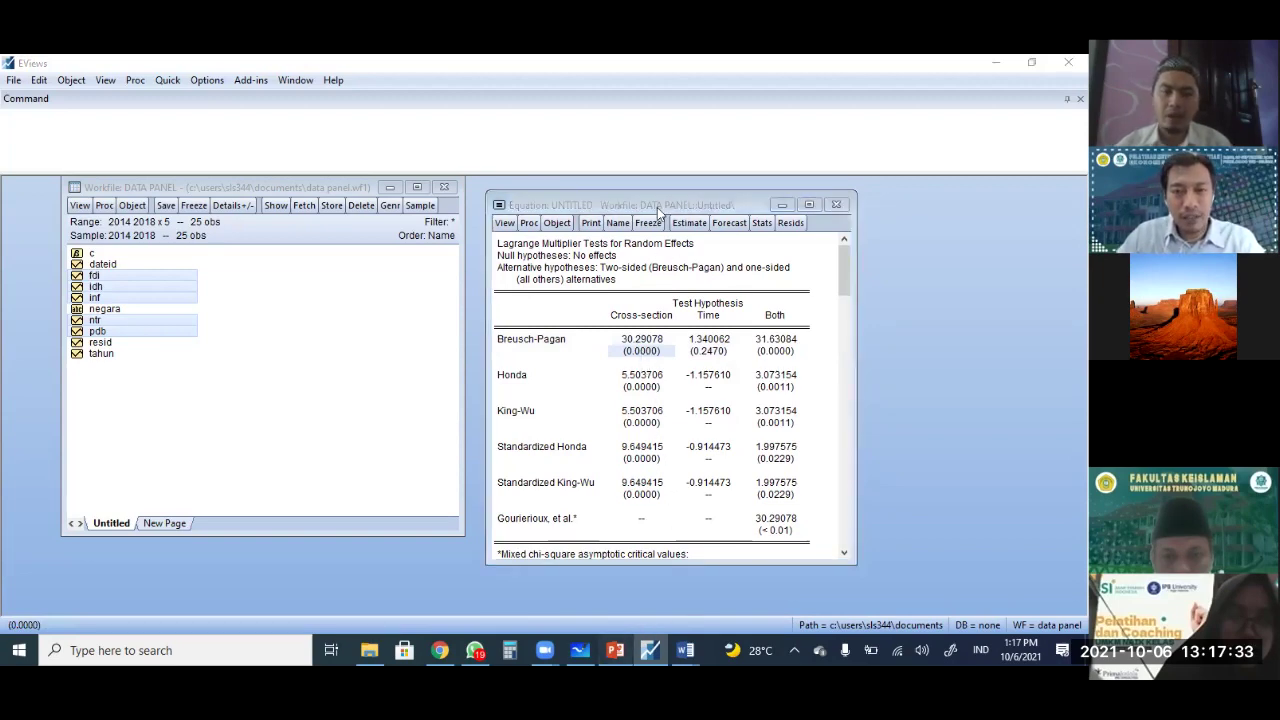
- Switch to the PowerPoint triangle slide and trace arrows for the Chow, Hausman and Lagrange Multiplier outcomes, marking the Fixed Effect corner
key("alt+Tab")
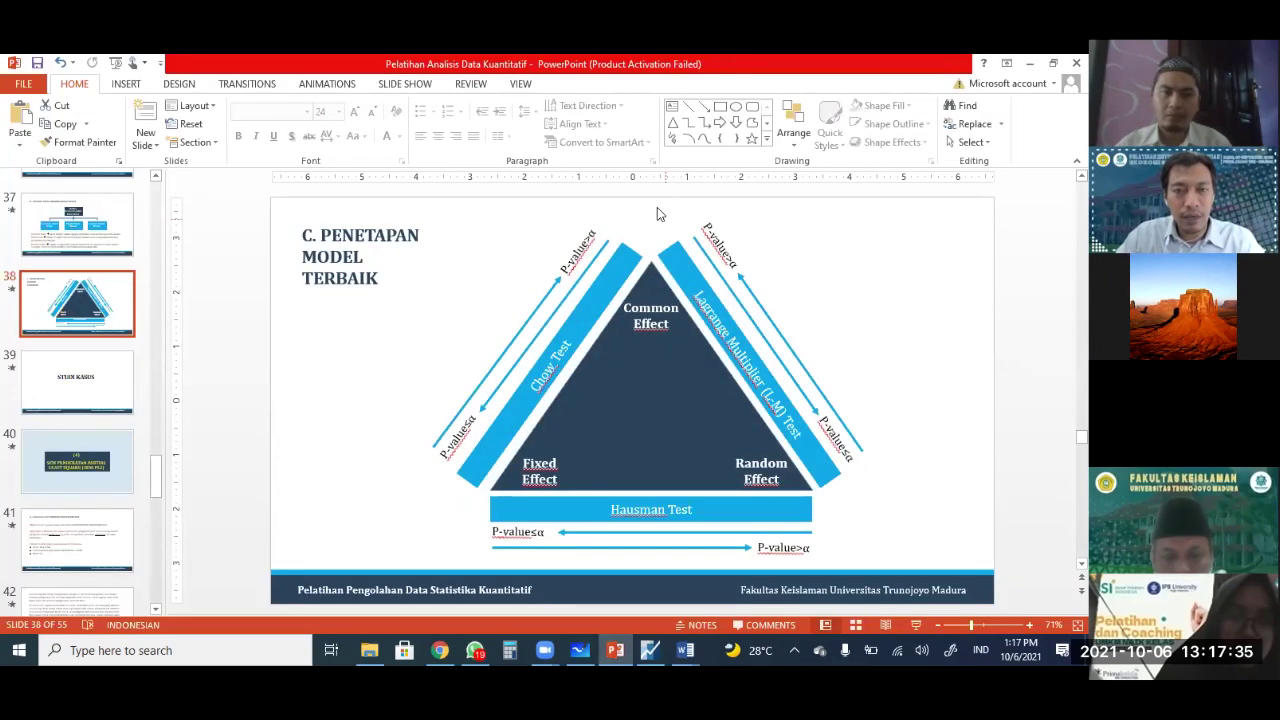
left_click_drag(627, 252, 466, 464)
left_click_drag(805, 517, 487, 517)
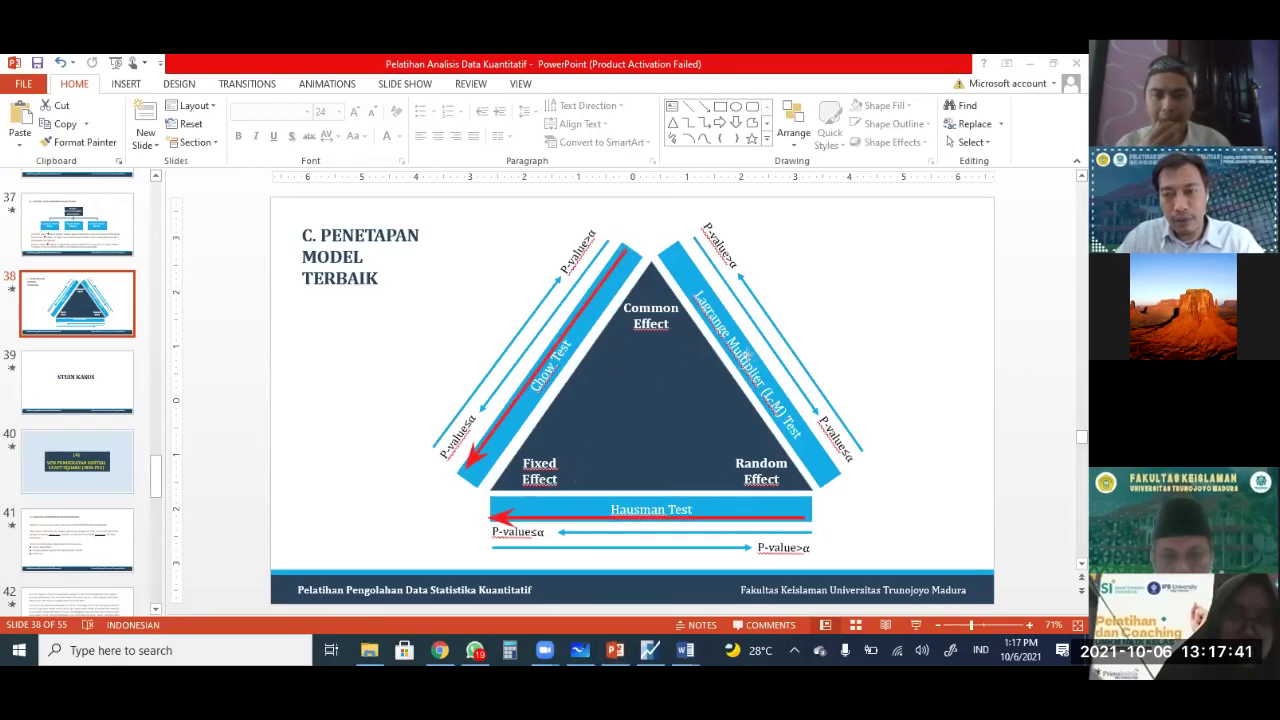
left_click_drag(670, 245, 835, 482)
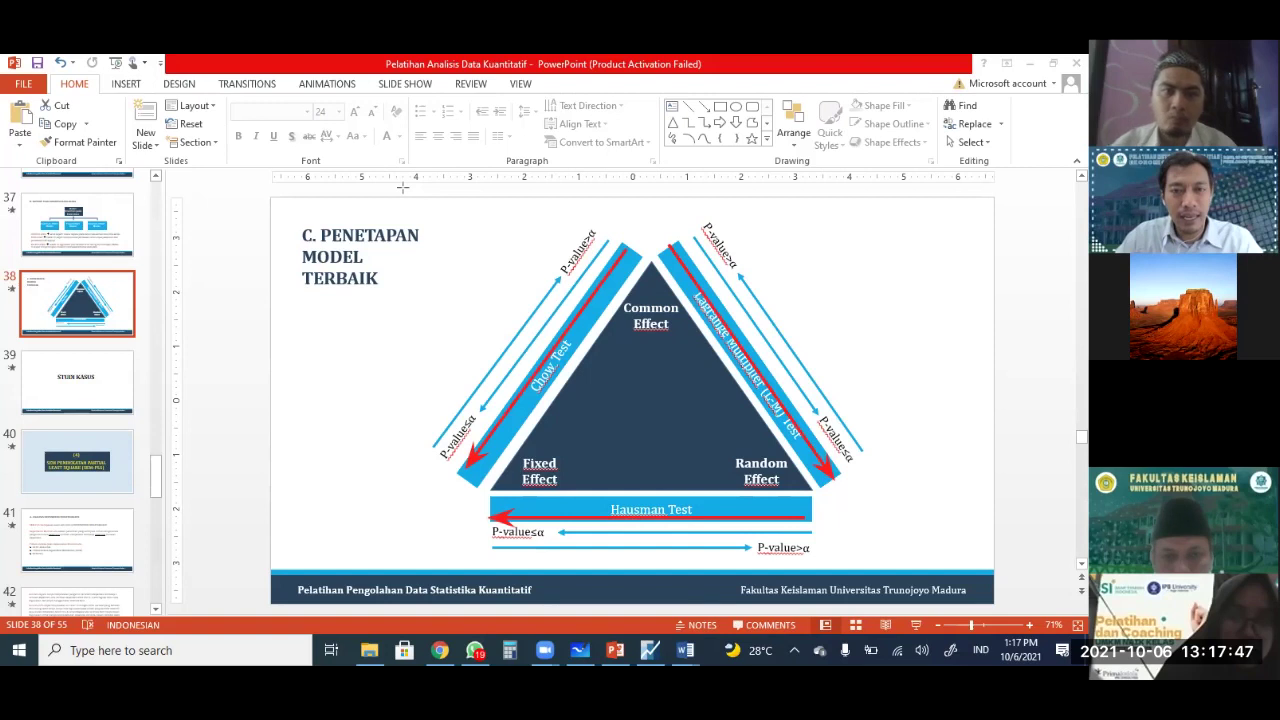
mouse_move(500, 454)
left_mouse_down()
mouse_move(513, 470)
mouse_move(555, 466)
mouse_move(580, 500)
left_mouse_up()
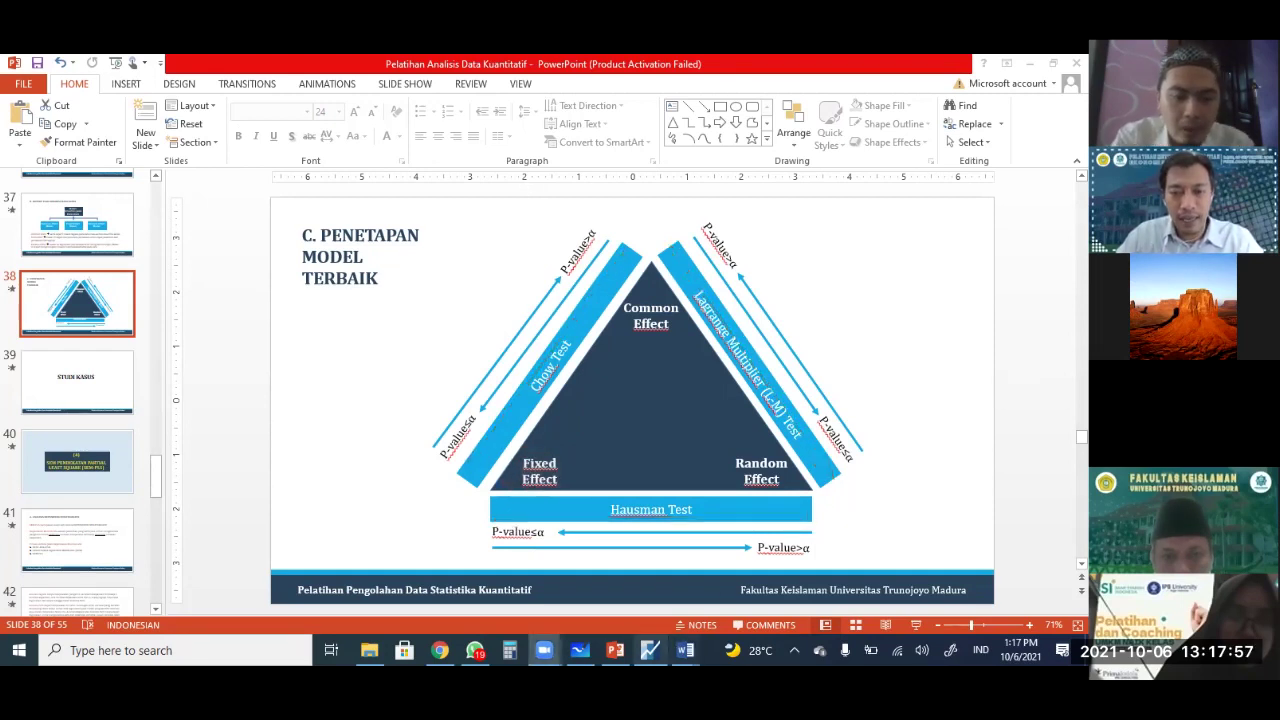
- Switch back to EViews and re-estimate the equation with Fixed cross-section effects
key("alt+Tab")
left_click(528, 222)
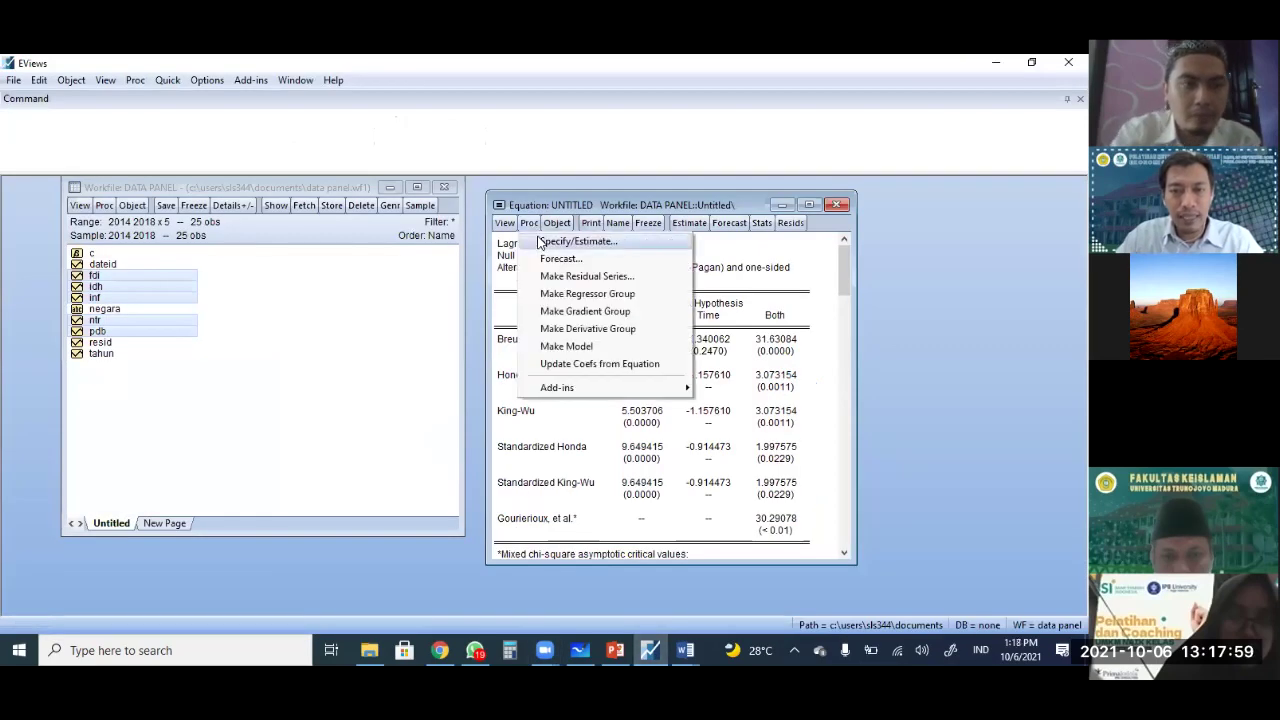
key("Escape")
left_click(689, 222)
left_click(575, 257)
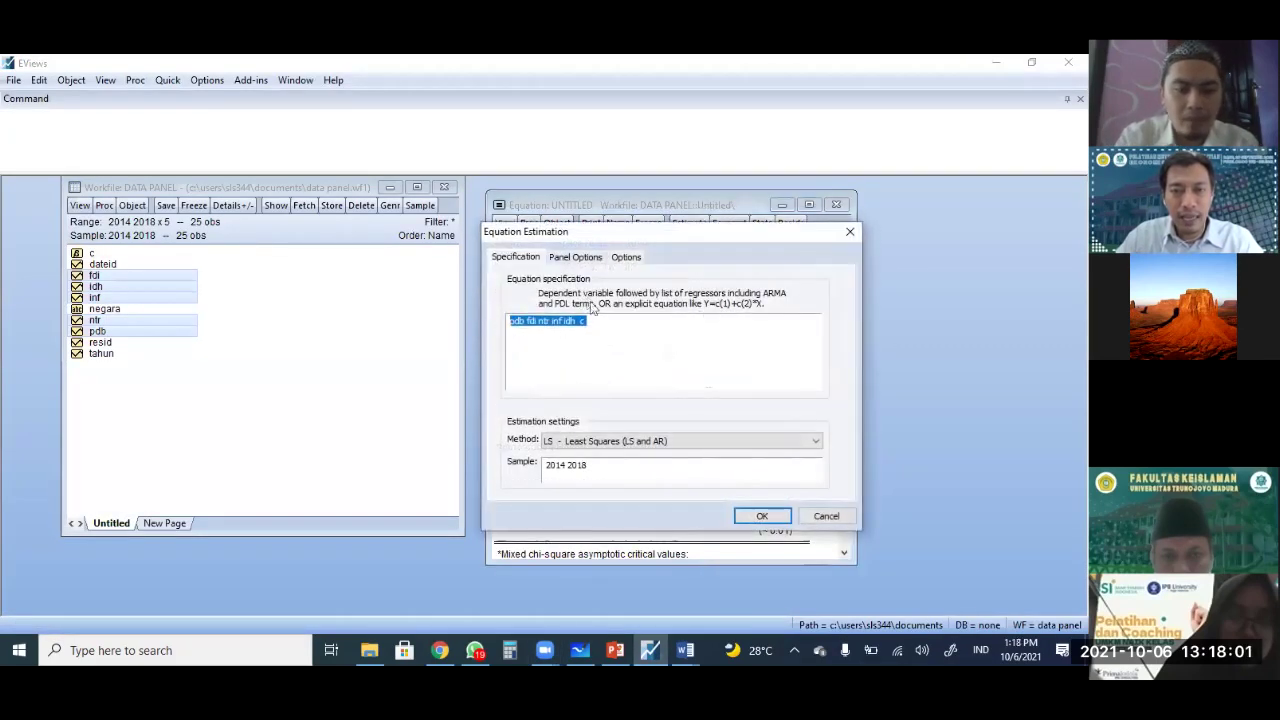
left_click(622, 297)
left_click(605, 323)
left_click(761, 516)
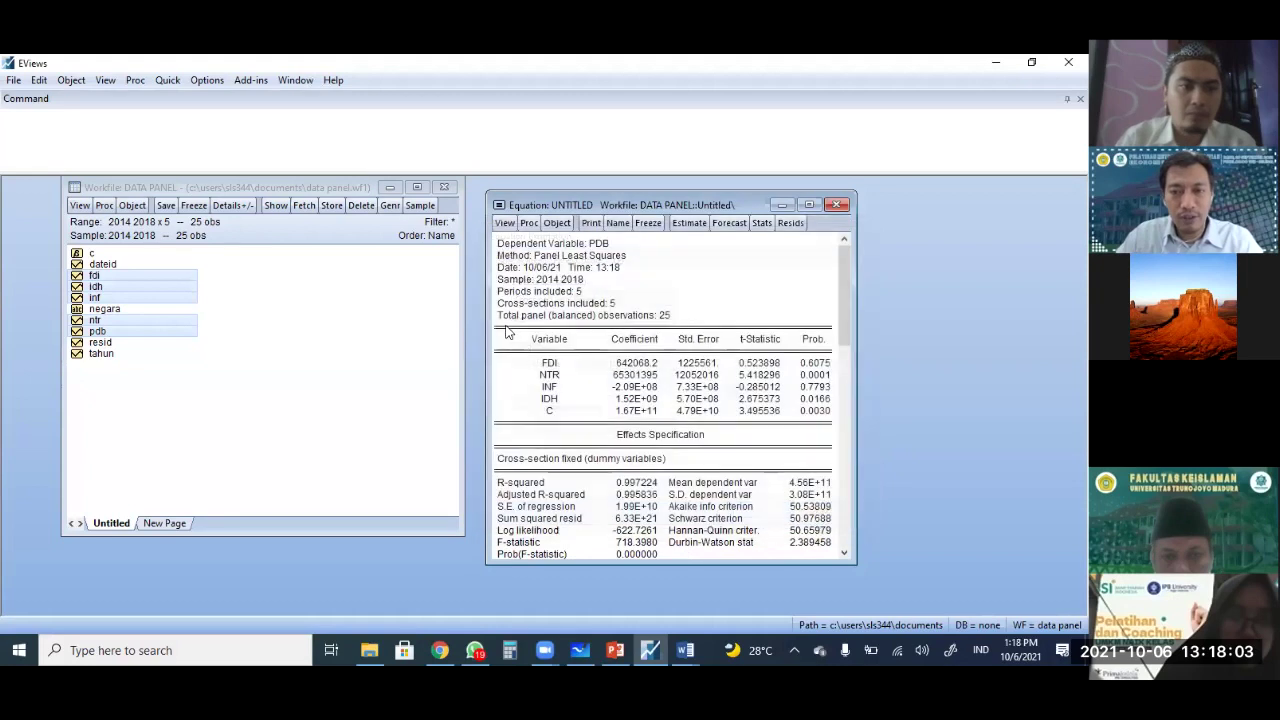
- Widen the equation window and examine the probabilities of NTR, IDH, FDI and INF in the fixed effects coefficient table
left_click_drag(503, 337, 828, 423)
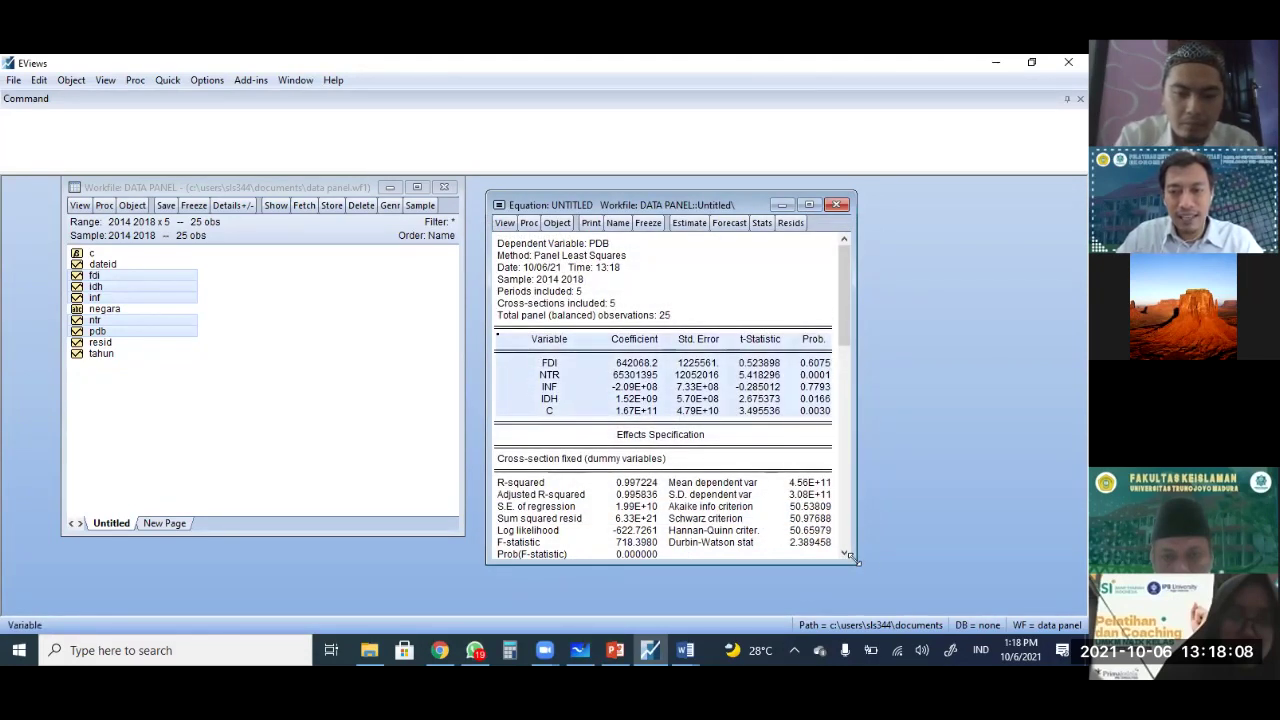
left_click_drag(855, 561, 913, 566)
left_click(818, 402)
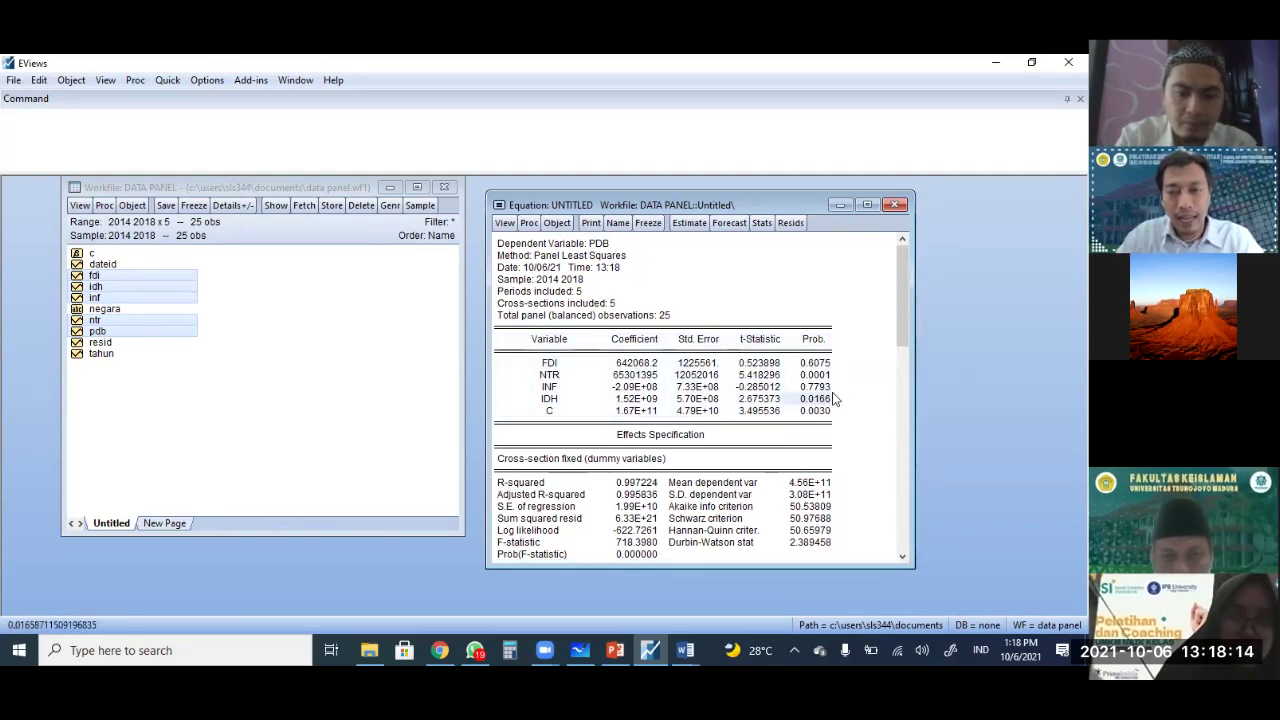
left_click(824, 375)
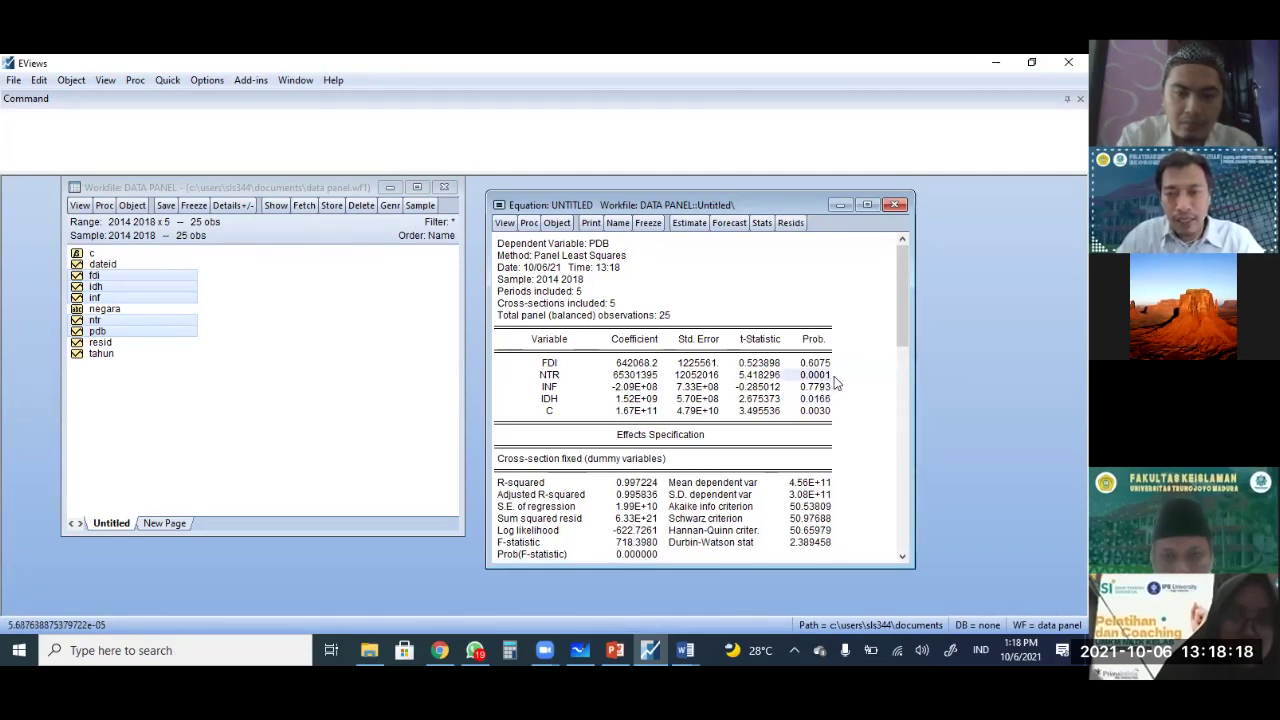
left_click_drag(566, 377, 810, 385)
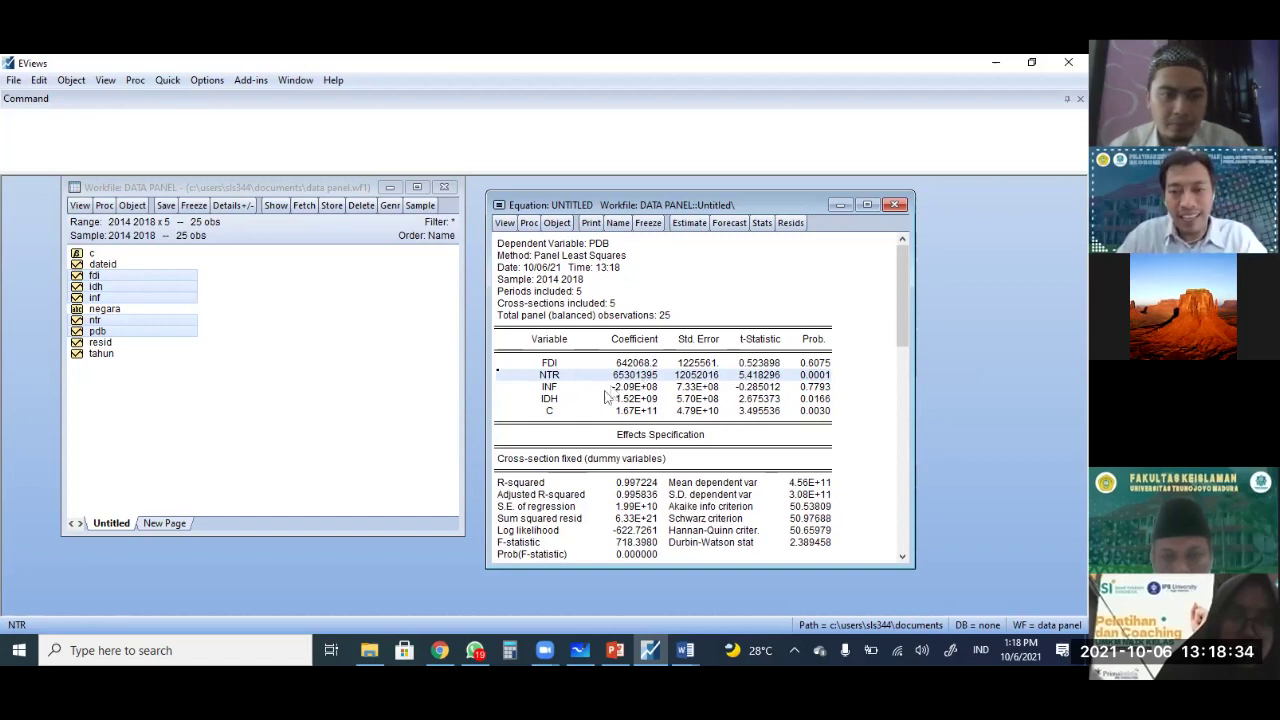
left_click(538, 399)
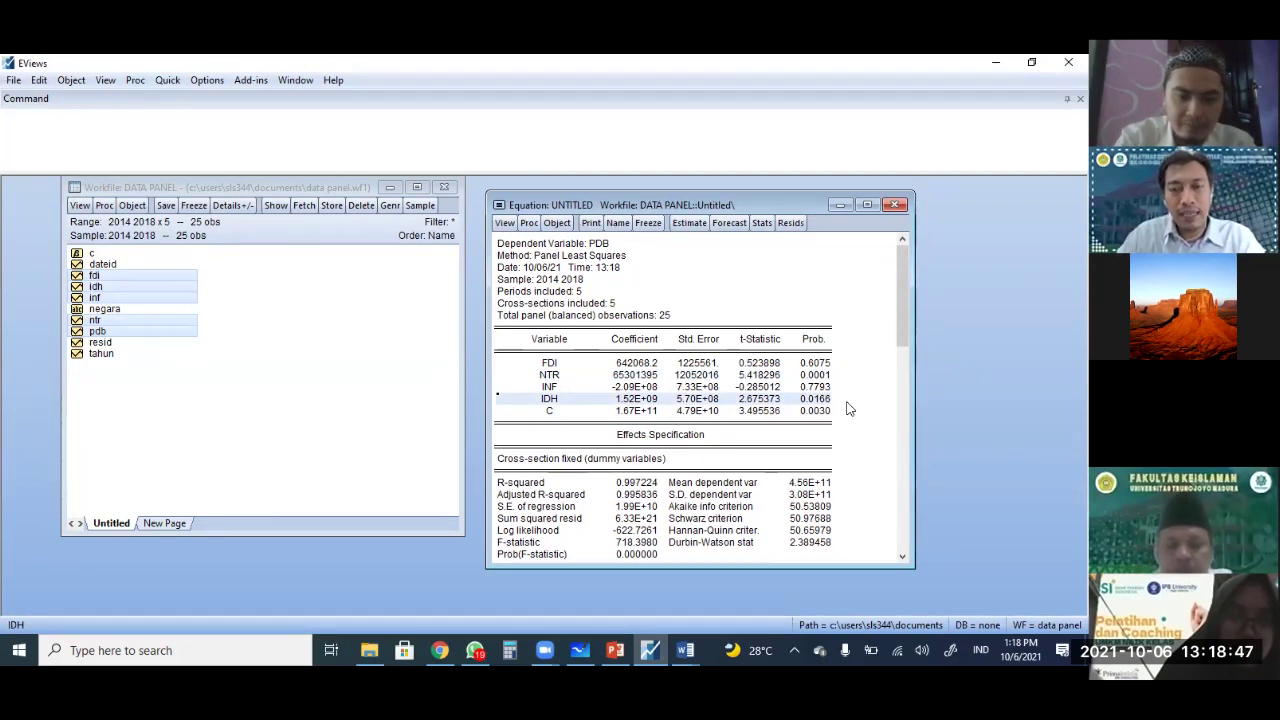
left_click(815, 364)
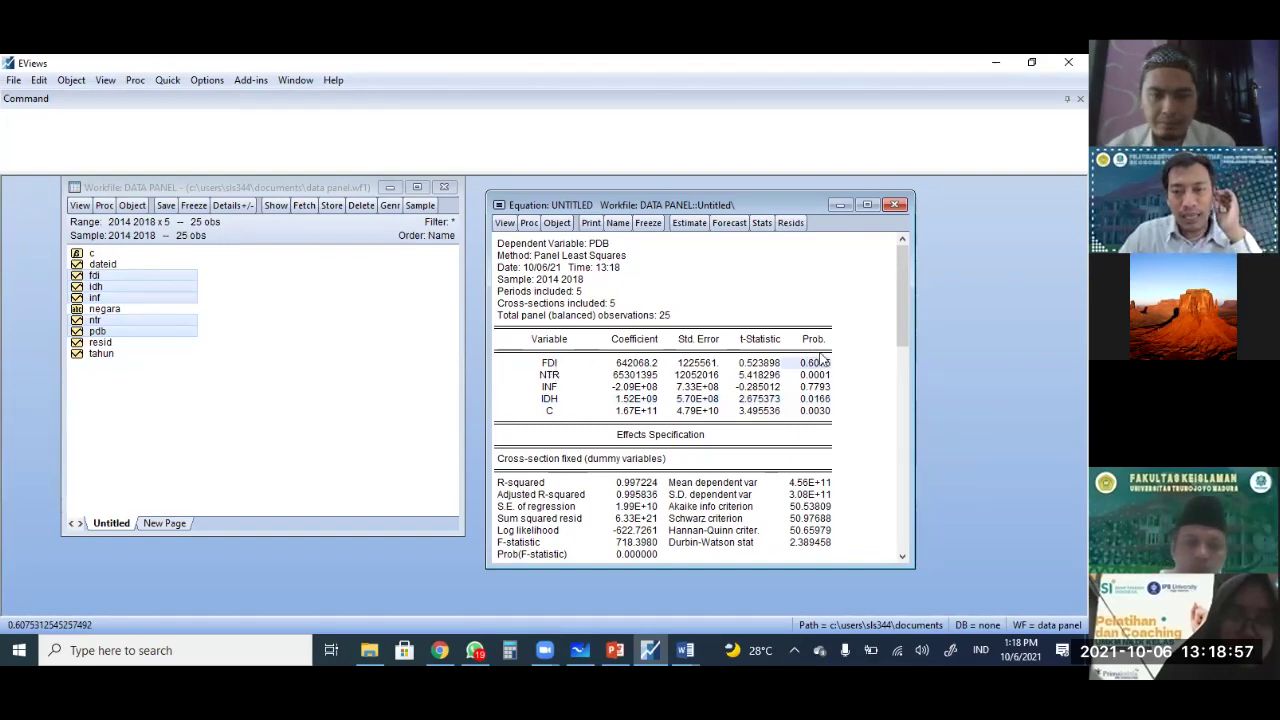
left_click(549, 387)
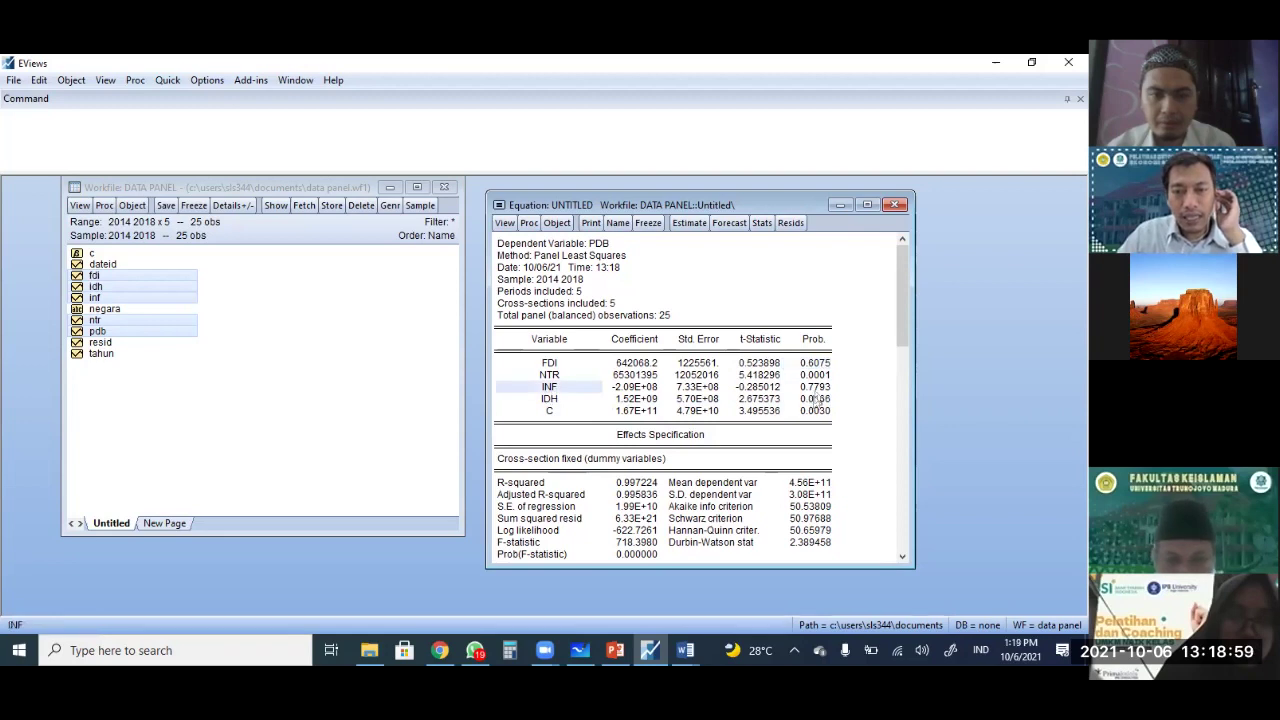
left_click(815, 388)
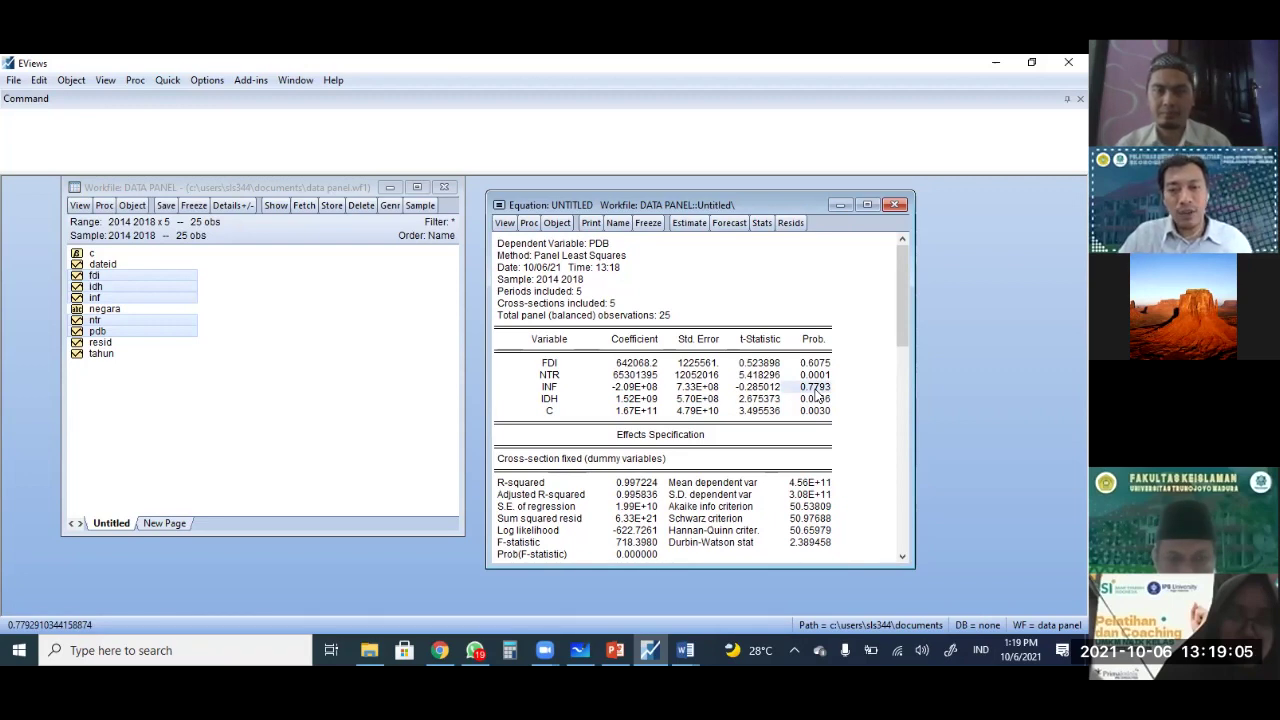
- Examine the Coefficient column of the fixed effects output from FDI to C, including the NTR coefficient
left_click_drag(636, 363, 637, 416)
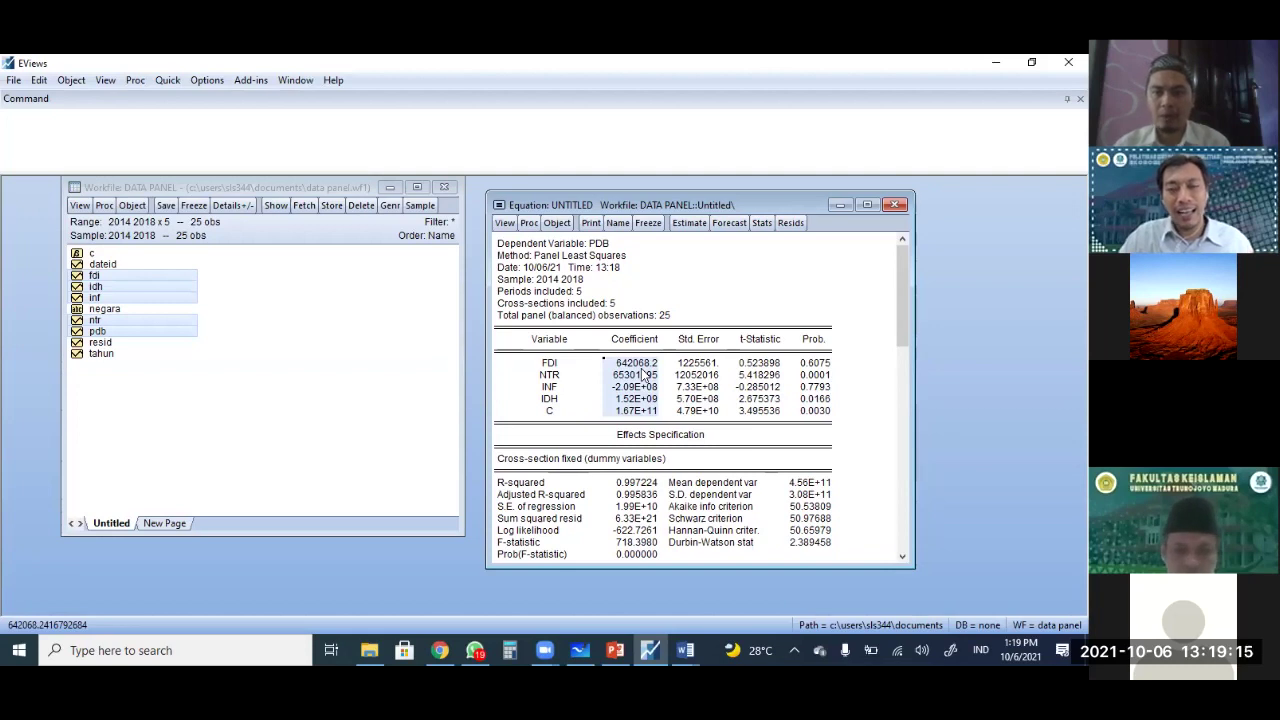
left_click(638, 376)
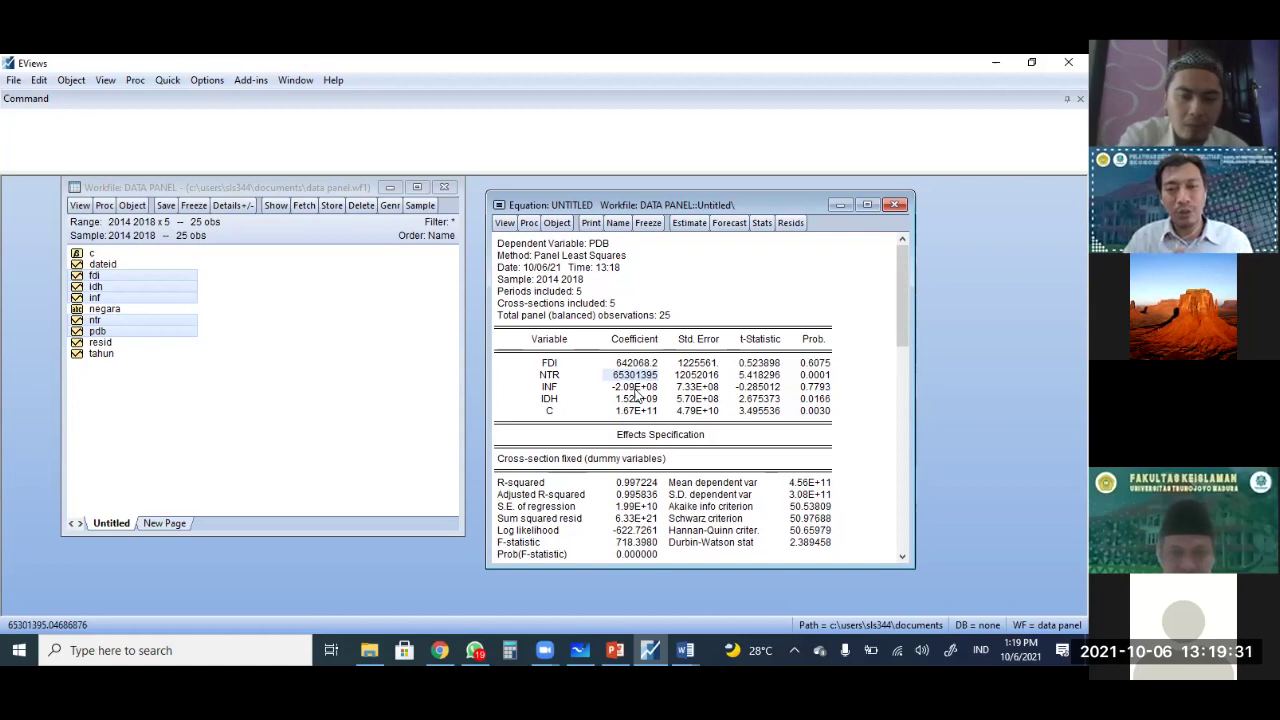
left_click_drag(636, 362, 632, 420)
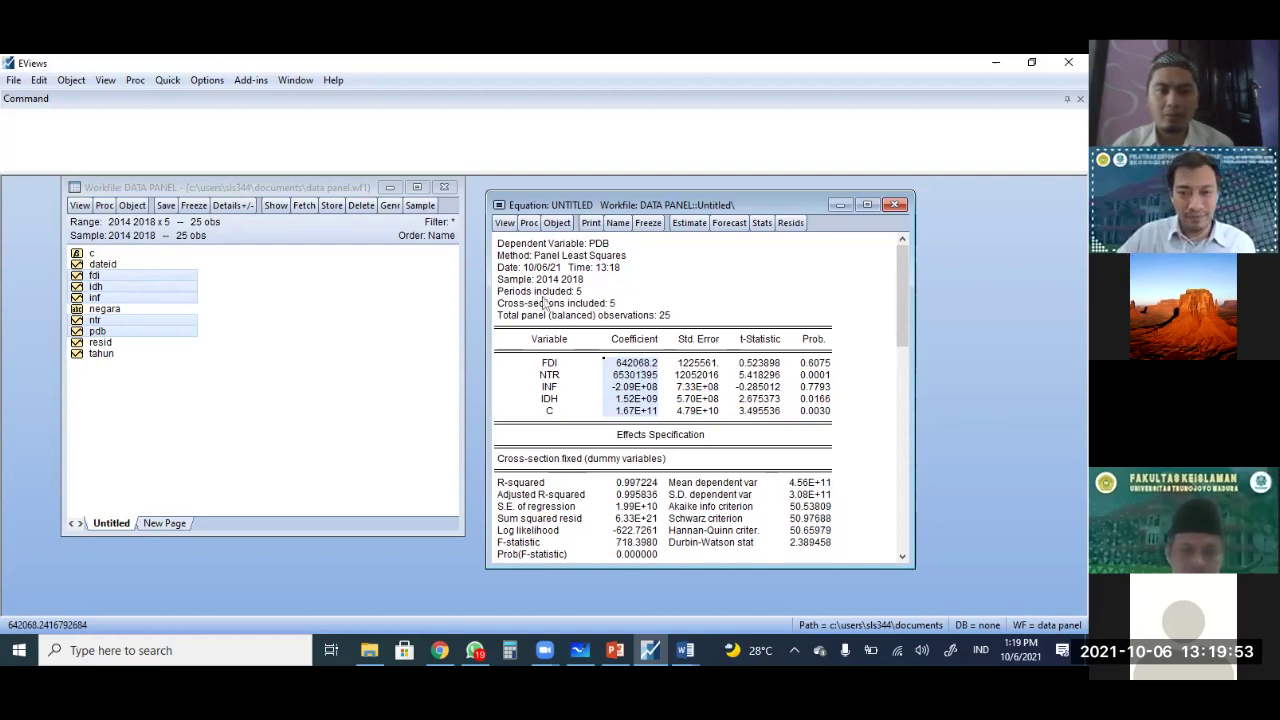
left_click(504, 223)
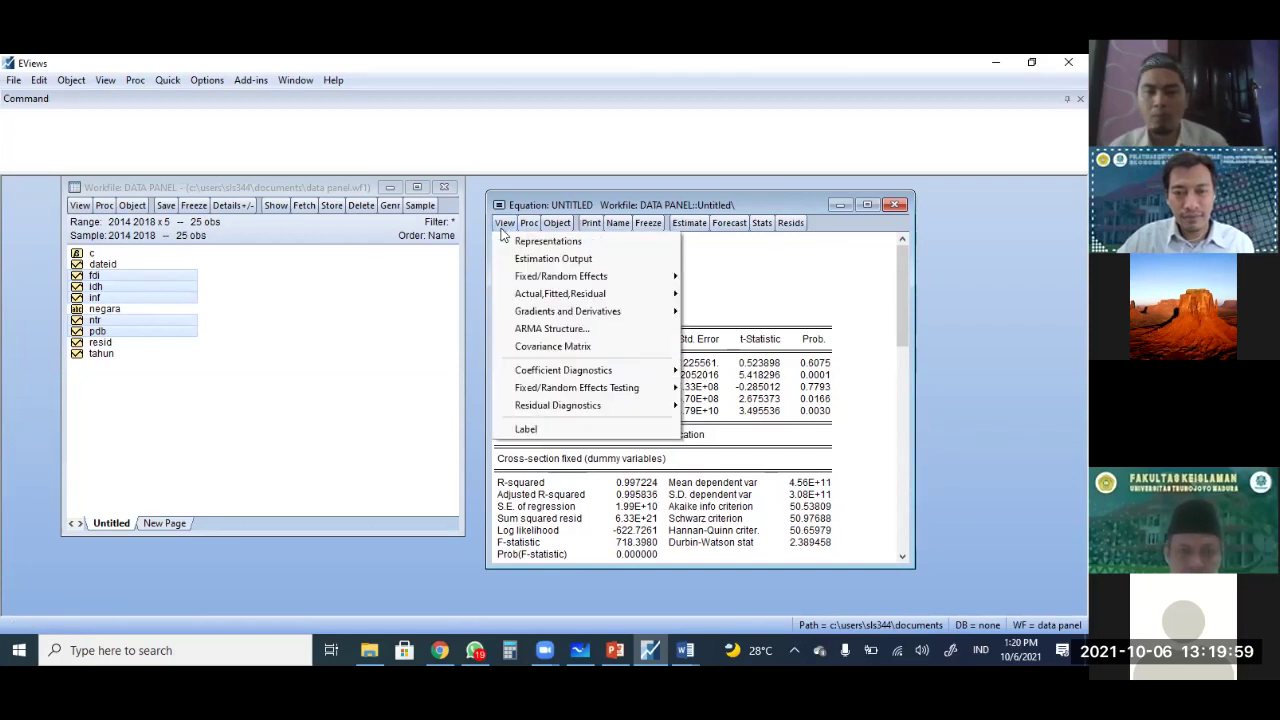
left_click(754, 266)
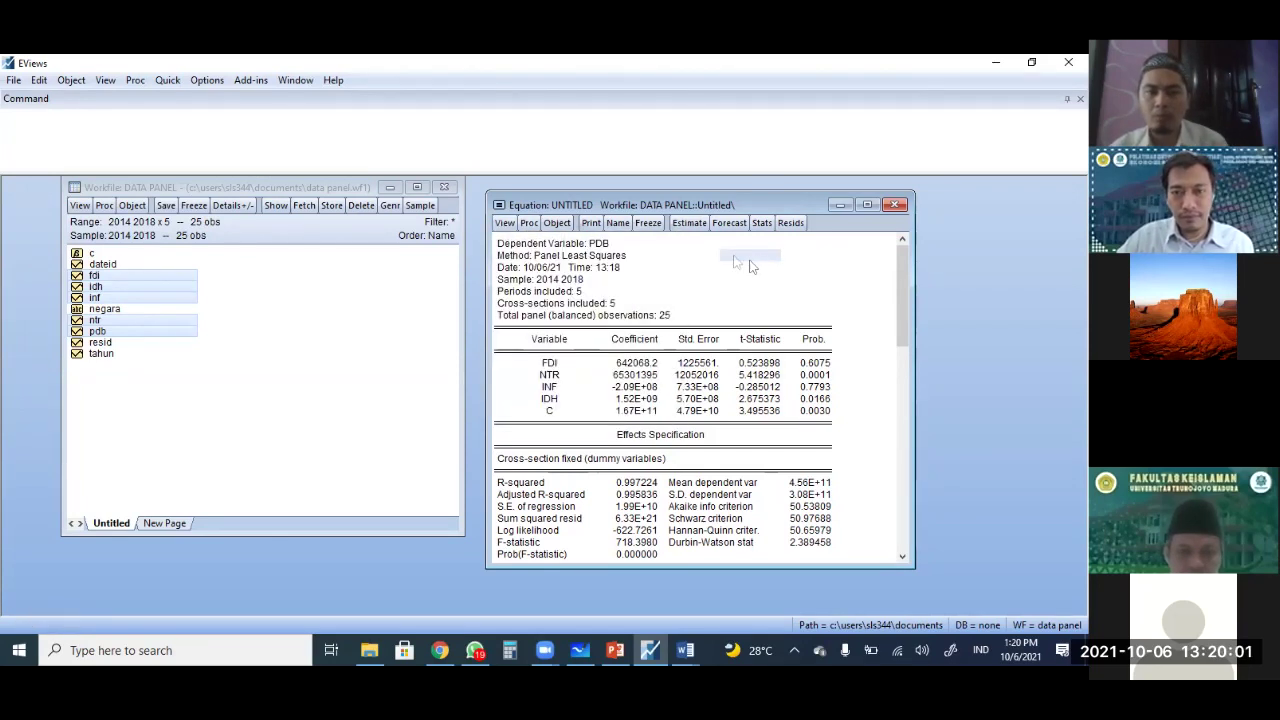
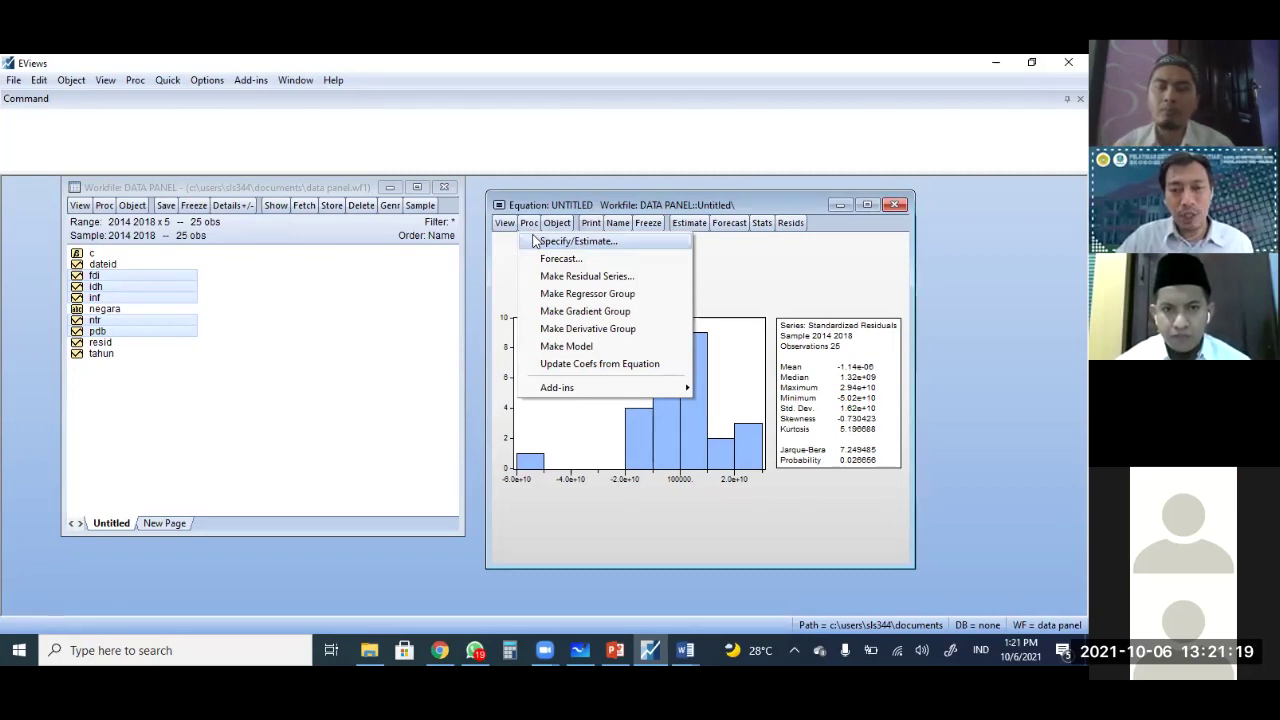
- Re-estimate the equation pdb fdi ntr inf idh c with cross-section and period effects both set to None
left_click(575, 241)
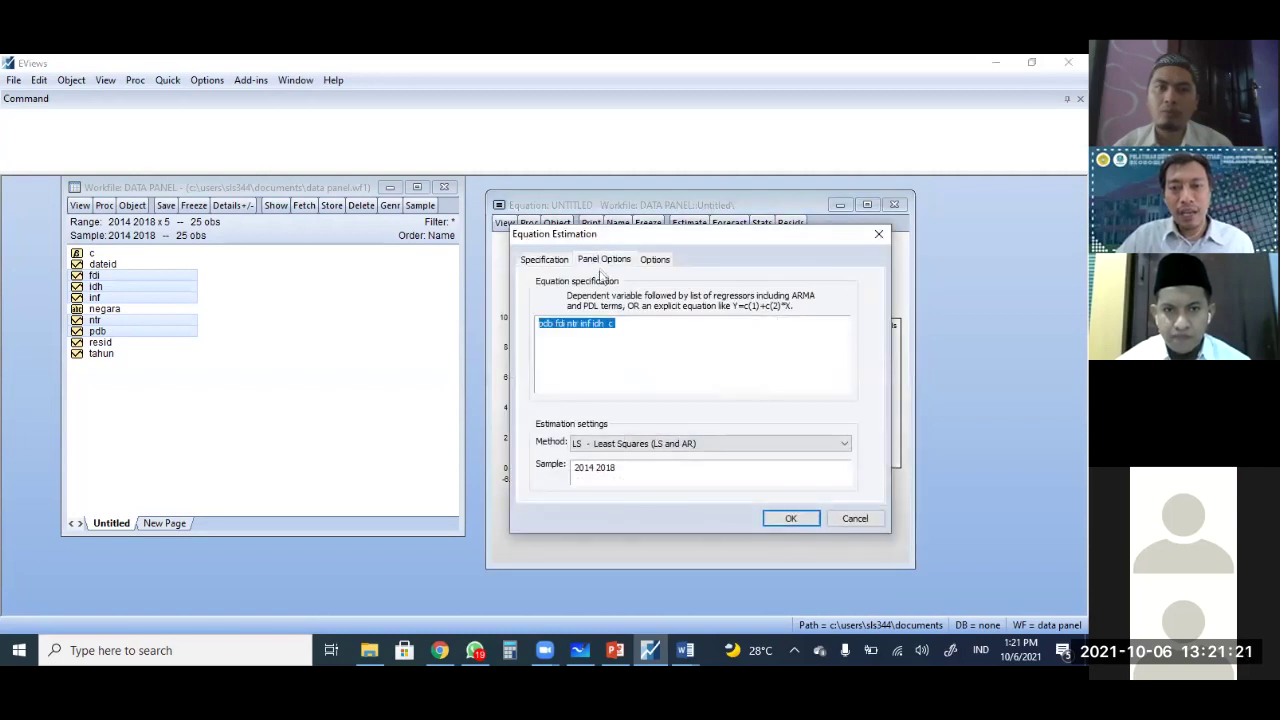
left_click(604, 259)
left_click(610, 303)
left_click(612, 311)
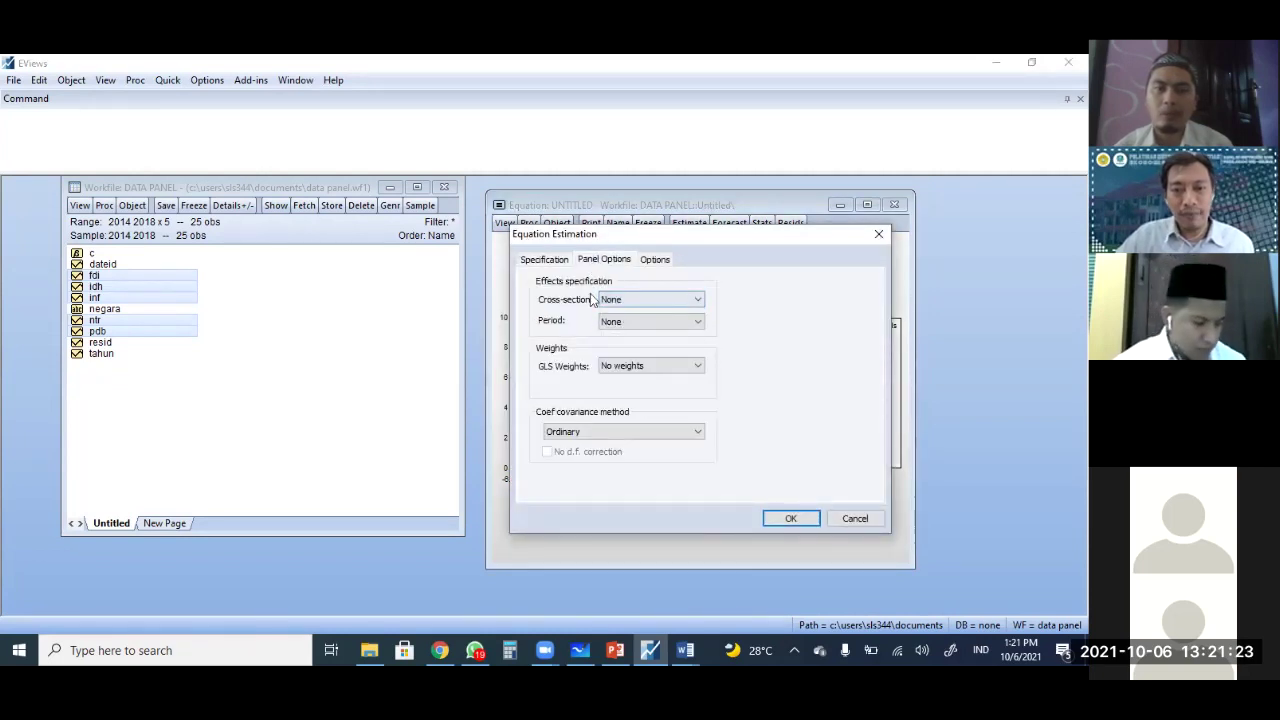
left_click(795, 519)
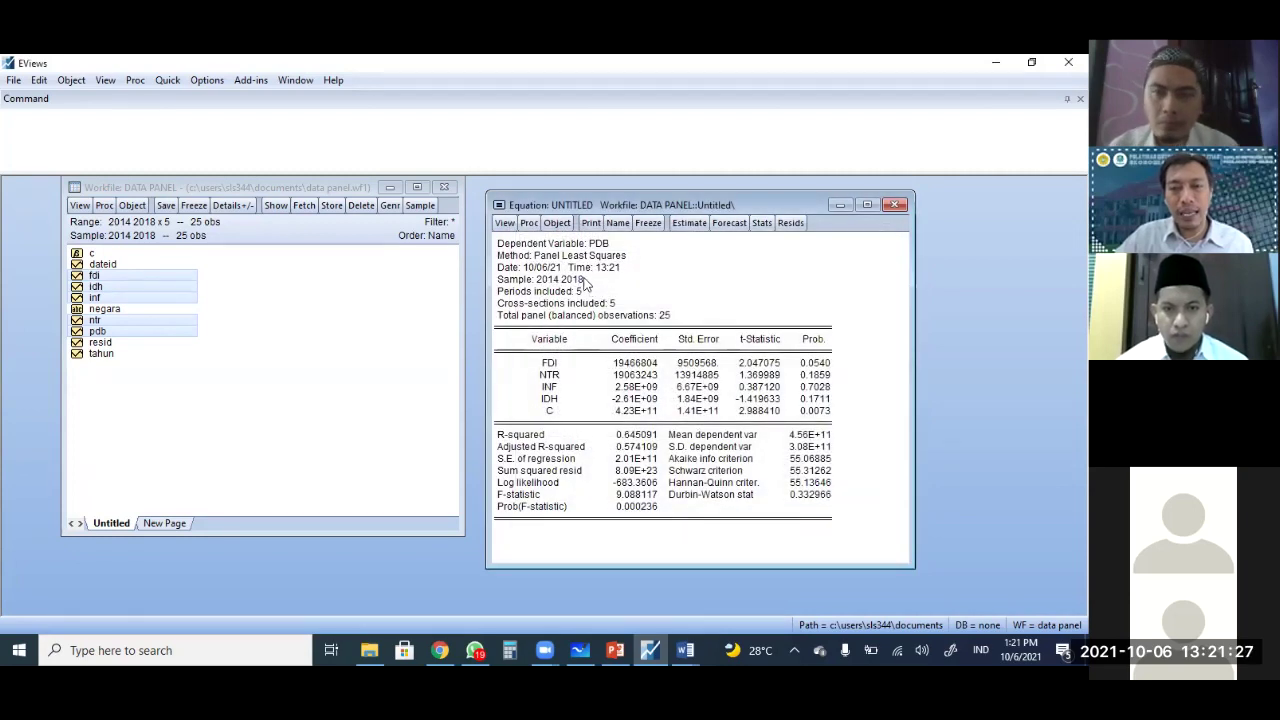
- Examine the Panel Least Squares output: the estimation method, the coefficient table and the Durbin-Watson statistic
left_click(548, 260)
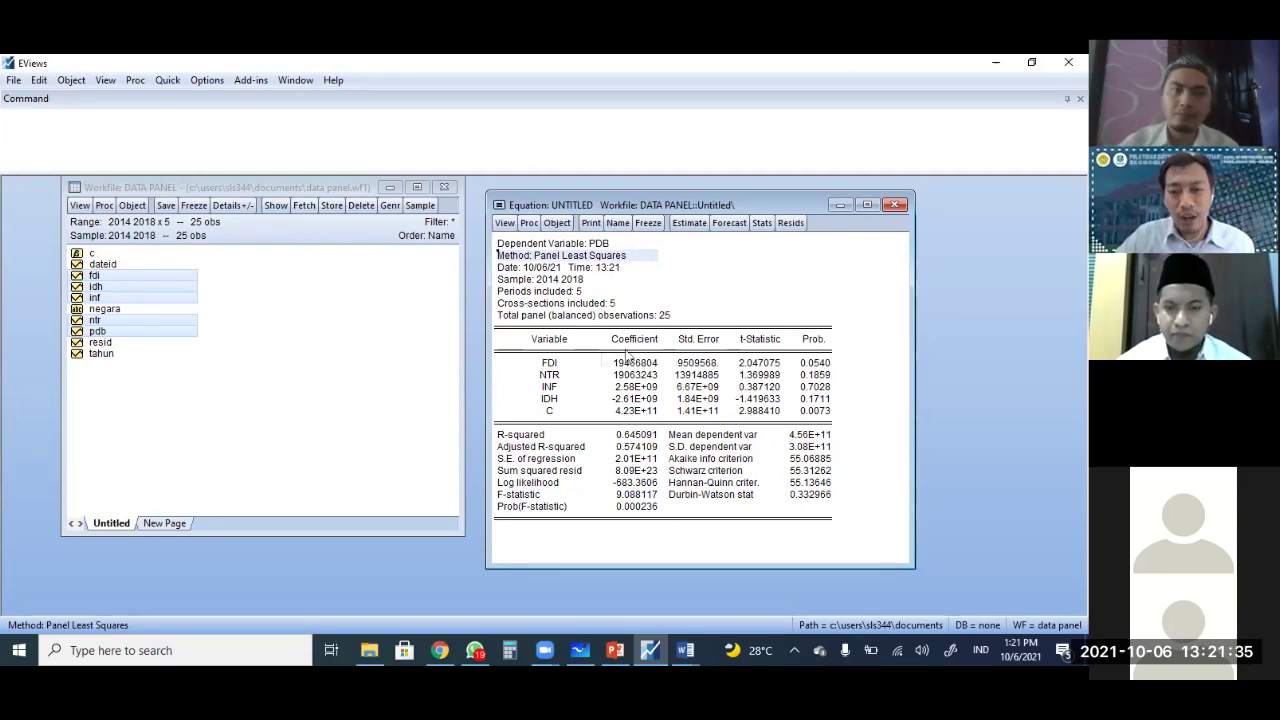
left_click(550, 362)
left_click_drag(597, 384, 814, 428)
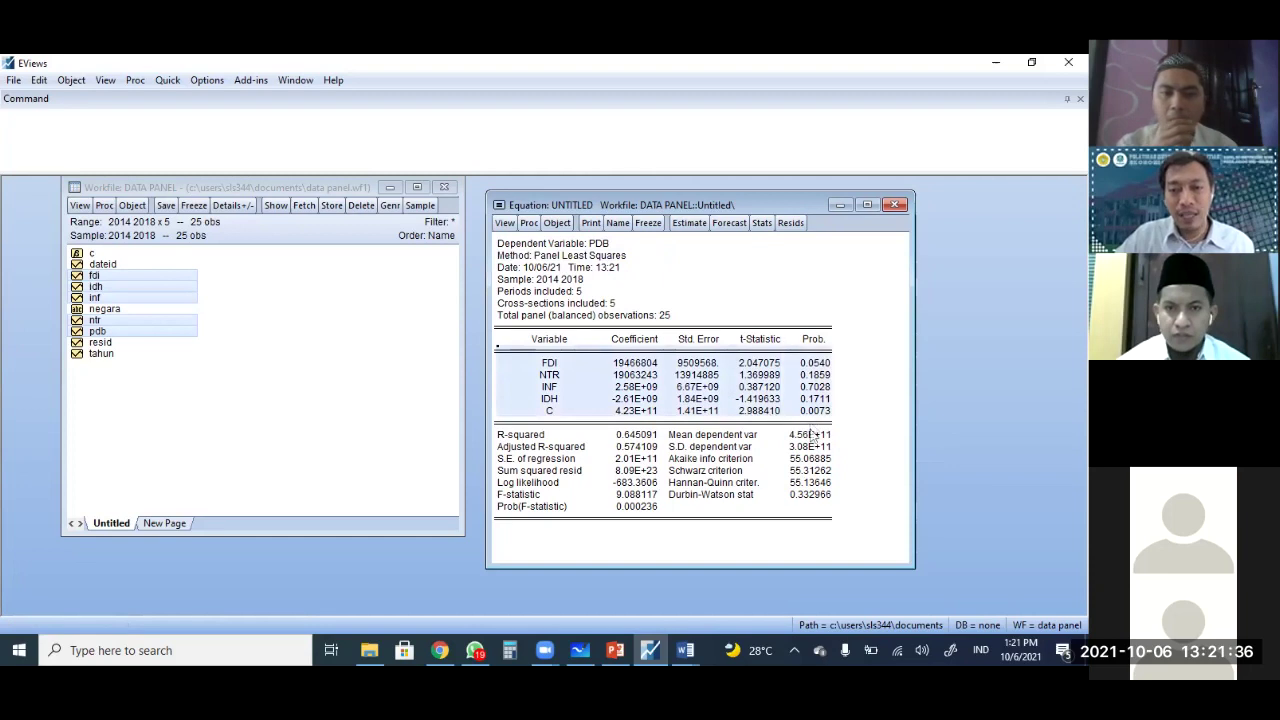
left_click(733, 503)
left_click_drag(733, 503, 825, 497)
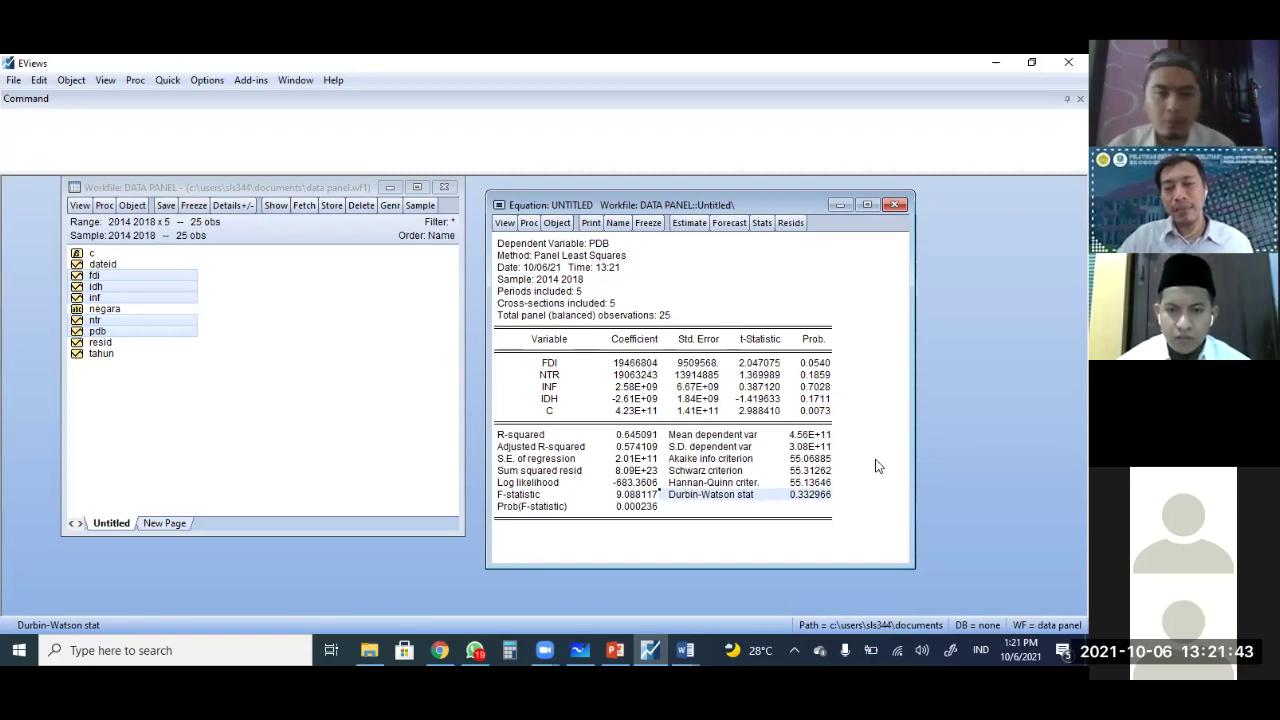
key("Up")
key("Up")
key("Up")
key("Up")
key("Up")
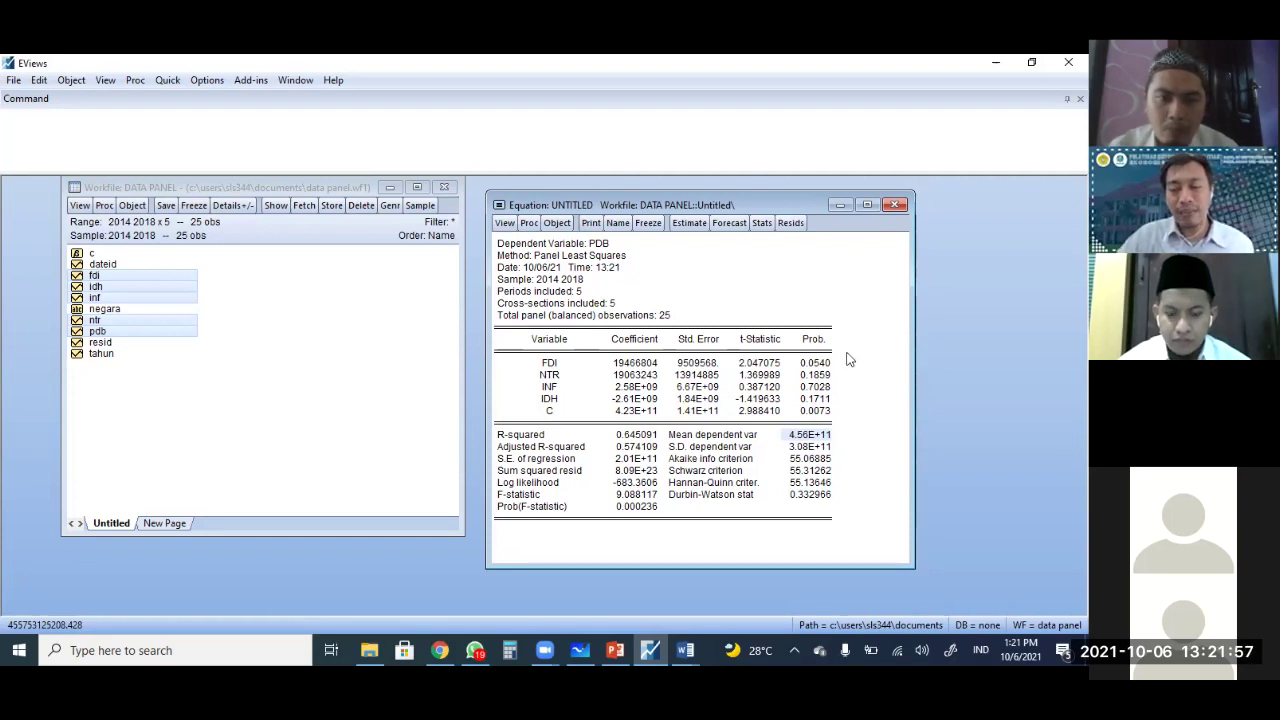
left_click(551, 258)
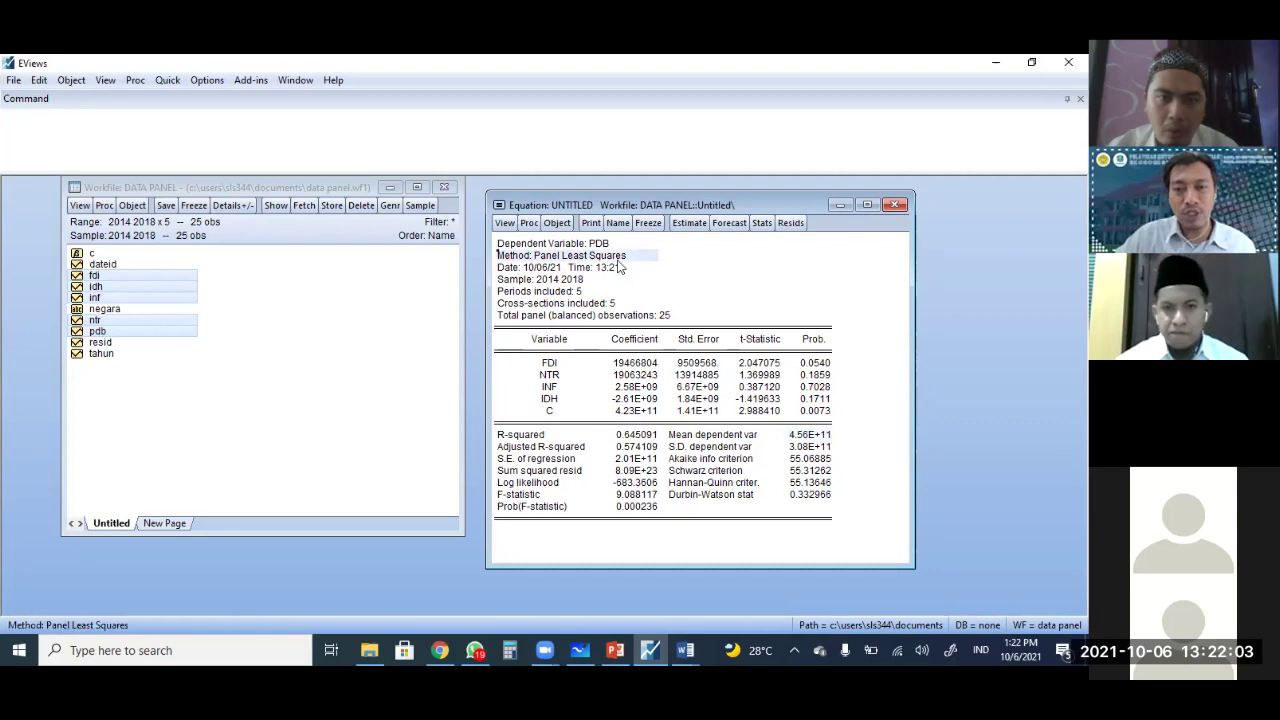
- Check which residual diagnostic tests are offered for the panel equation
left_click(505, 226)
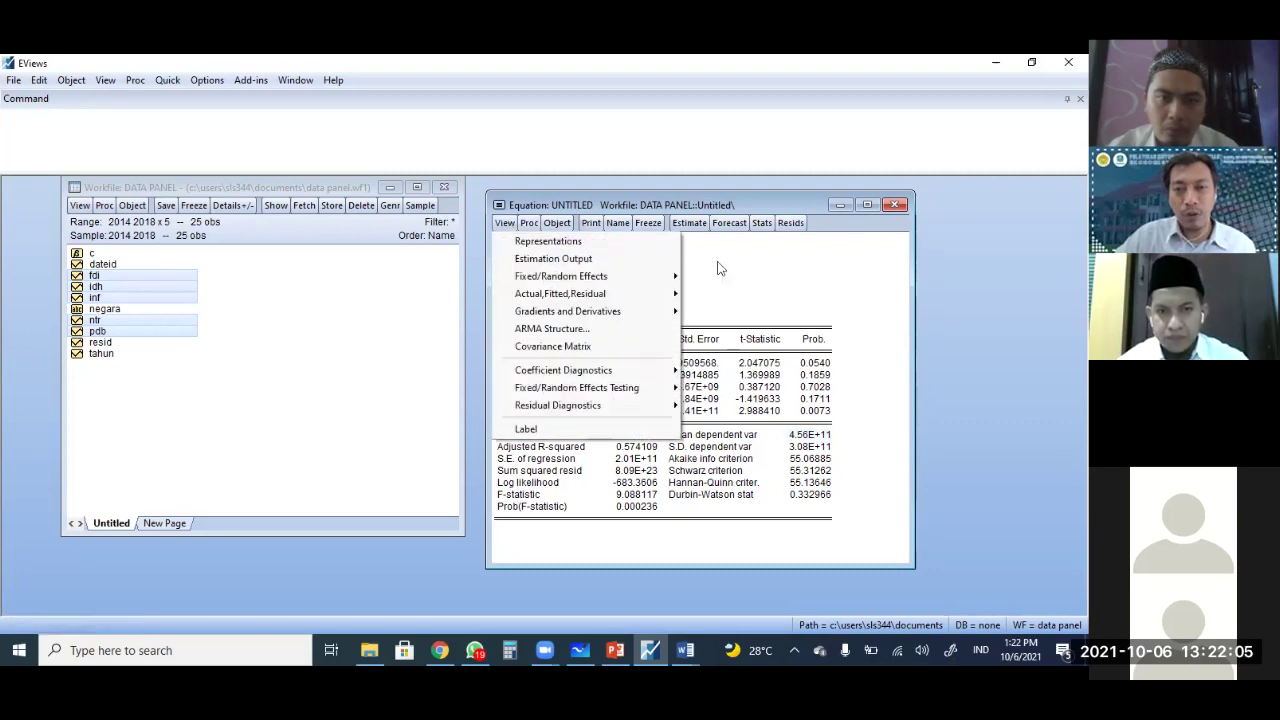
left_click(507, 227)
left_click(511, 228)
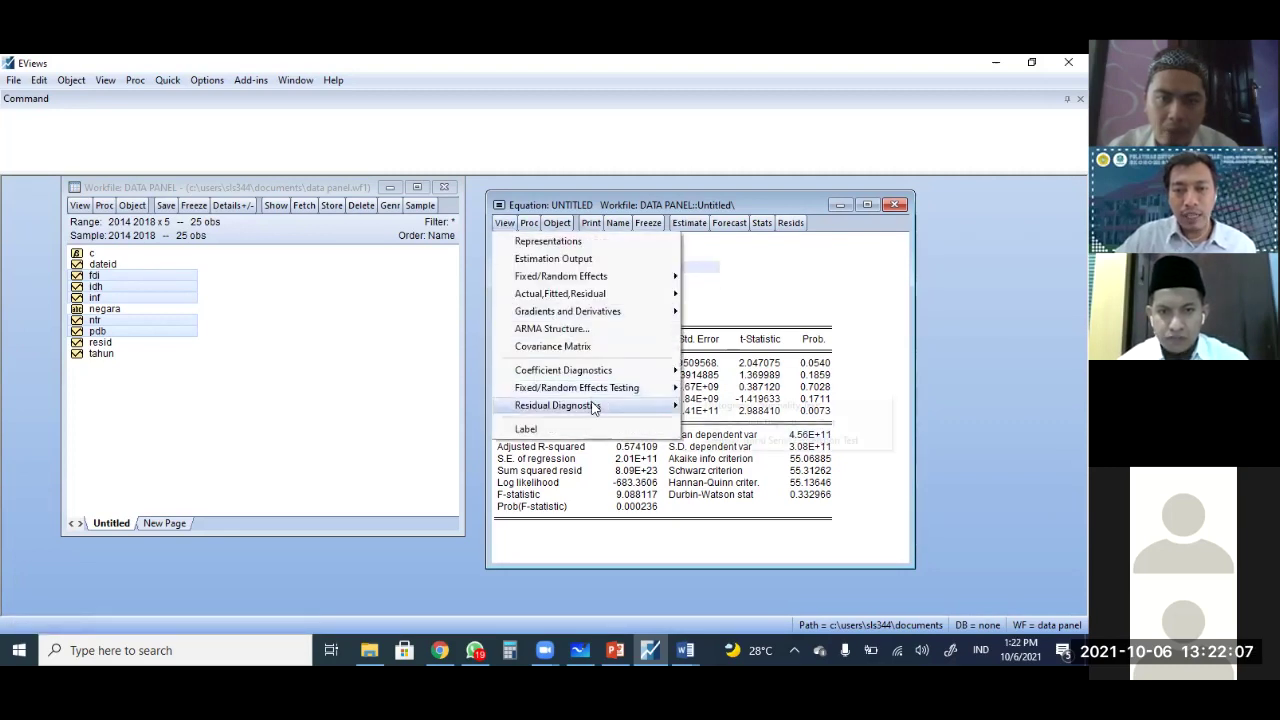
mouse_move(596, 408)
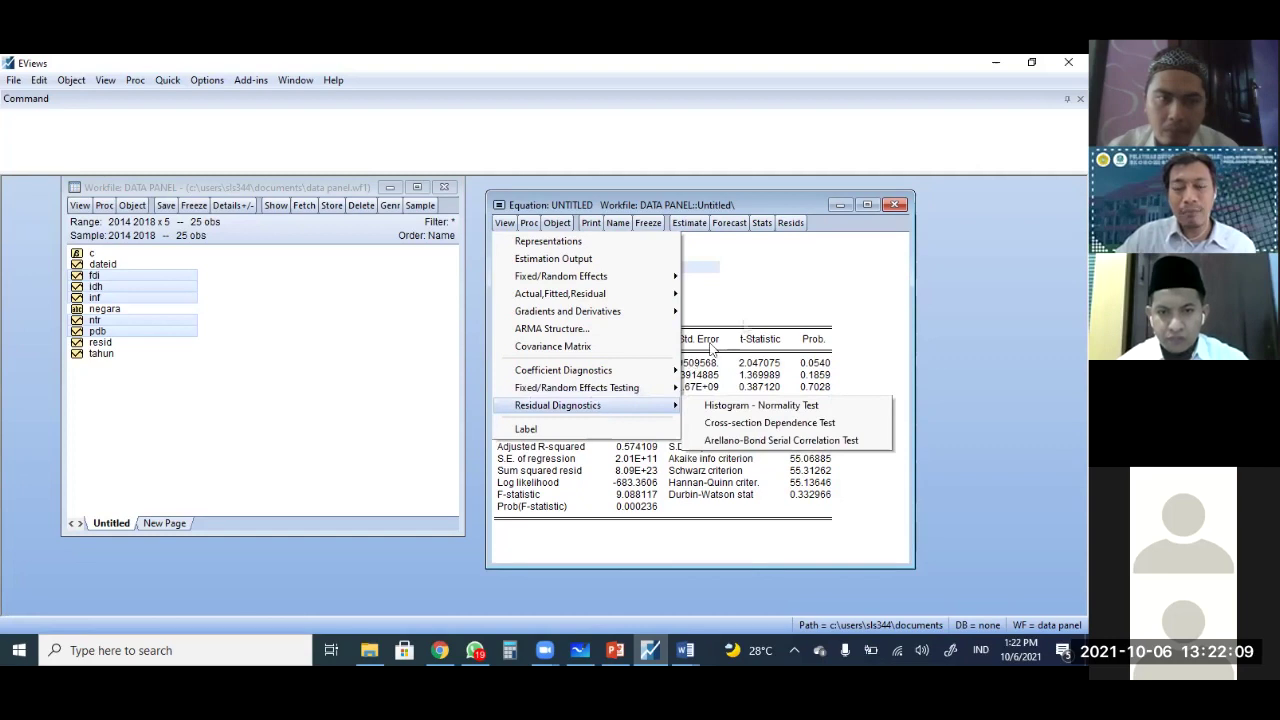
left_click(818, 289)
- Close the untitled equation and the DATA PANEL workfile
left_click_drag(772, 209, 743, 212)
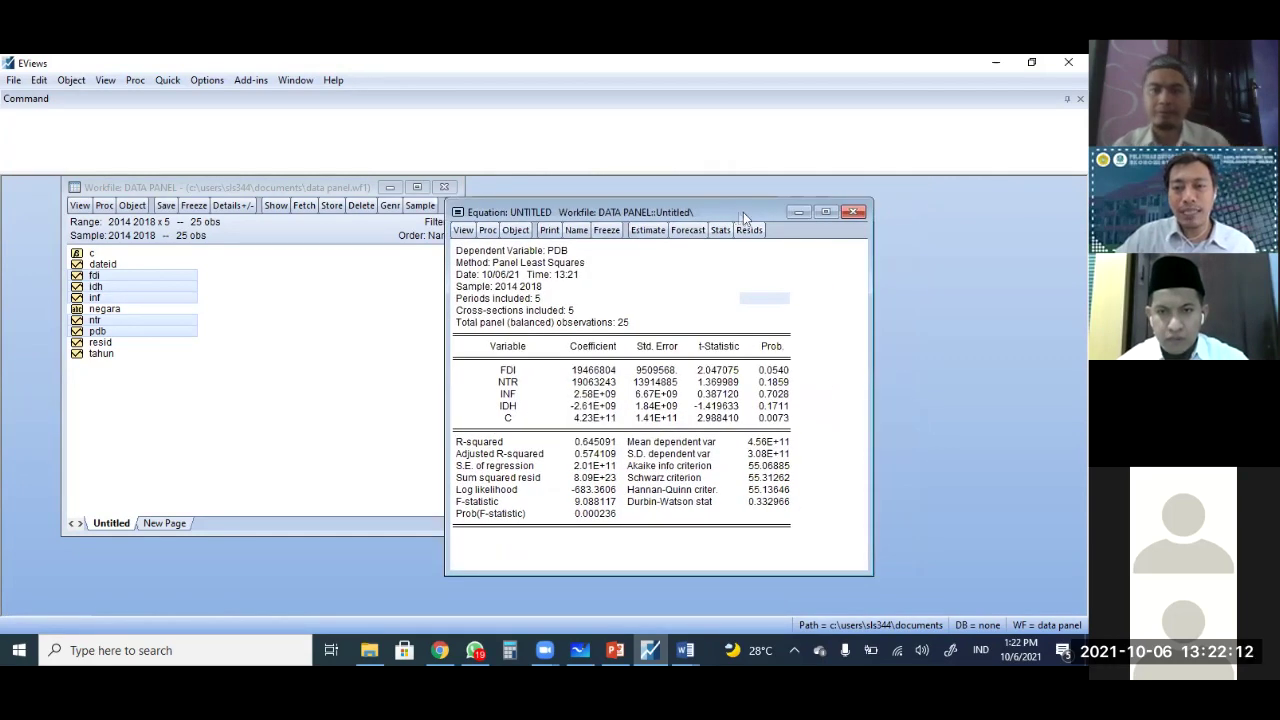
left_click(853, 211)
left_click(507, 380)
left_click(444, 187)
left_click(560, 386)
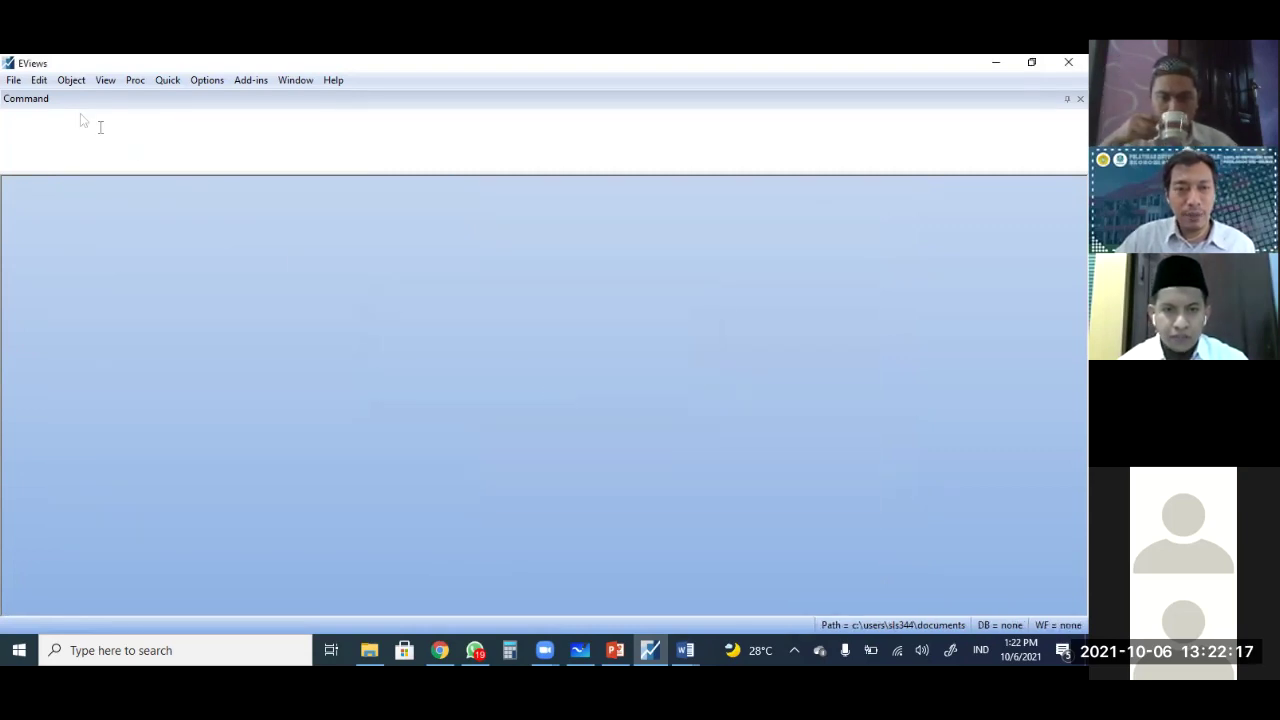
- Start importing the data panel Excel file from the panel data regression folder
left_click(13, 82)
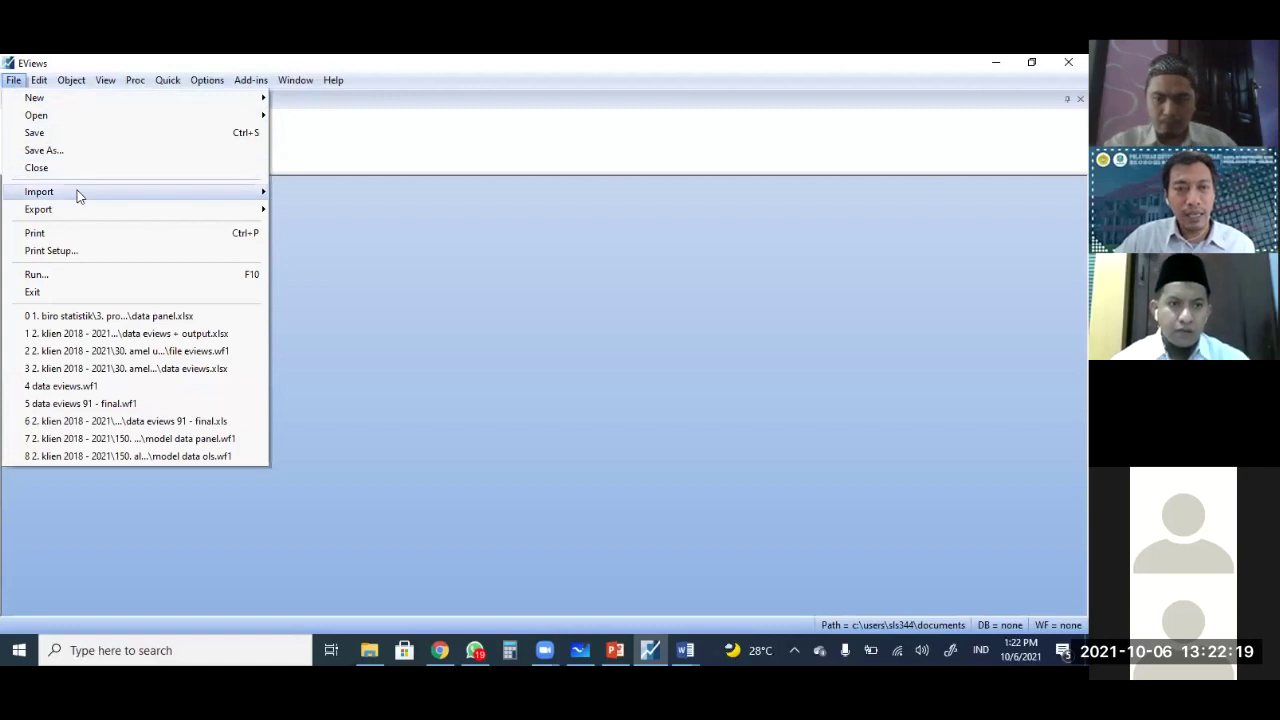
mouse_move(77, 191)
left_click(324, 195)
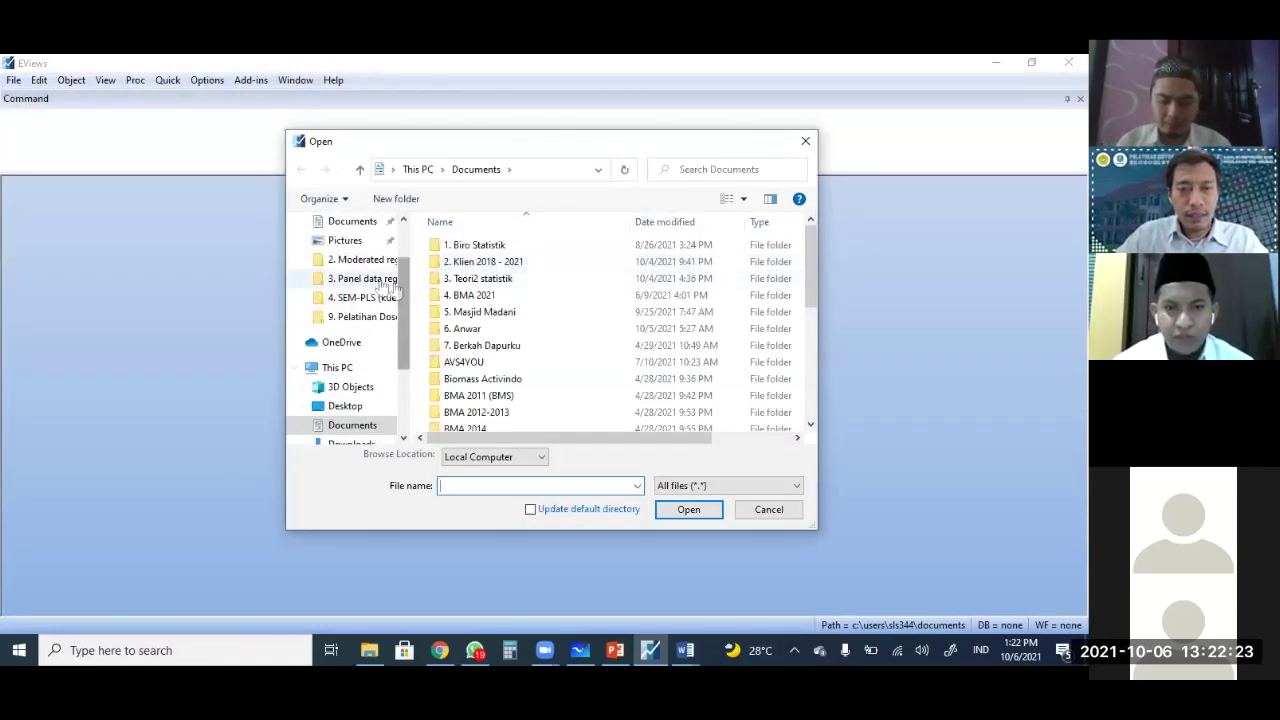
left_click(365, 278)
double_click(465, 263)
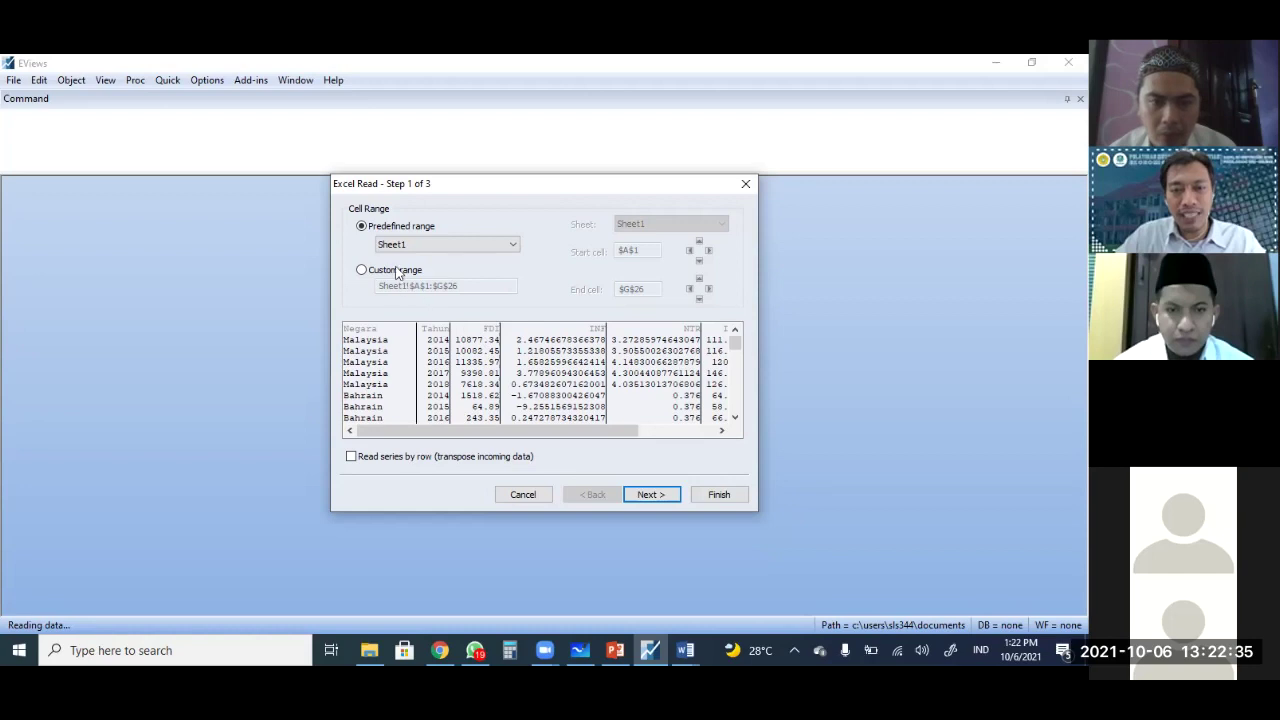
- Limit the import to the custom range Sheet1!$C$1:$G$26 and accept the column header settings
left_click(418, 283)
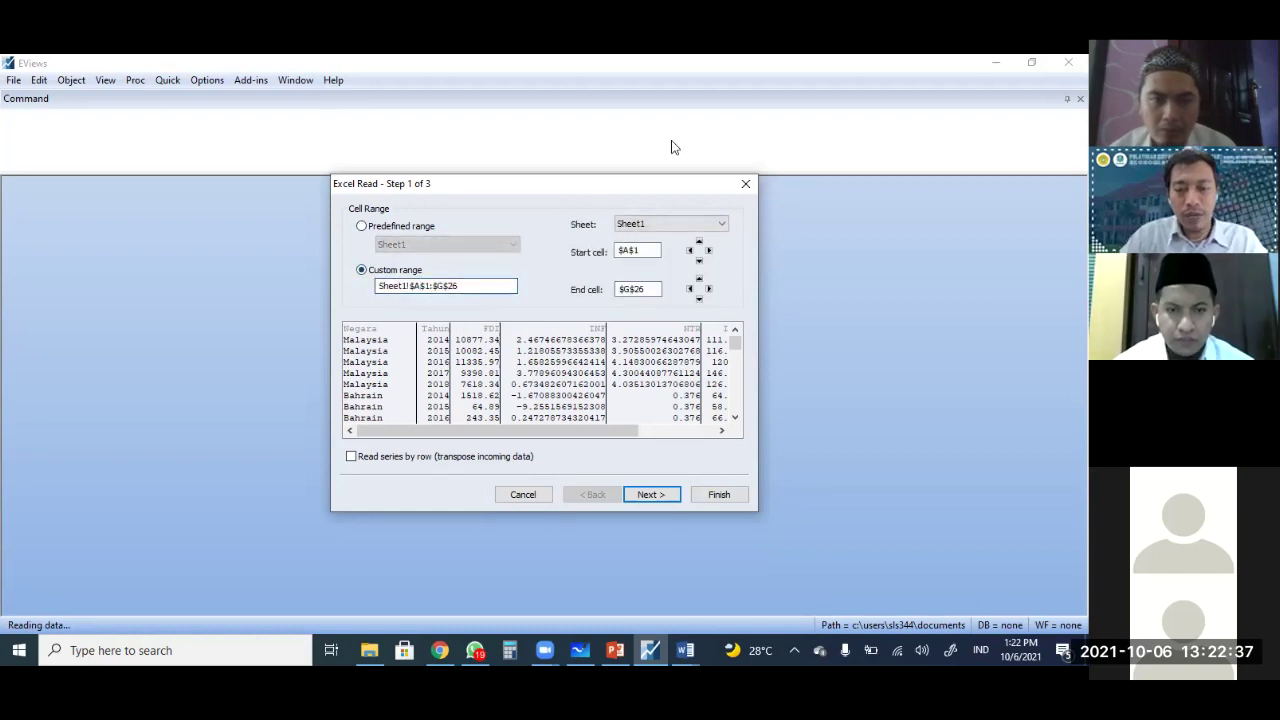
type("C")
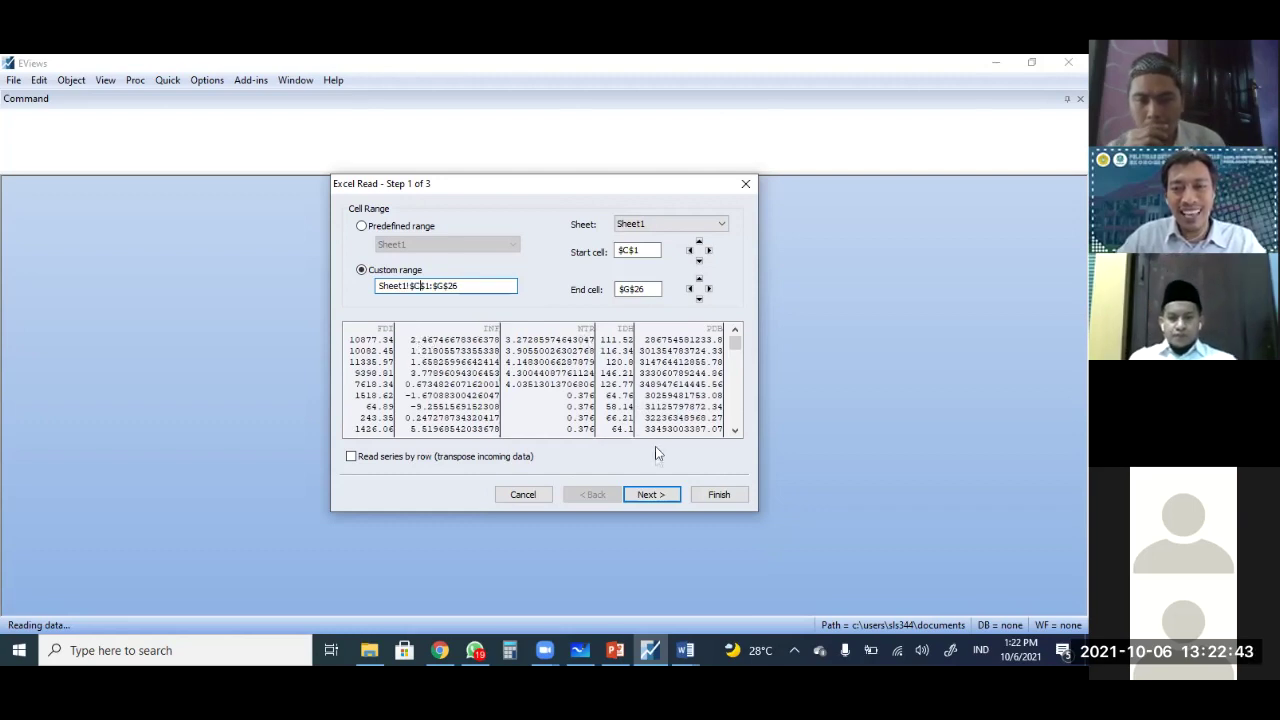
left_click(657, 496)
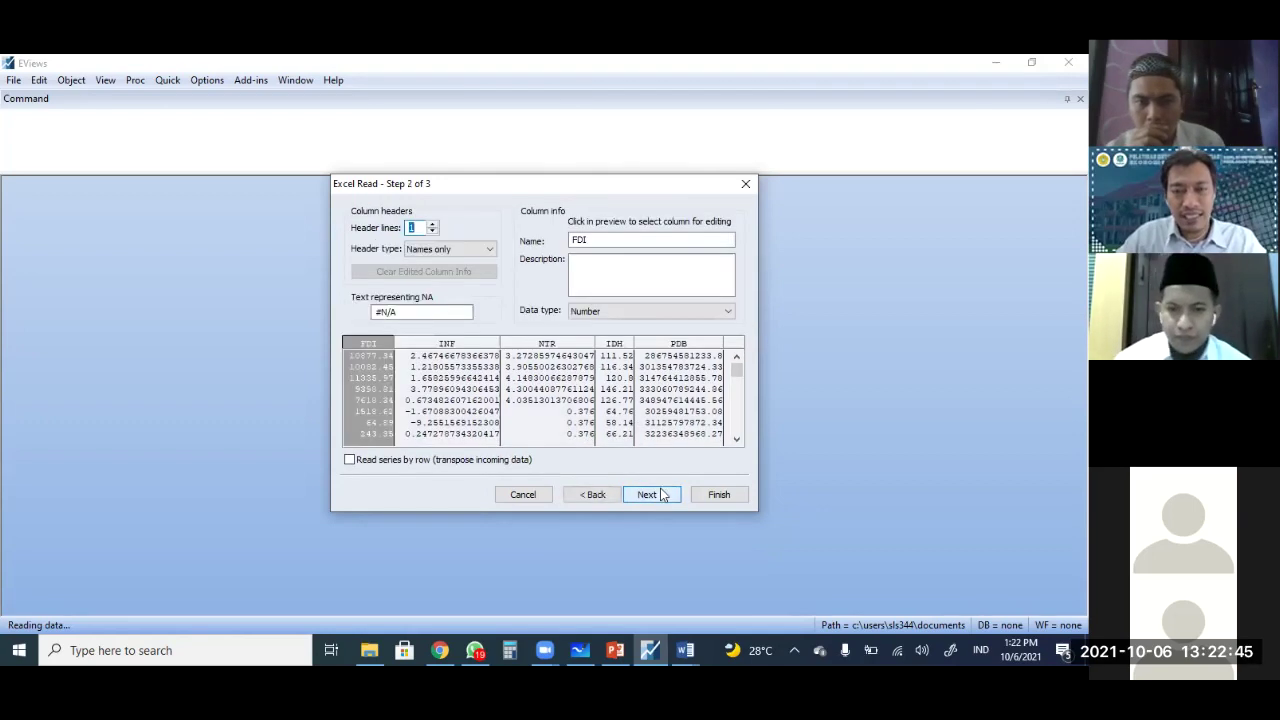
left_click(661, 494)
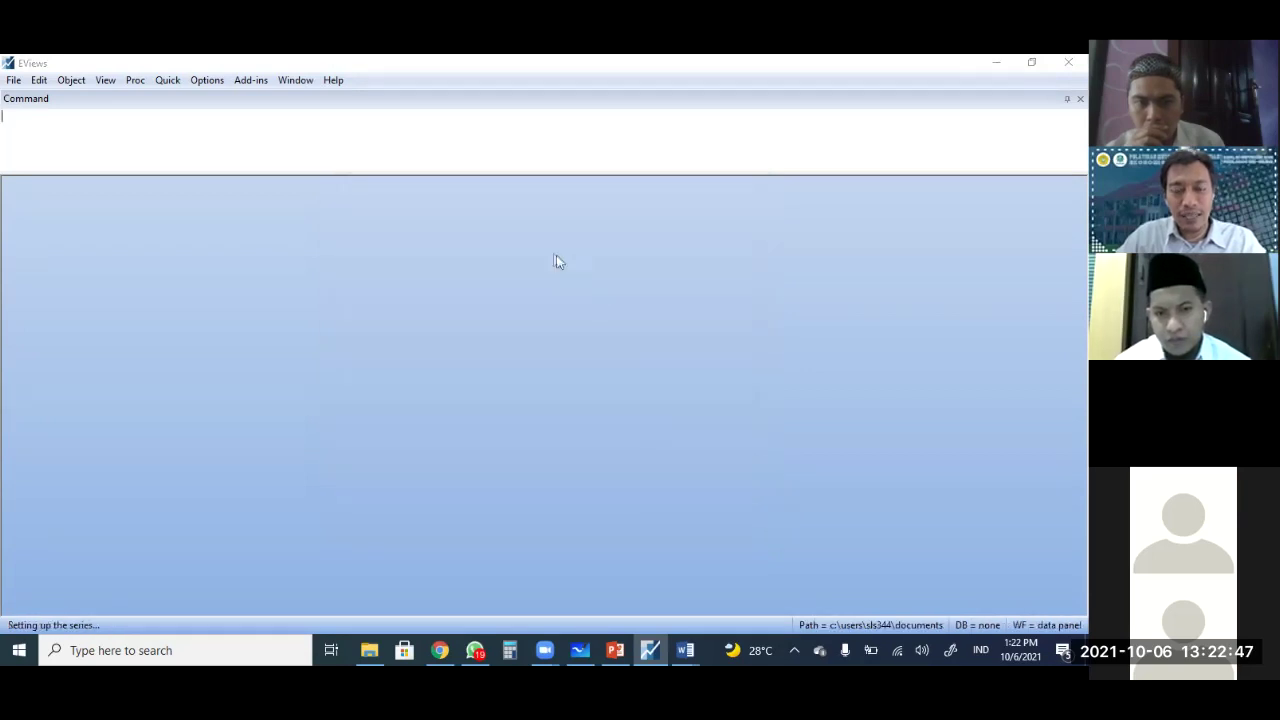
- Finish the import as an Unstructured / Undated workfile without linking the series to the external source
left_click(536, 241)
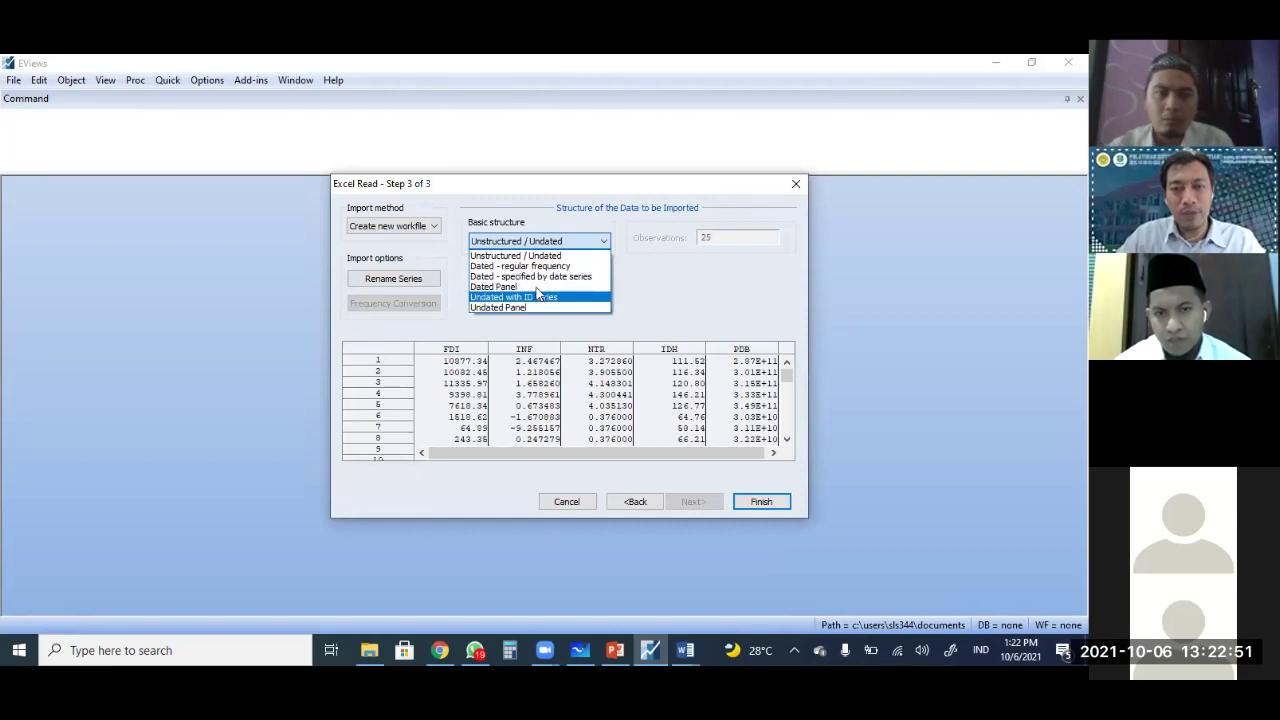
left_click(538, 256)
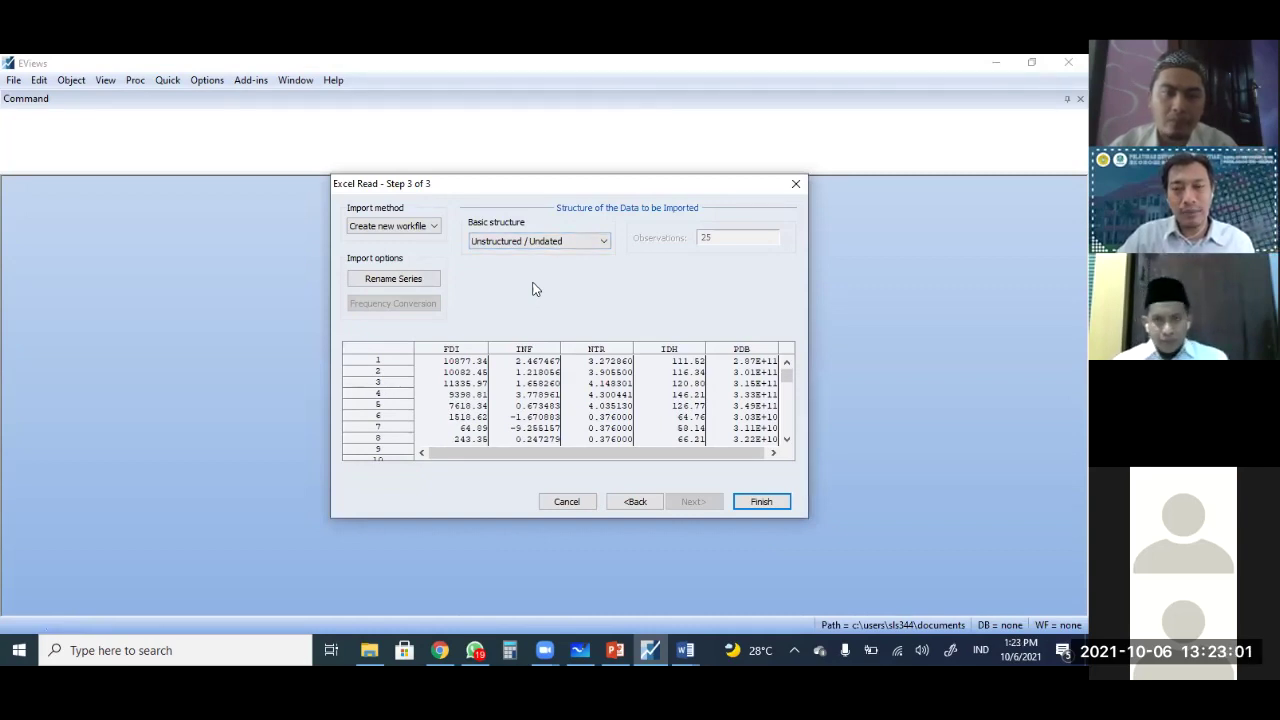
left_click(766, 502)
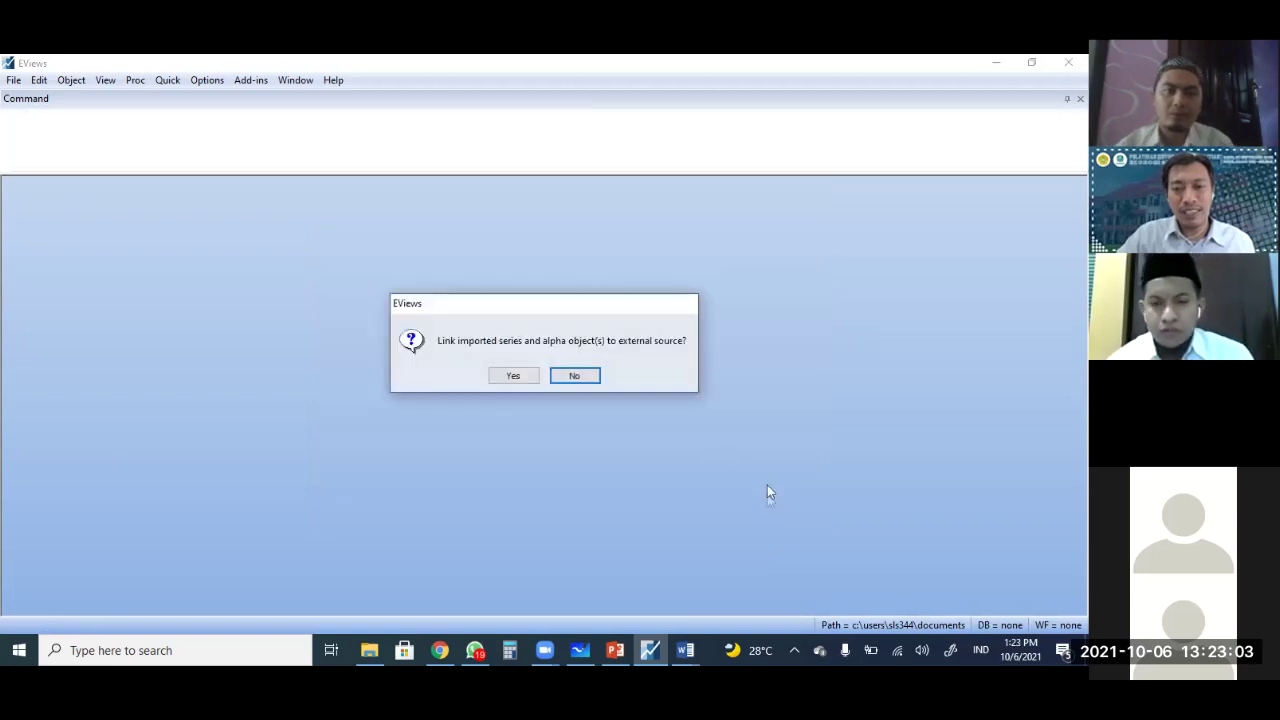
left_click(575, 376)
left_click_drag(380, 333, 428, 243)
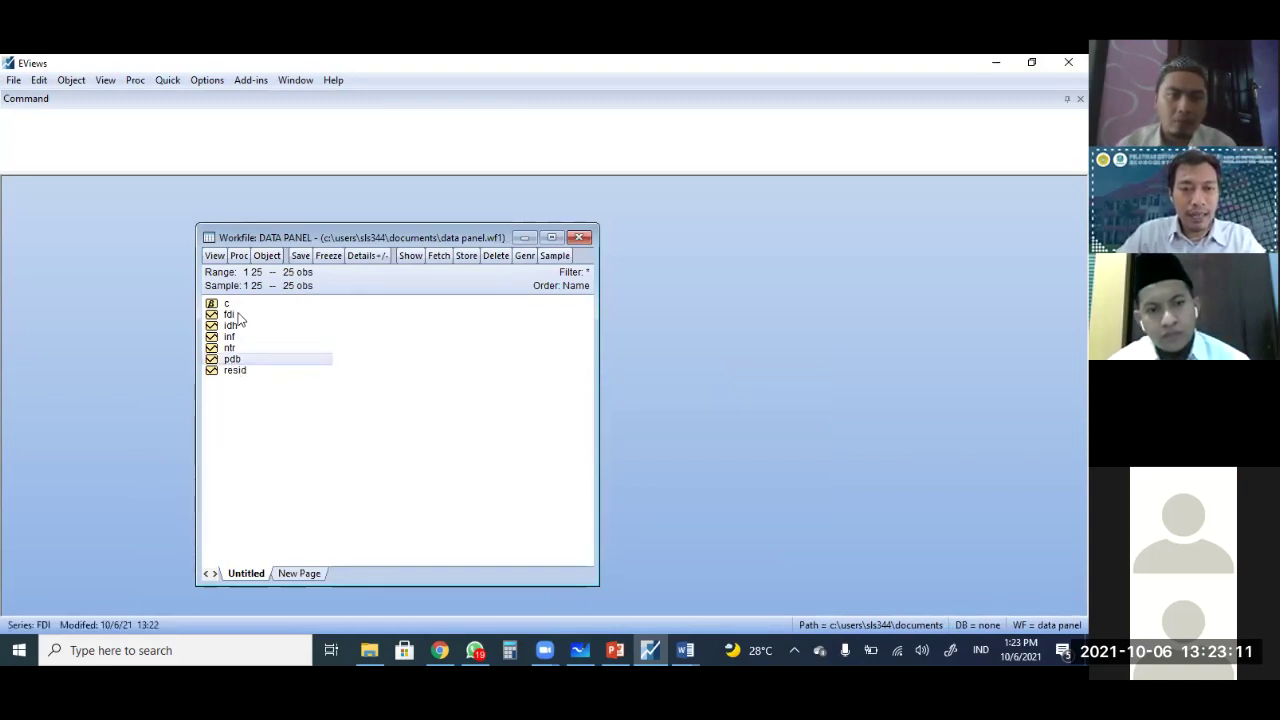
- Estimate a Least Squares equation of pdb on fdi, ntr, inf, idh and c over sample 1 25, placing its output beside the workfile
left_click(239, 316, "ctrl")
left_click(240, 347, "ctrl")
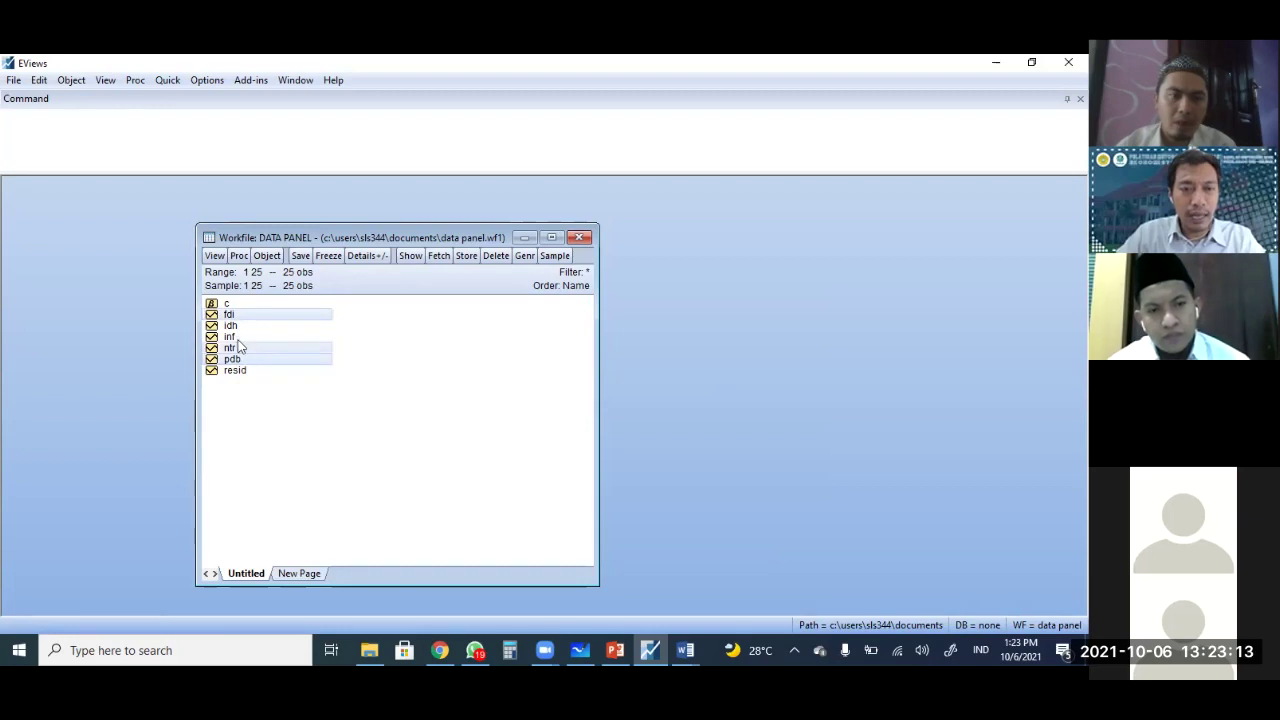
right_click(236, 326)
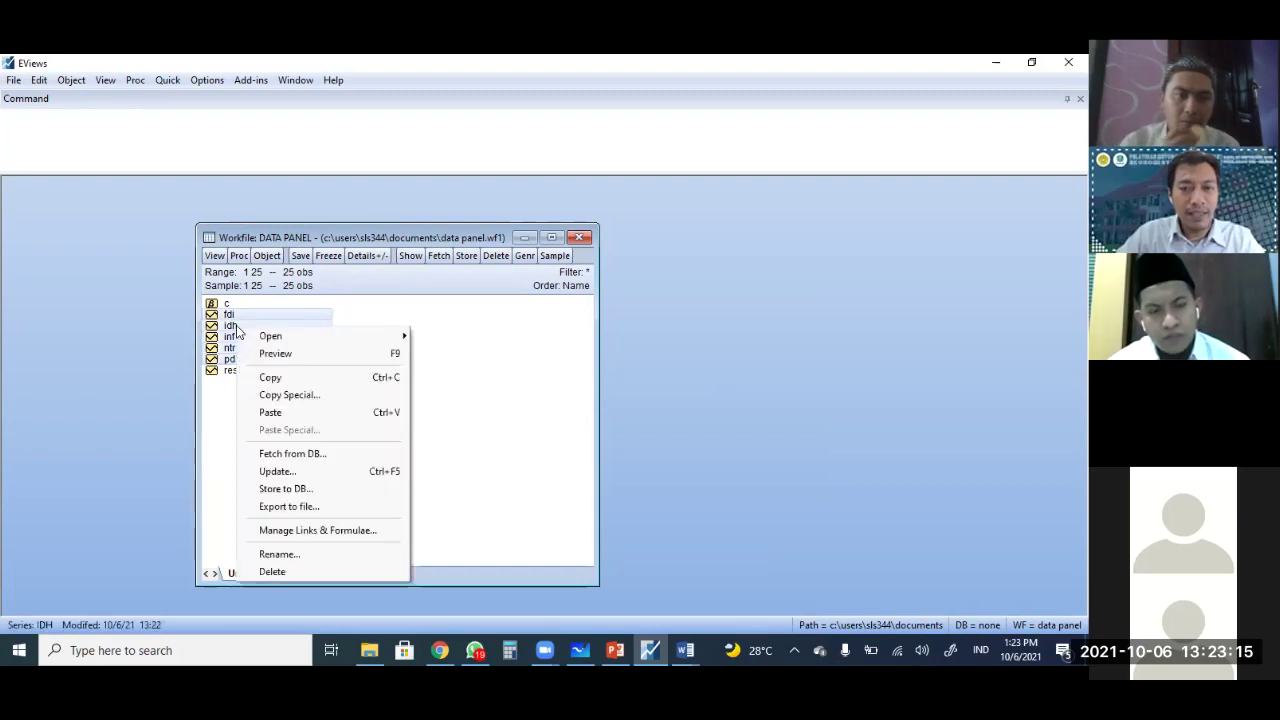
mouse_move(262, 336)
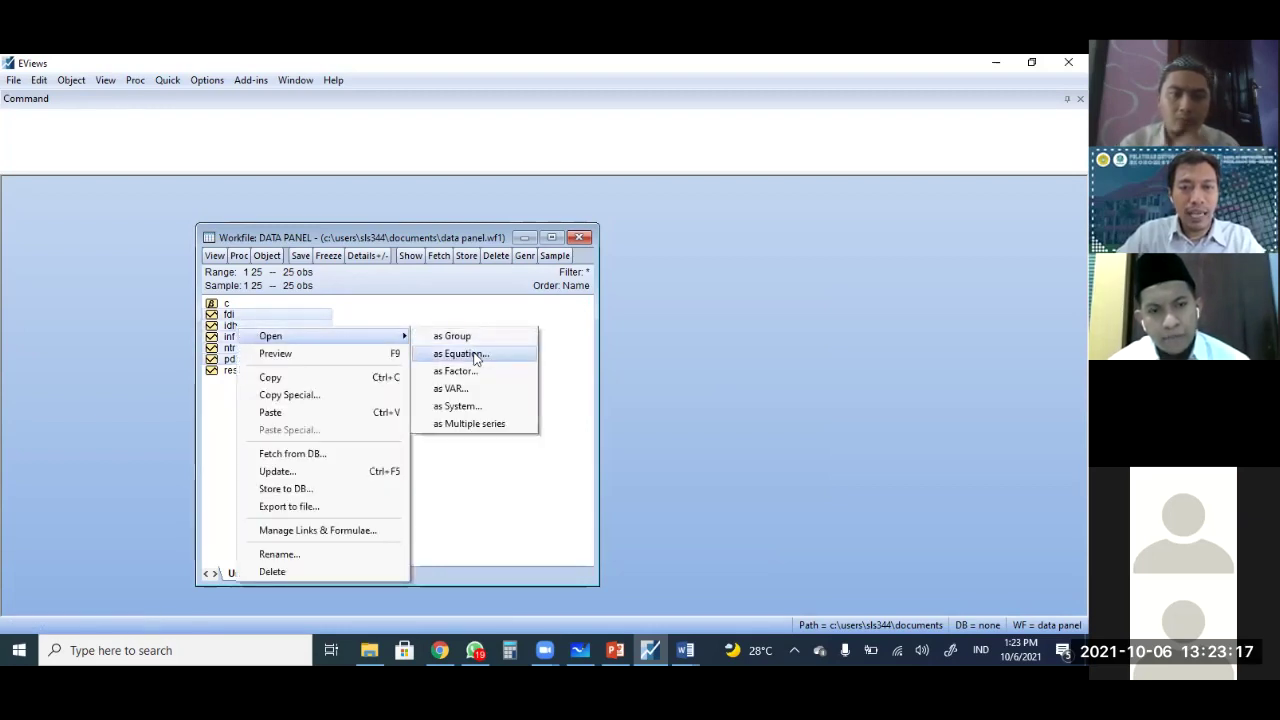
left_click(474, 355)
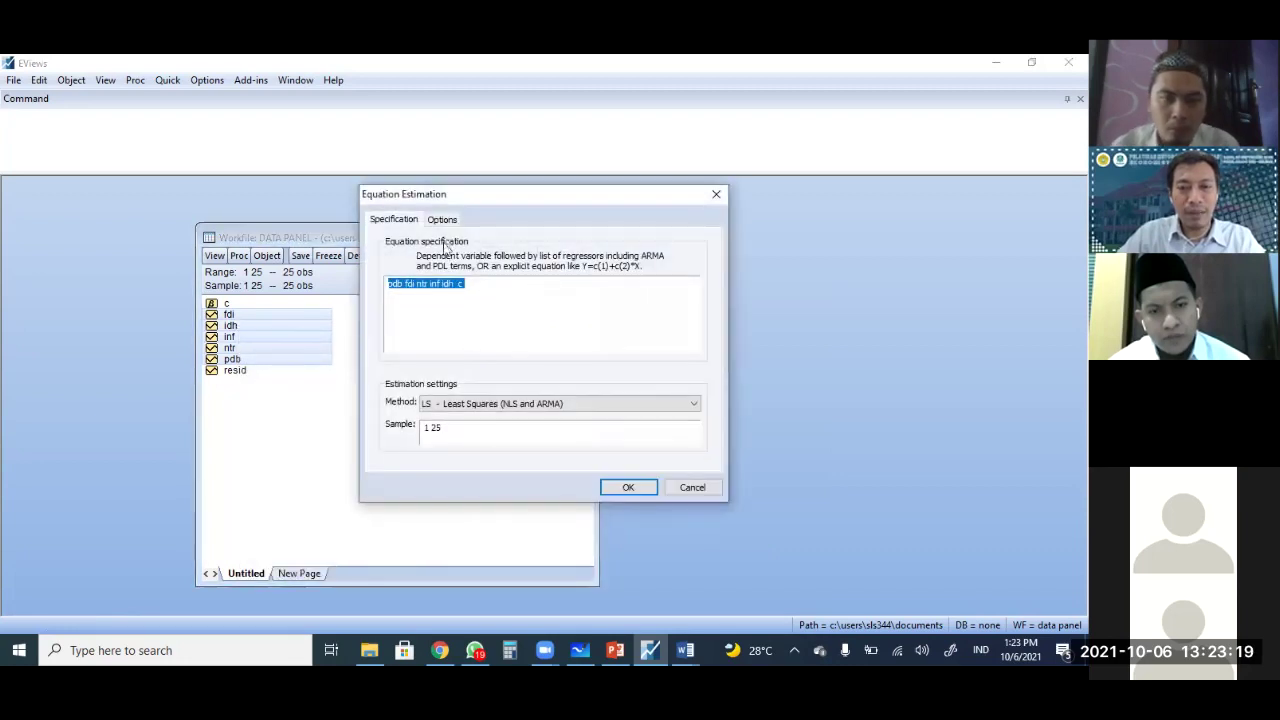
left_click_drag(463, 194, 604, 215)
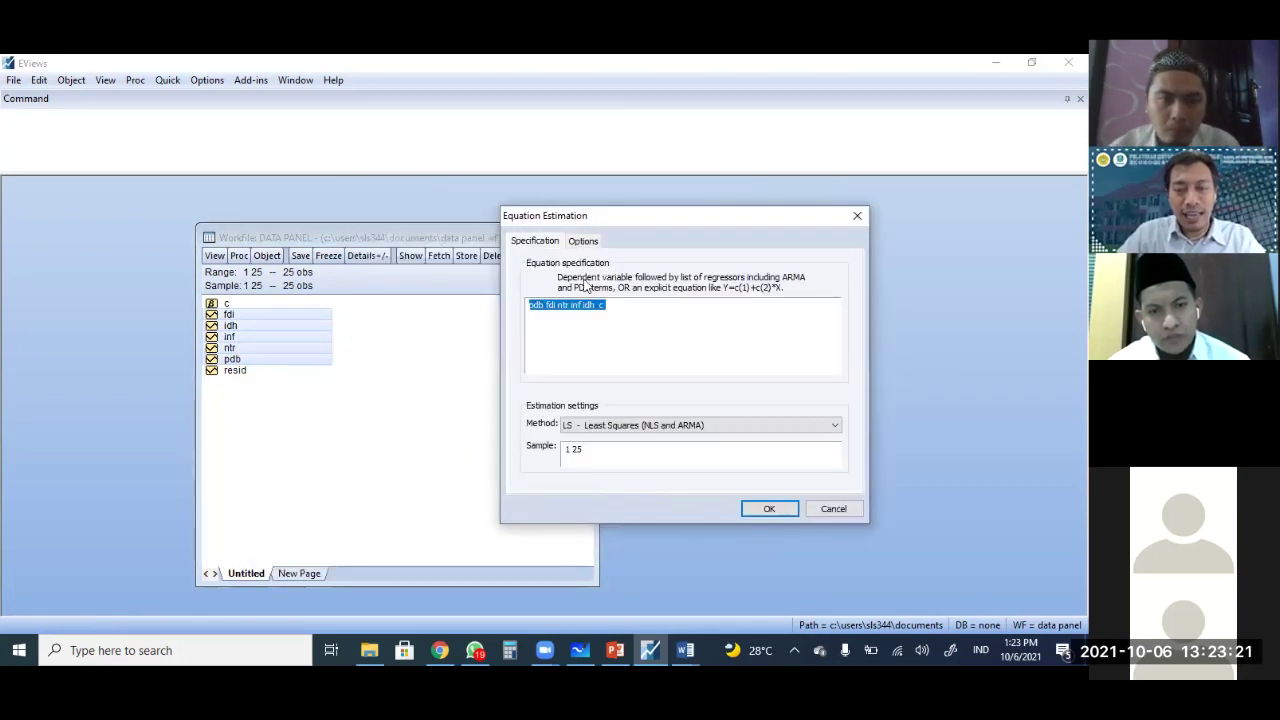
left_click(785, 508)
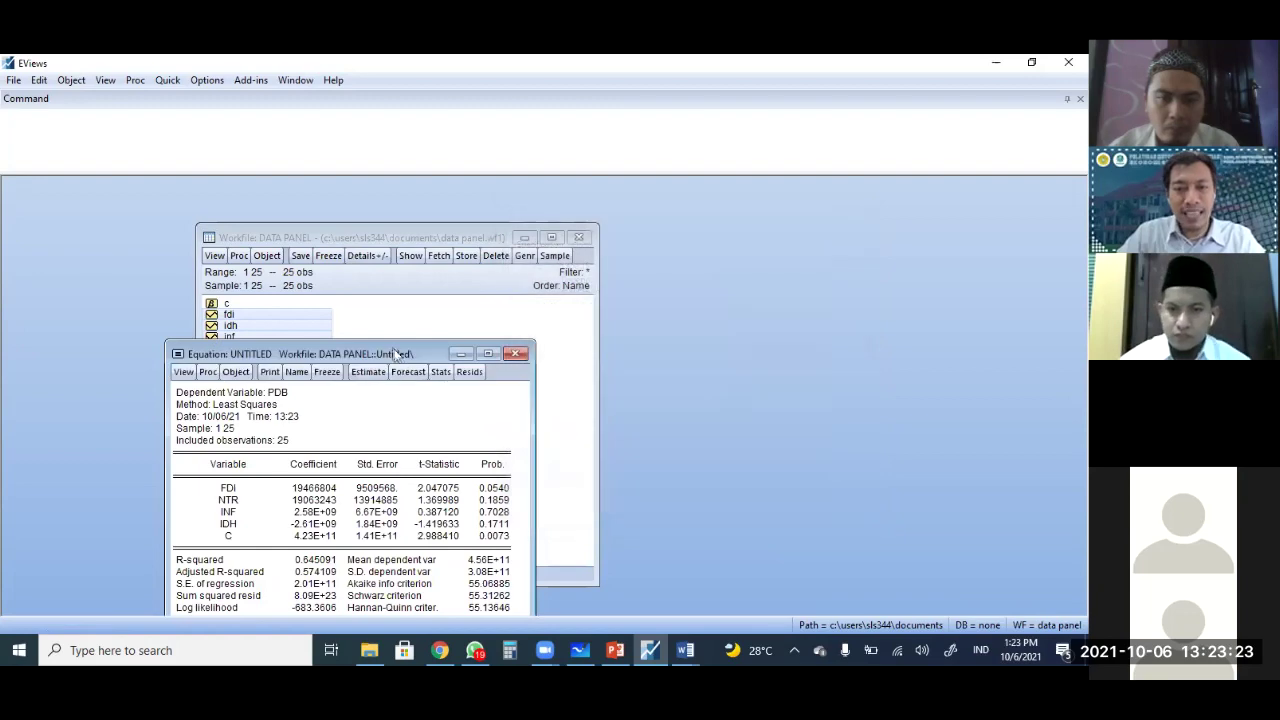
left_click_drag(402, 350, 700, 187)
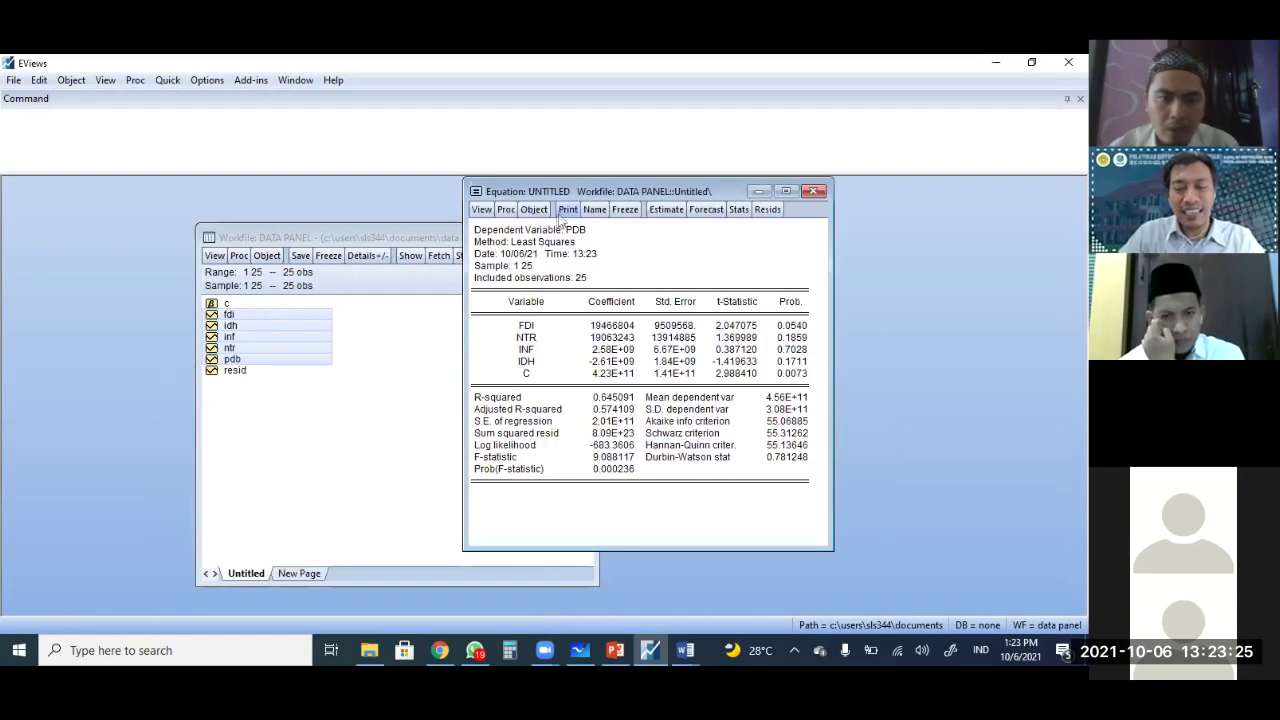
- Check the Stability and Residual Diagnostics tests offered for the undated Least Squares equation
left_click(481, 209)
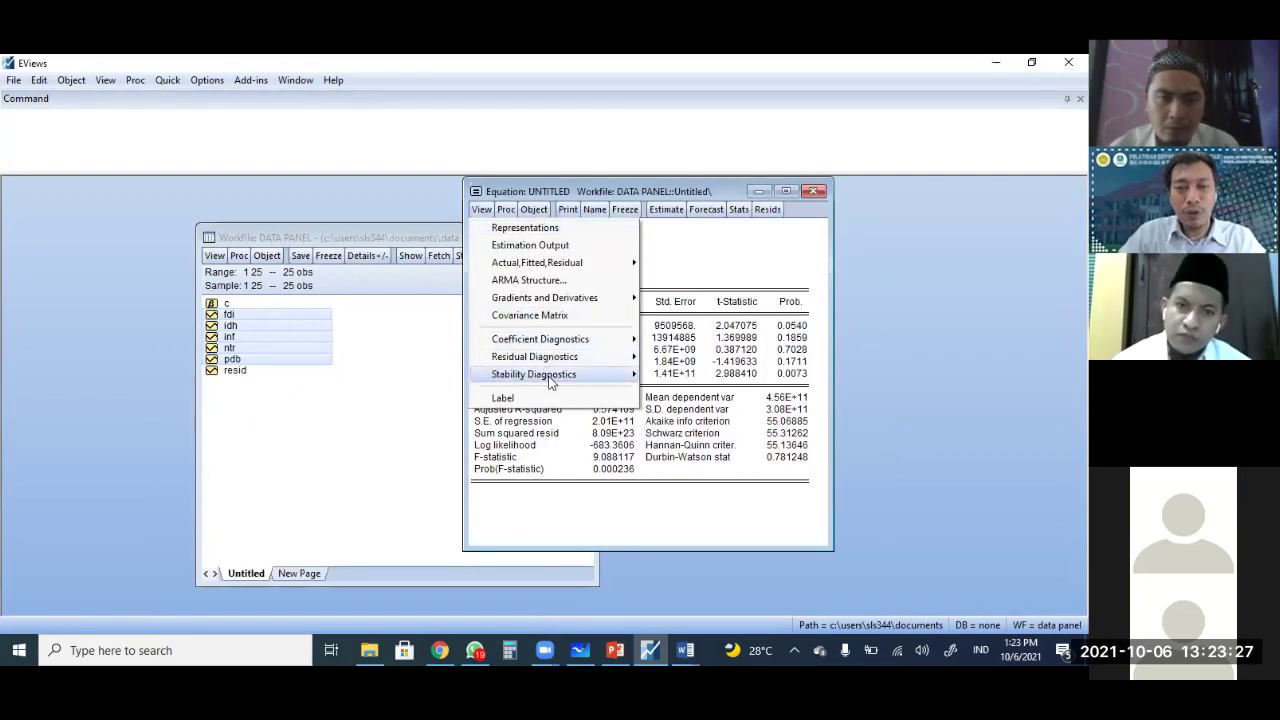
mouse_move(551, 376)
mouse_move(590, 357)
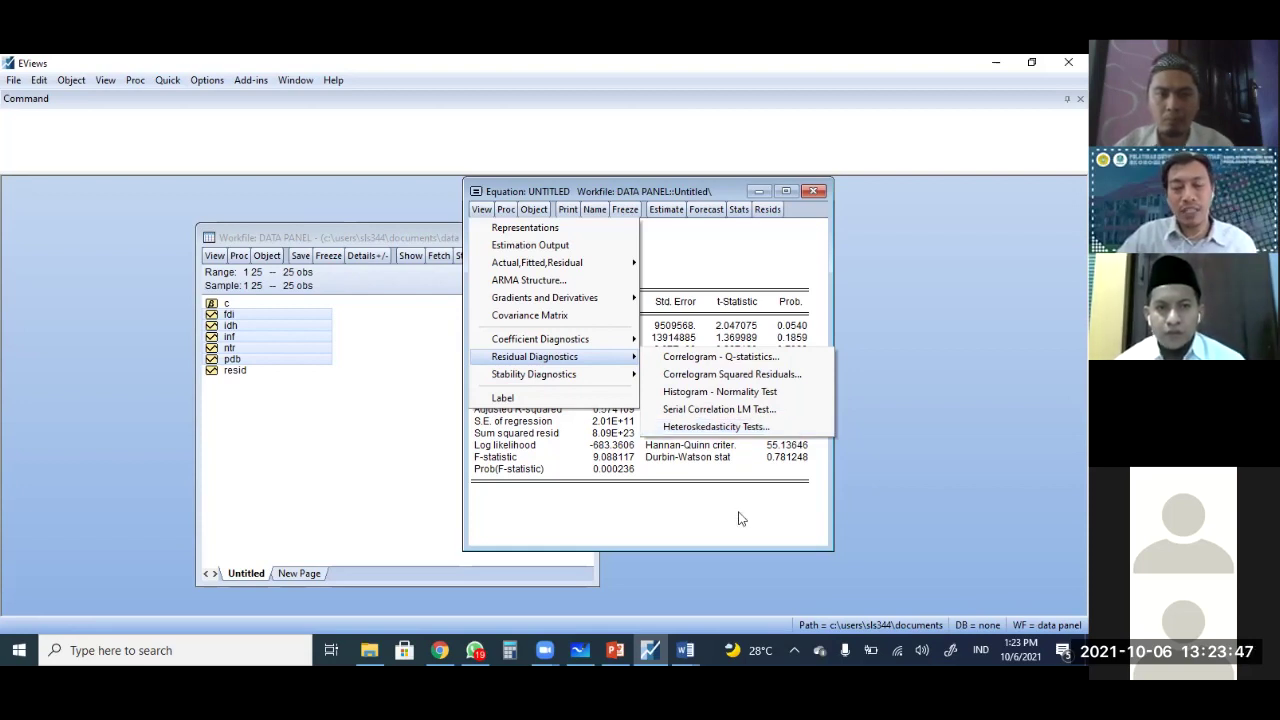
- Open the series fdi, ntr, inf and idh together as a group, with the equation output moved clear of the workfile
left_click(674, 195)
left_click_drag(674, 195, 828, 237)
left_click(232, 360)
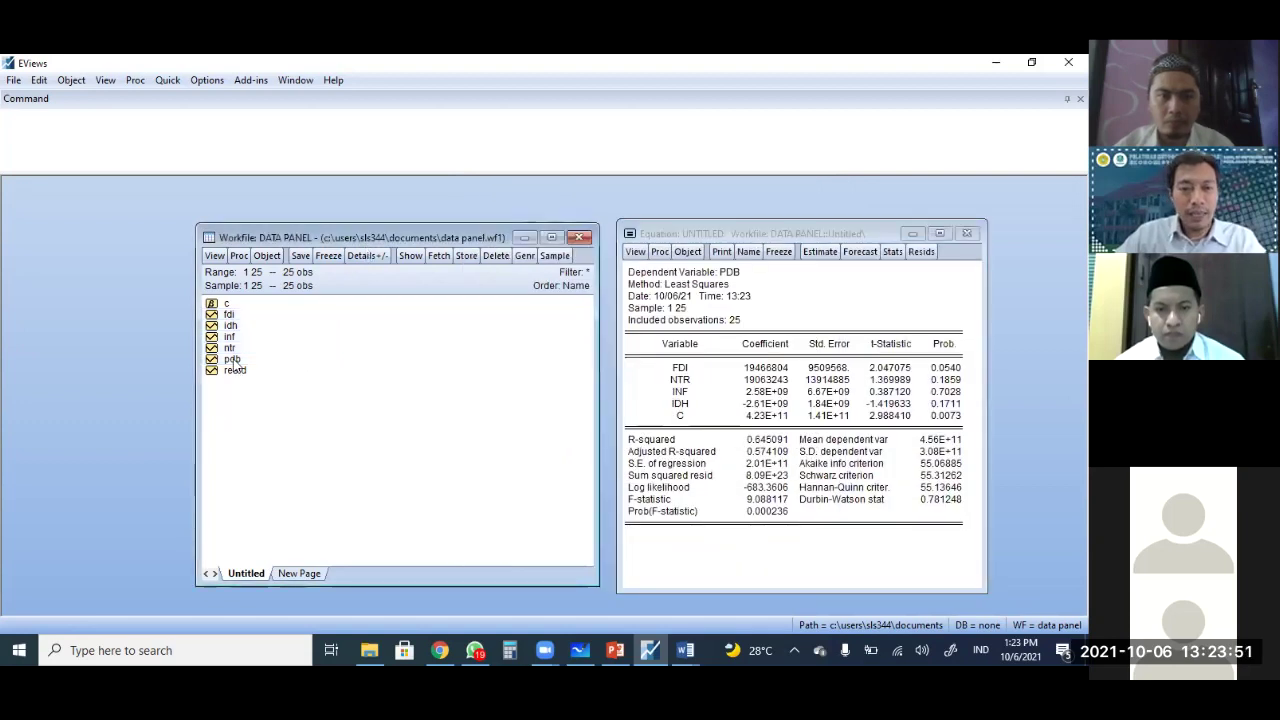
left_click(240, 318)
left_click_drag(238, 318, 242, 350)
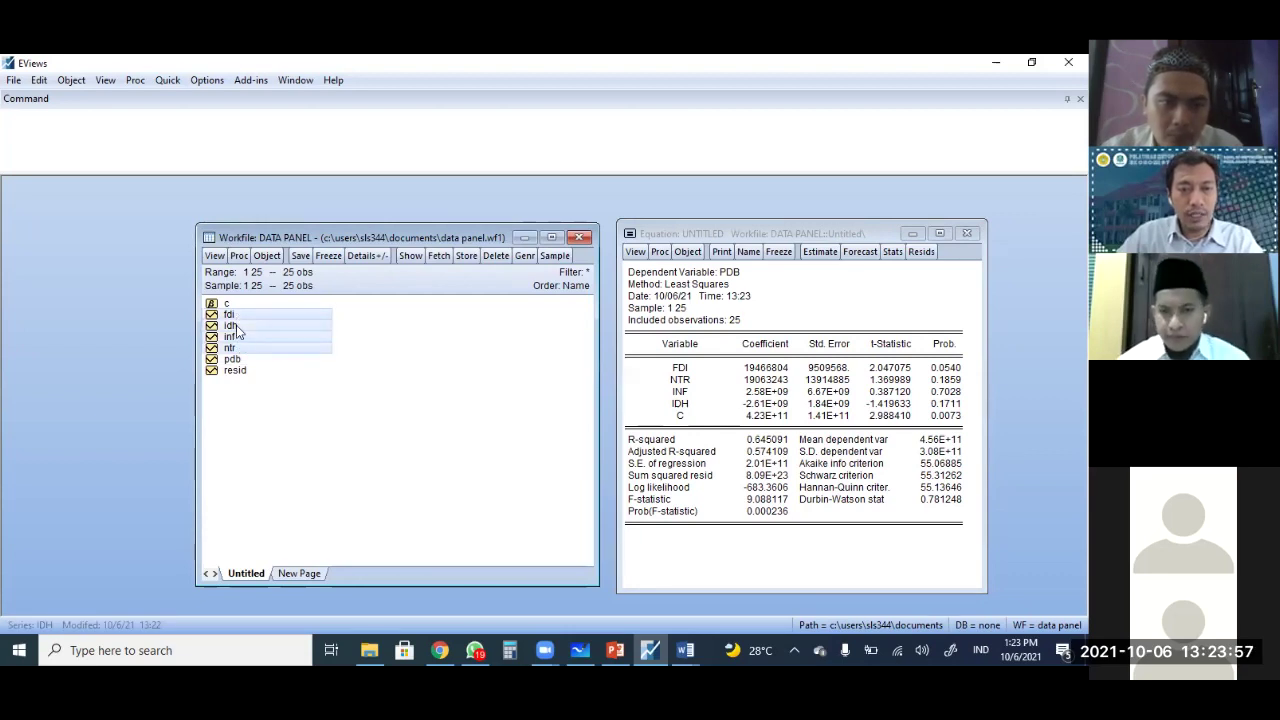
right_click(236, 325)
mouse_move(351, 330)
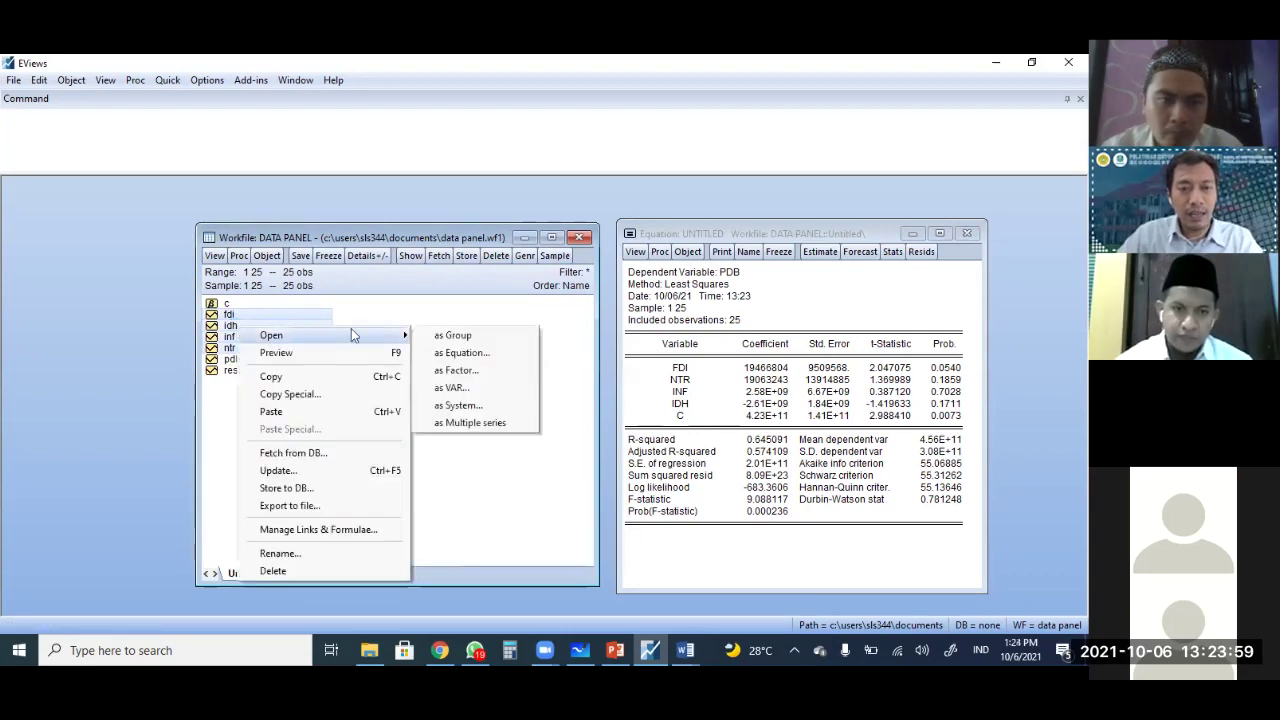
left_click(480, 337)
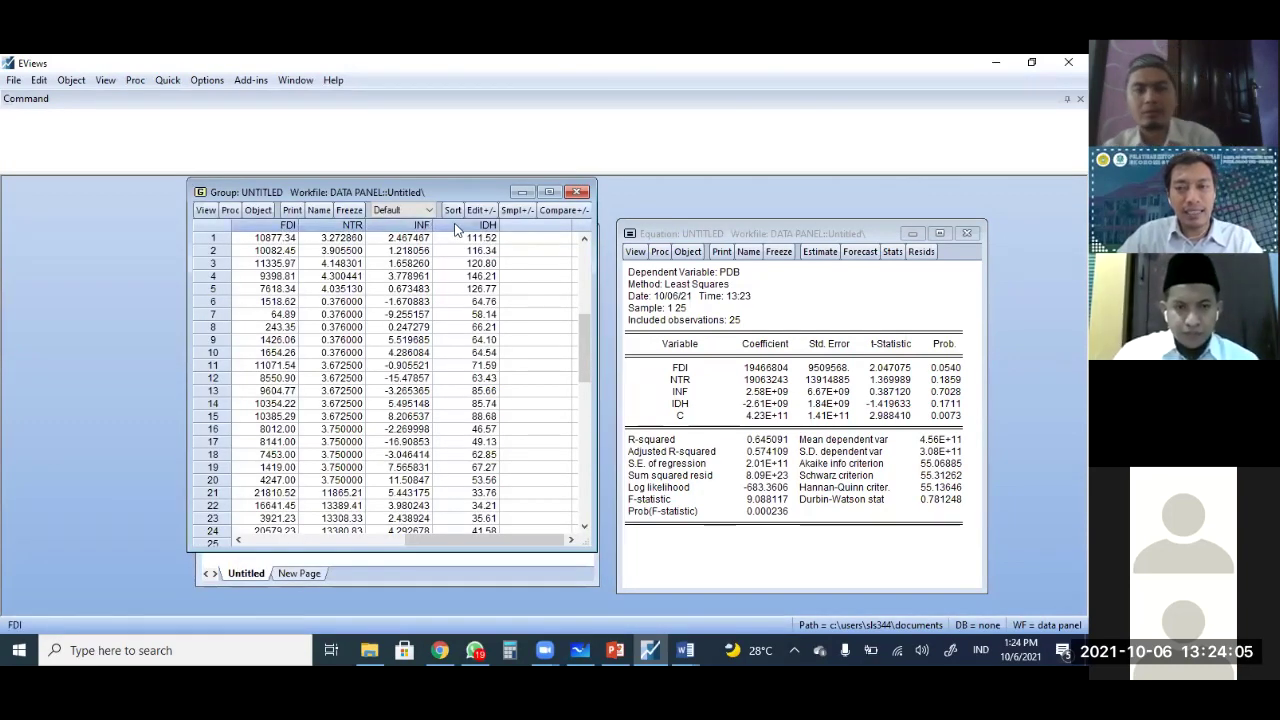
key("ctrl+a")
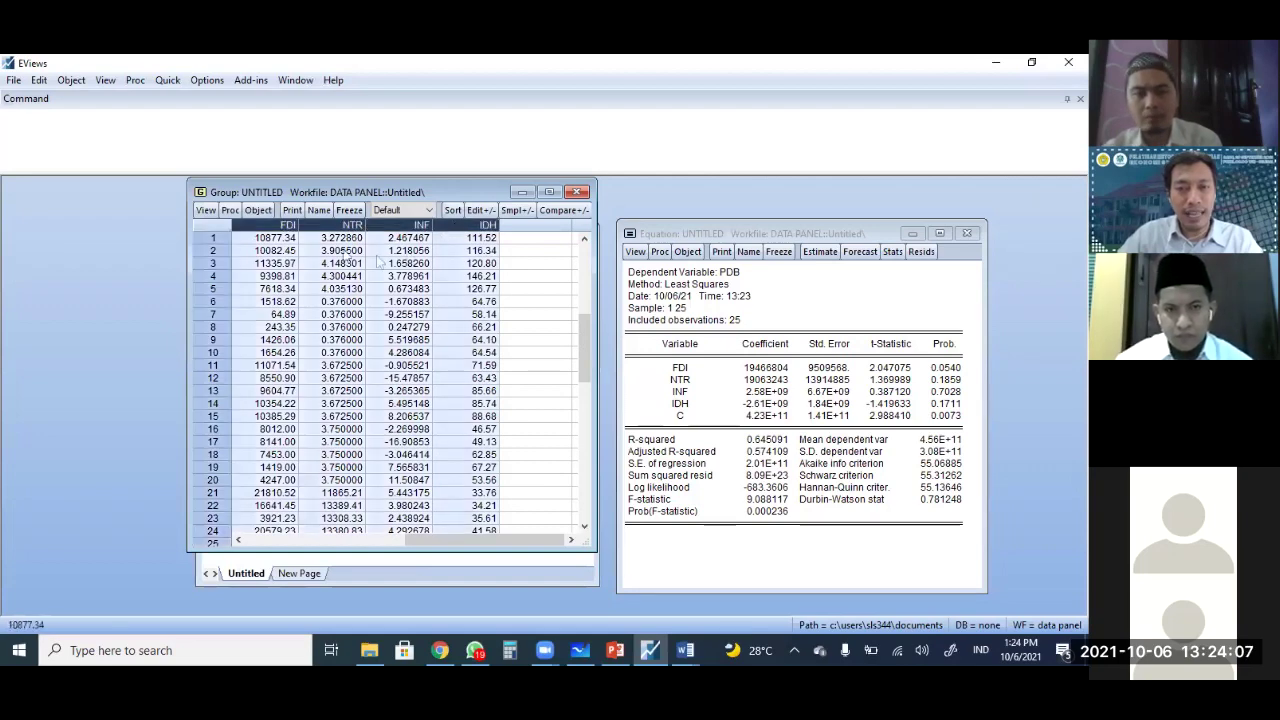
- Run an ordinary covariance analysis of the group over sample 1 25, showing both covariance and correlation
left_click(205, 210)
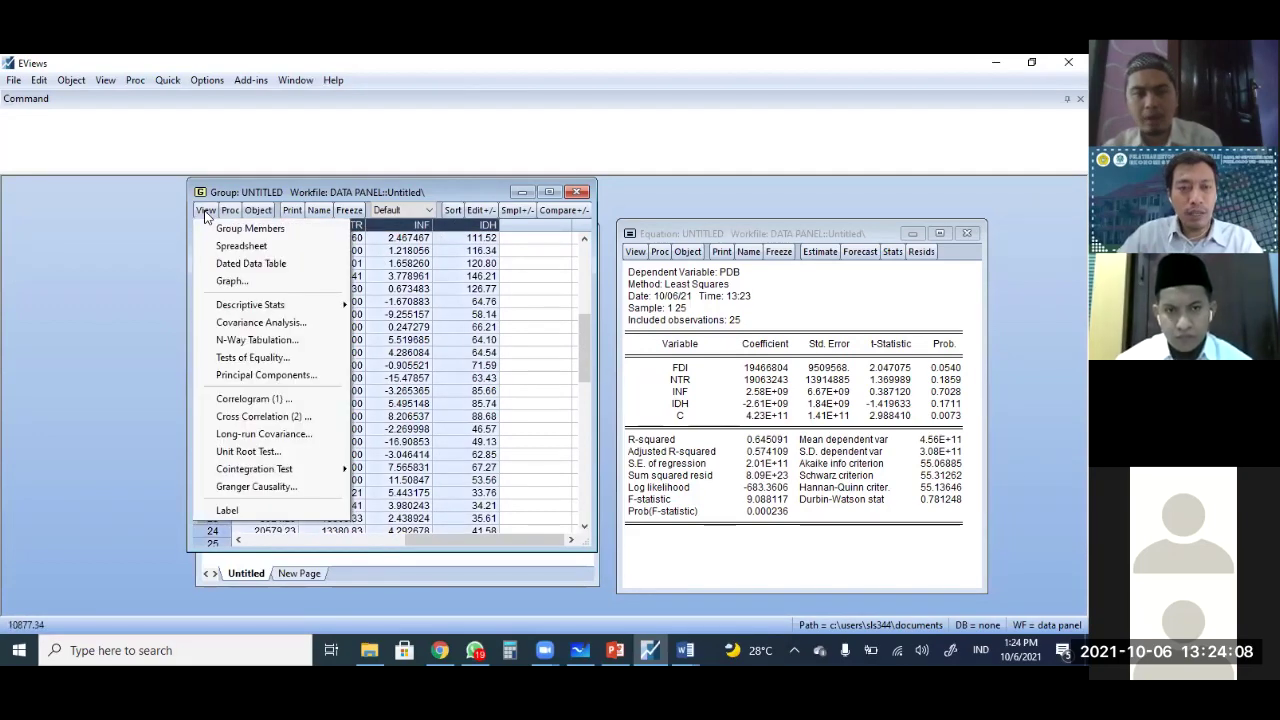
left_click(295, 327)
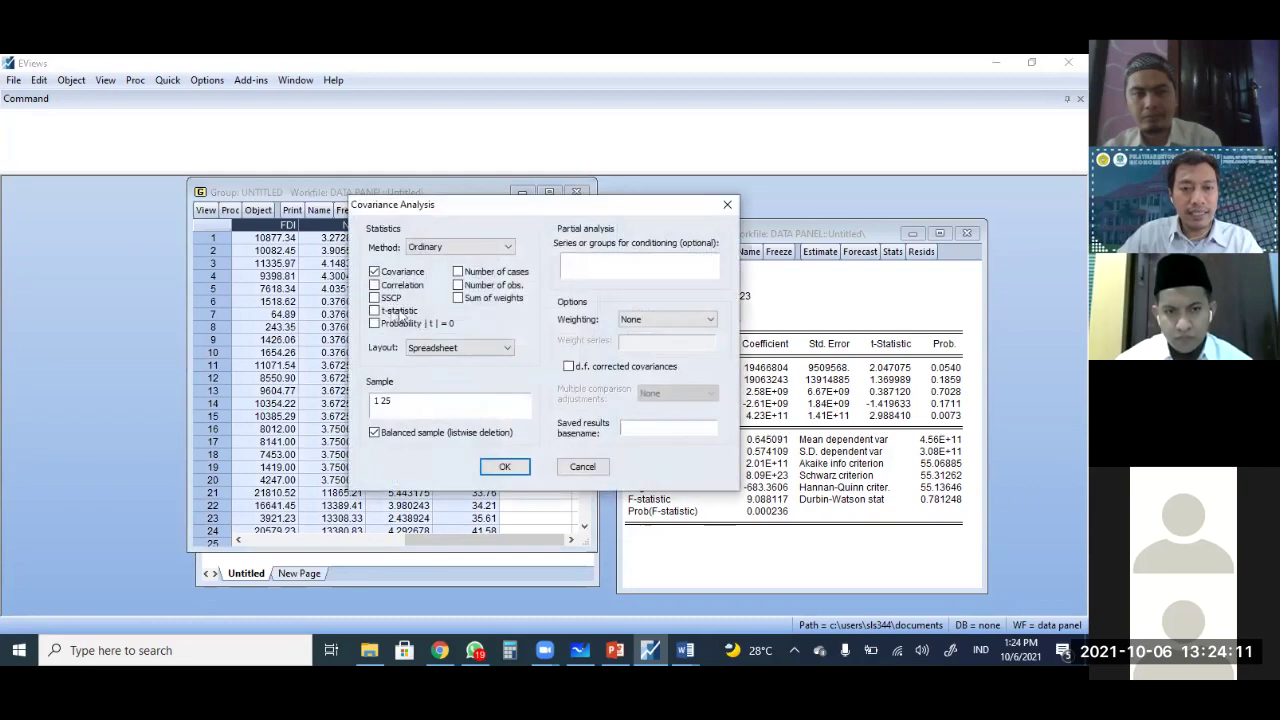
left_click(398, 288)
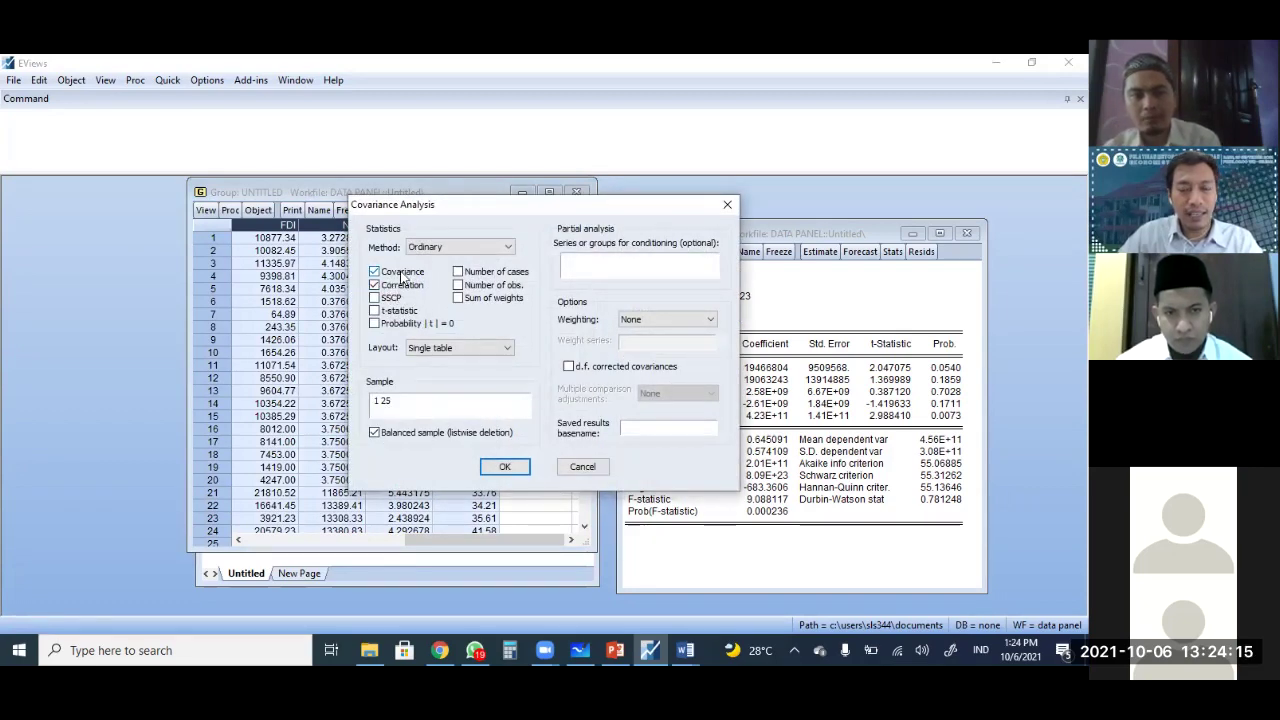
left_click(504, 466)
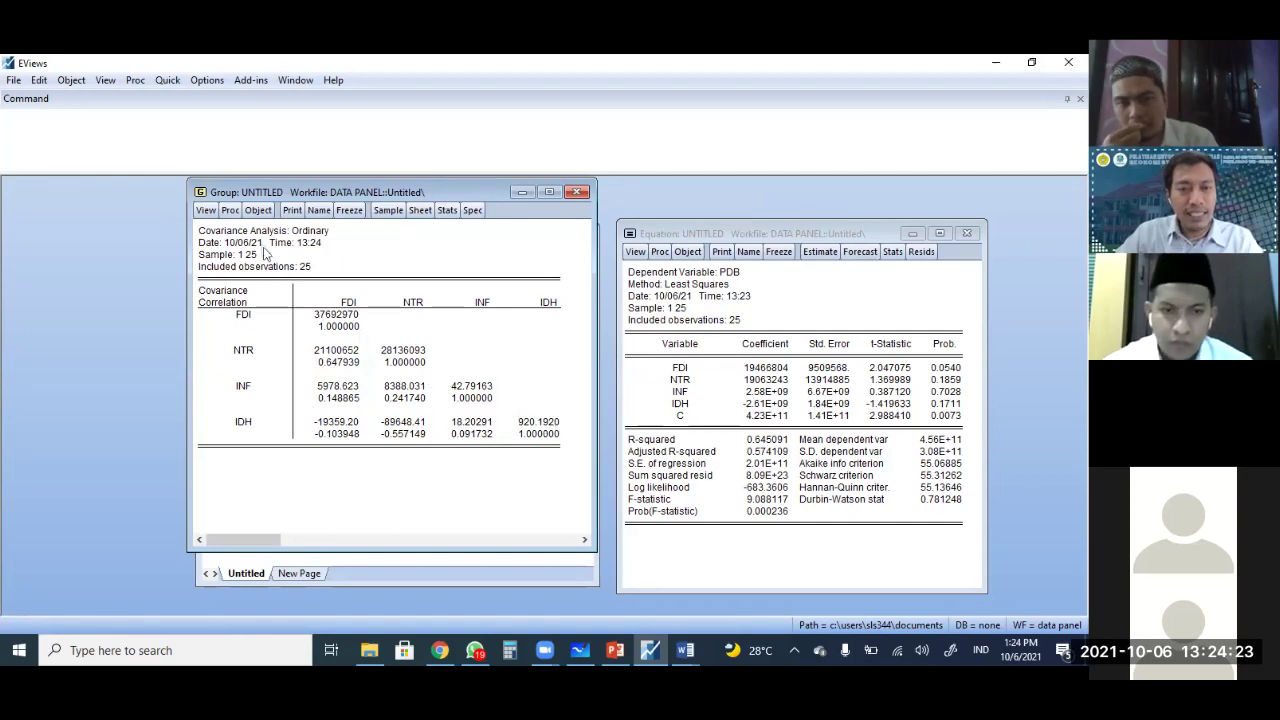
scroll(472, 382, "right", 1)
scroll(473, 378, "left", 1)
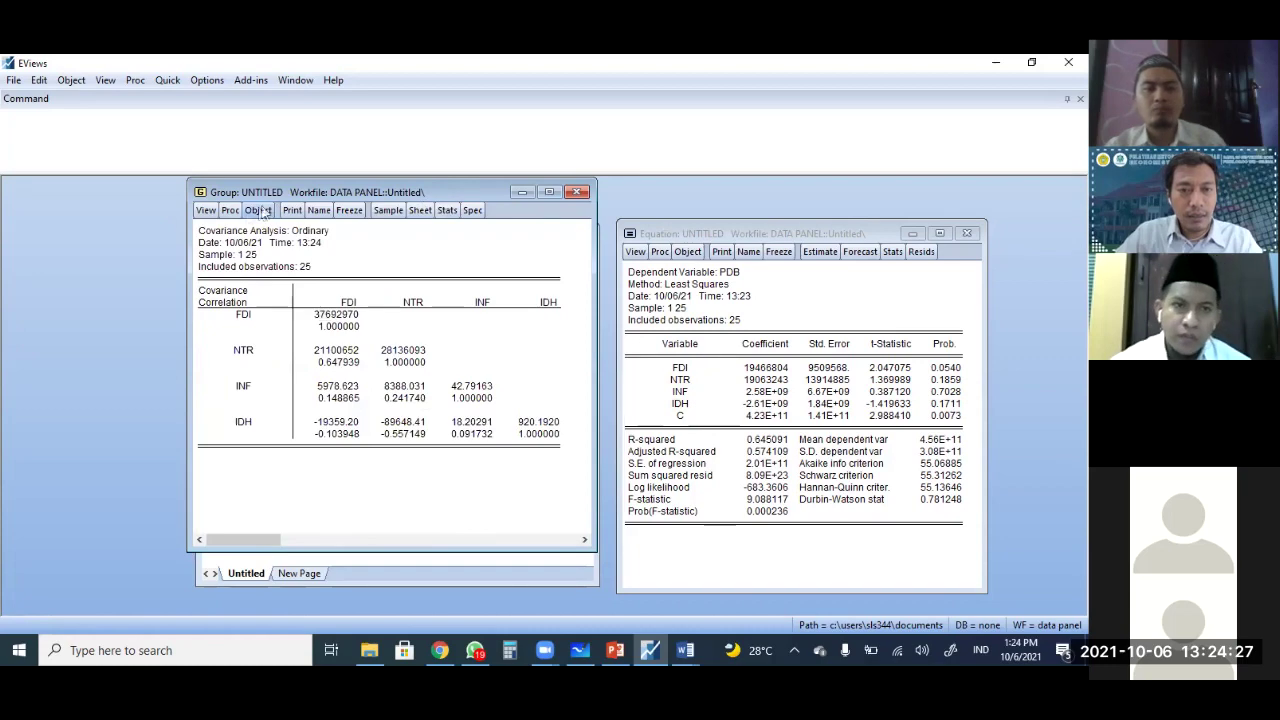
- Rerun the group's covariance analysis with only Correlation selected and the Single table layout
left_click(229, 210)
left_click(206, 211)
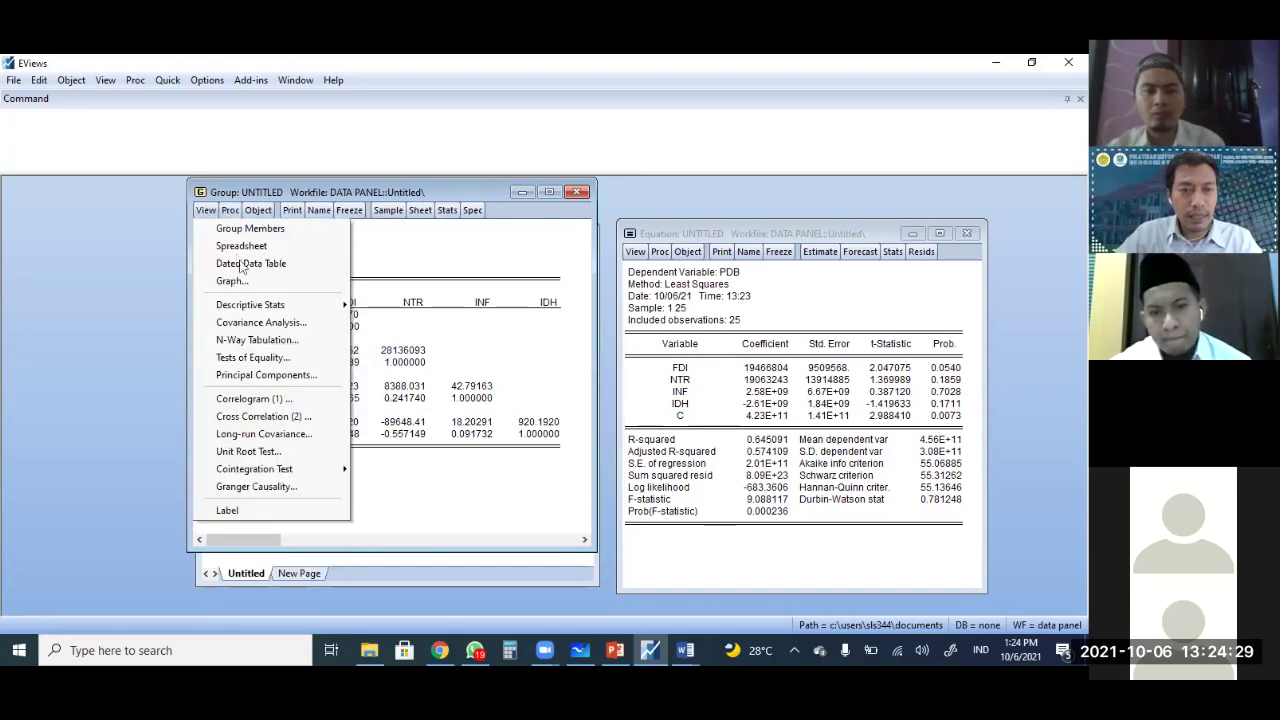
left_click(272, 321)
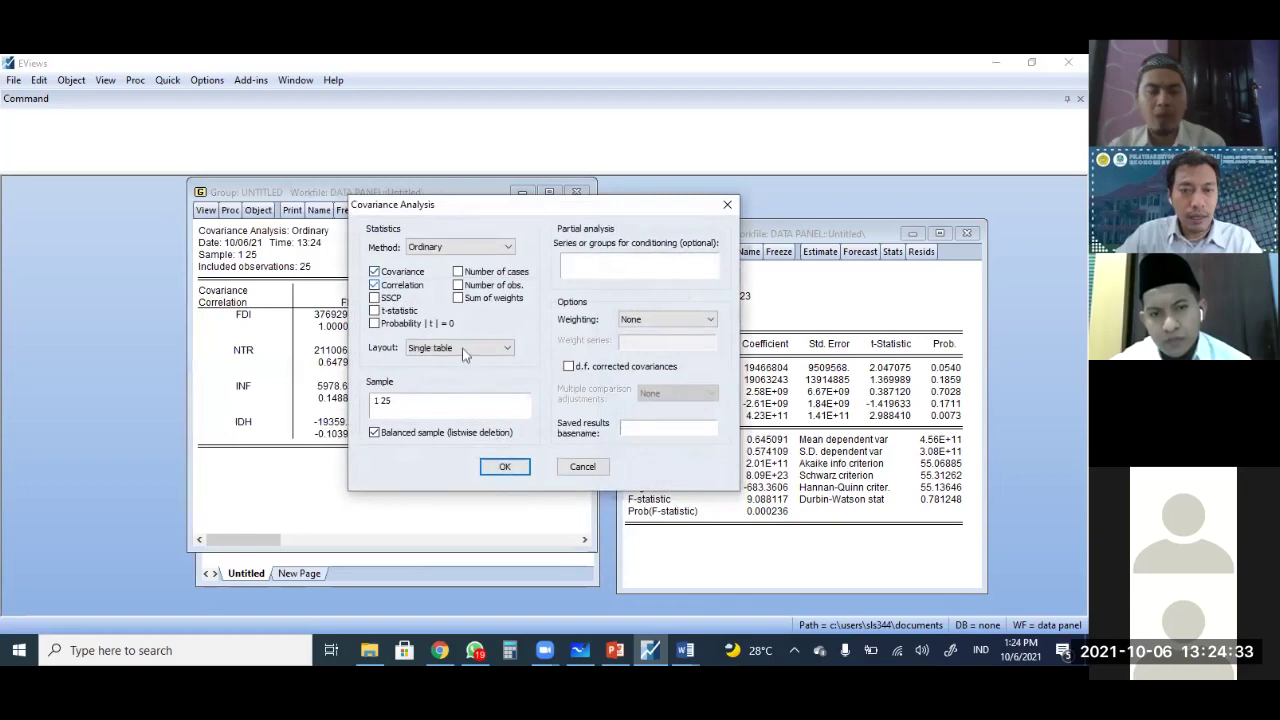
left_click(463, 352)
left_click(440, 363)
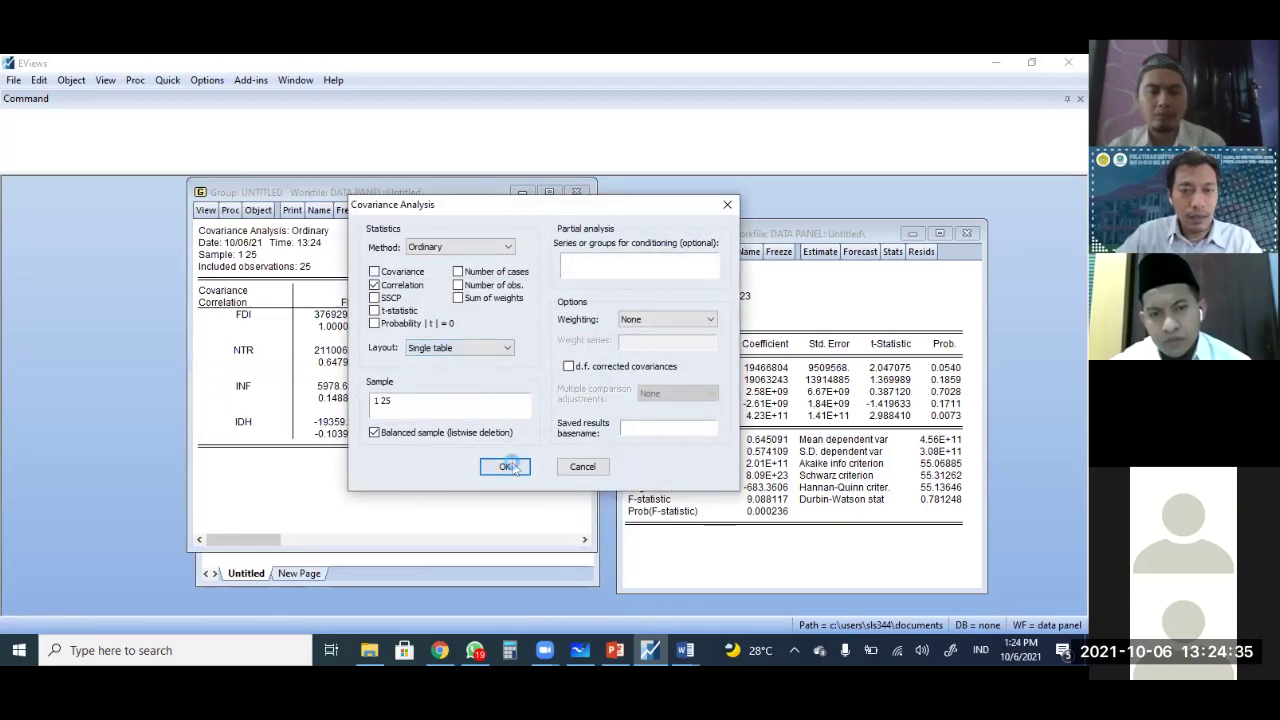
left_click(505, 466)
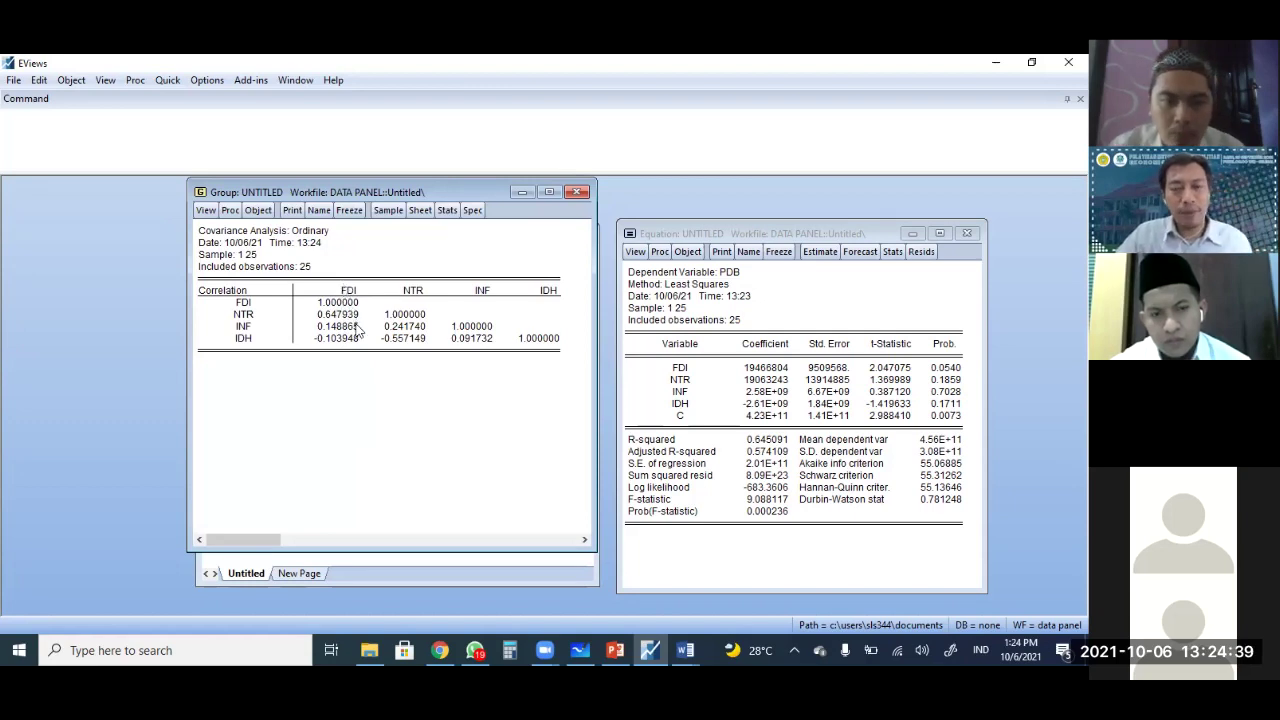
- Check the pairwise correlations among FDI, NTR, INF and IDH for multicollinearity, and delete the untitled group
left_click(333, 316)
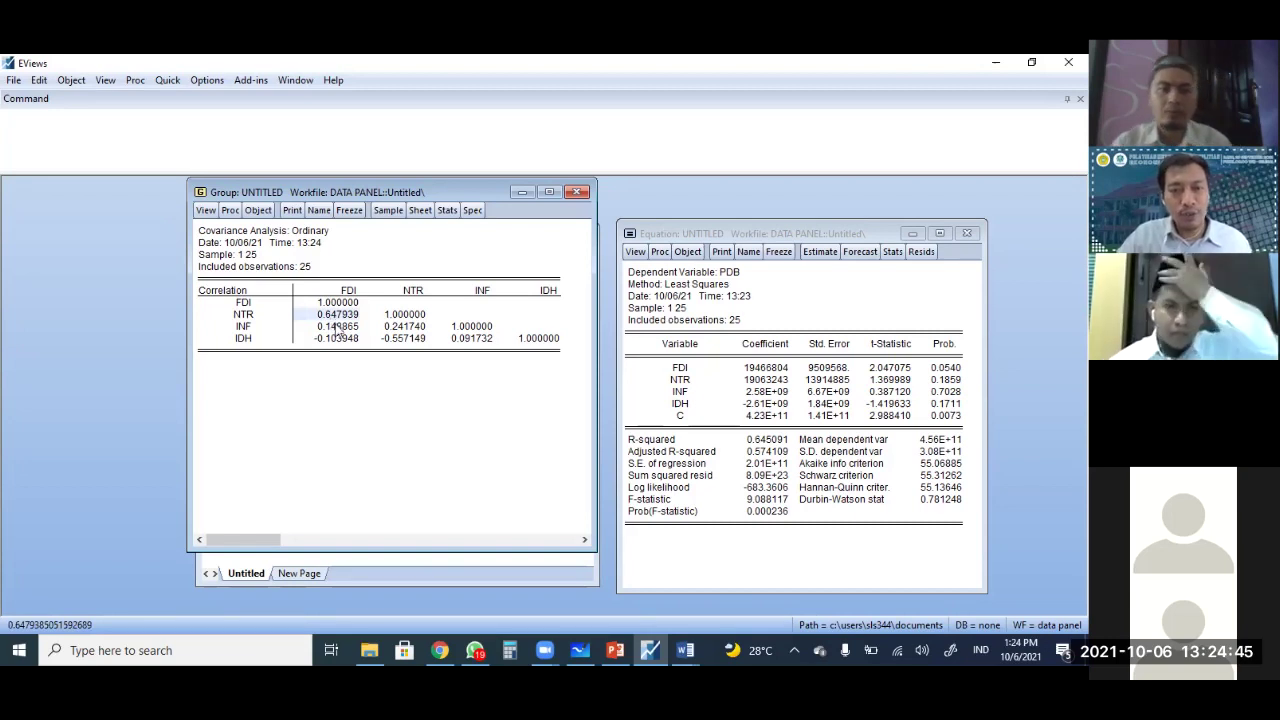
left_click(337, 327)
left_click(405, 339)
left_click(465, 341)
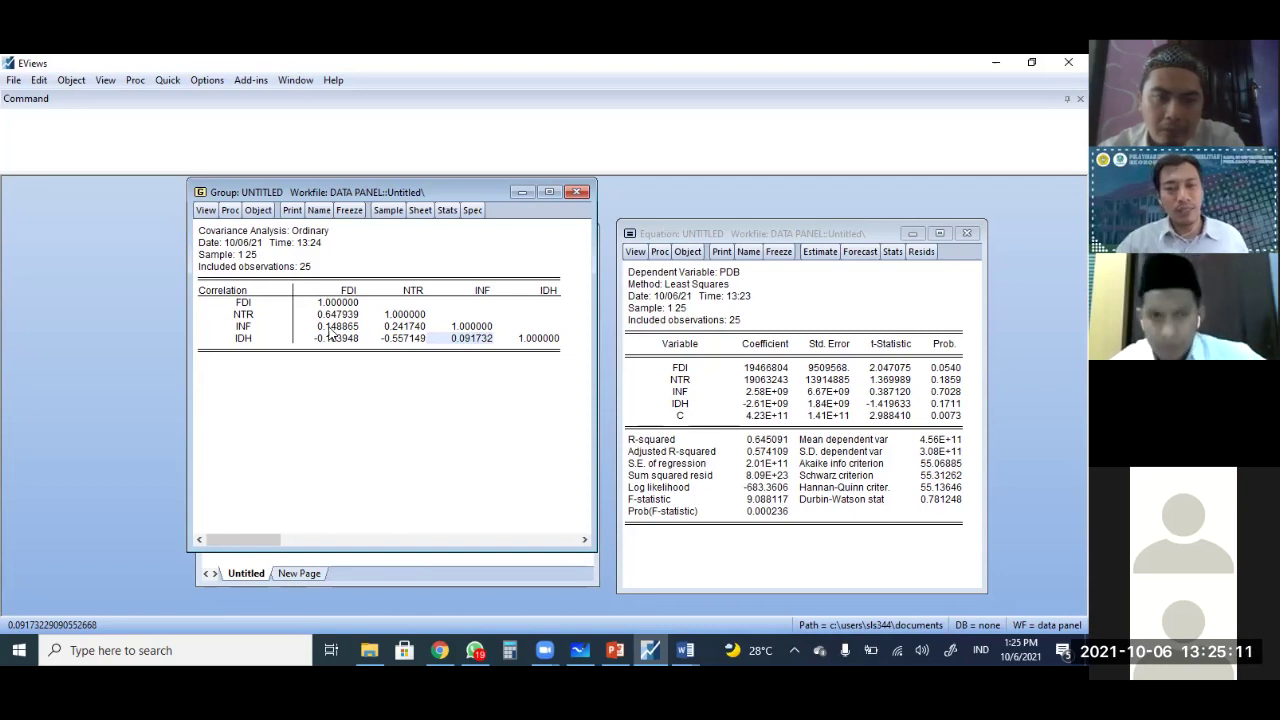
left_click(572, 194)
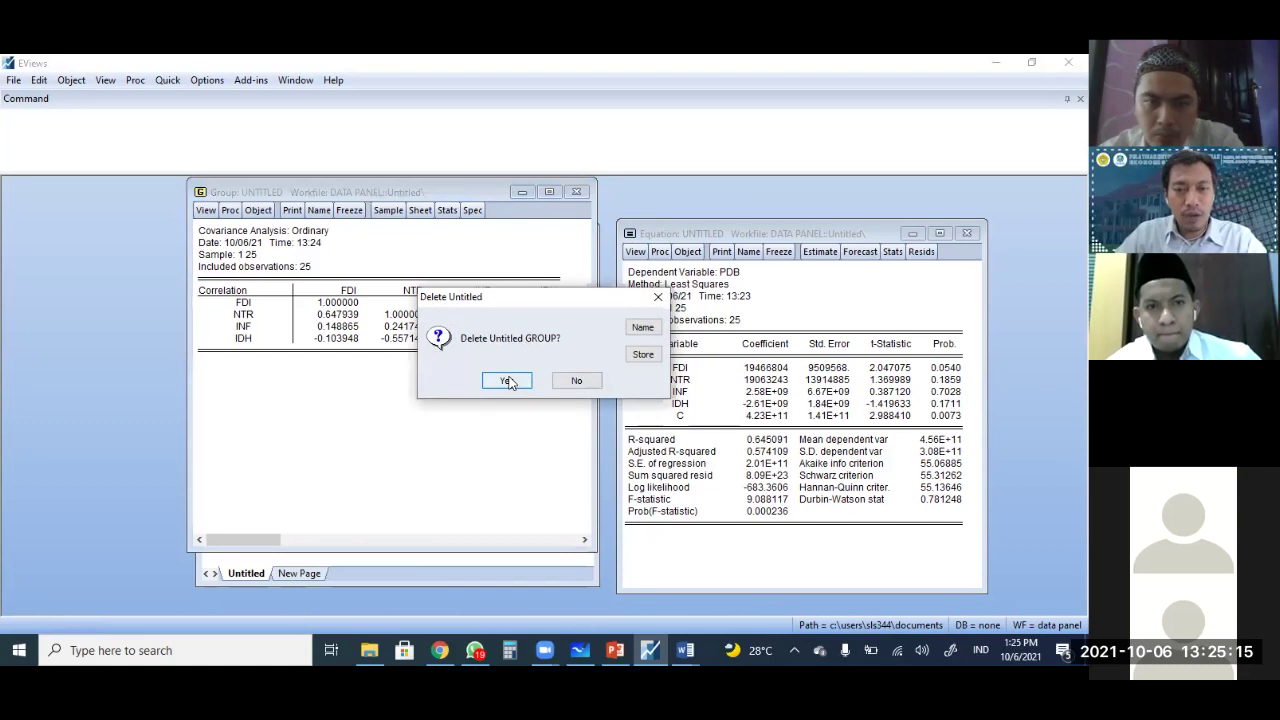
left_click(508, 381)
- Run the Histogram - Normality Test on the residuals of the Least Squares equation
left_click_drag(695, 236, 695, 244)
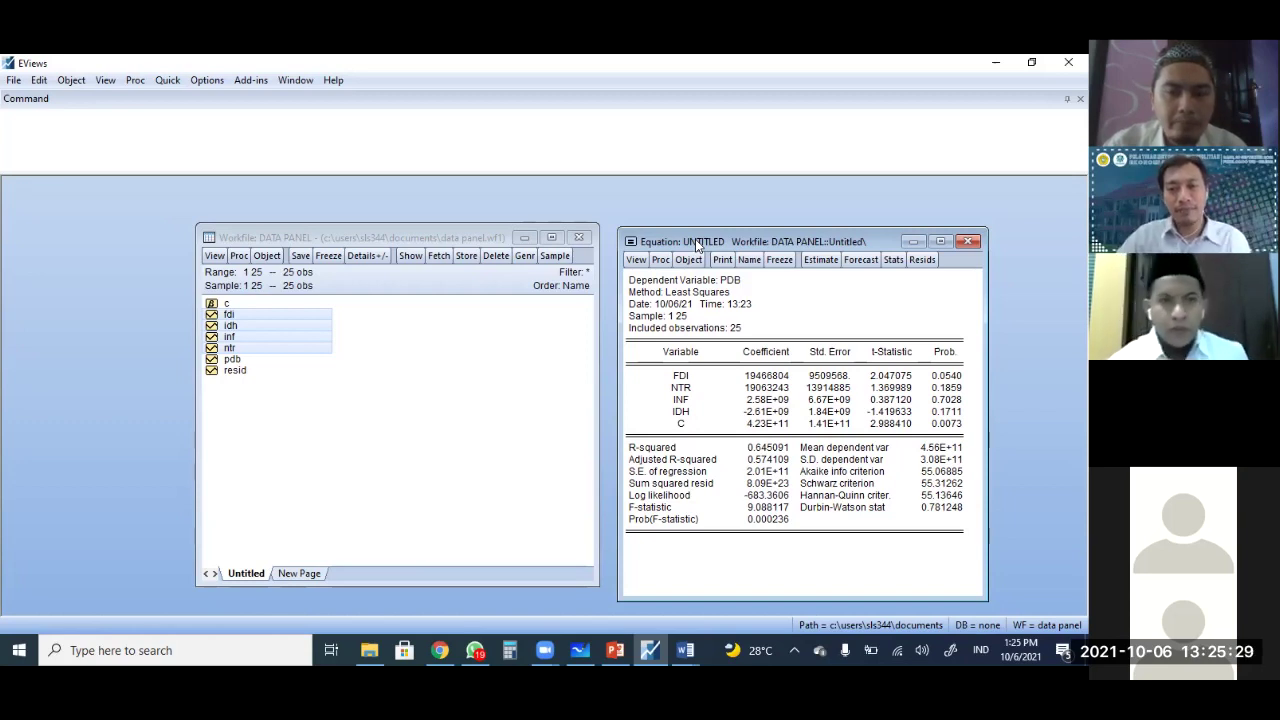
left_click(640, 262)
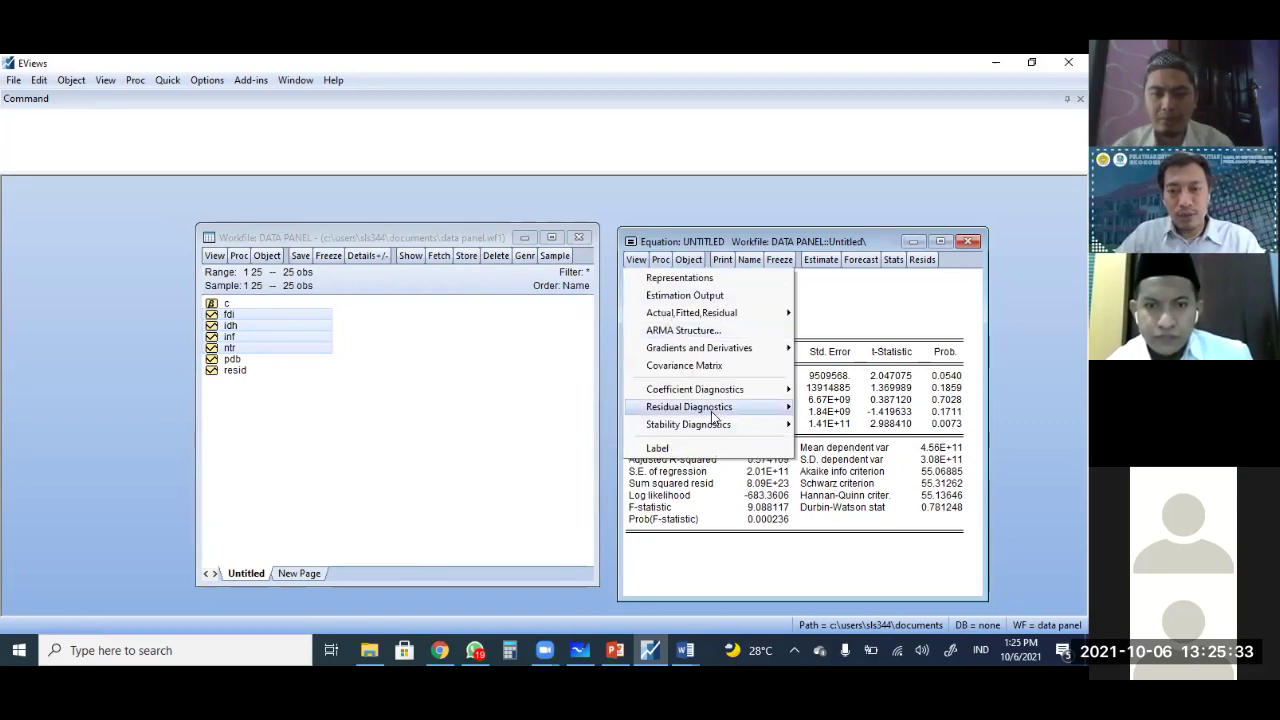
mouse_move(712, 410)
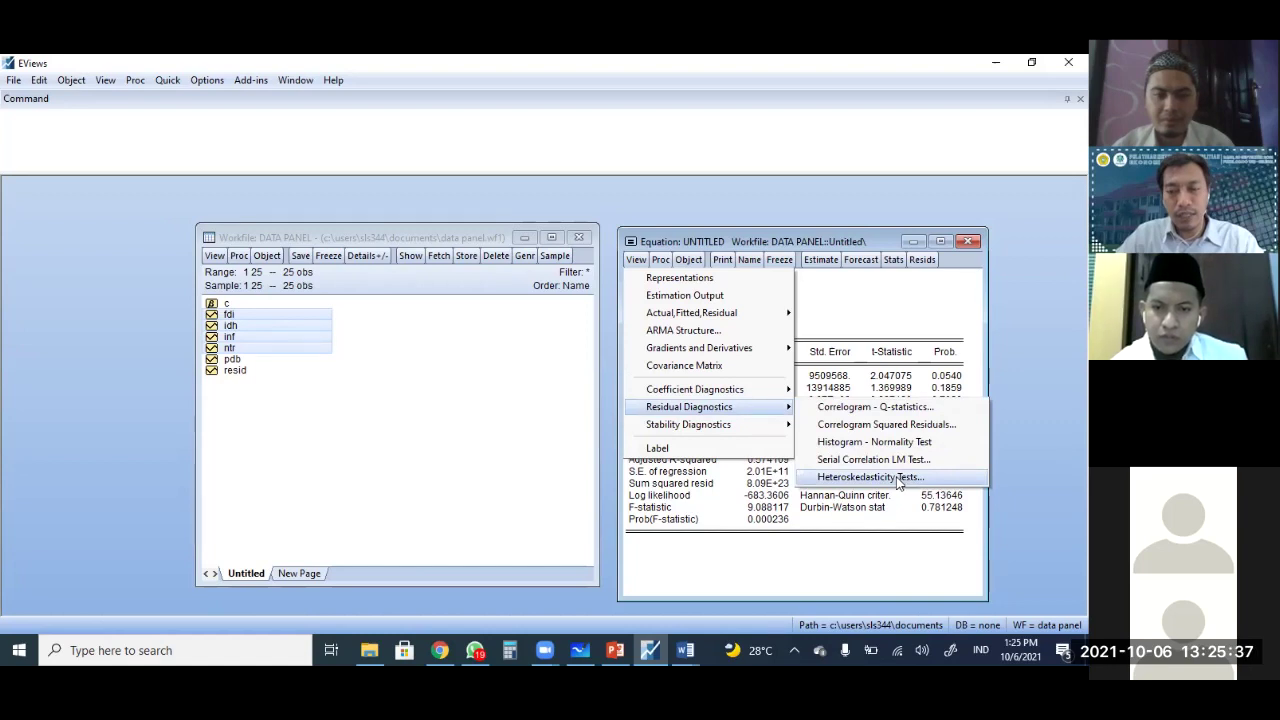
left_click(930, 511)
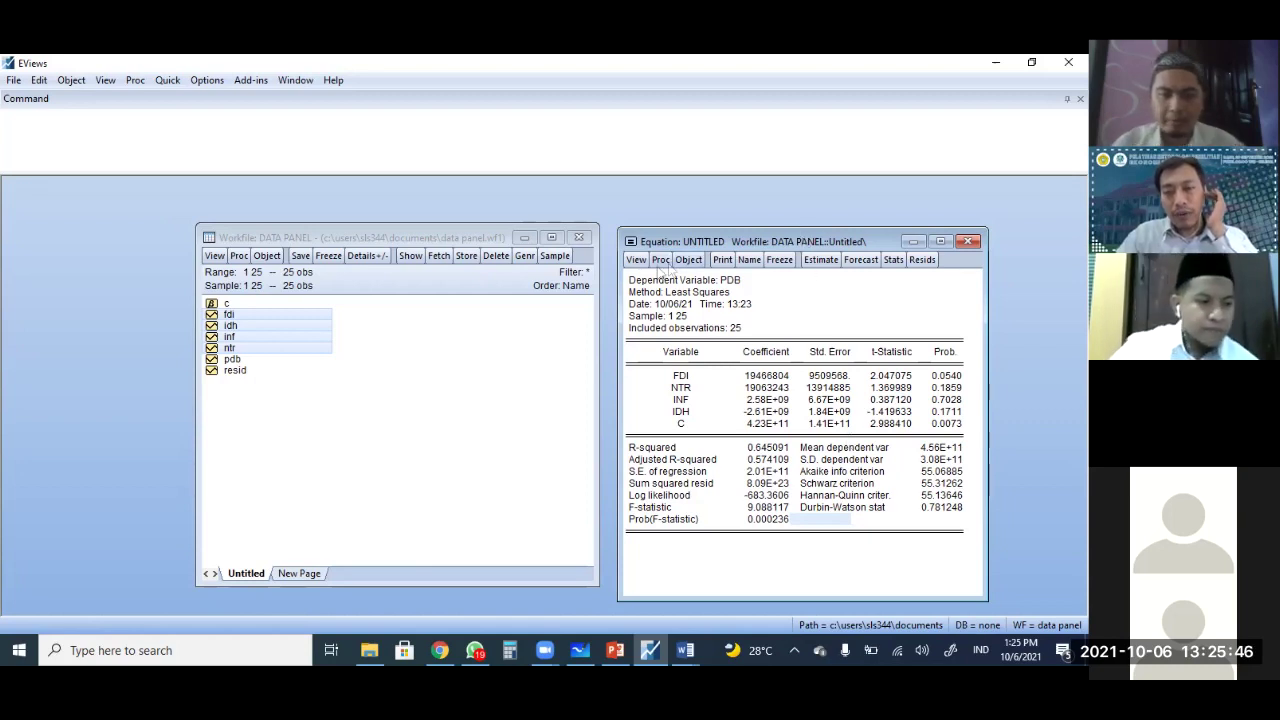
left_click(636, 261)
mouse_move(700, 407)
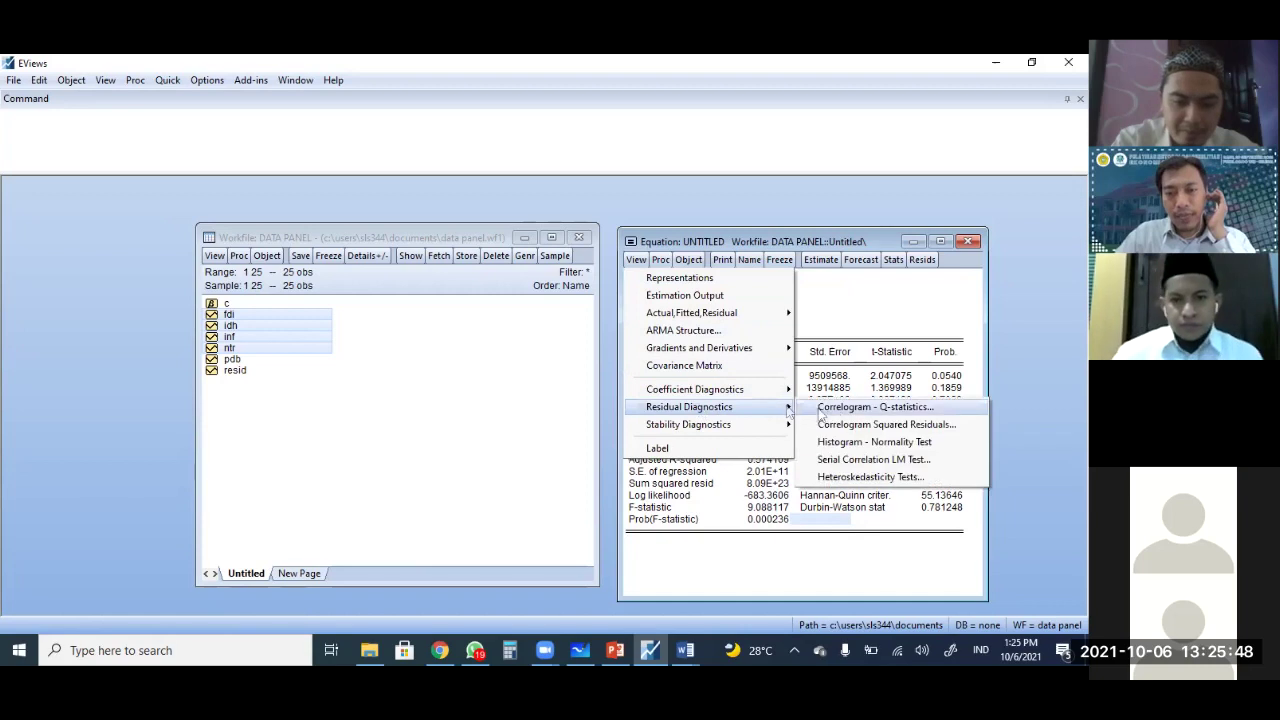
left_click(866, 450)
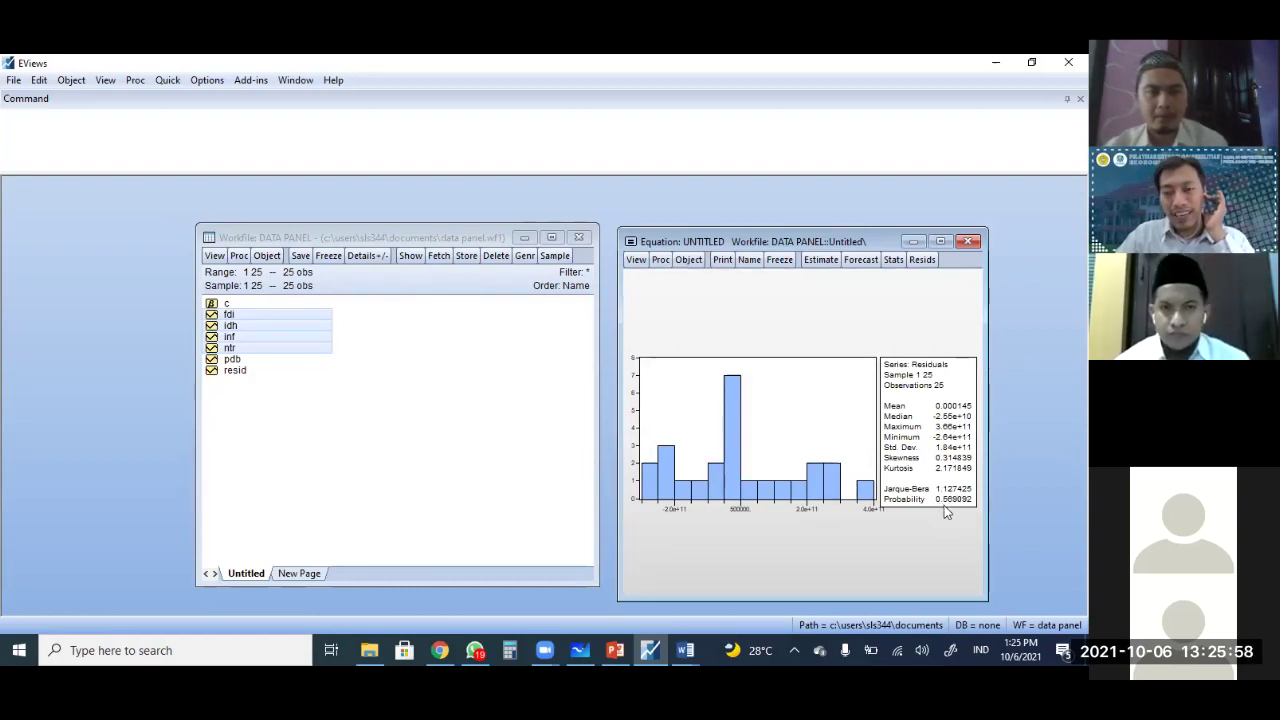
- Return the equation to its estimation output and rearrange the workfile and equation windows side by side
left_click(636, 260)
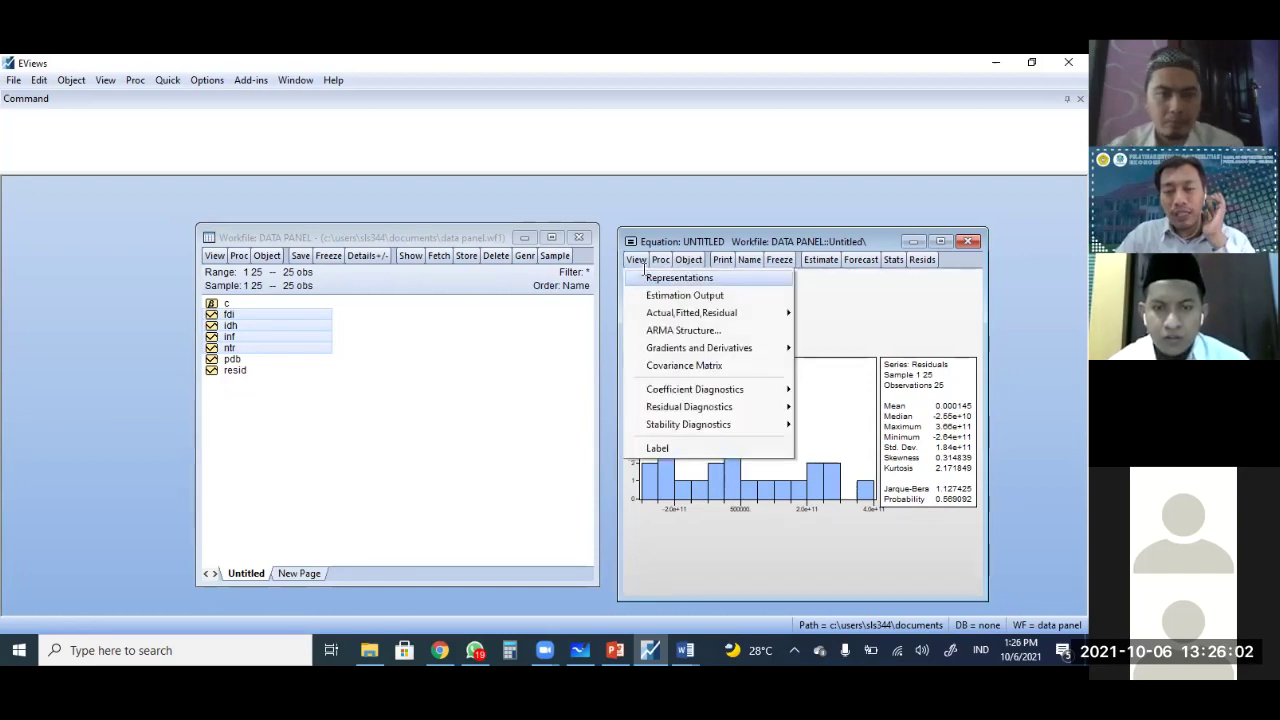
left_click(660, 277)
left_click(636, 260)
left_click(685, 295)
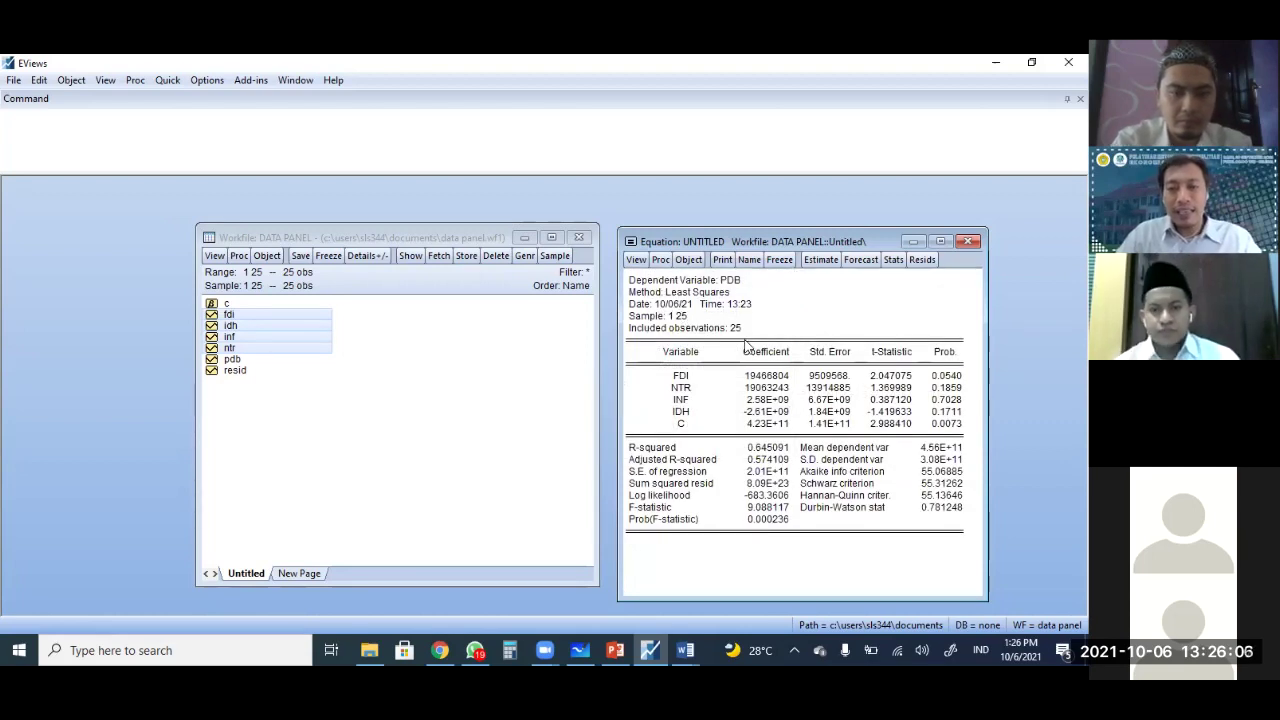
left_click_drag(457, 238, 350, 249)
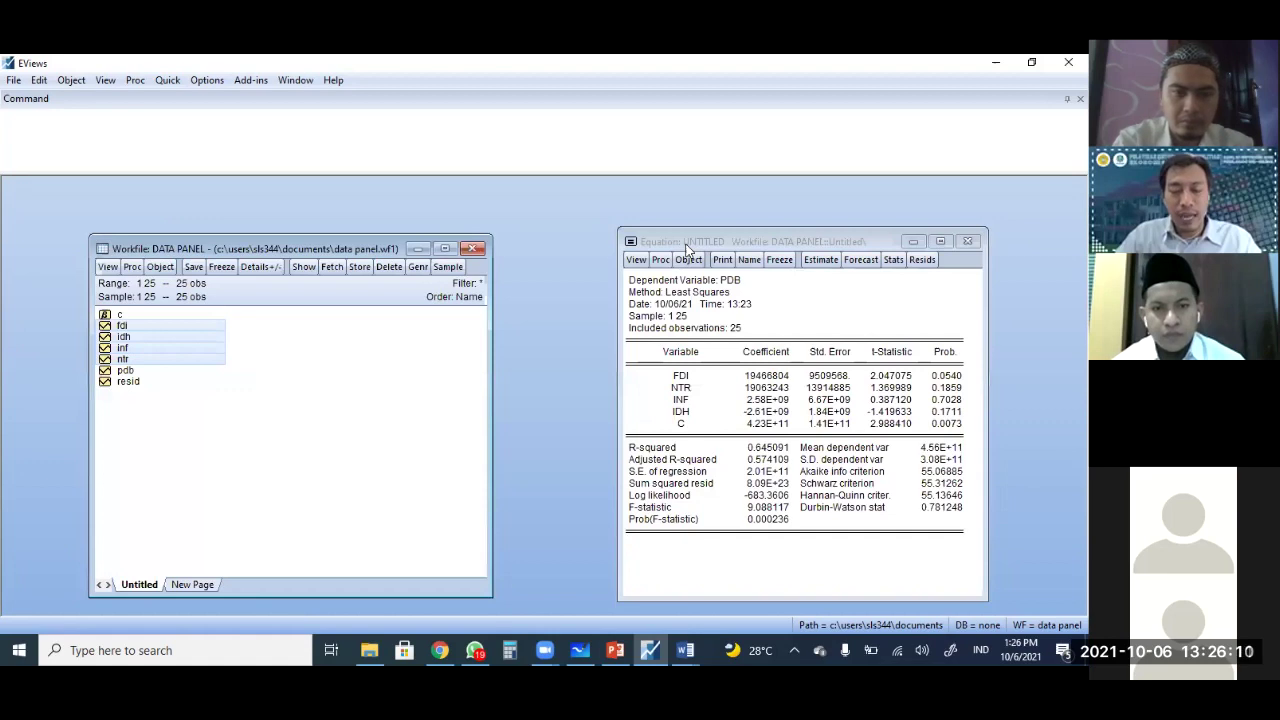
left_click_drag(686, 243, 614, 250)
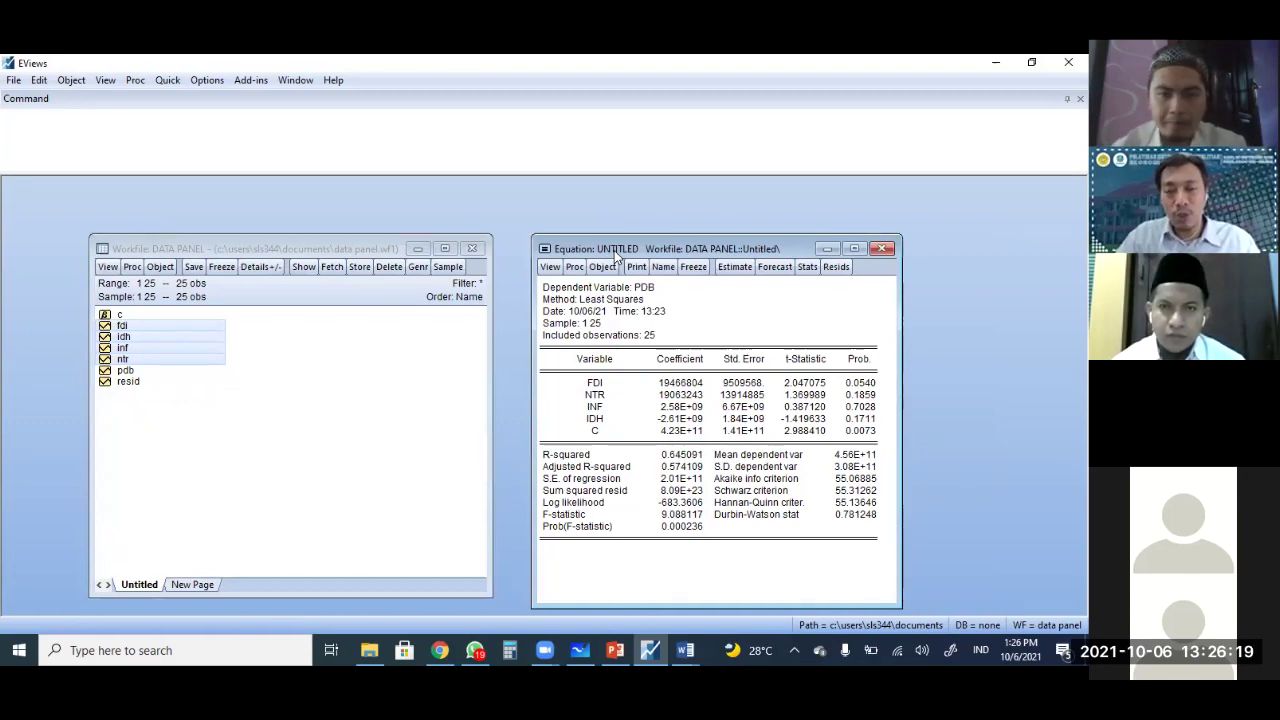
- Open the equation's specification for re-estimation and set the method to GLM - Generalized Linear Models
left_click(574, 266)
left_click(585, 280)
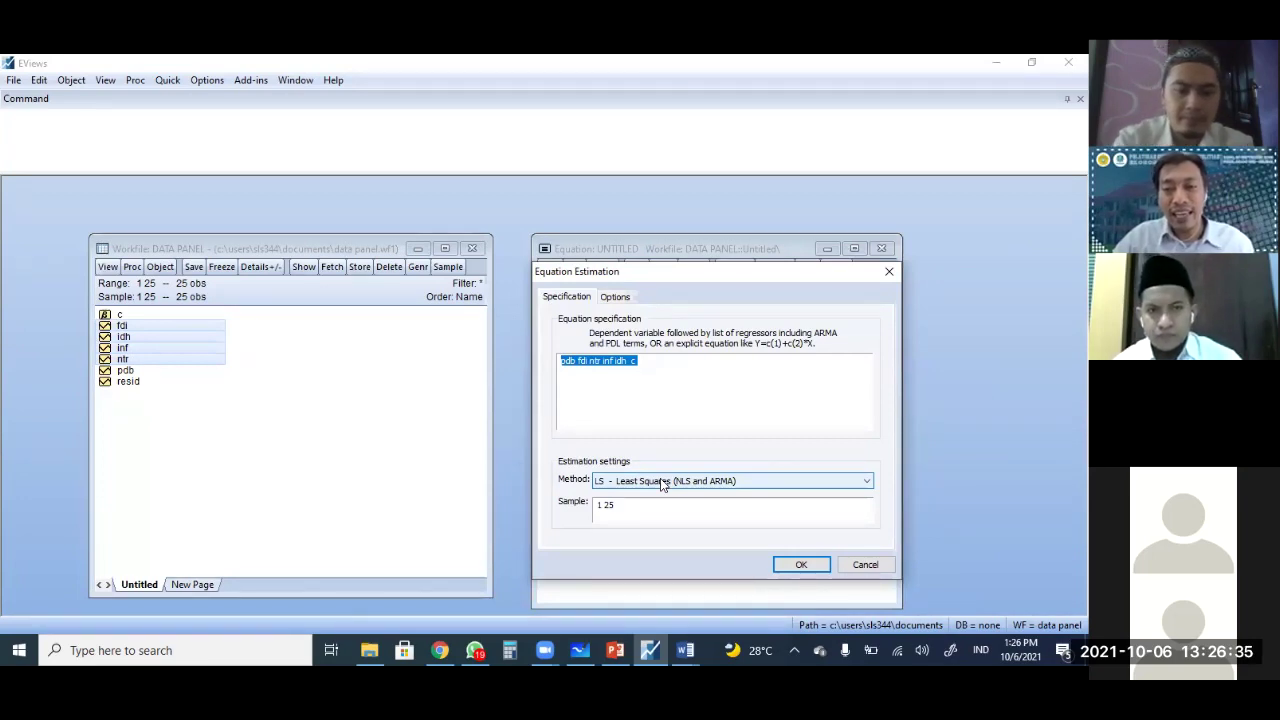
left_click(793, 485)
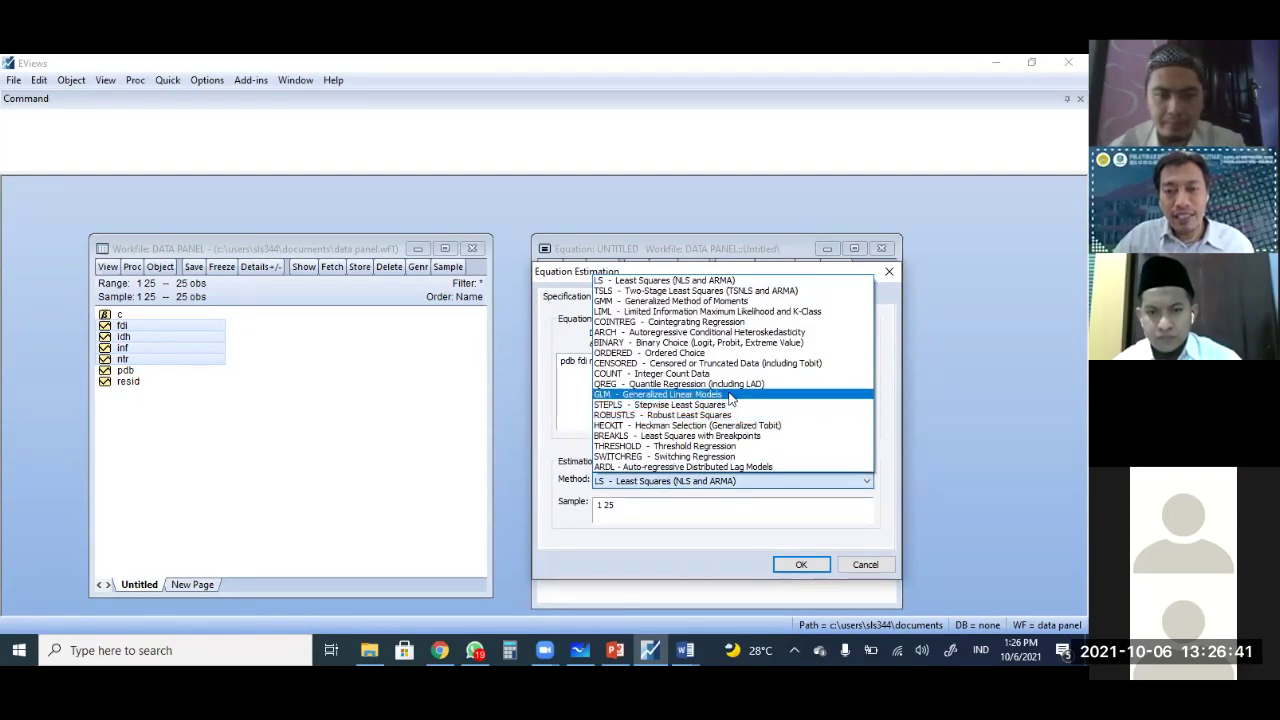
left_click(730, 395)
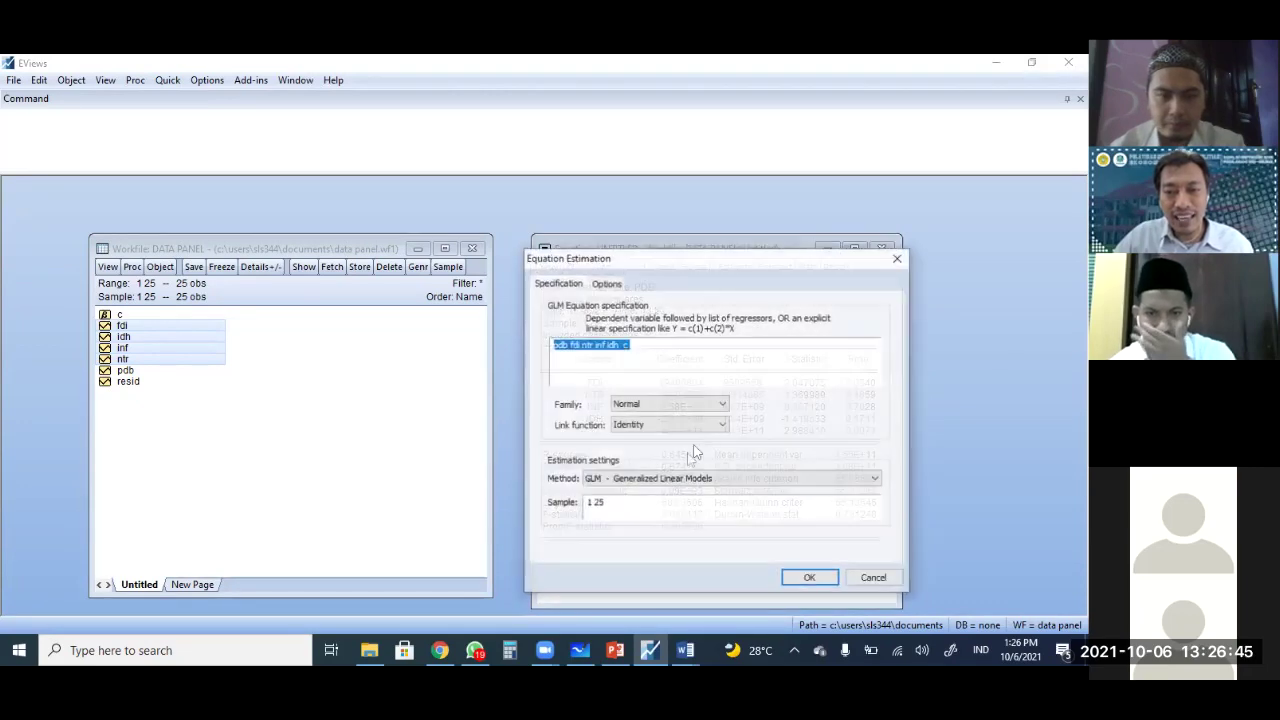
- Open the Teori GLM image from the 3. Panel data regression folder and highlight the phrase about GLMs extending linear regression to non-normal cases
left_click(366, 652)
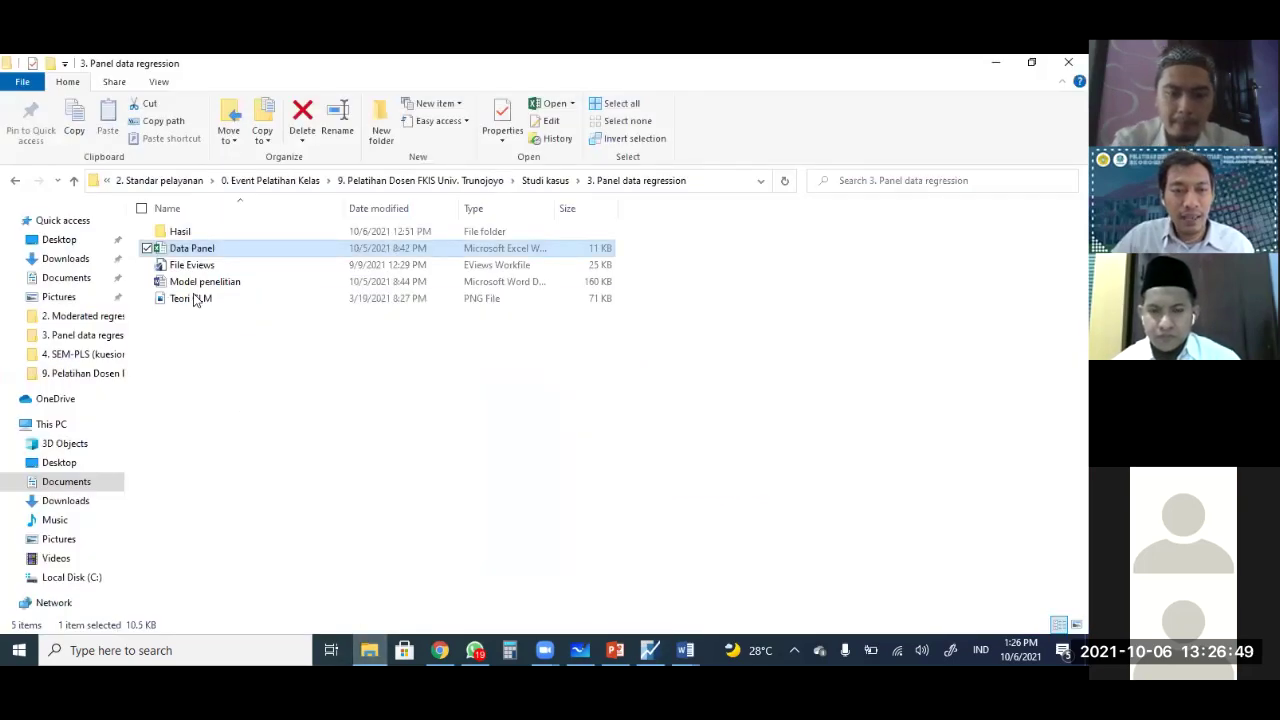
double_click(505, 300)
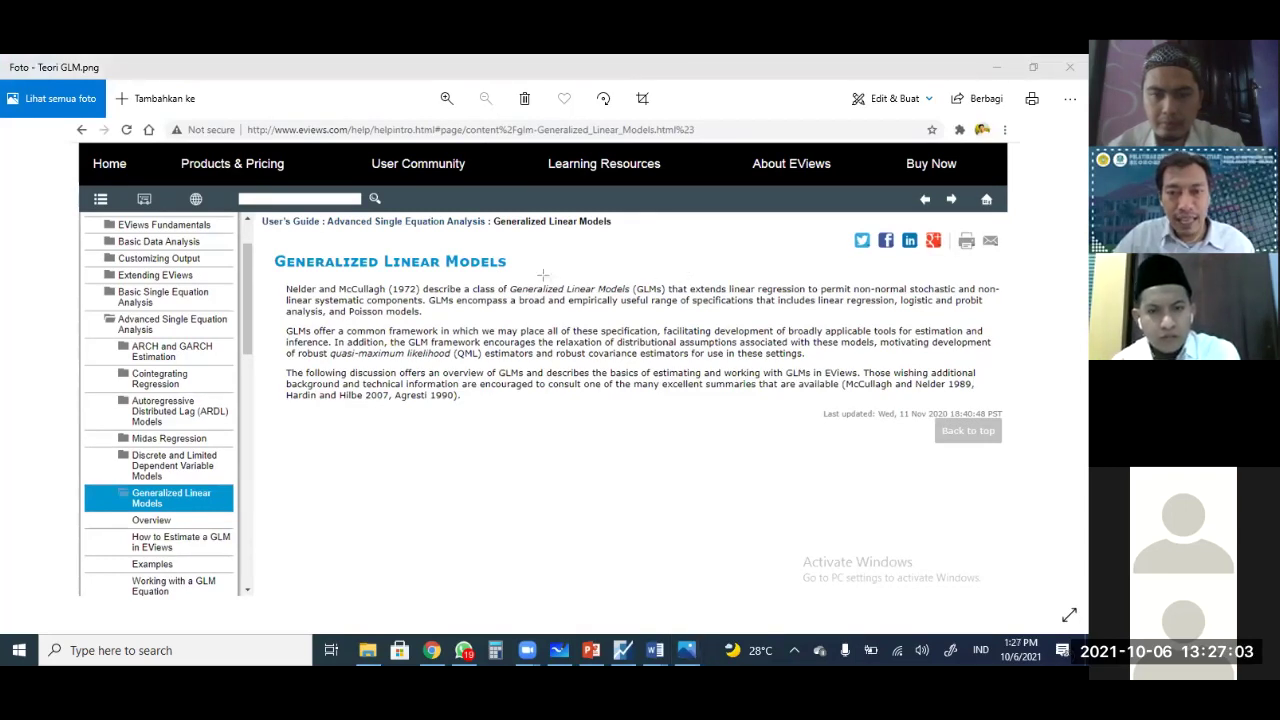
left_click_drag(515, 292, 960, 296)
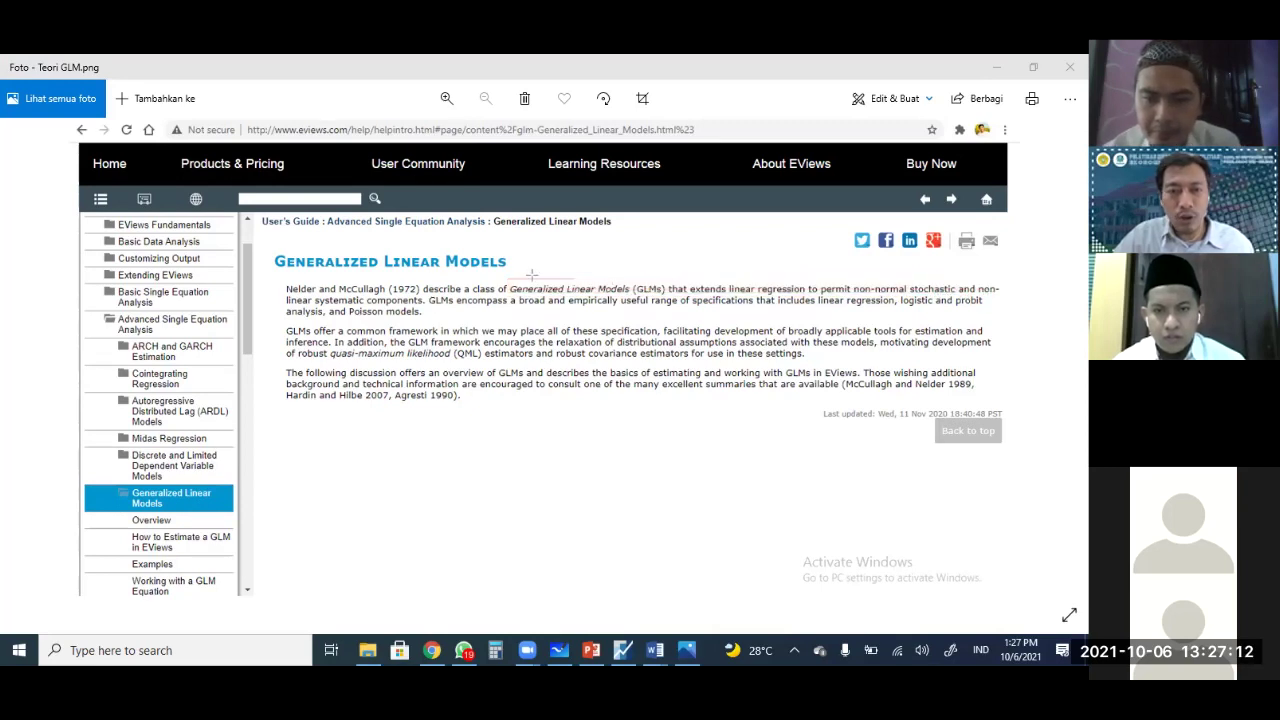
mouse_move(508, 290)
left_mouse_down()
mouse_move(963, 290)
mouse_move(930, 290)
left_mouse_up()
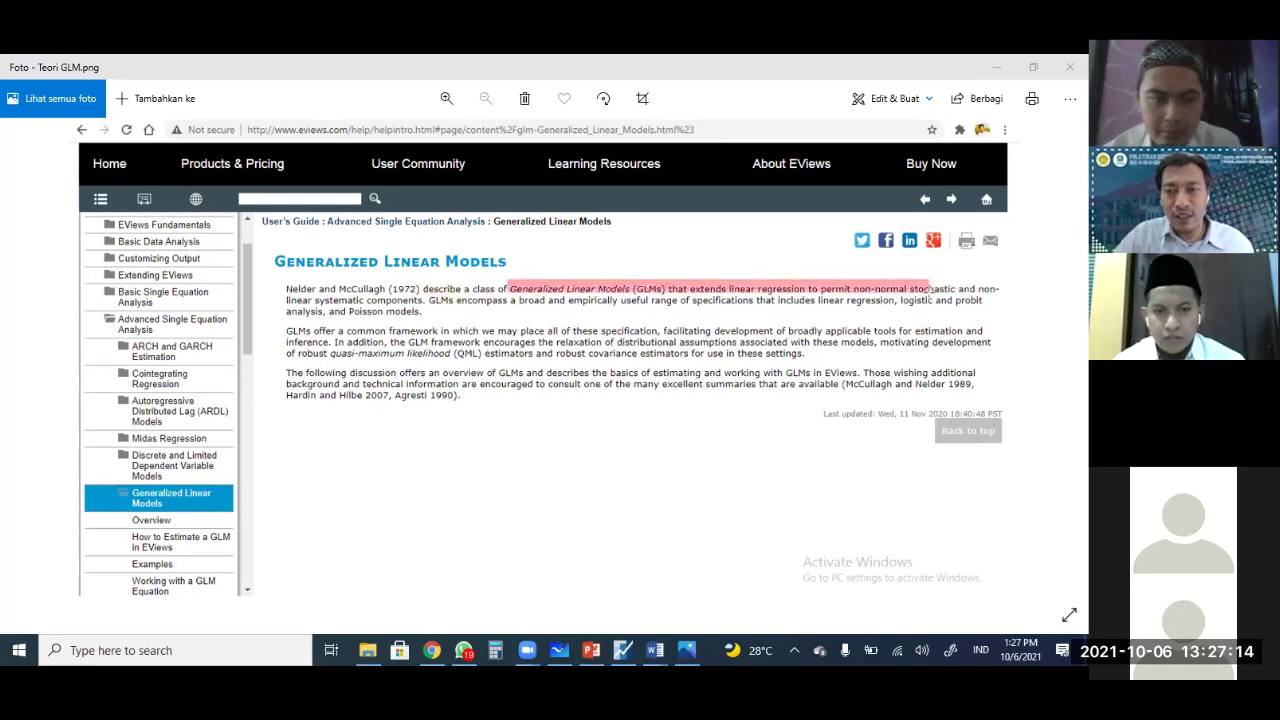
left_click_drag(508, 290, 908, 290)
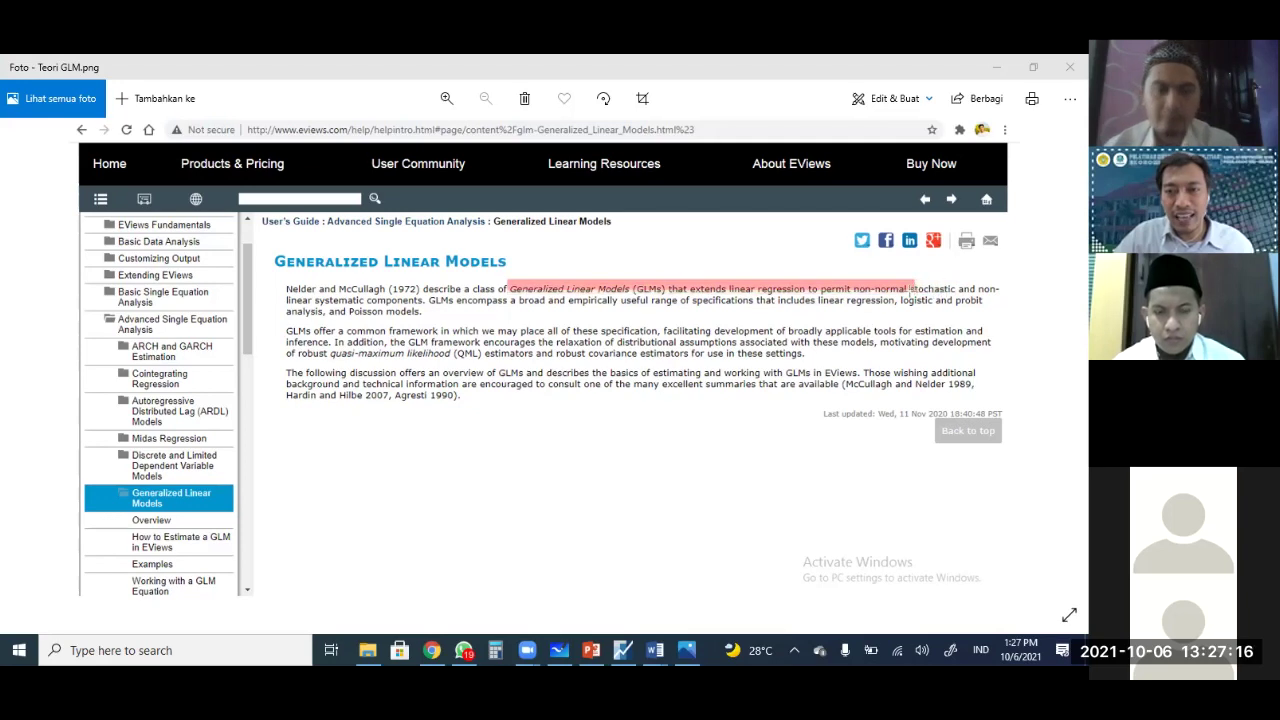
- Highlight the words "linear regression, logistic and probit" in the first paragraph of the Generalized Linear Models image
left_click_drag(818, 300, 944, 310)
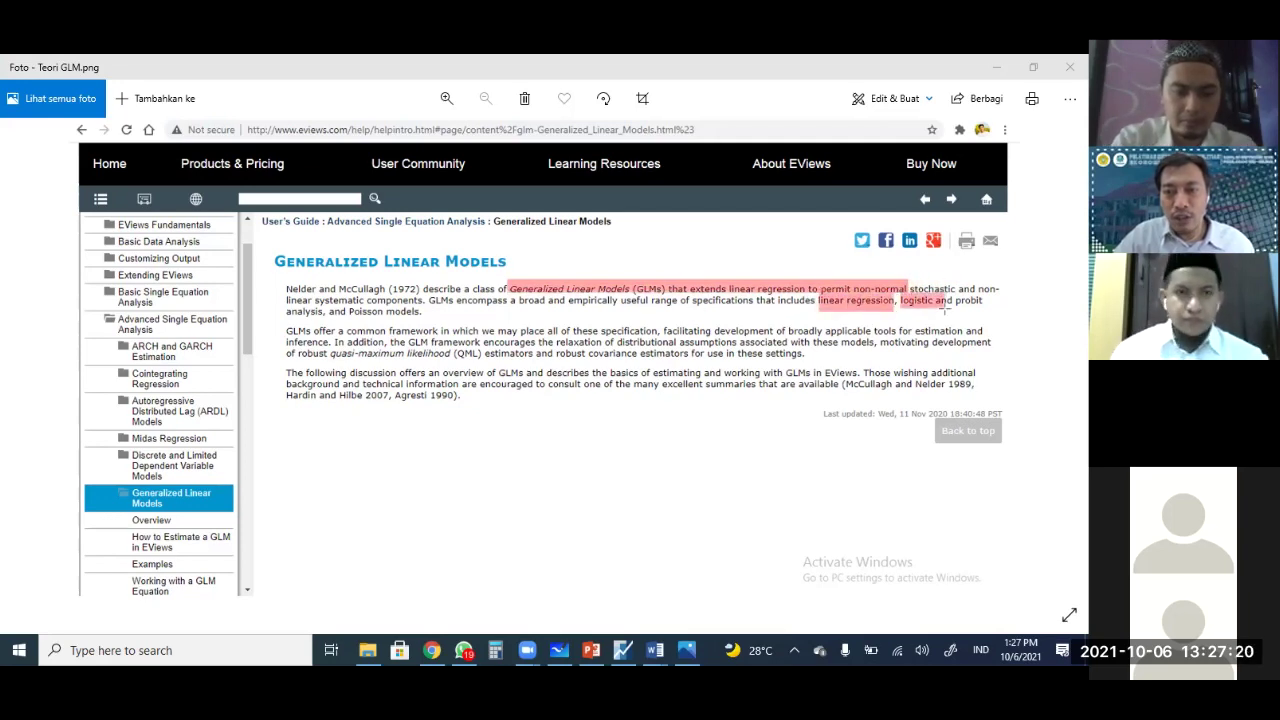
left_click_drag(954, 300, 984, 309)
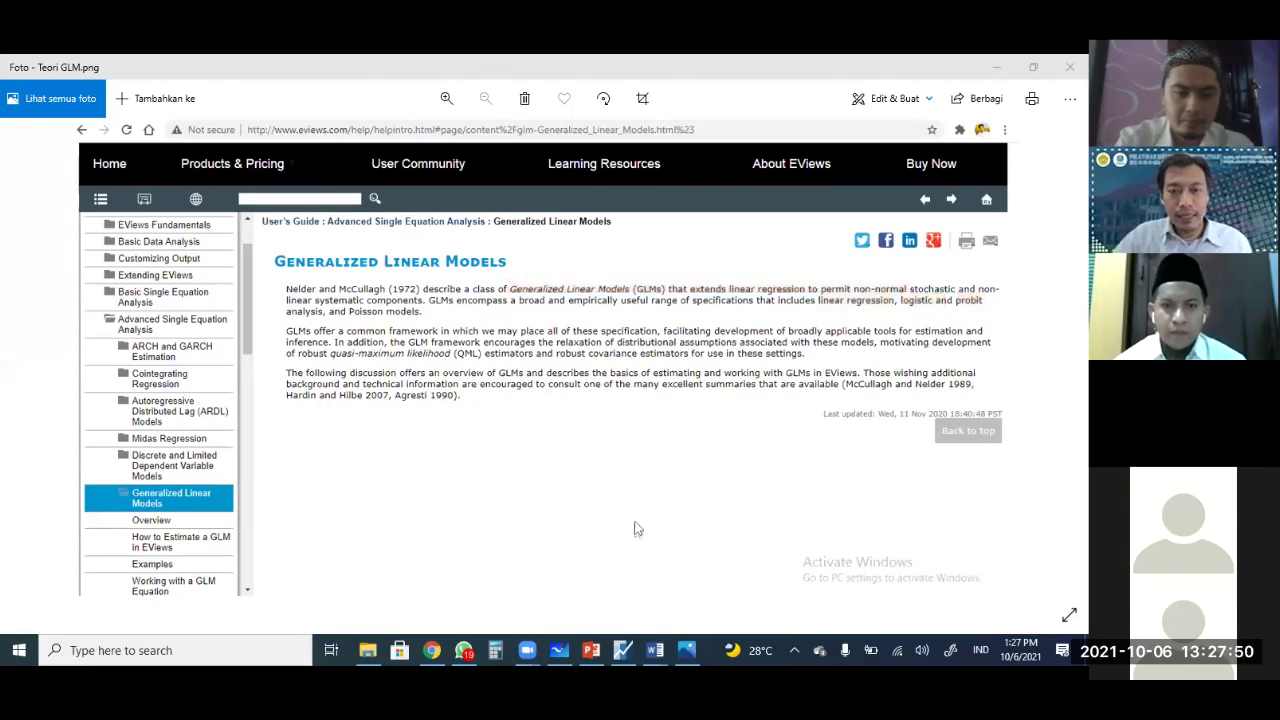
- Switch to EViews, estimate the equation with LS - Least Squares (NLS and ARMA), and check the probabilities of FDI and NTR
key("alt+Tab")
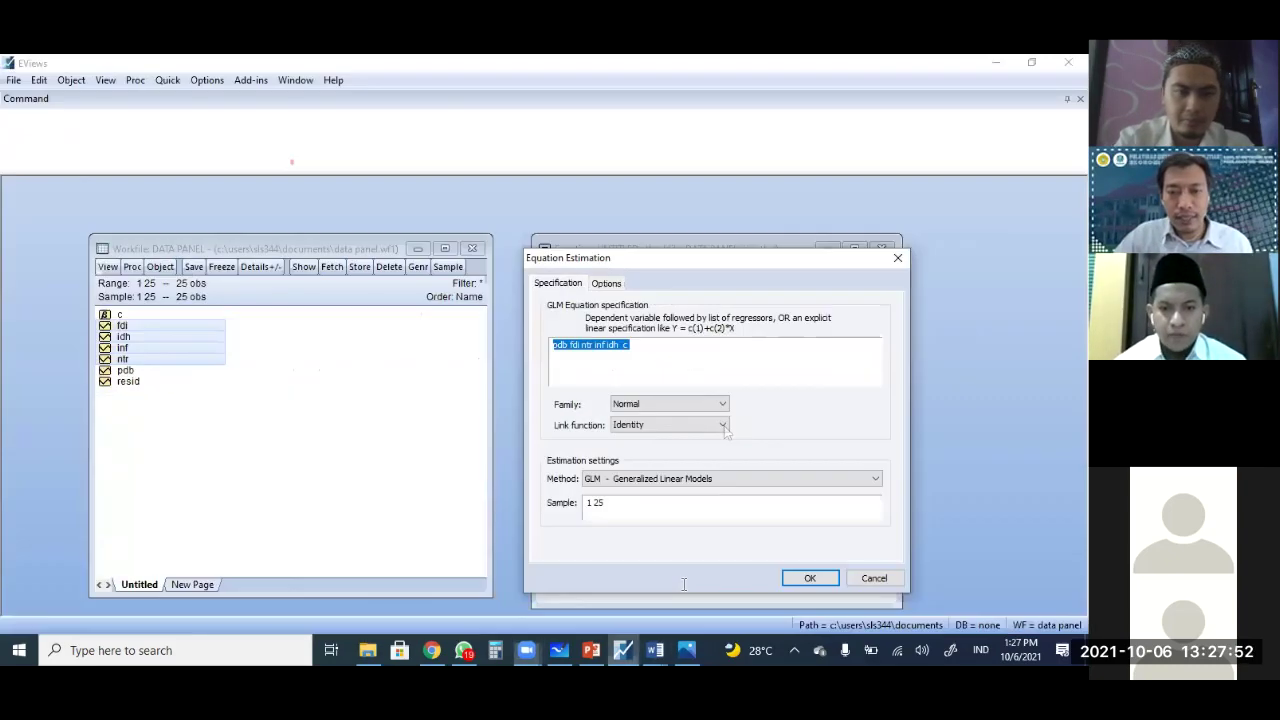
left_click(631, 490)
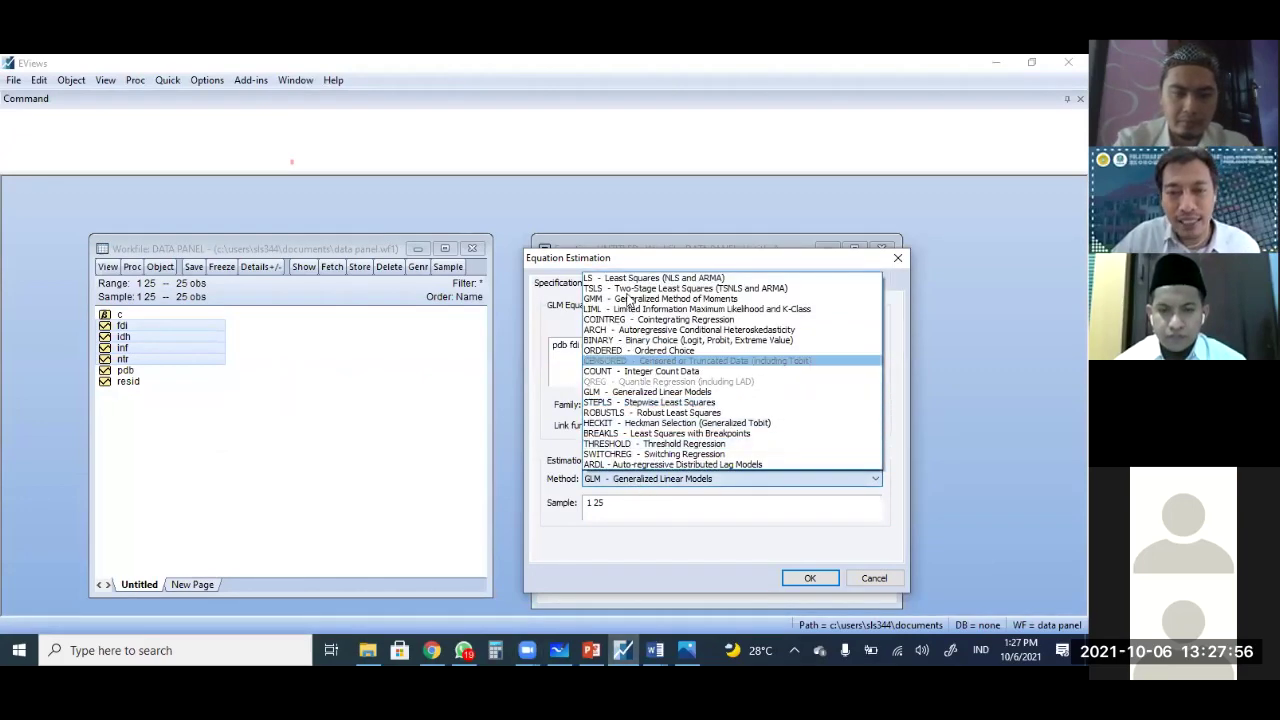
left_click(640, 478)
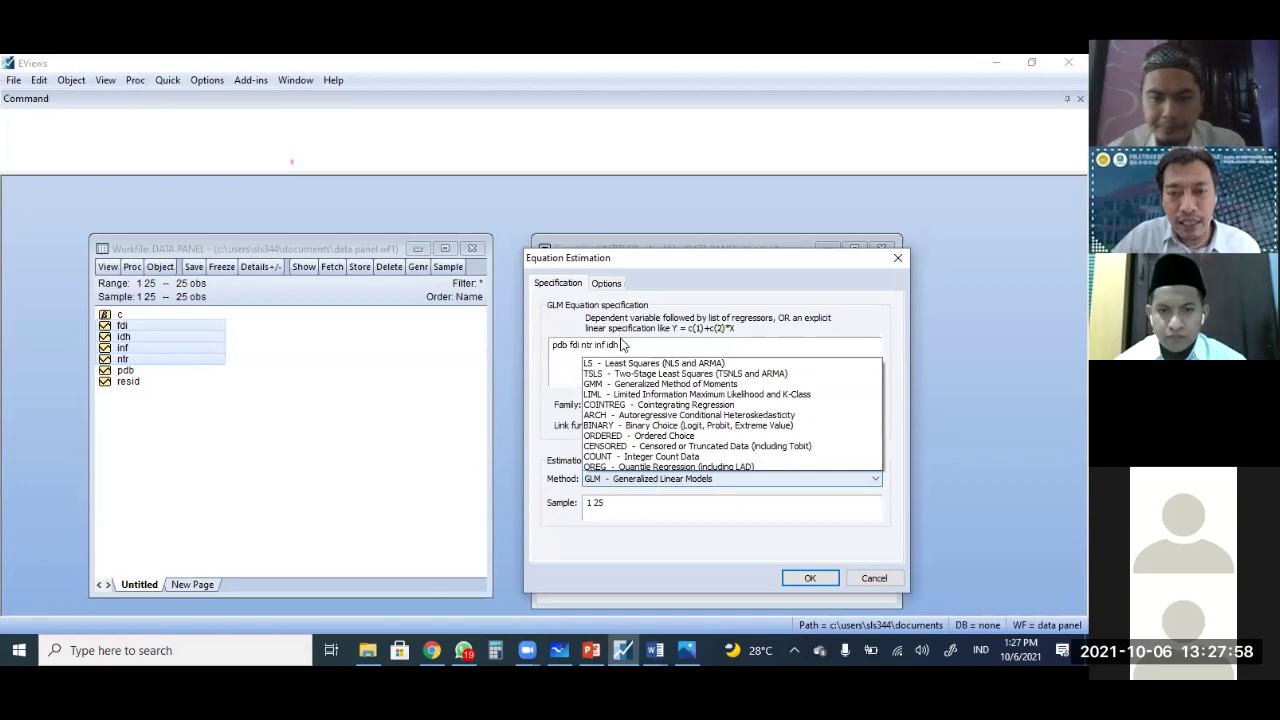
left_click(660, 277)
key("Return")
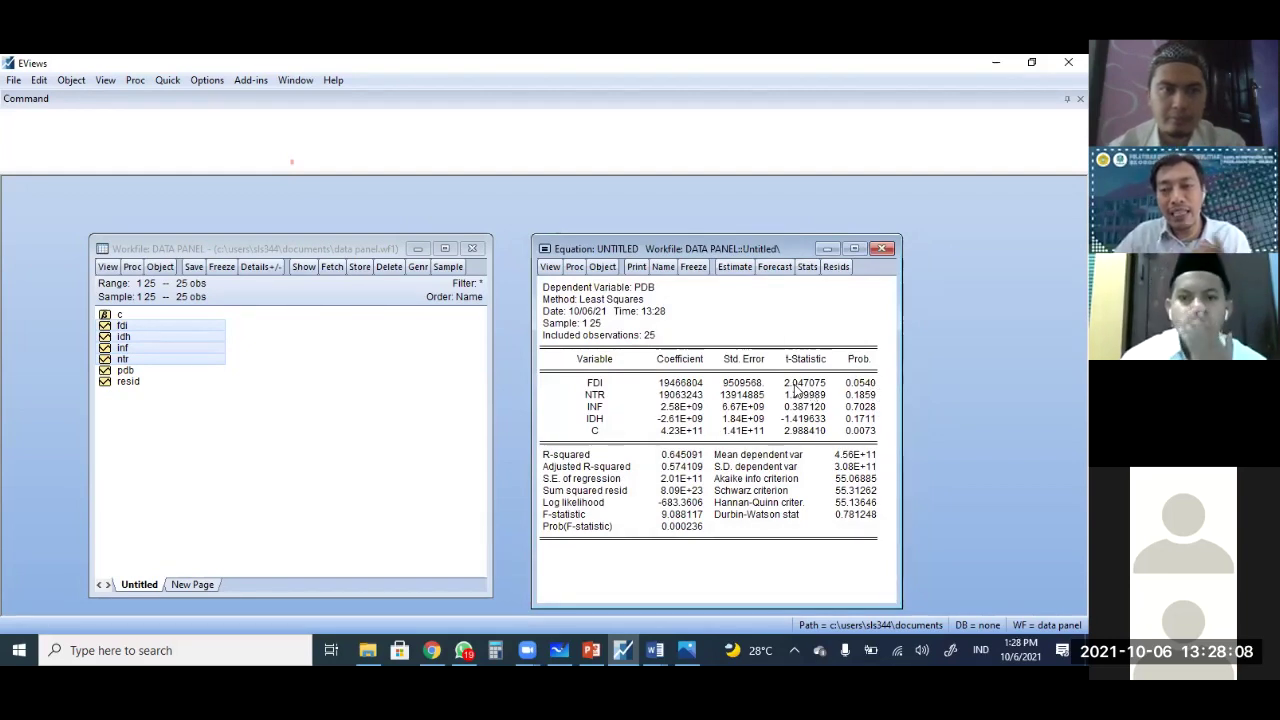
left_click(862, 385)
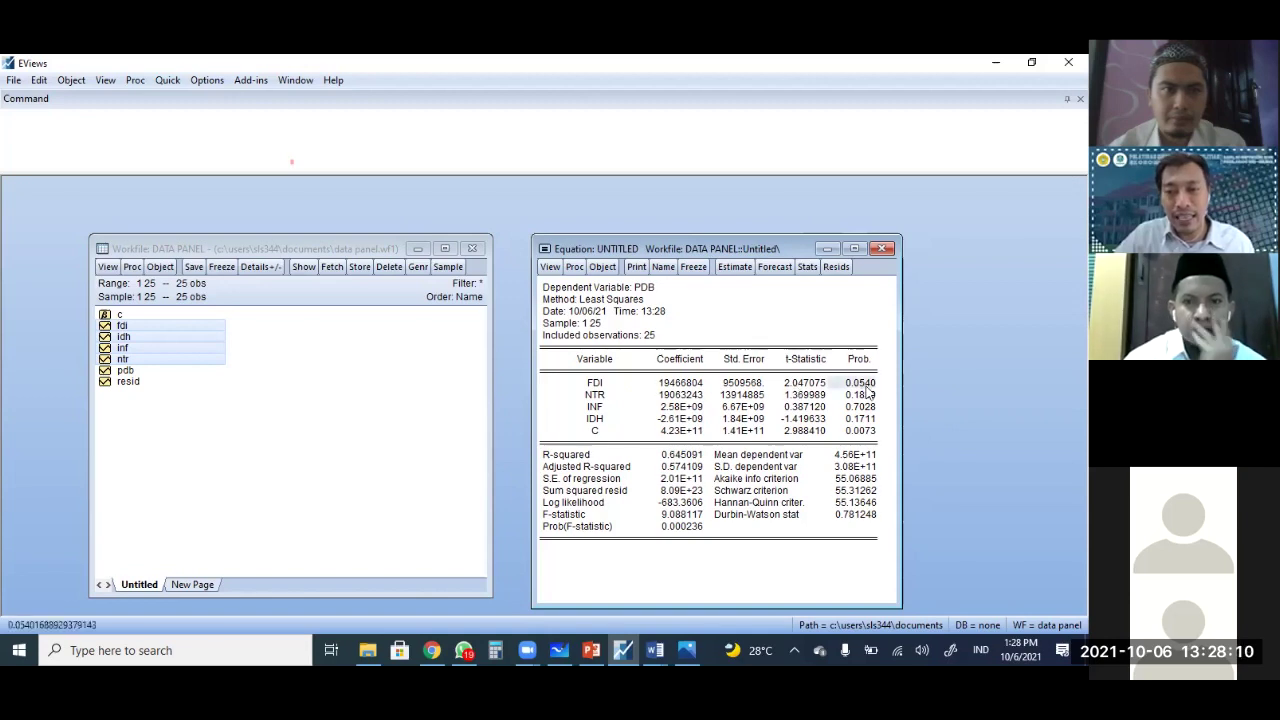
left_click(868, 396)
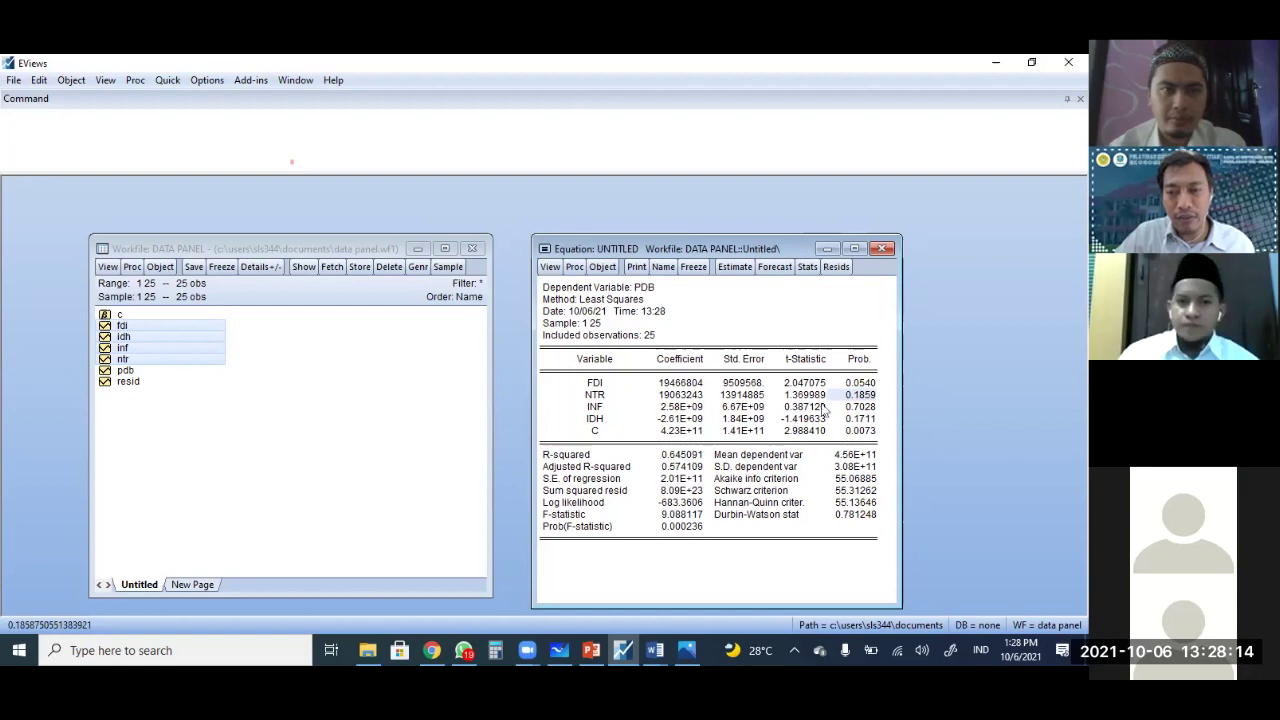
- Re-estimate the equation with the method GLM - Generalized Linear Models and check the FDI row of the output
left_click(574, 266)
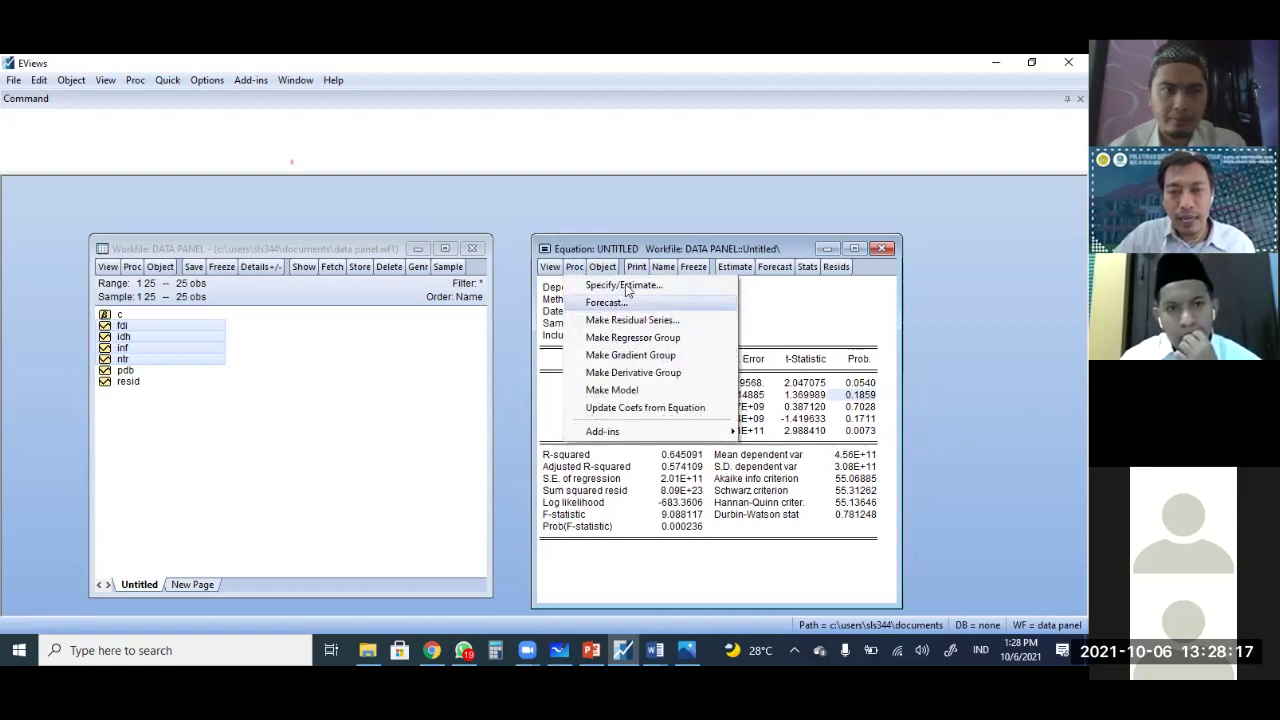
left_click(623, 300)
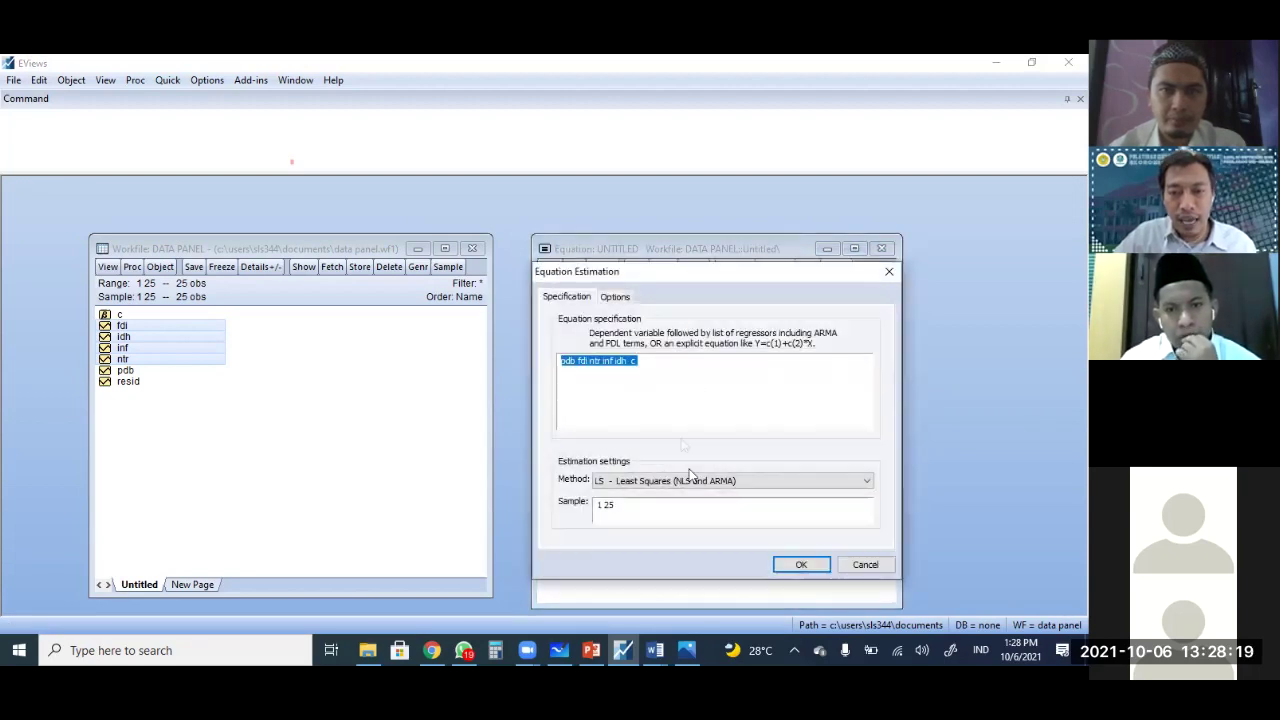
left_click(688, 480)
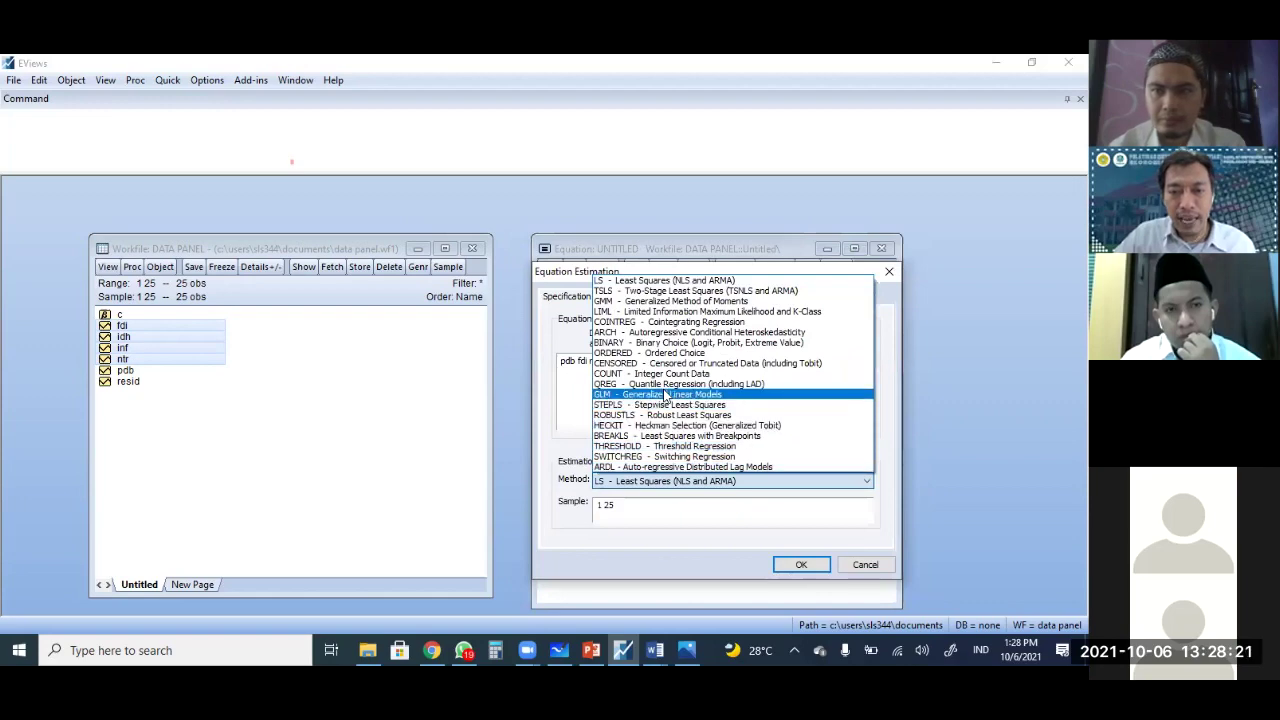
left_click(662, 392)
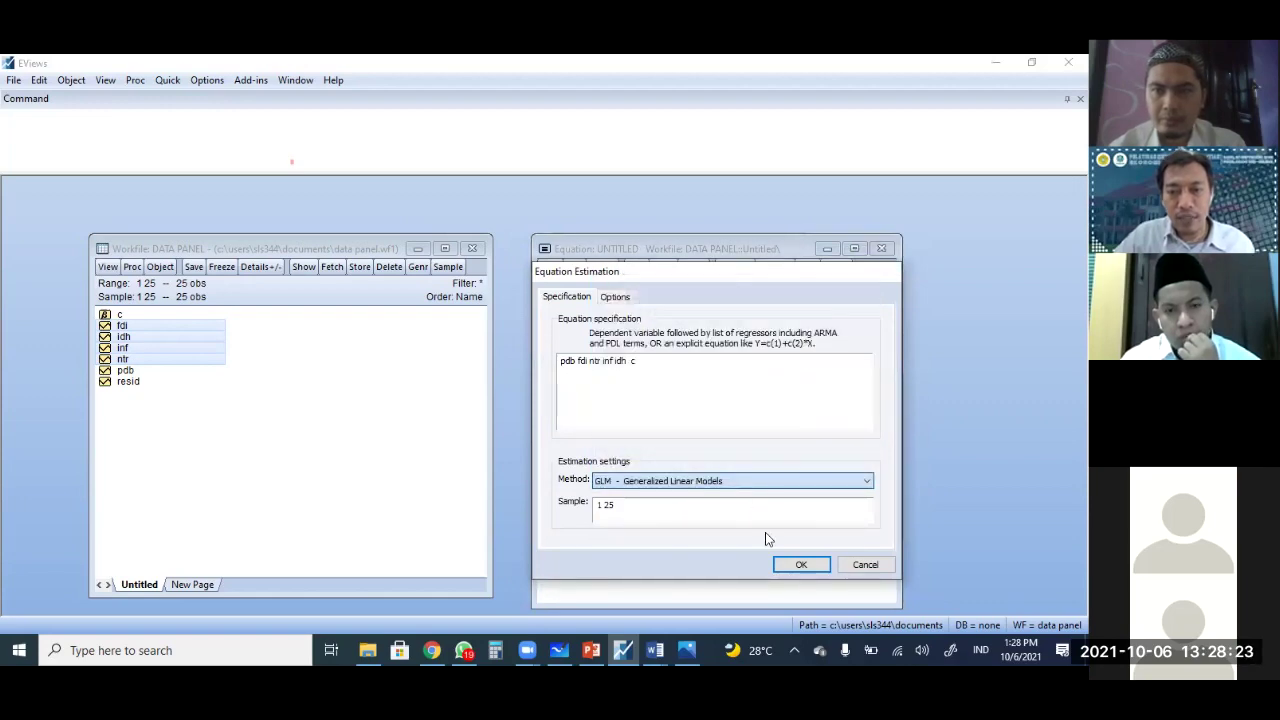
left_click(812, 579)
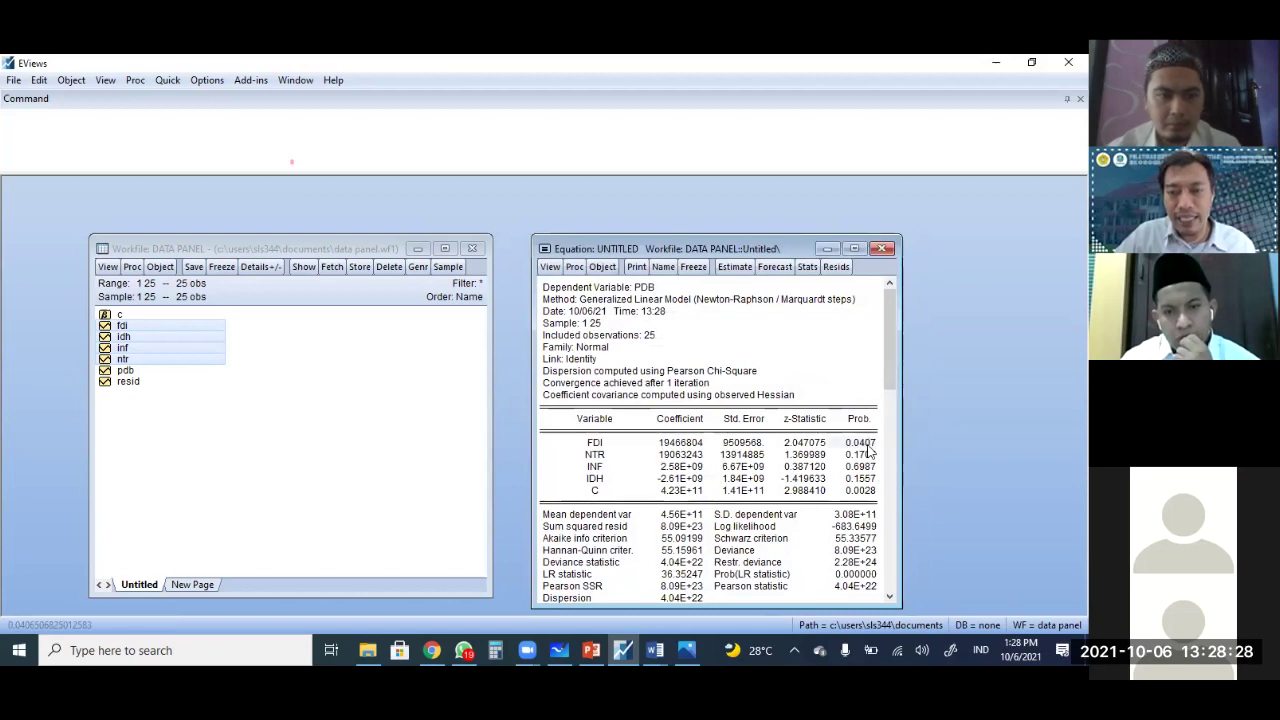
left_click(596, 446)
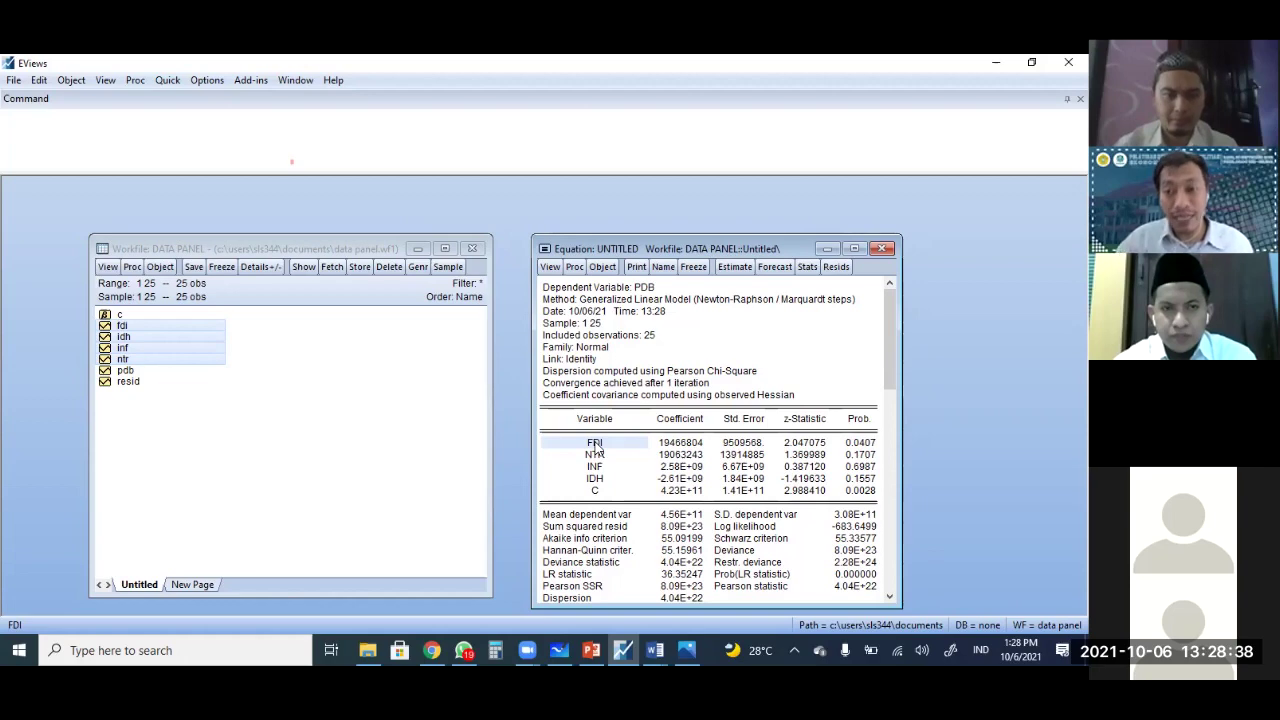
- Re-estimate the GLM equation with the method set back to LS - Least Squares (NLS and ARMA)
left_click(574, 266)
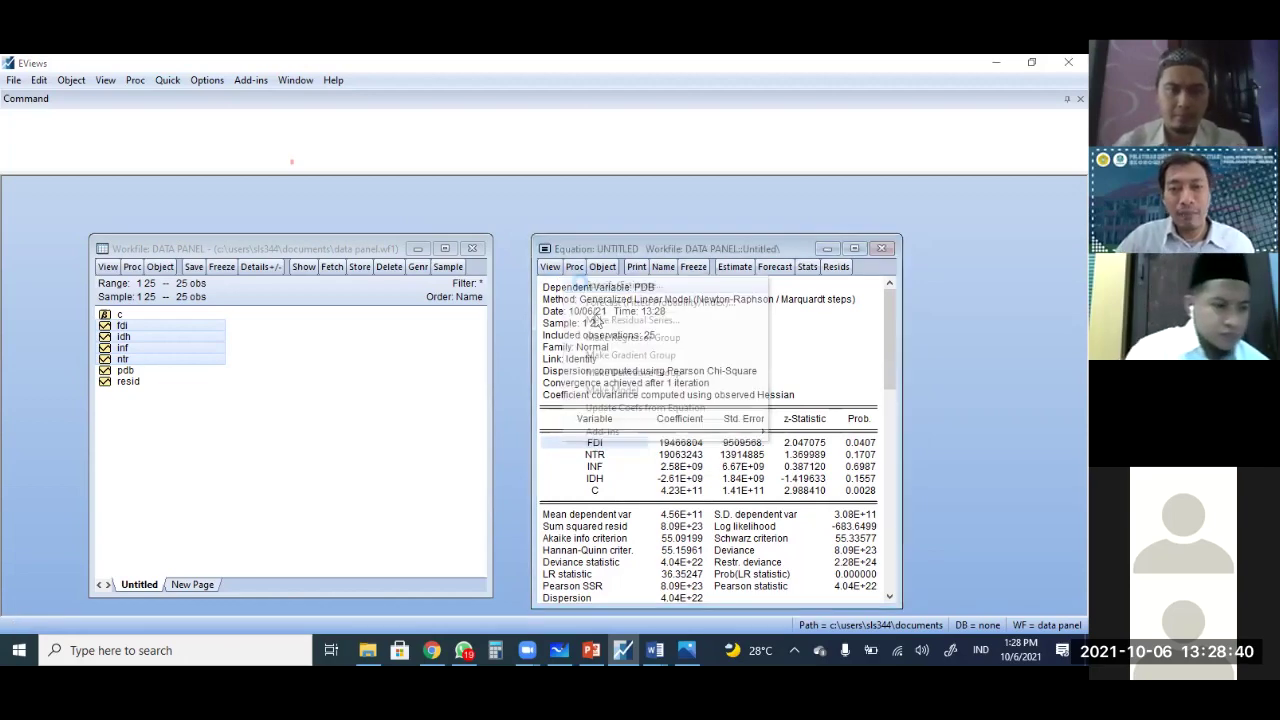
left_click(580, 284)
left_click(669, 480)
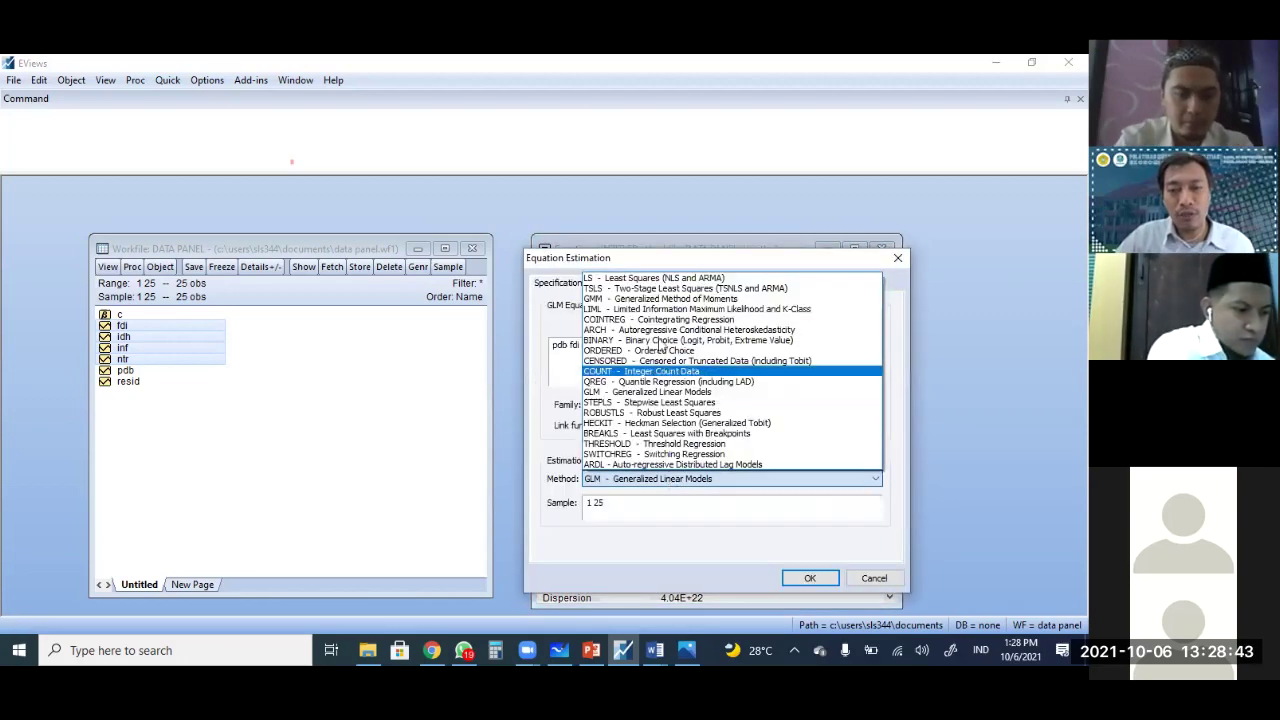
left_click(643, 277)
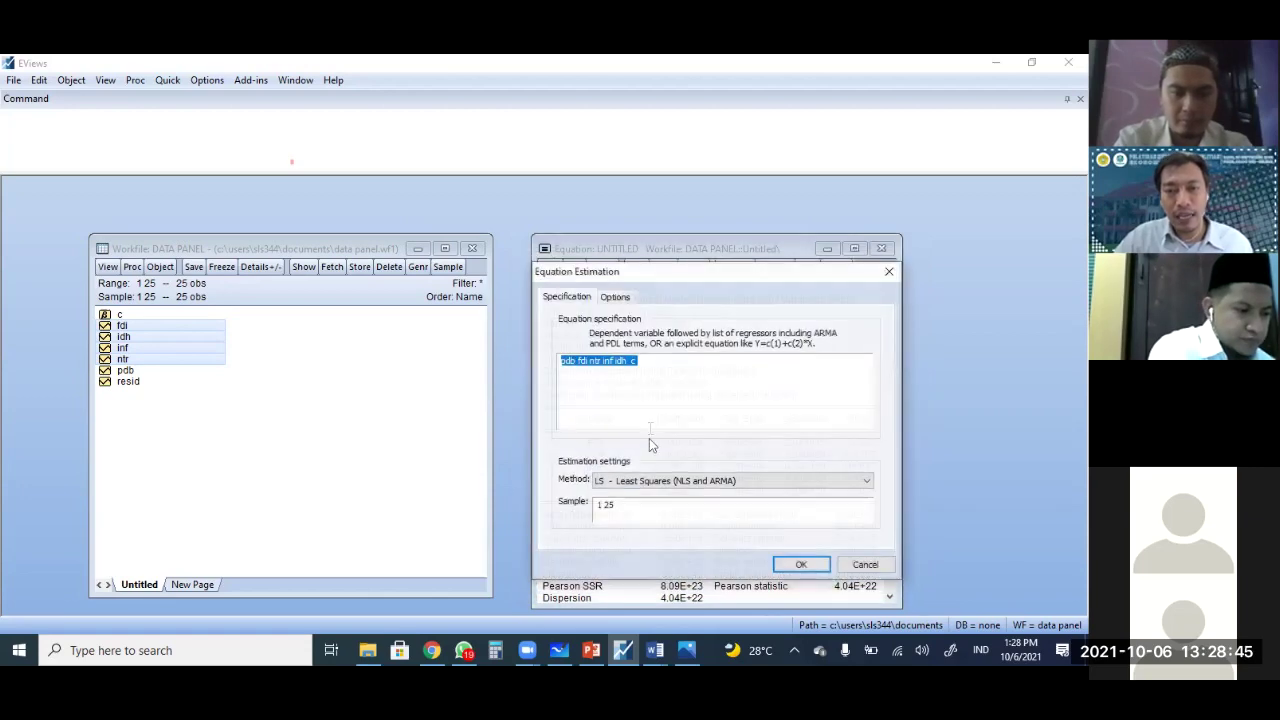
left_click(802, 566)
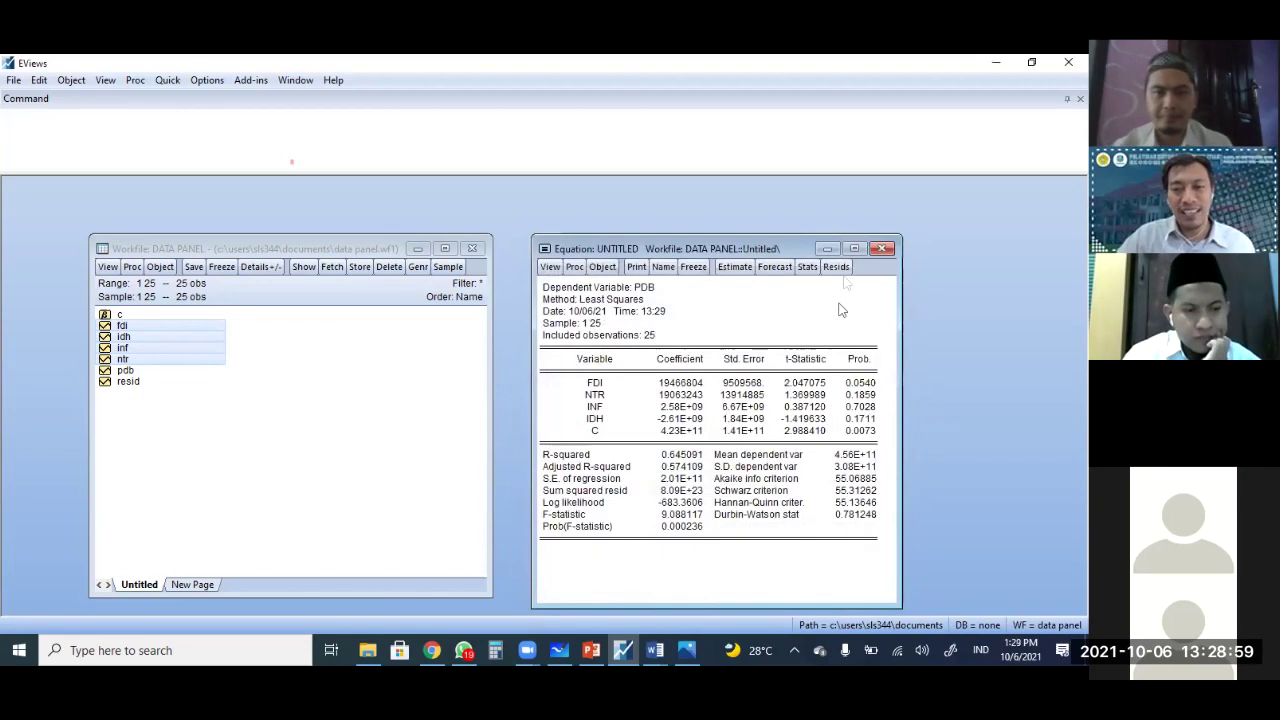